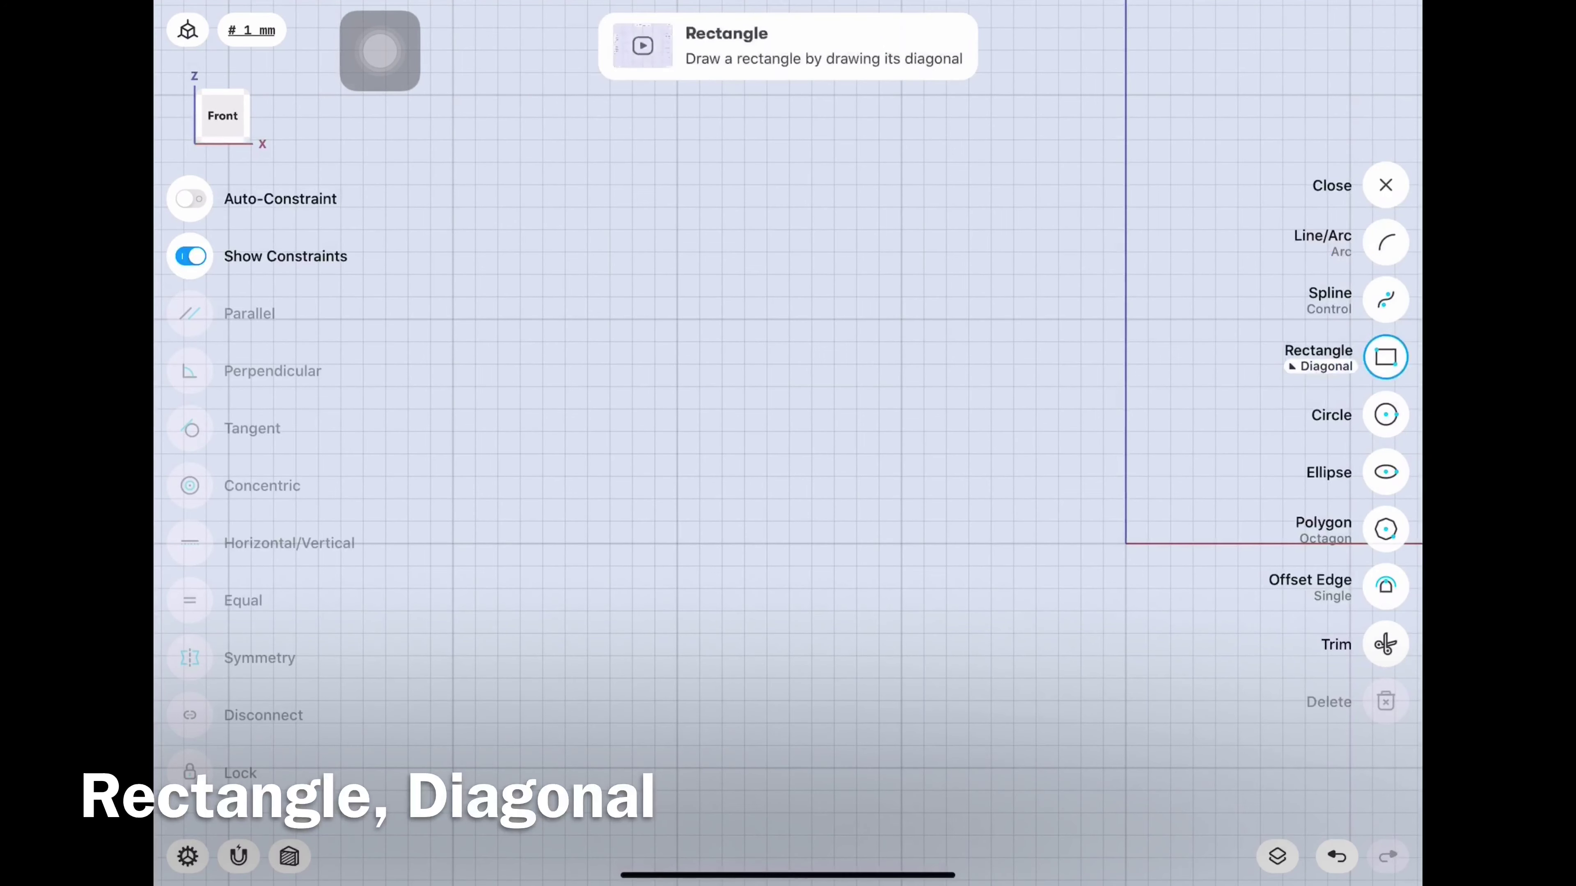
Draw the 85 × 10.5 mm base rectangle on the front sketch plane.
mouse_move(1125, 544)
mouse_down()
mouse_move(430, 411)
mouse_move(430, 386)
mouse_up()
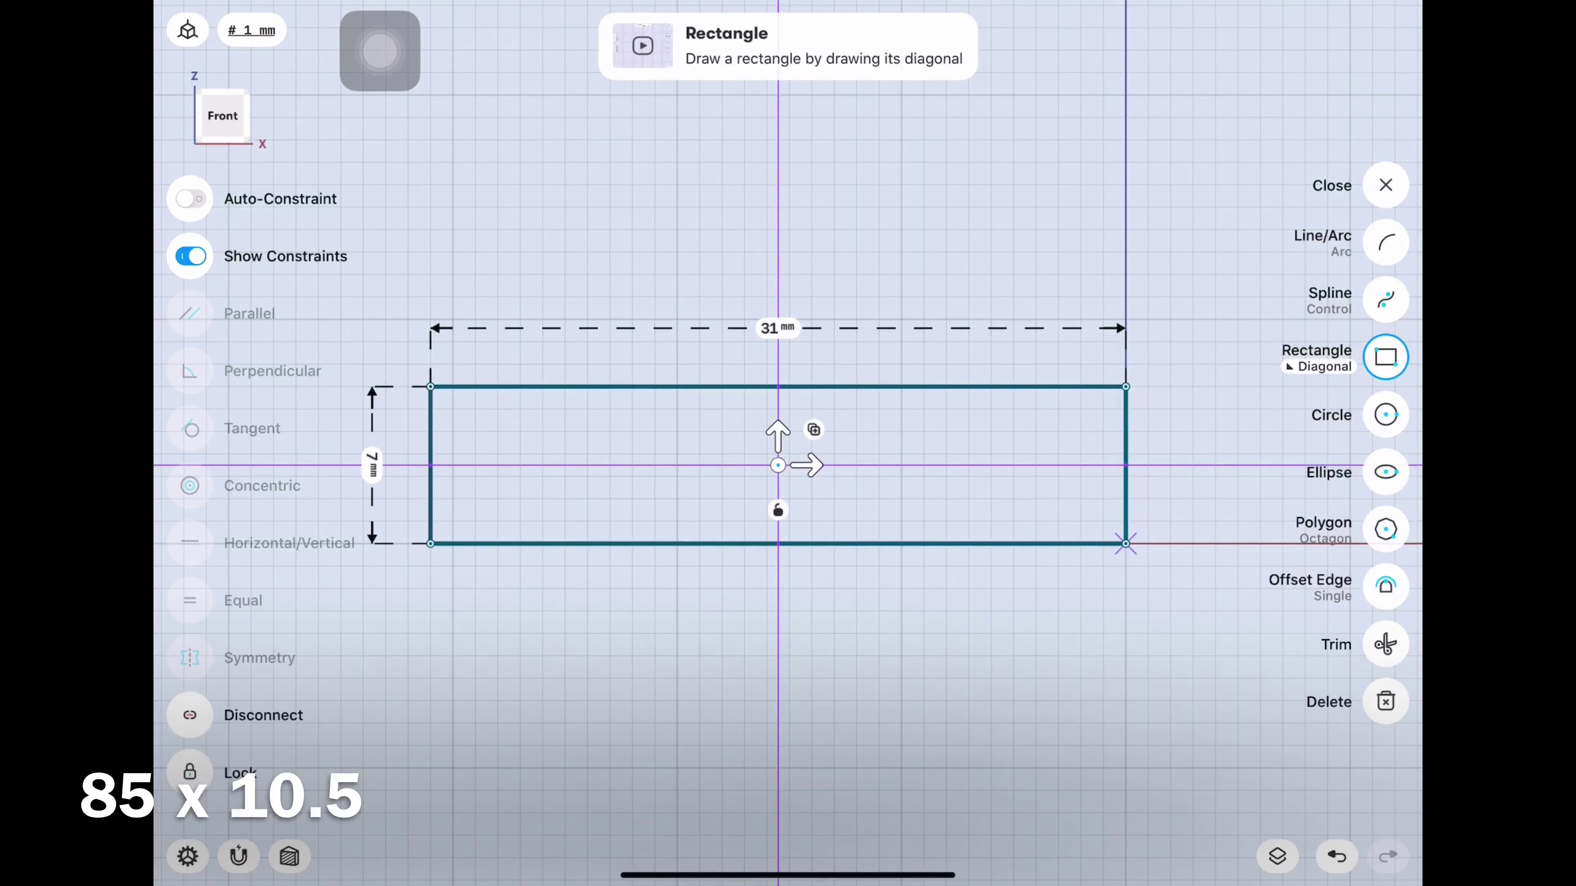
click(373, 464)
click(309, 546)
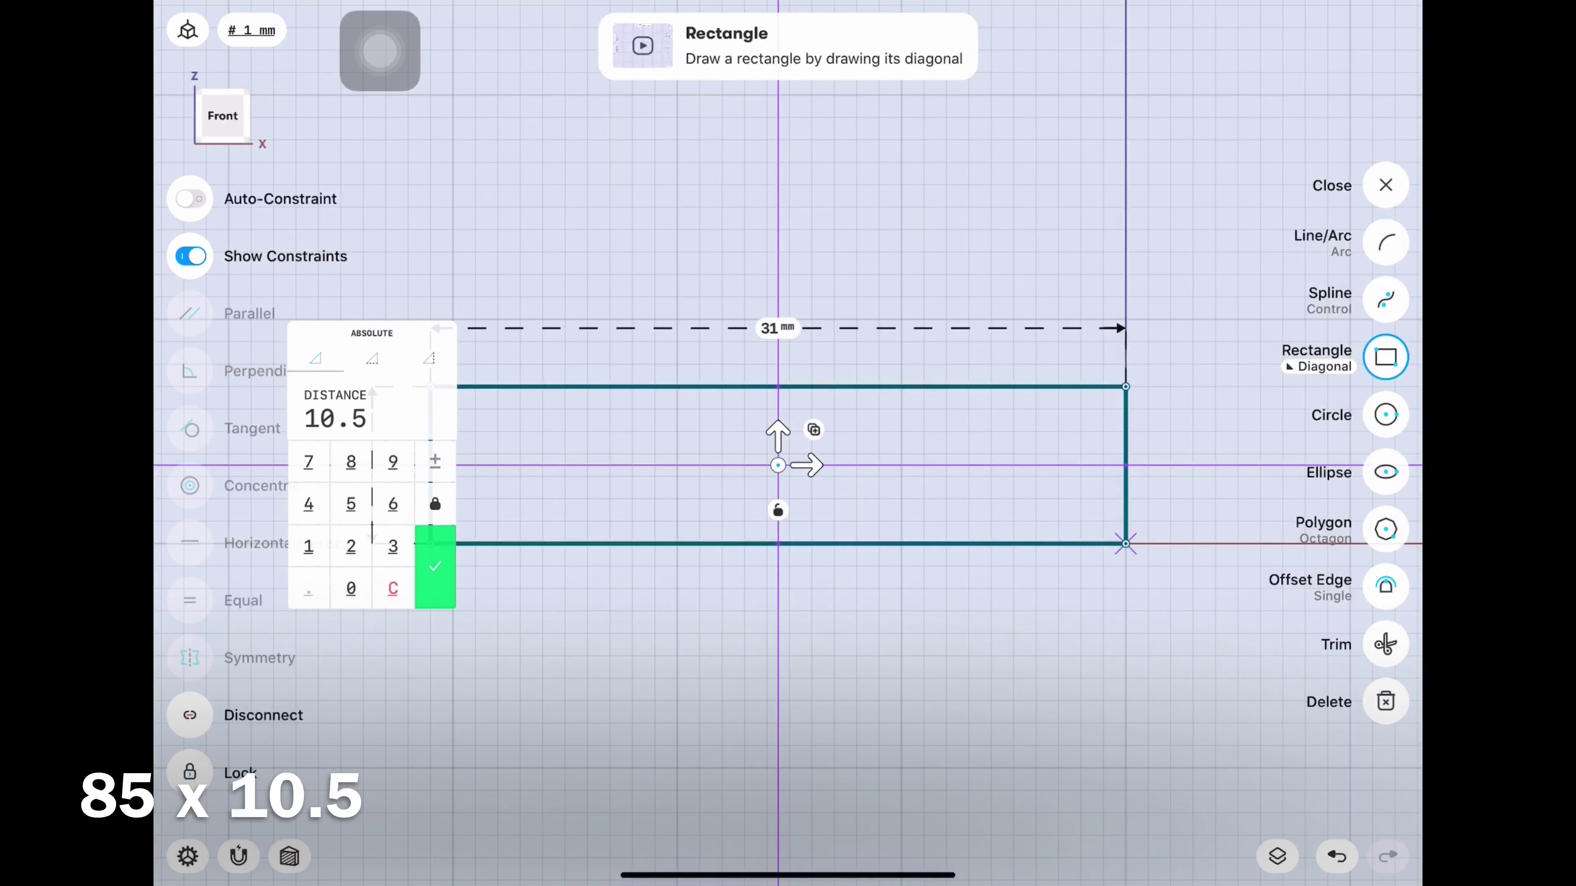
click(435, 566)
click(777, 308)
click(777, 249)
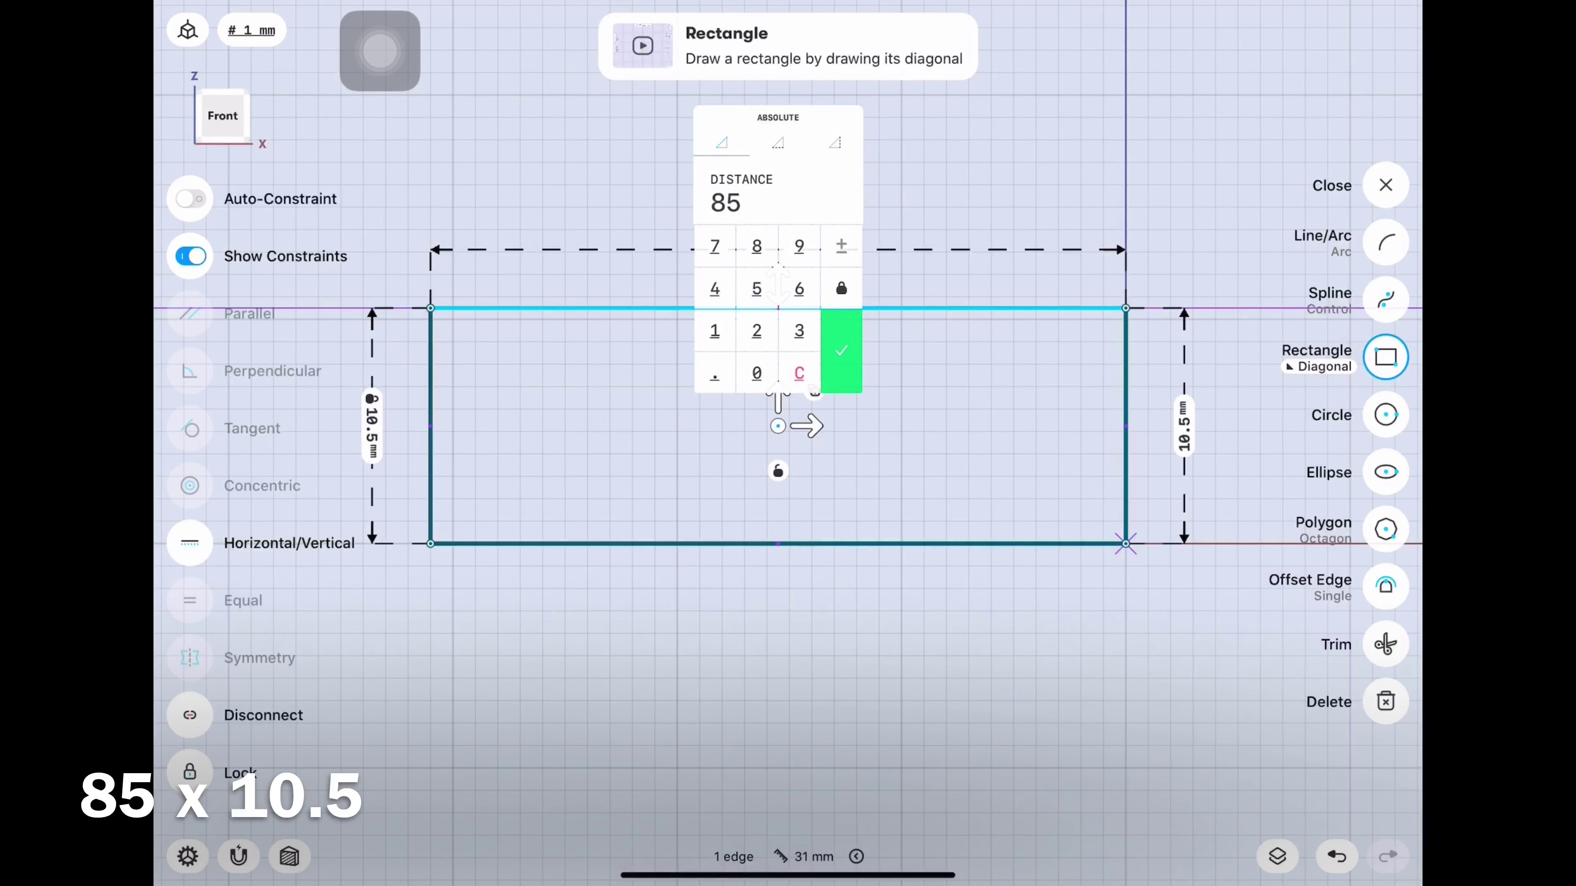
click(841, 351)
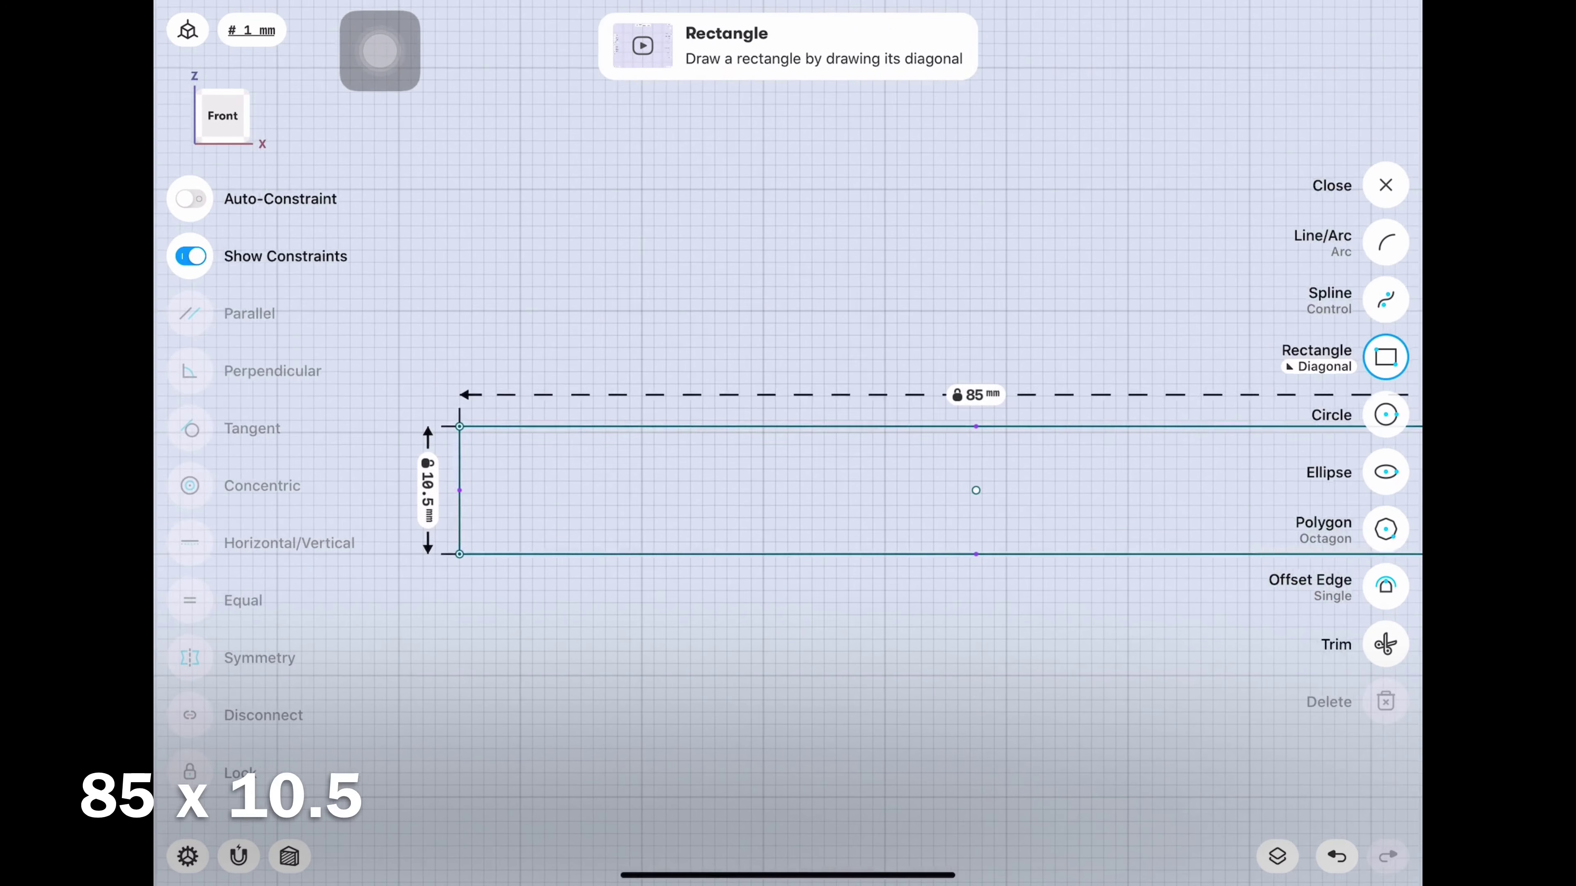
click(1385, 242)
click(1385, 586)
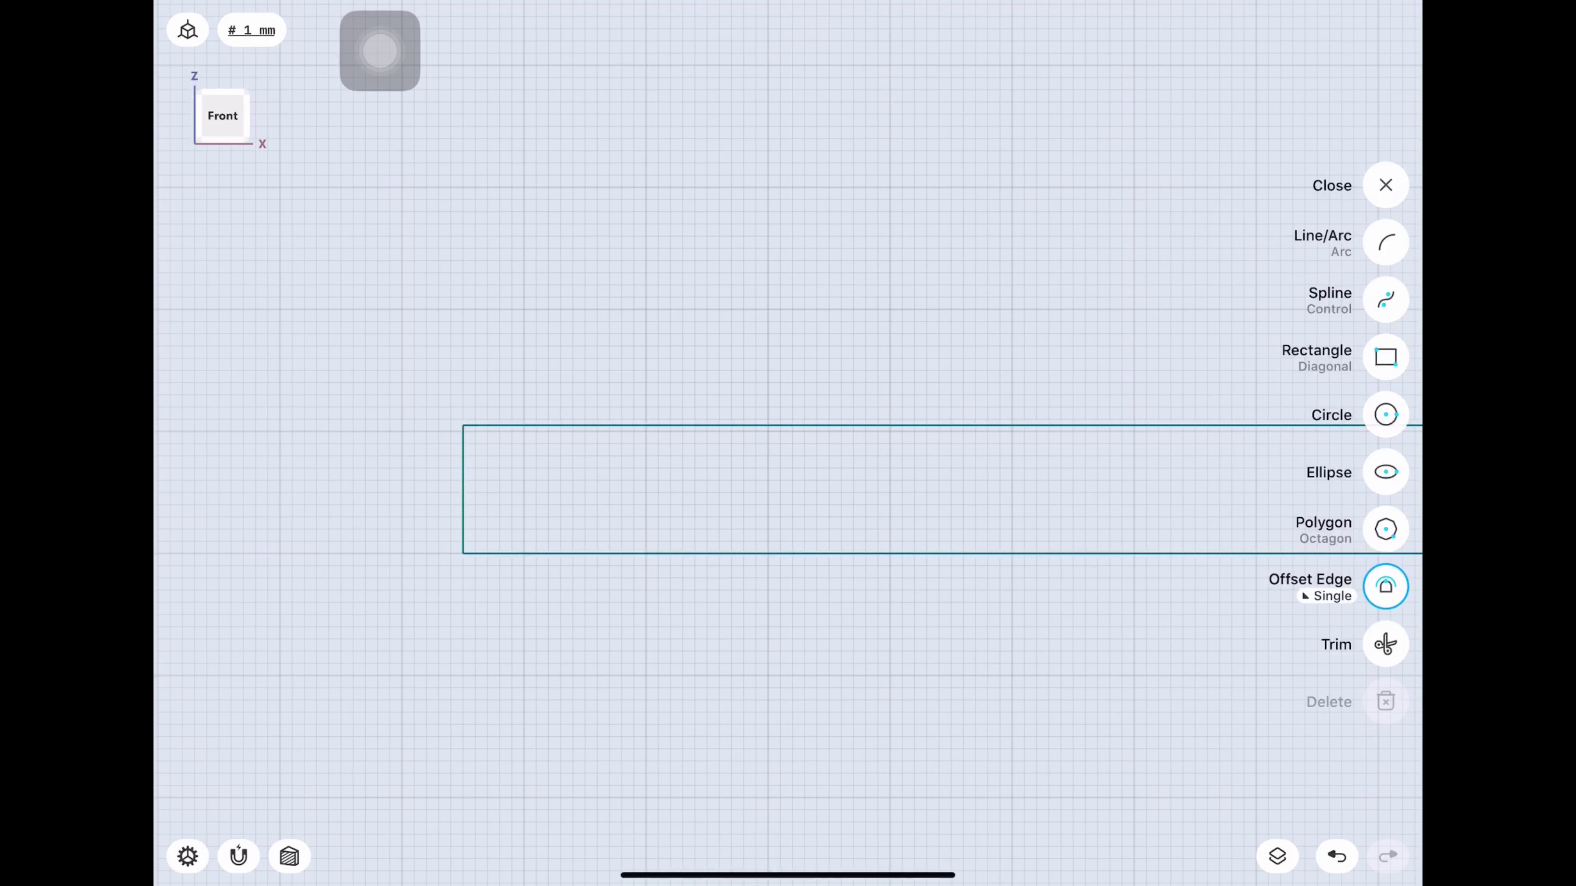
Offset the left and bottom edges as guide lines, then trim away the long offset line.
click(463, 509)
click(1385, 242)
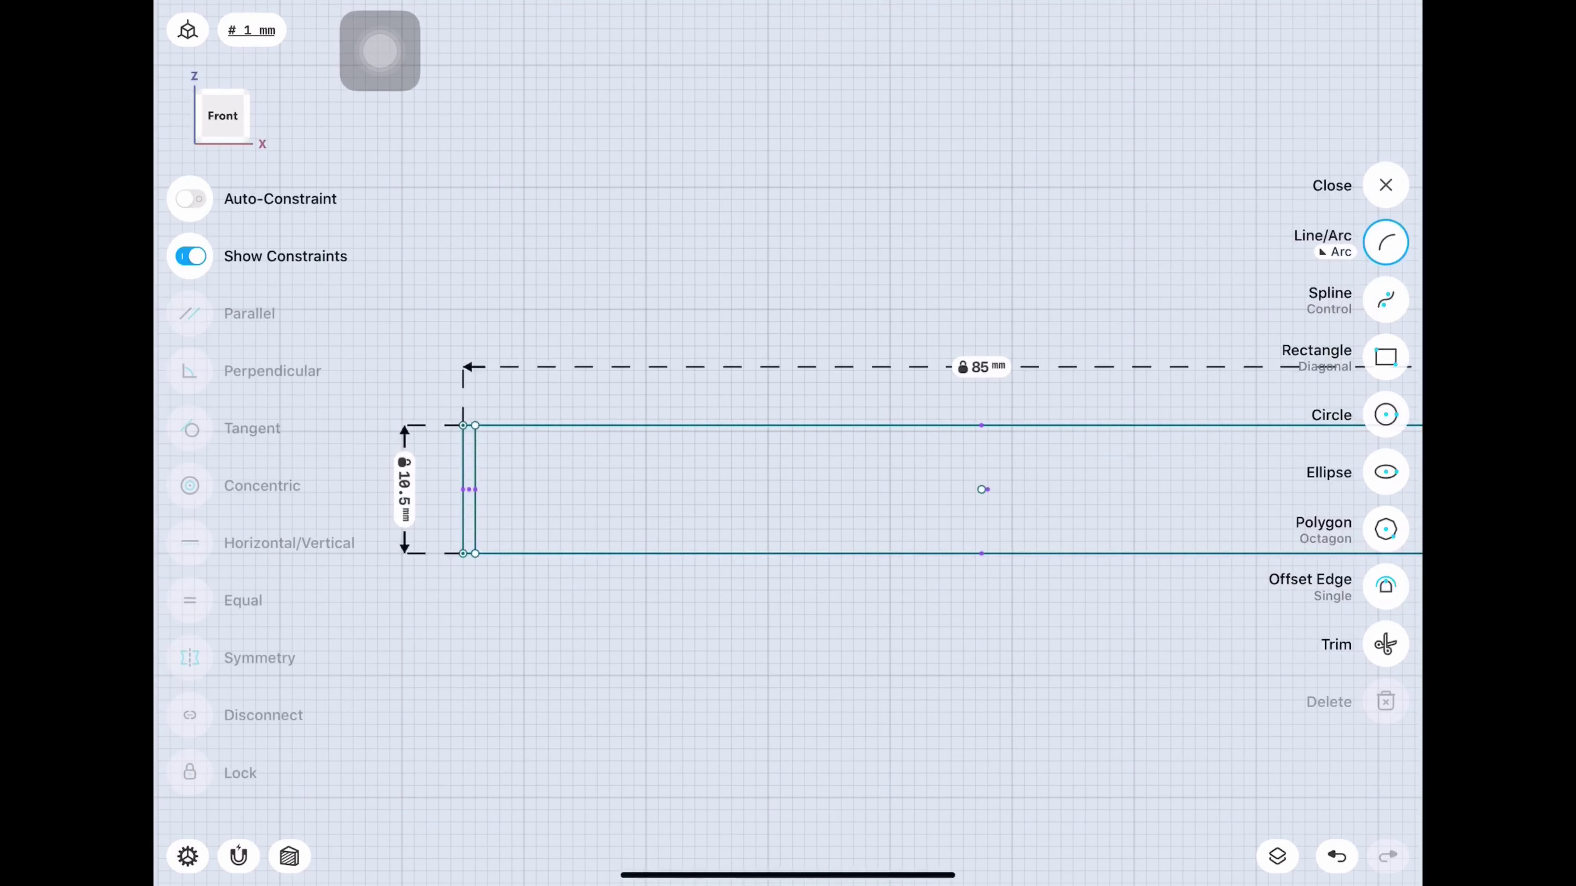
click(1386, 586)
click(529, 553)
drag(528, 553, 528, 457)
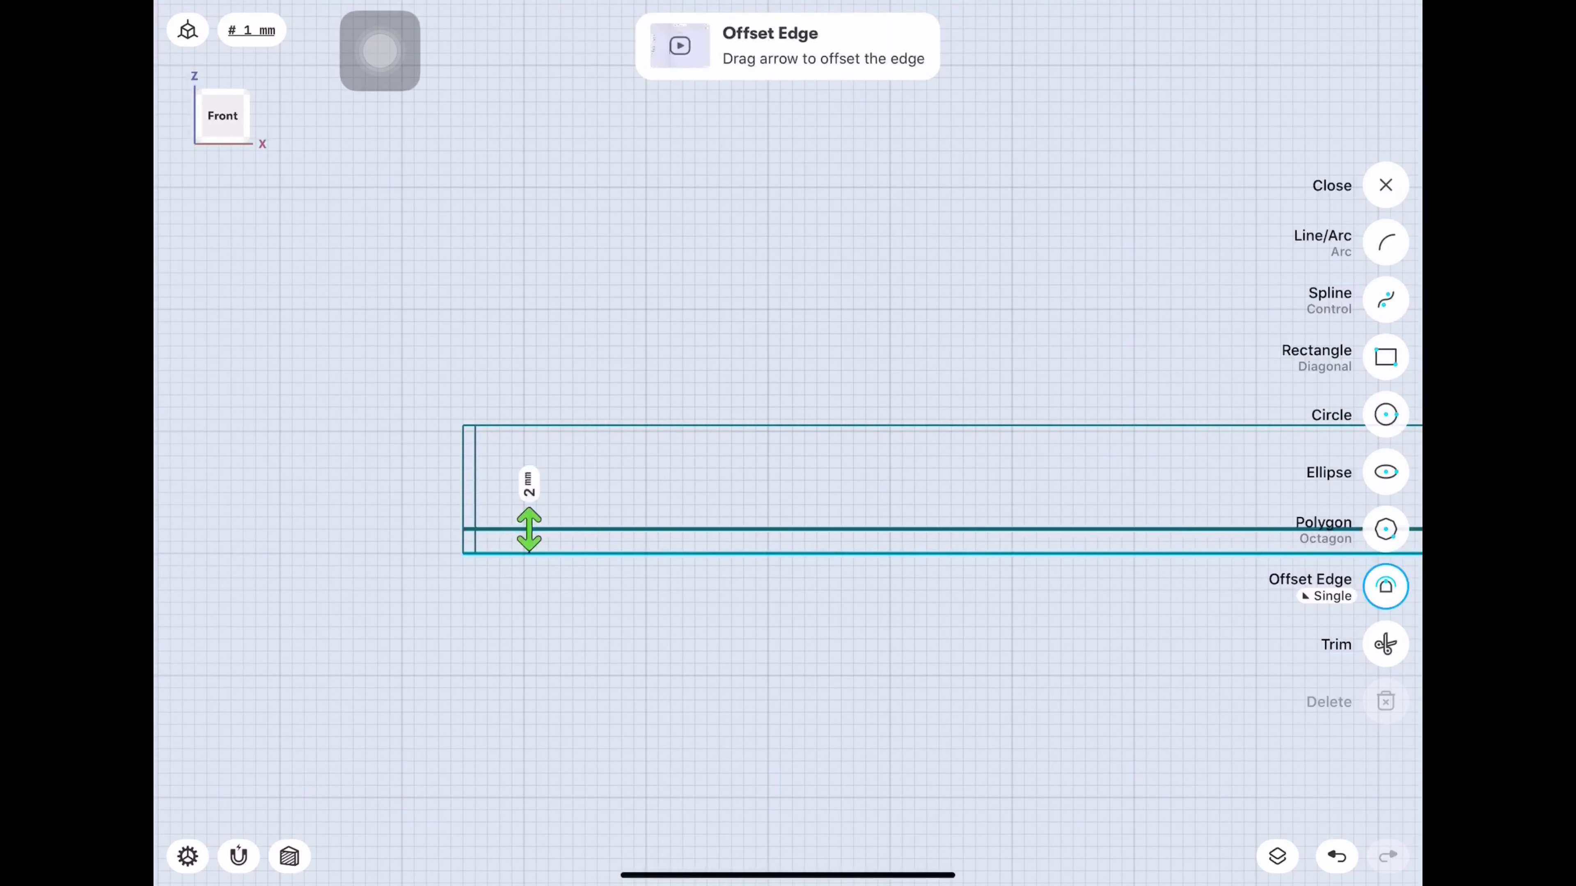
click(1385, 242)
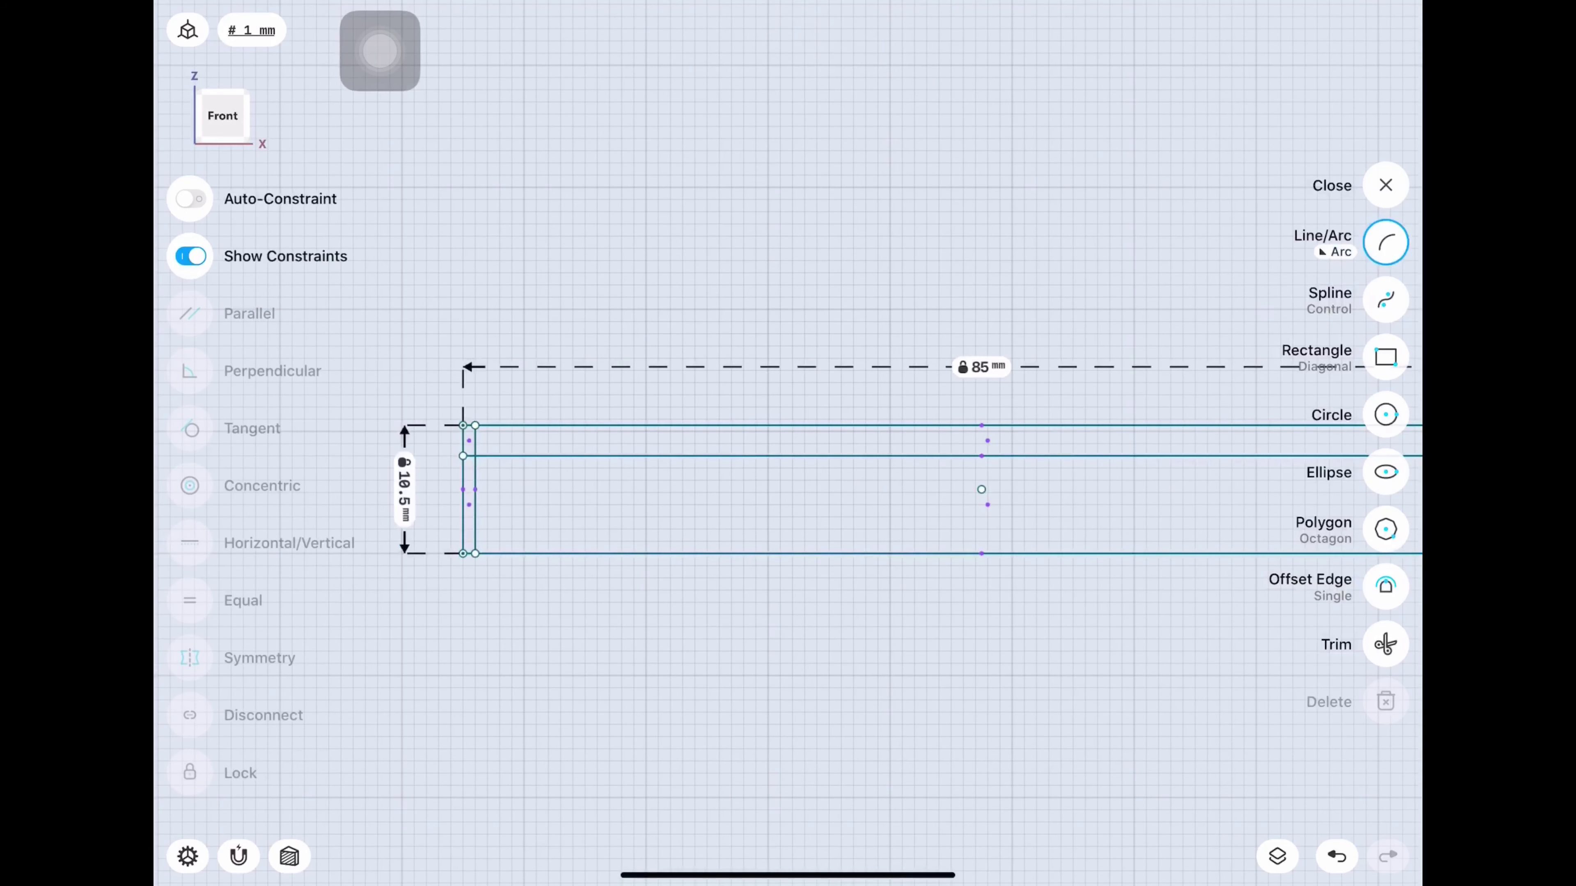
click(1386, 644)
click(869, 456)
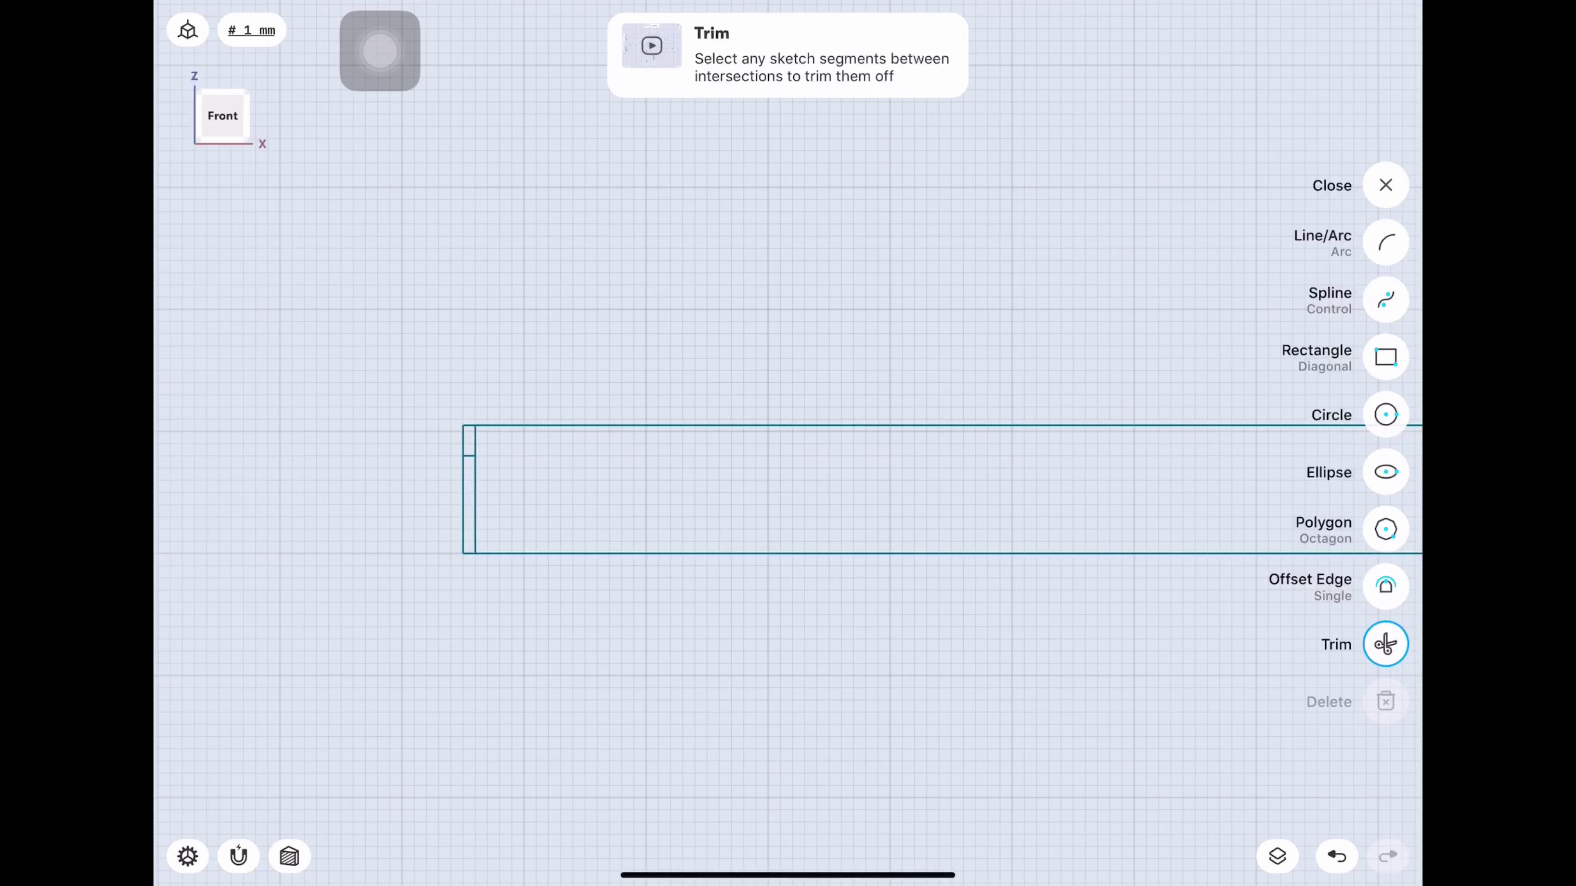
scroll(372, 422, up, 1)
scroll(373, 423, up, 3)
scroll(372, 422, up, 1)
scroll(372, 422, up, 3)
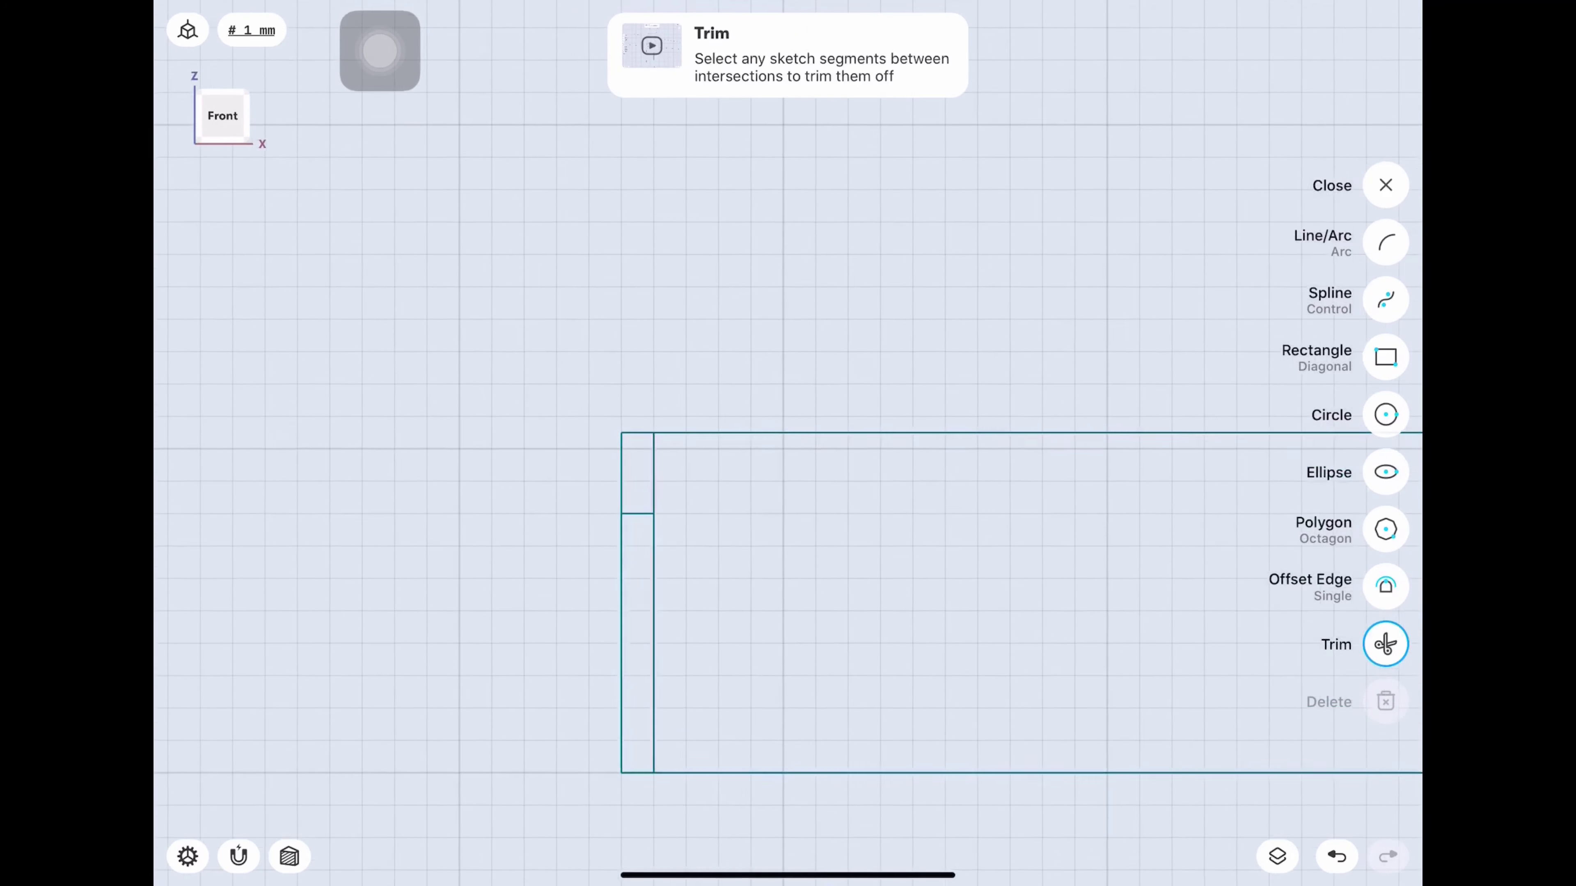
scroll(610, 640, up, 1)
Draw an arc in the rectangle's top-left corner, ending at the top corner.
click(1386, 242)
click(634, 639)
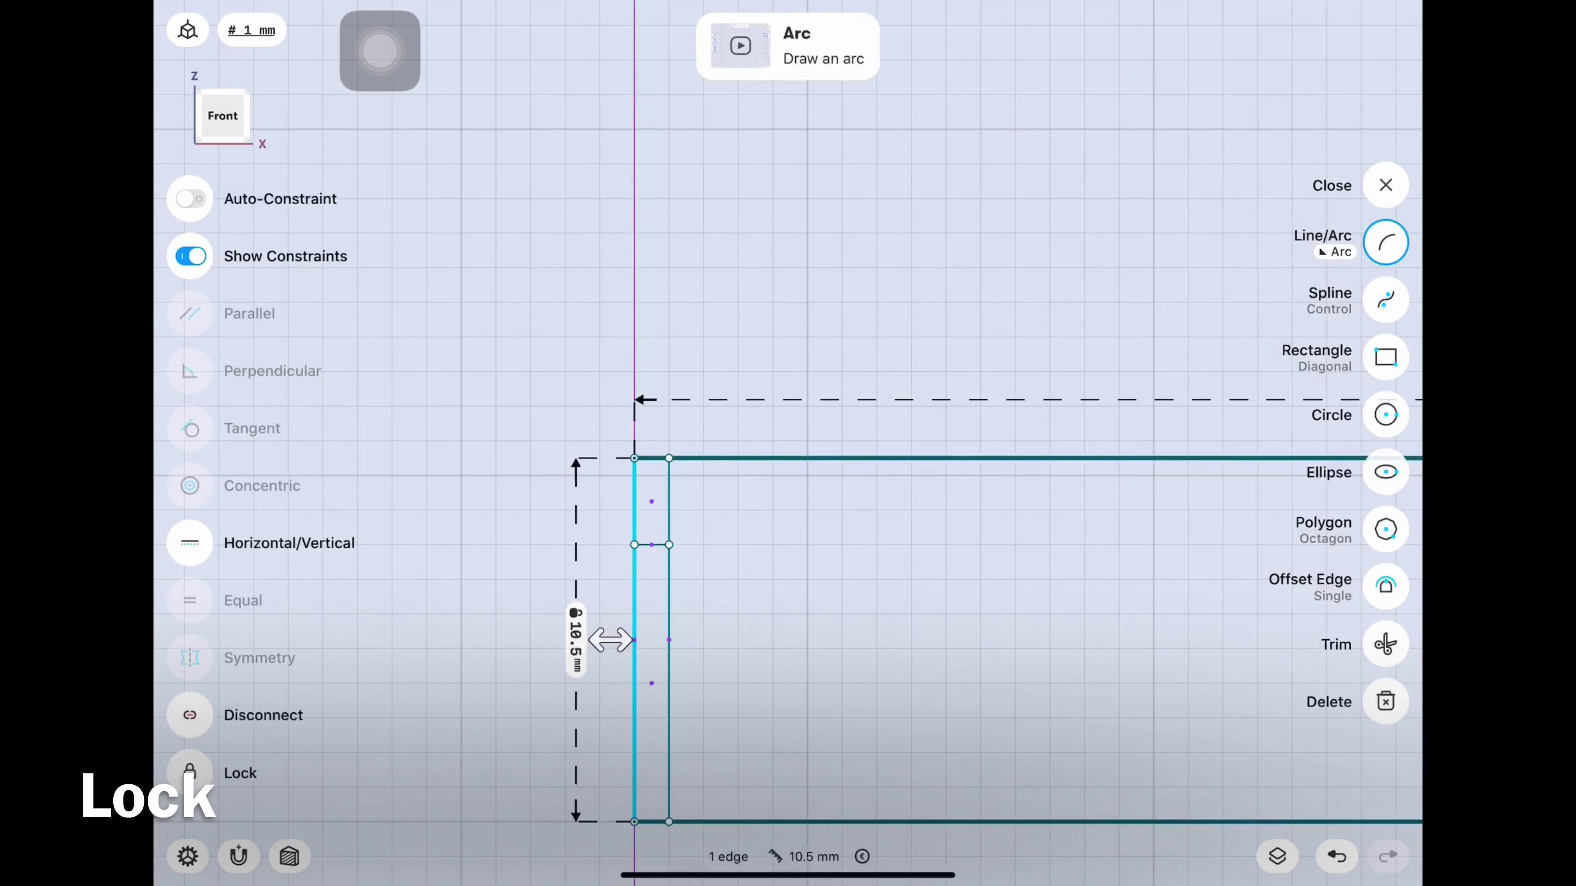
click(669, 639)
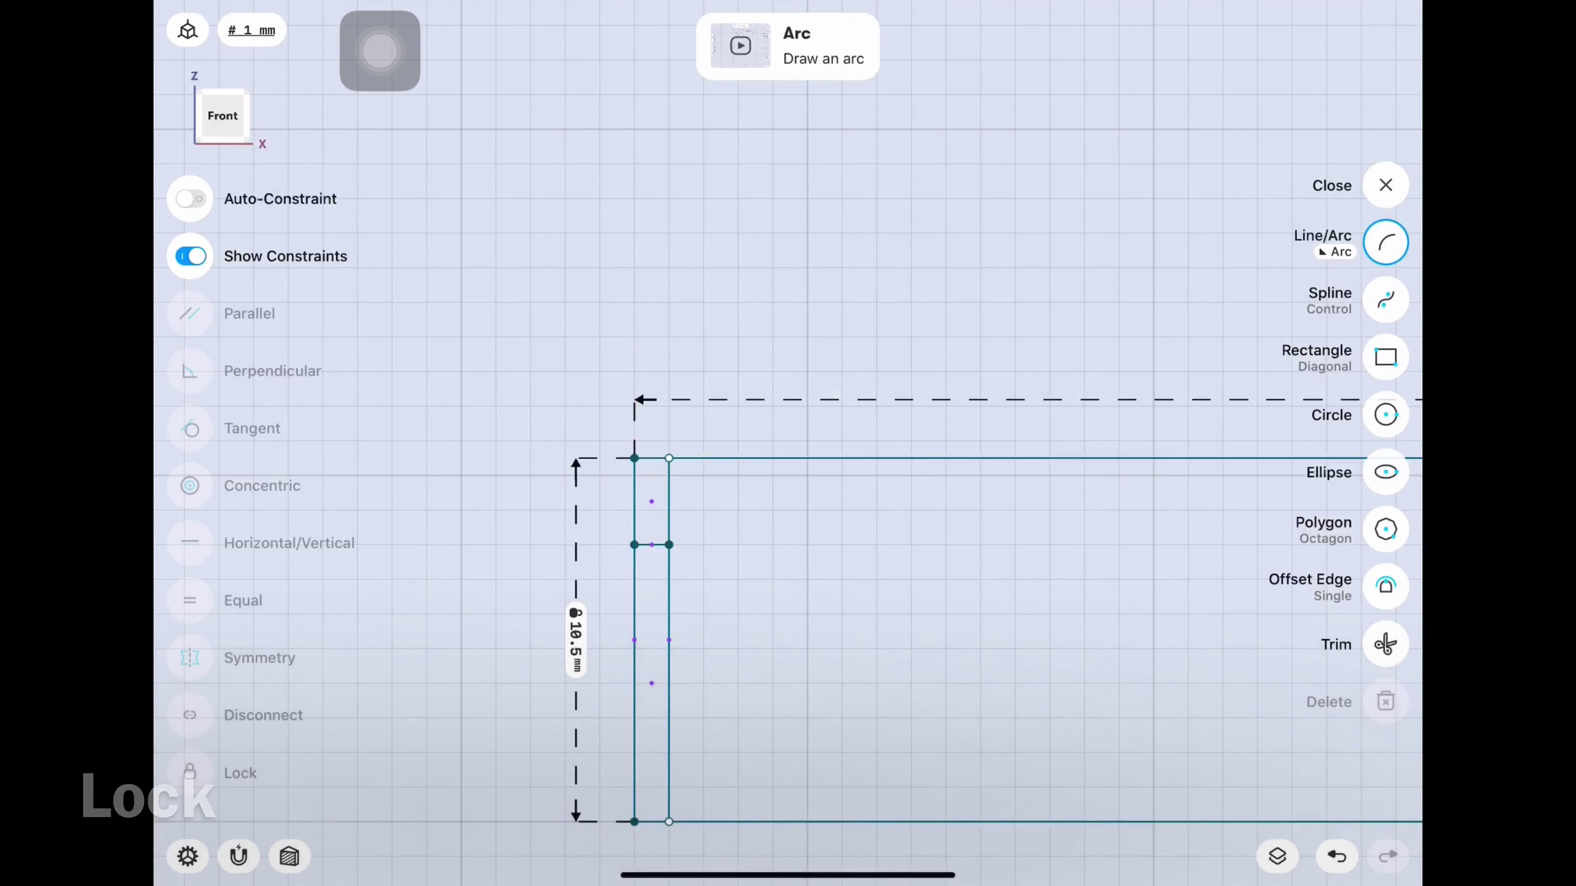
click(1385, 242)
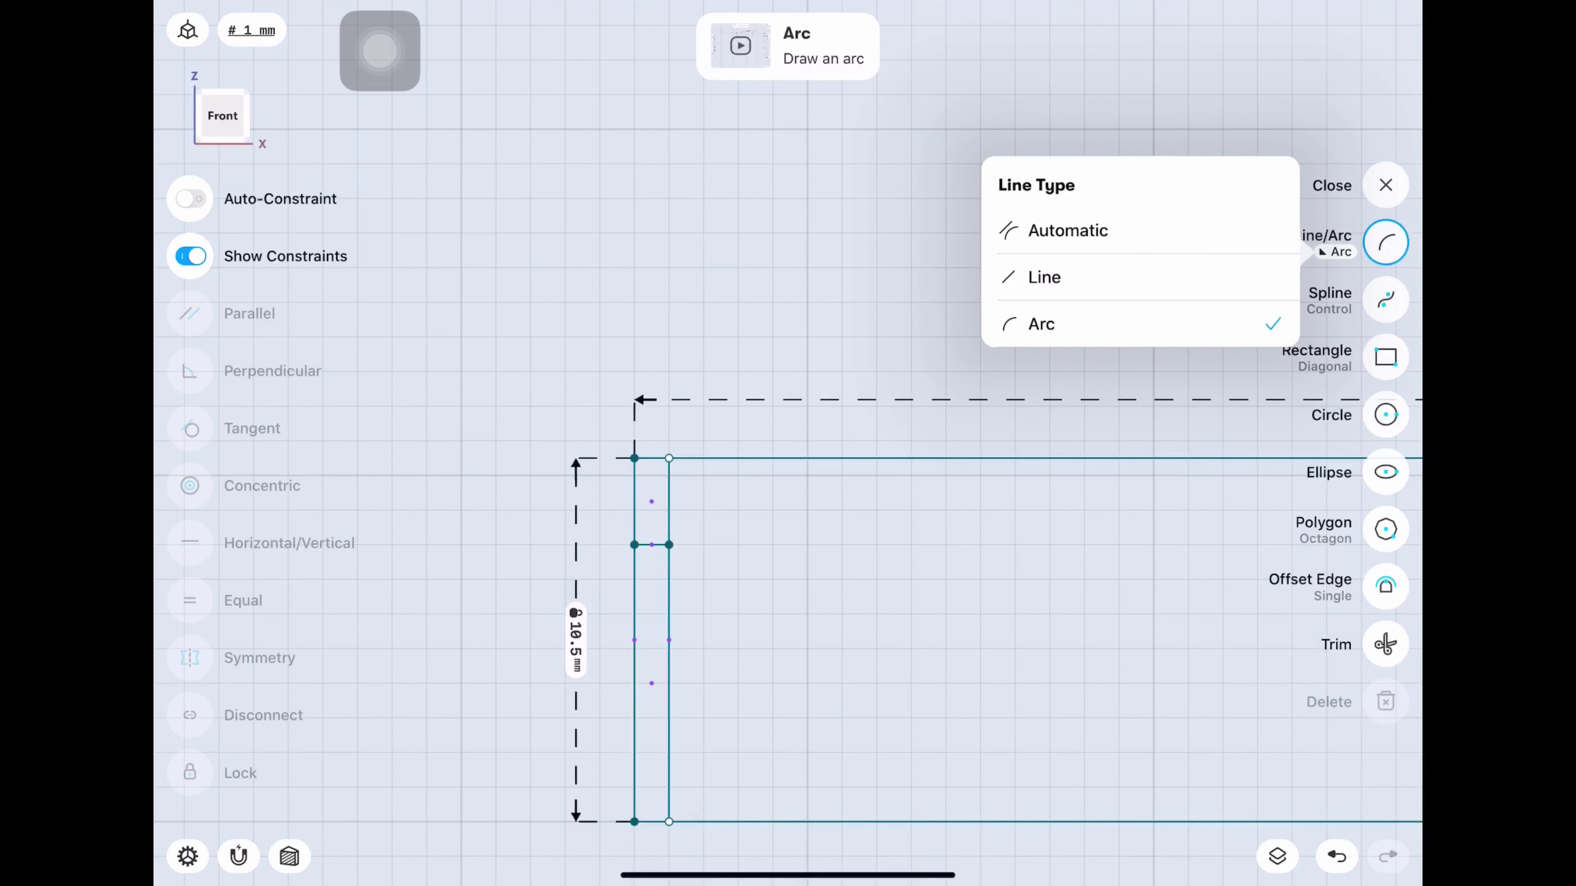
click(1055, 324)
click(1336, 856)
drag(634, 544, 669, 458)
click(798, 560)
key(Escape)
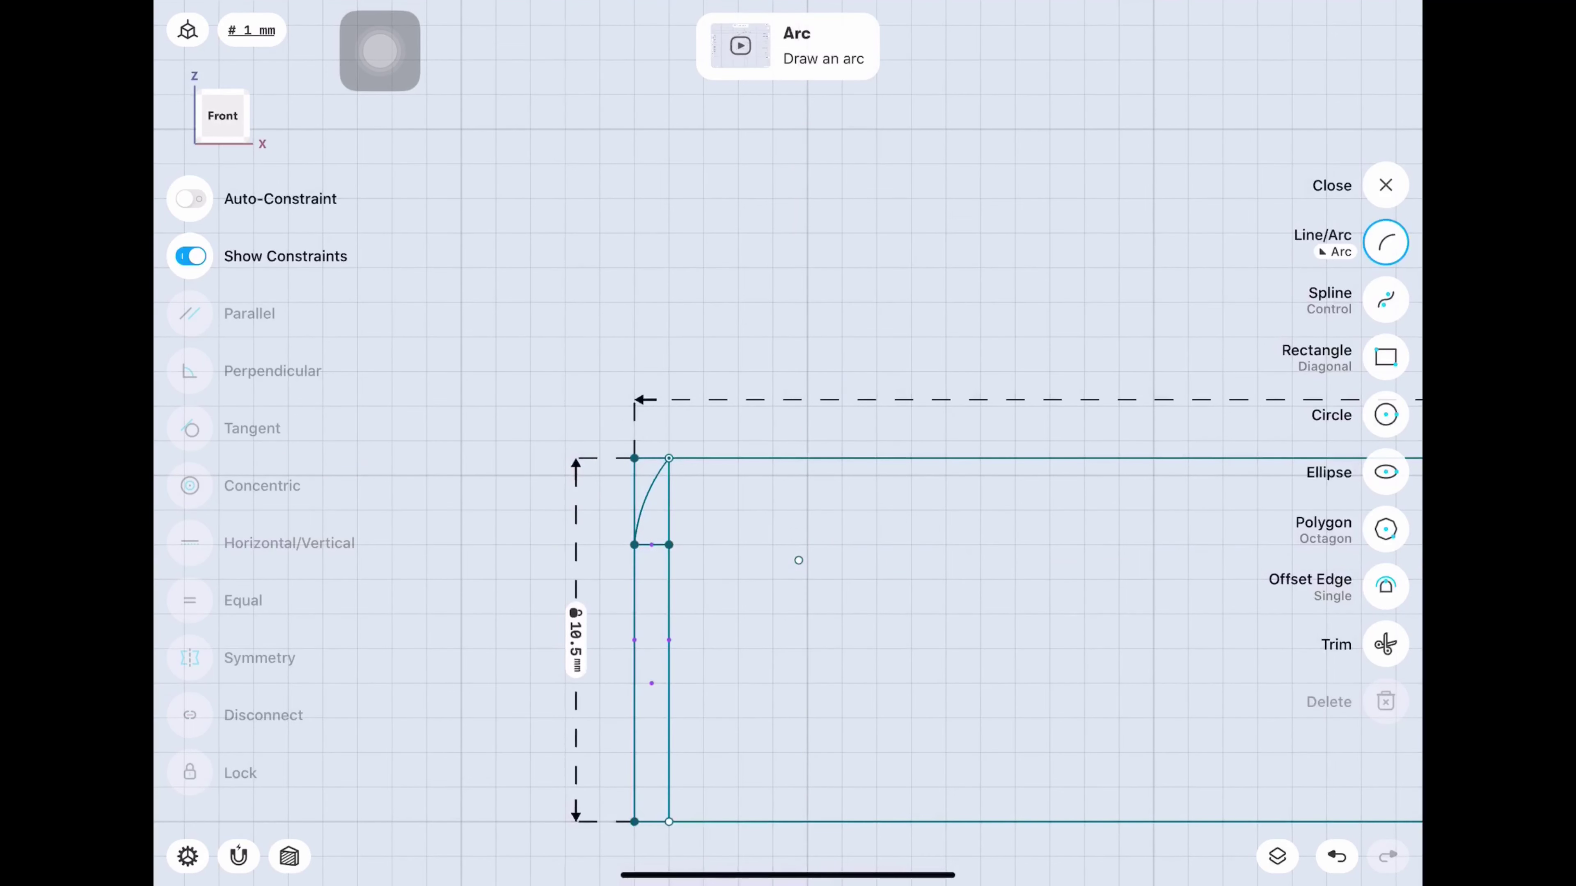
Lock the arc's top endpoint and make the arc tangent to the left edge.
click(669, 458)
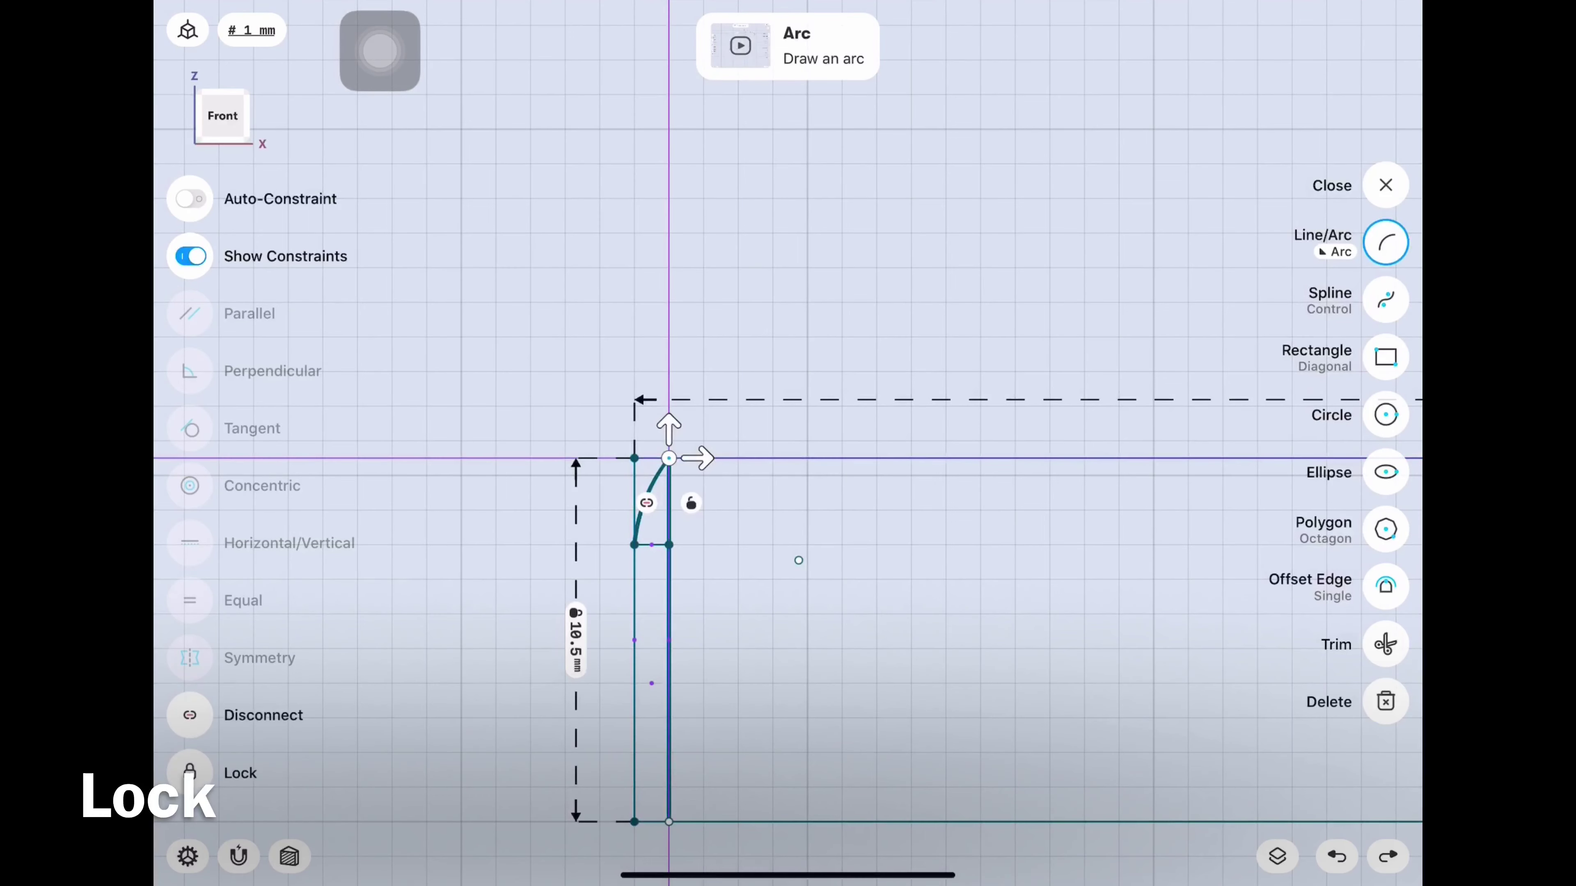
click(190, 773)
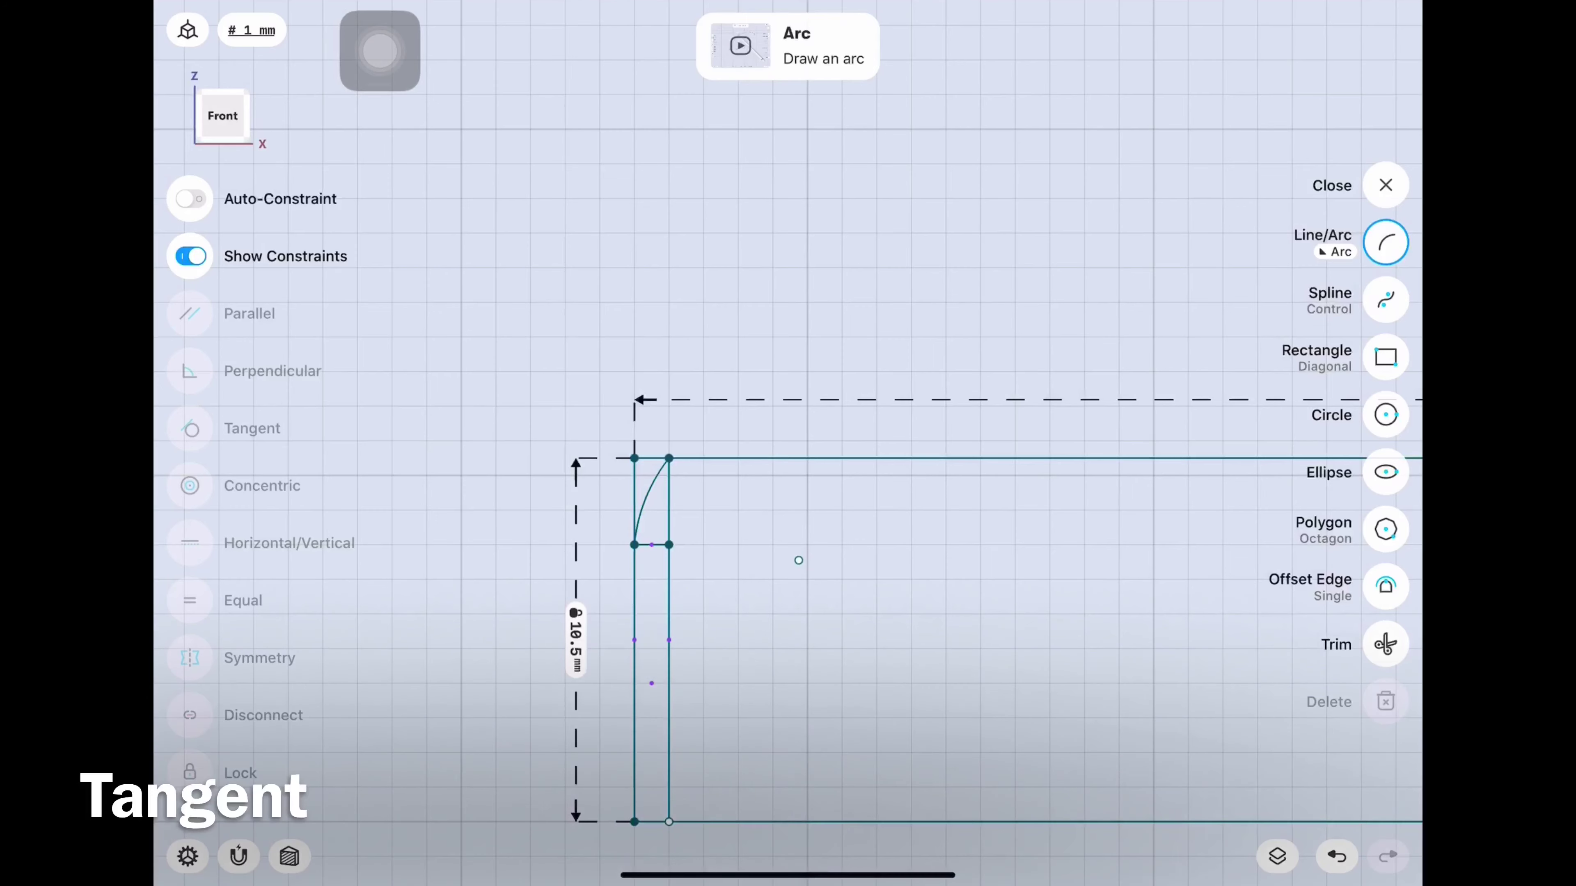
click(634, 683)
click(645, 496)
click(189, 429)
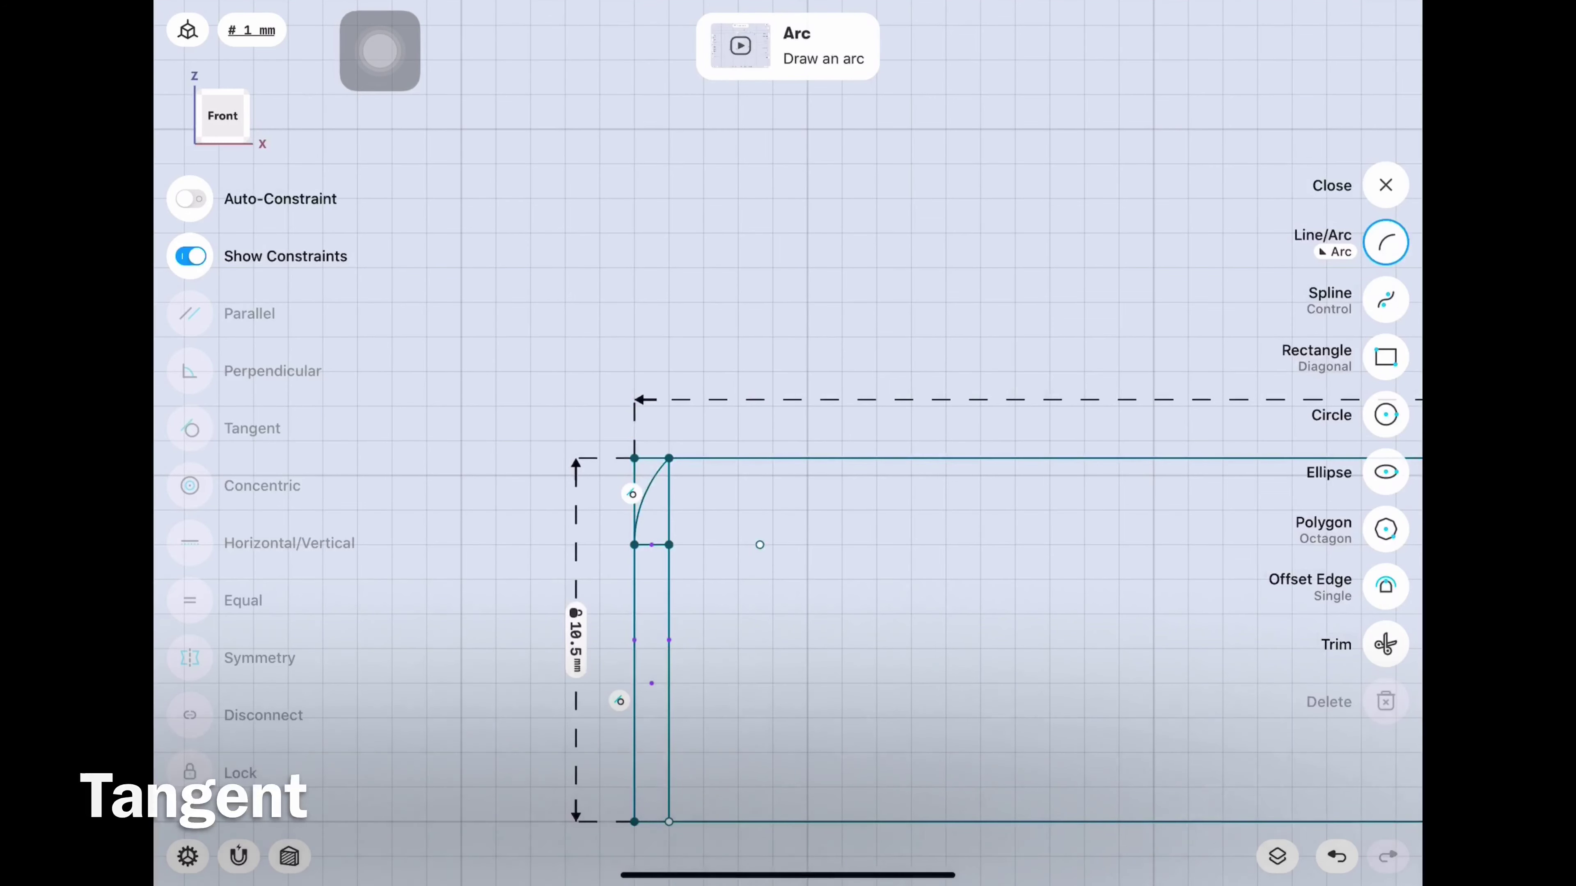
Trim away the leftover construction segments around the corner arc.
click(1385, 185)
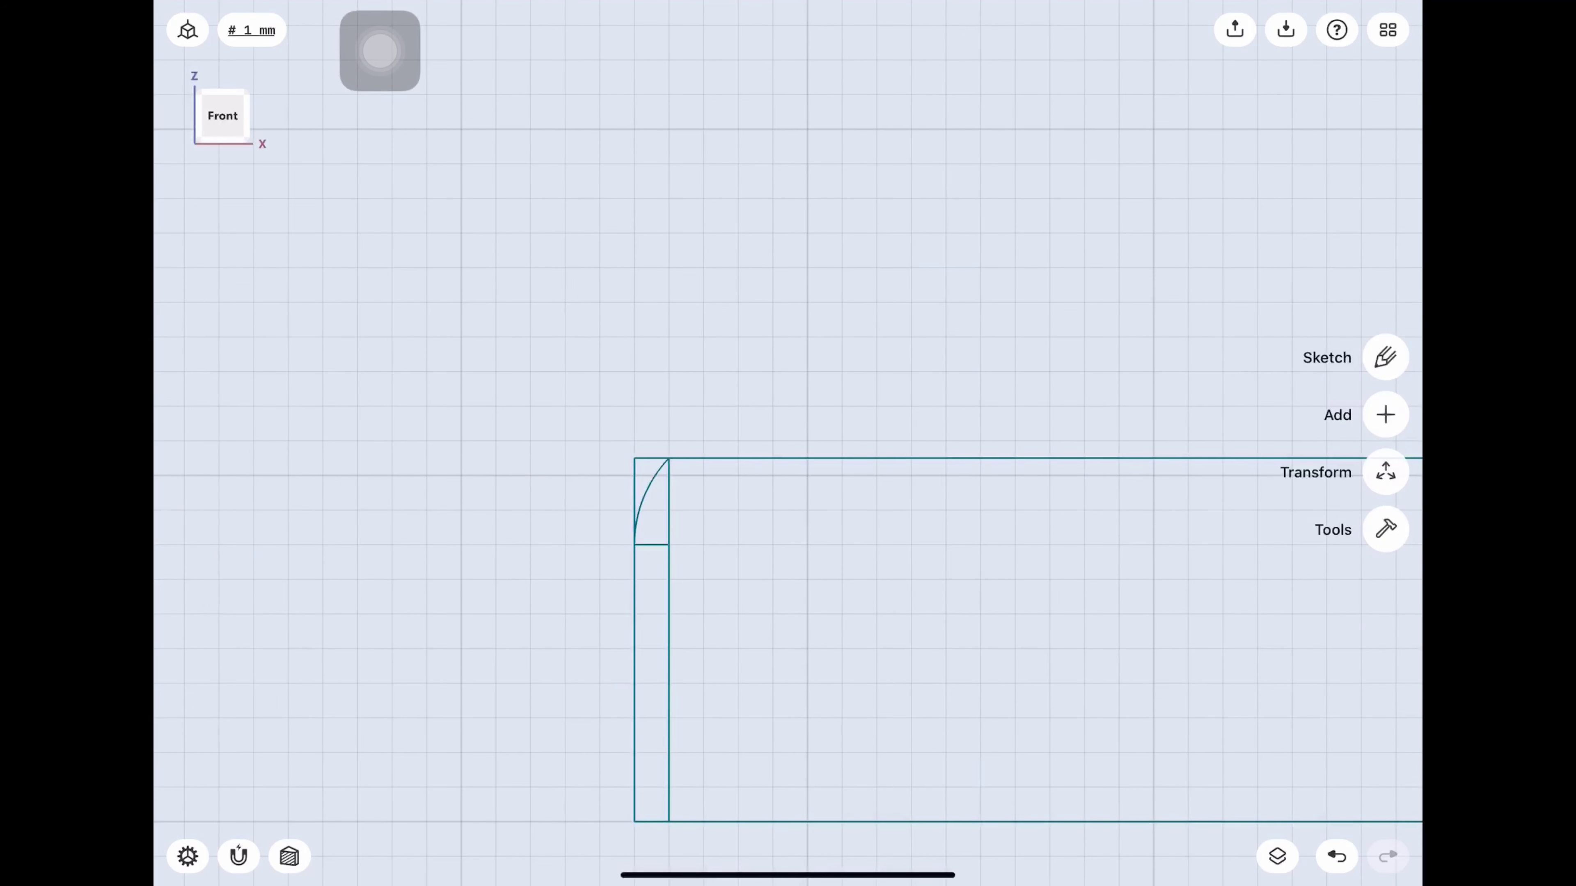
click(1386, 357)
click(1385, 644)
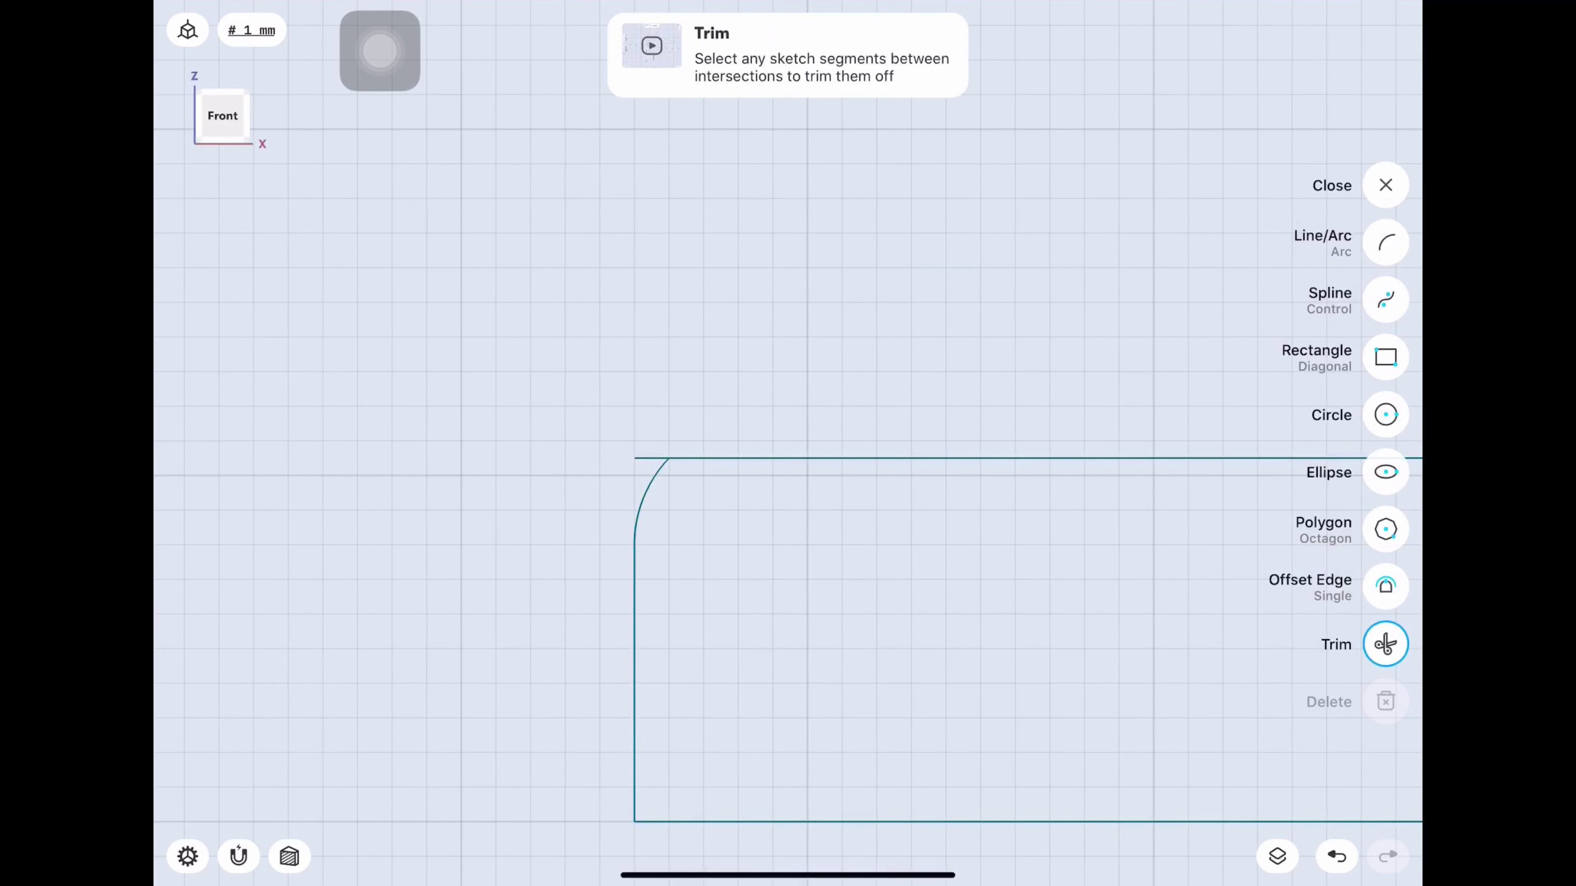
scroll(788, 444, down, 3)
scroll(788, 443, down, 2)
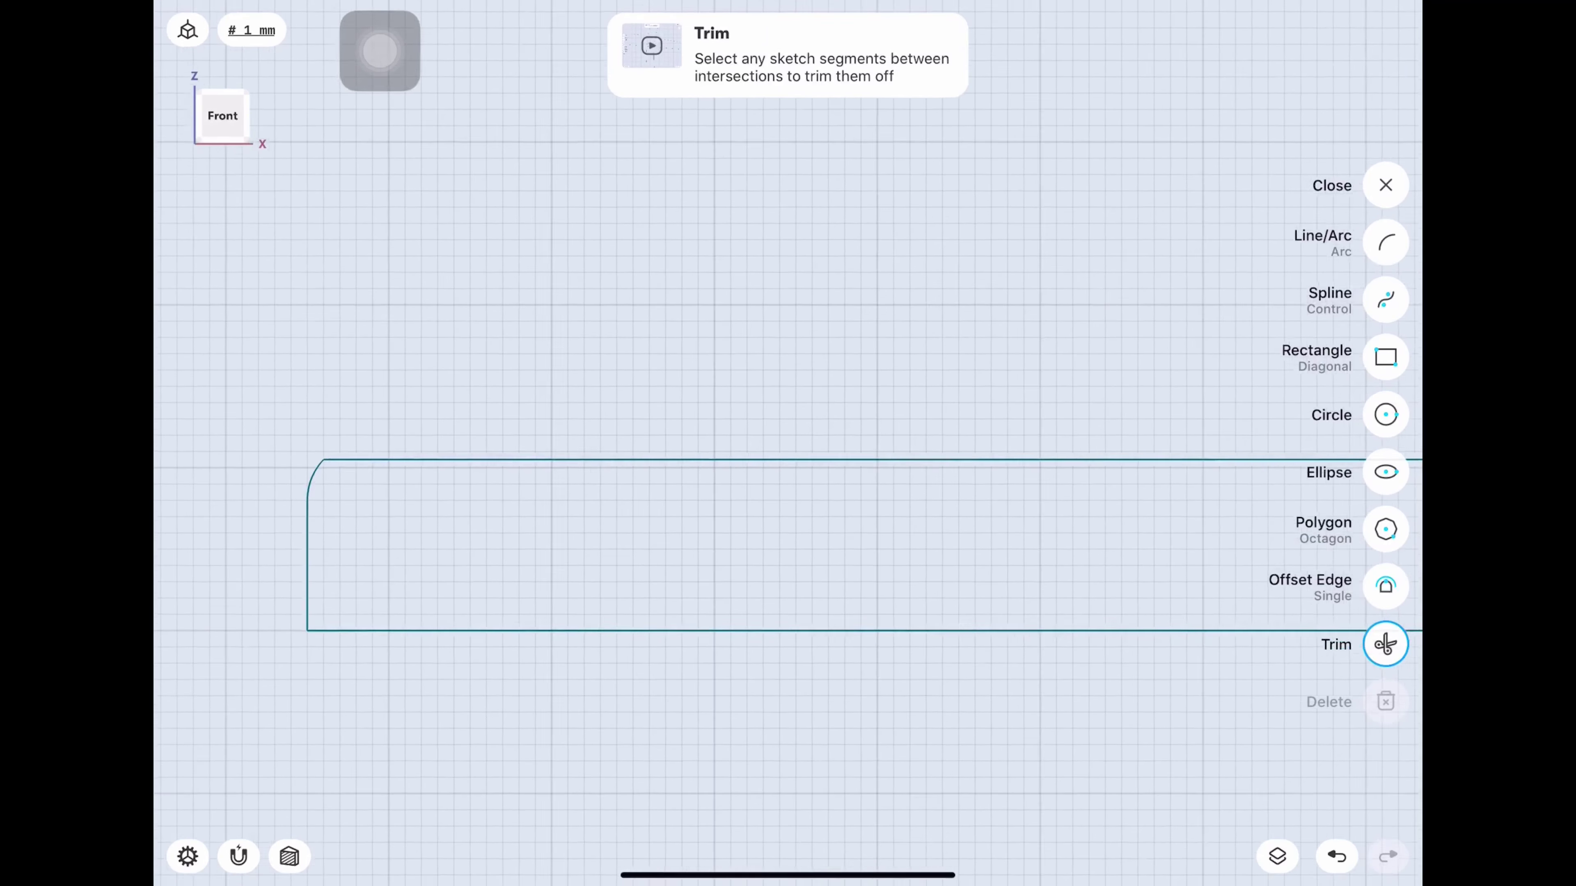
scroll(788, 443, right, 5)
Offset the bottom edge 8 mm upward as a single-edge offset.
scroll(788, 443, right, 5)
click(1385, 586)
click(948, 651)
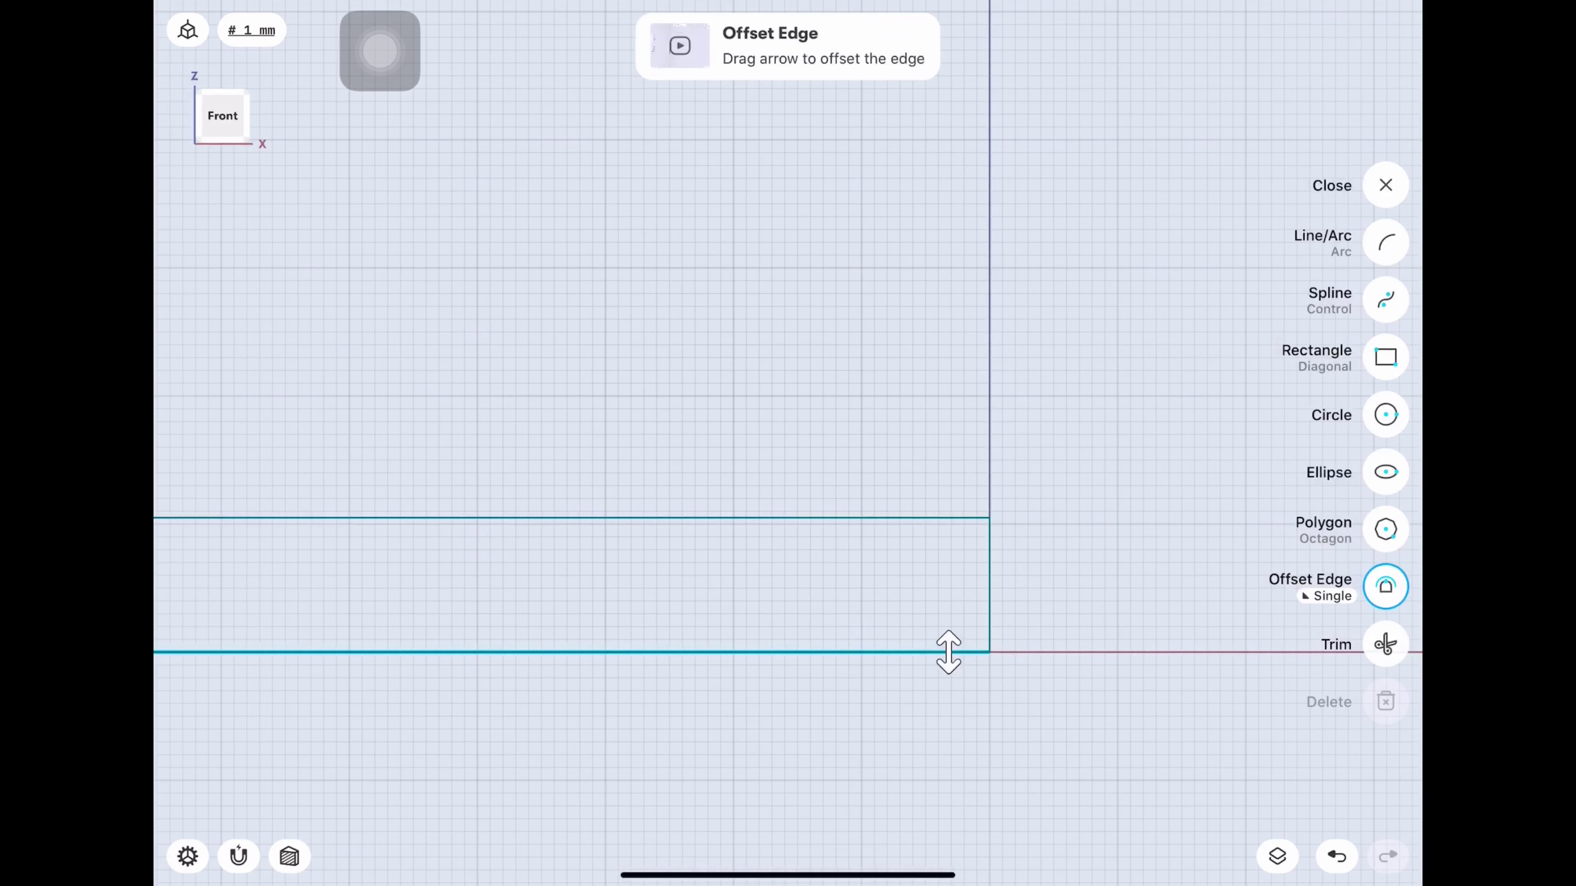
drag(948, 648, 948, 550)
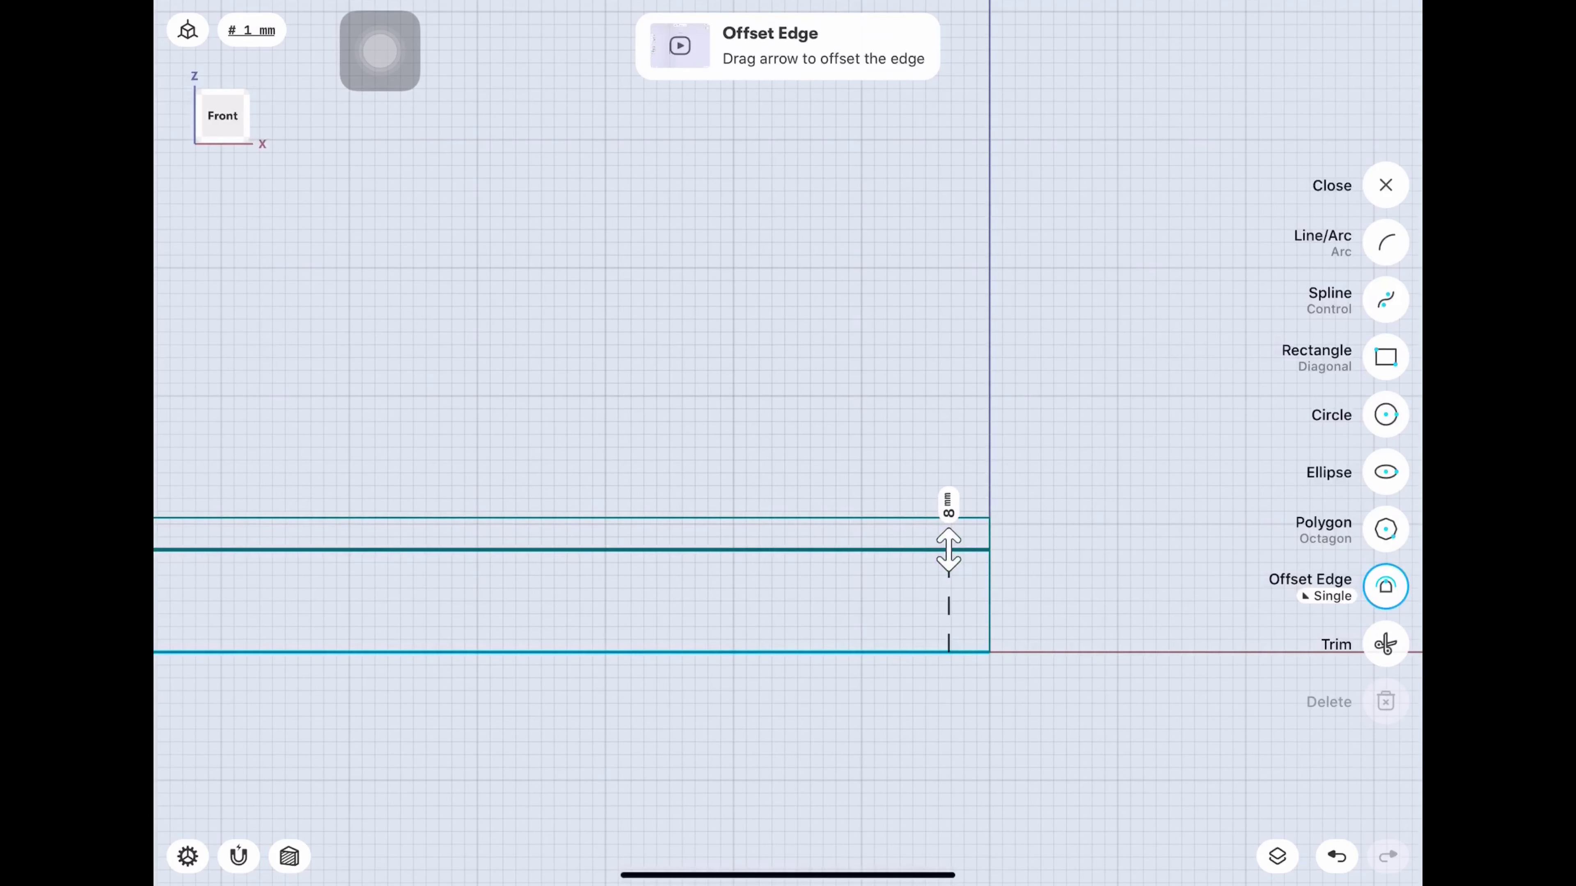
click(1325, 596)
click(1020, 643)
Offset the right edge 20 mm to the left to mark the step section.
click(990, 605)
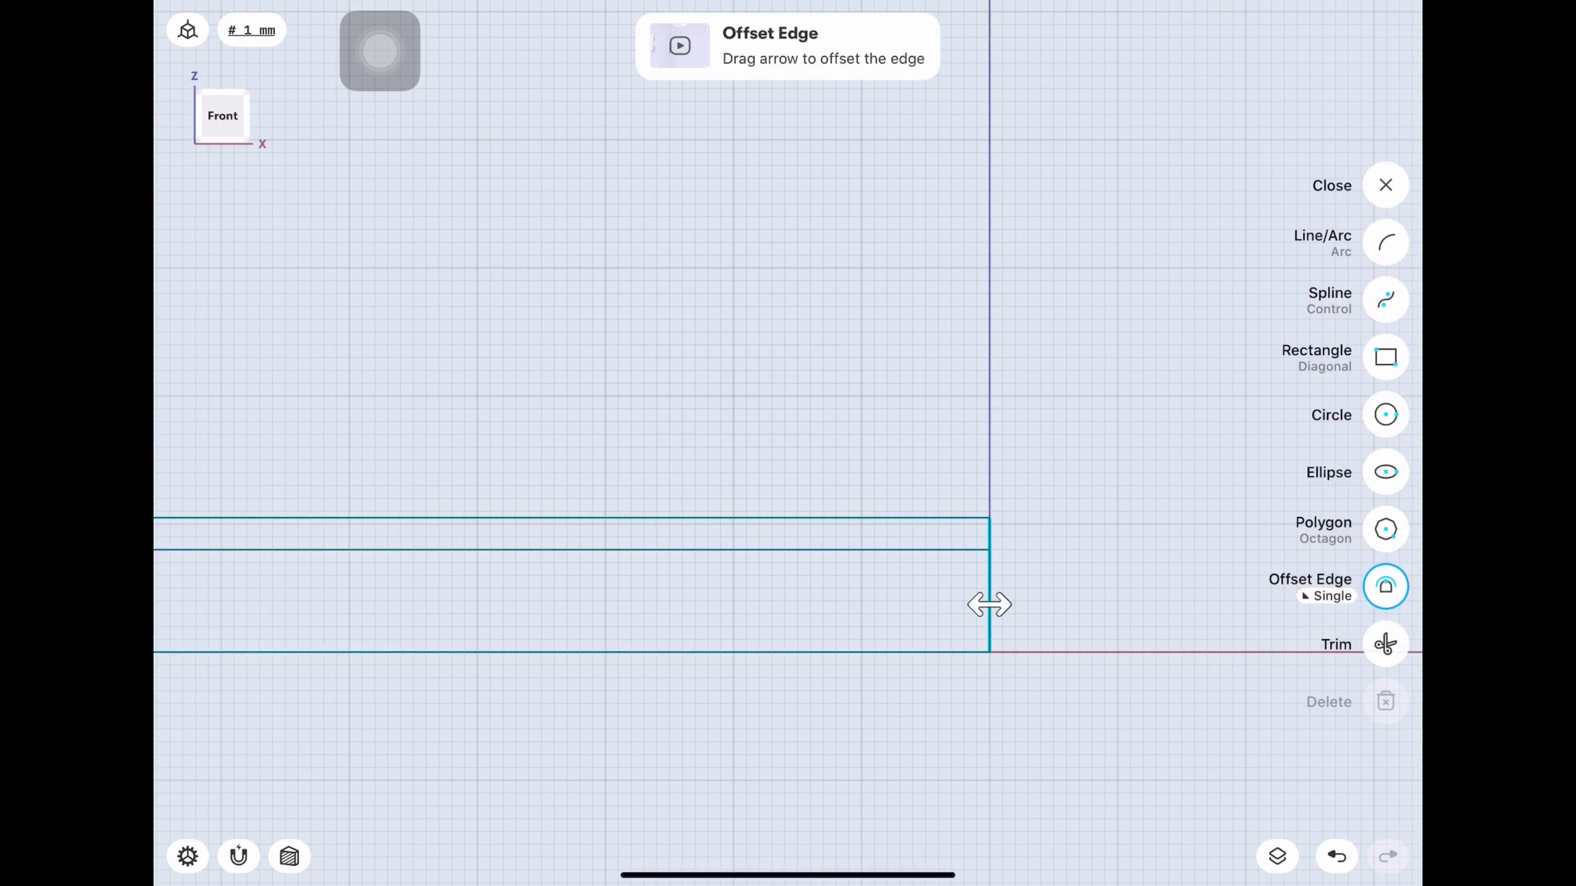
drag(848, 604, 731, 604)
click(673, 604)
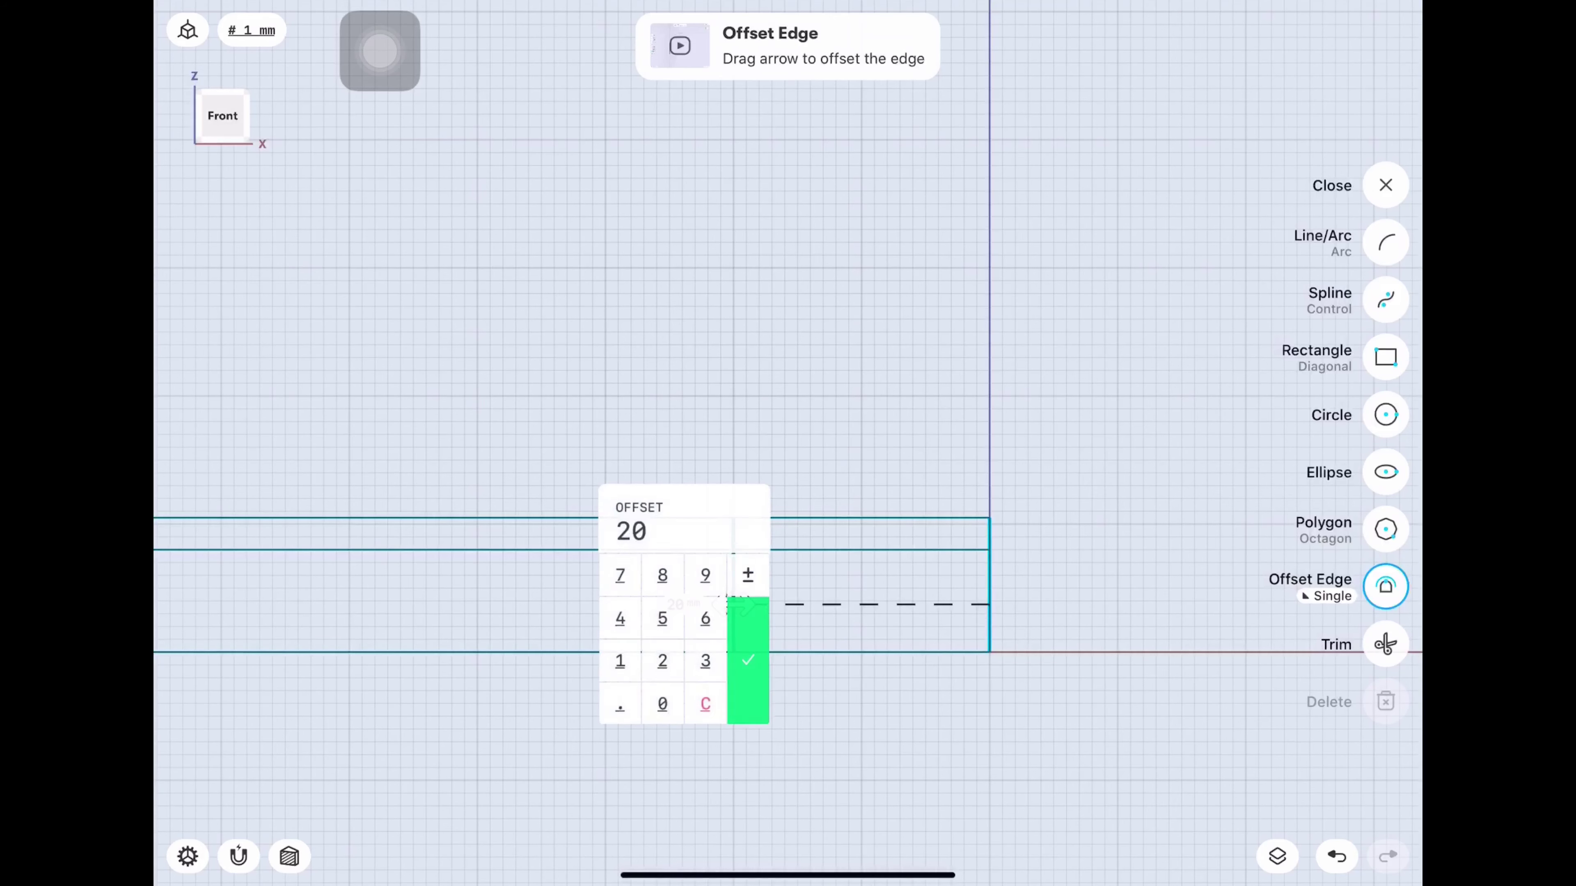
click(747, 659)
click(1386, 243)
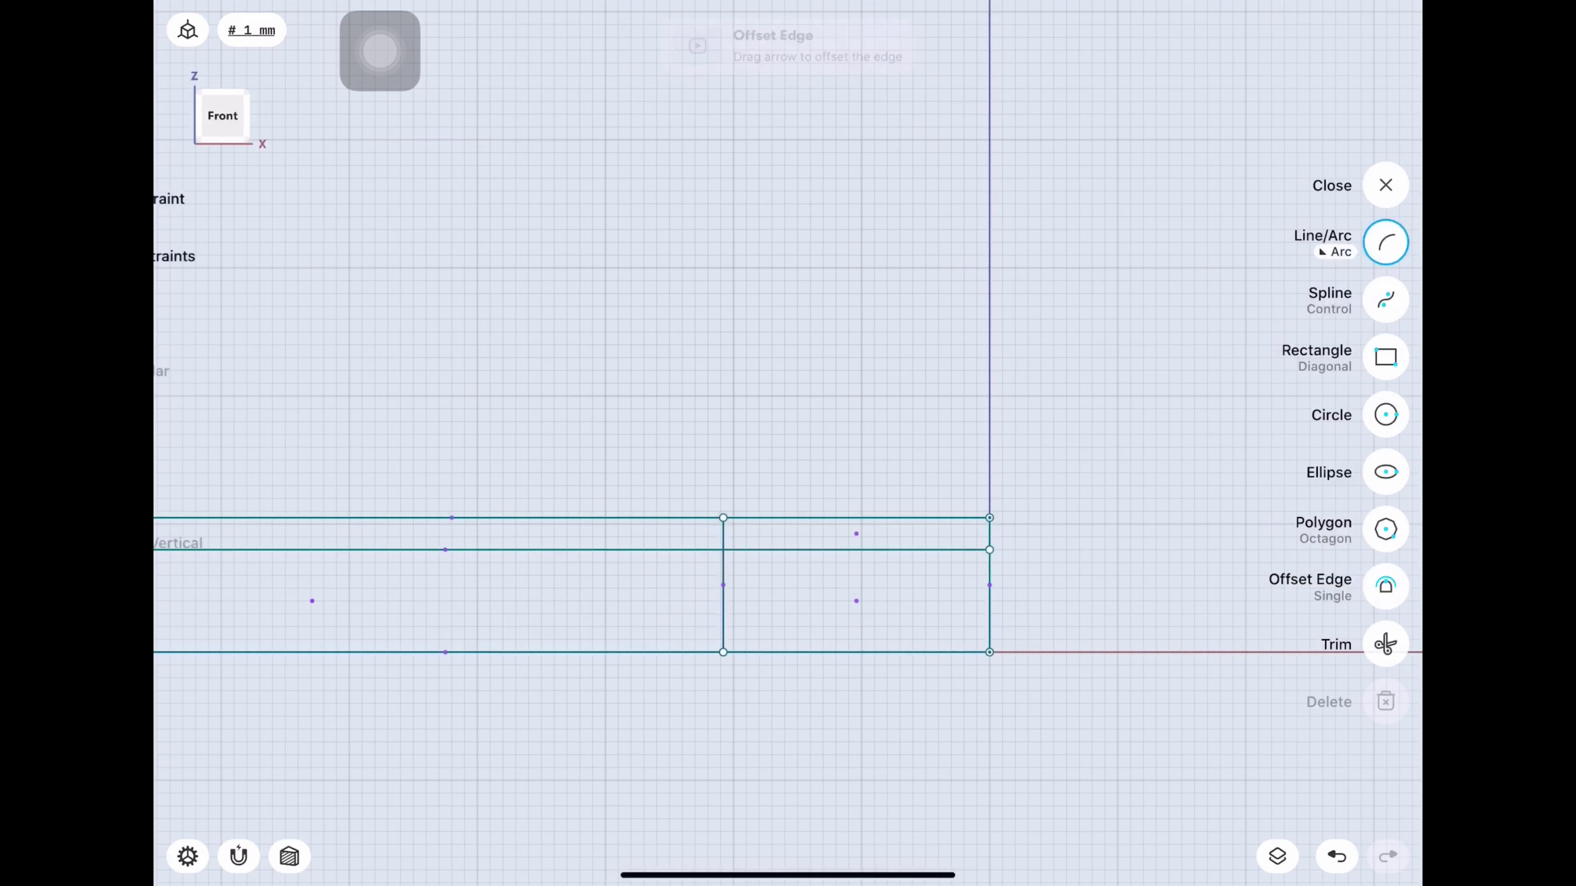
click(1386, 644)
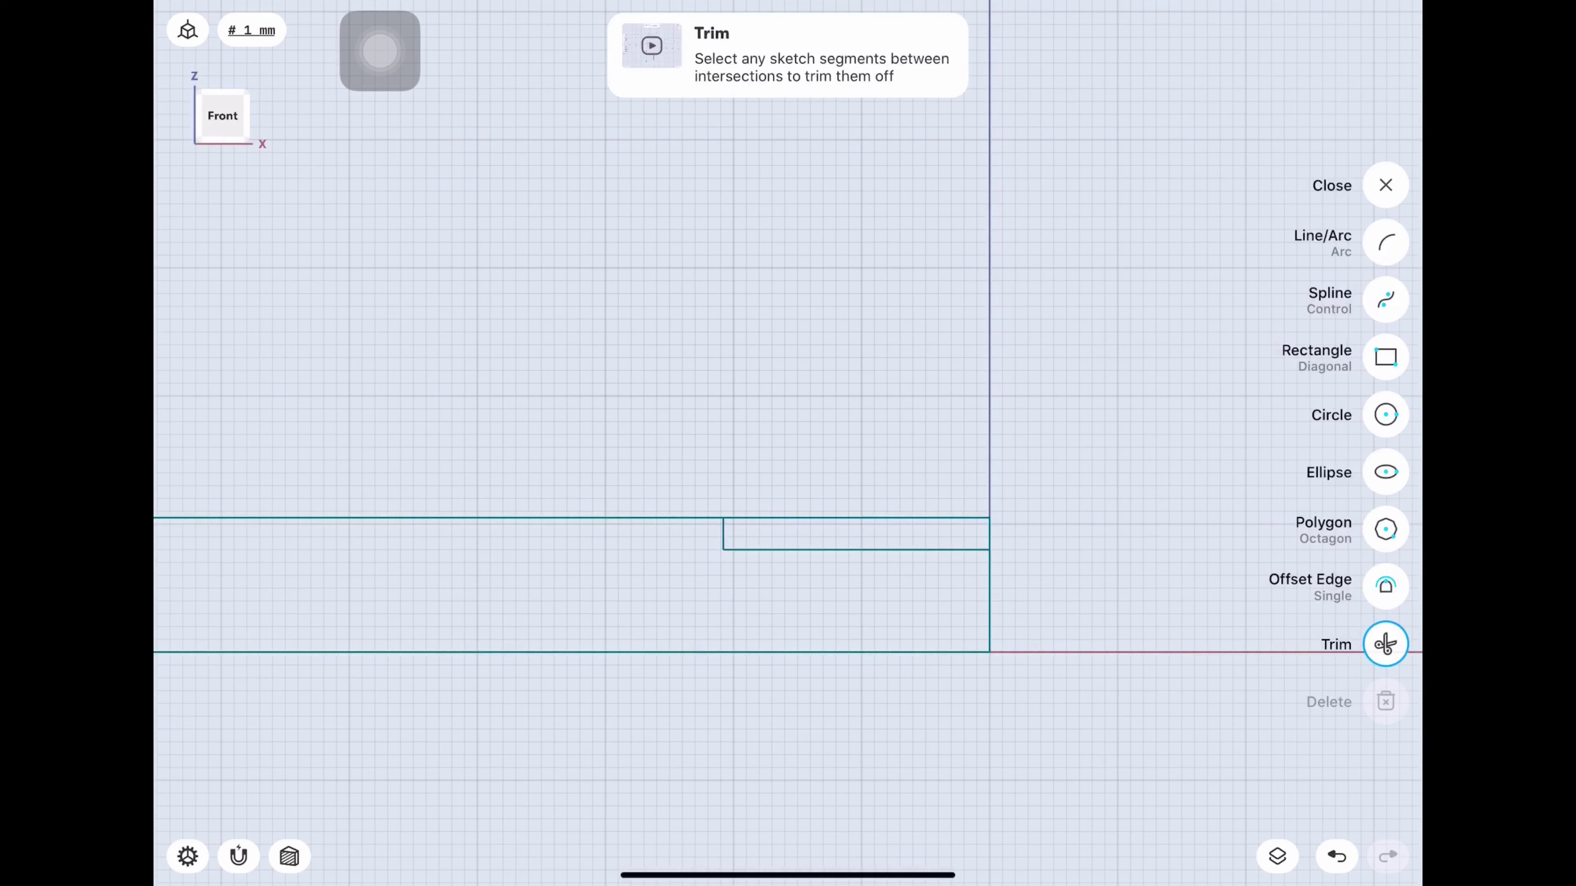
Draw an arc from the strip's top-left corner down to its lower edge.
click(1385, 242)
scroll(816, 449, up, 3)
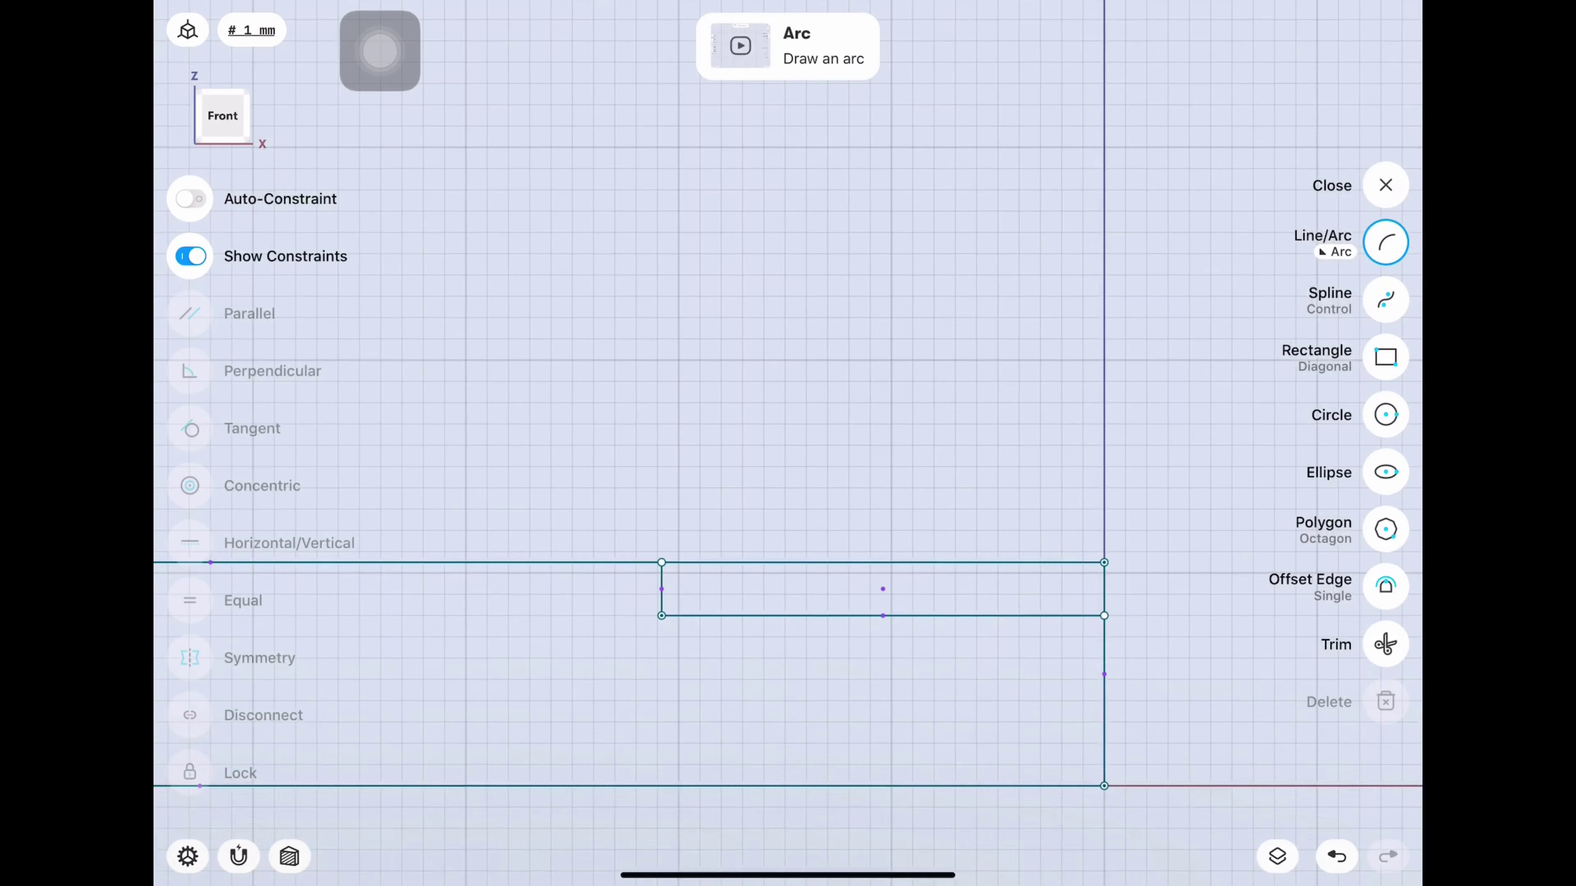
click(661, 588)
click(882, 615)
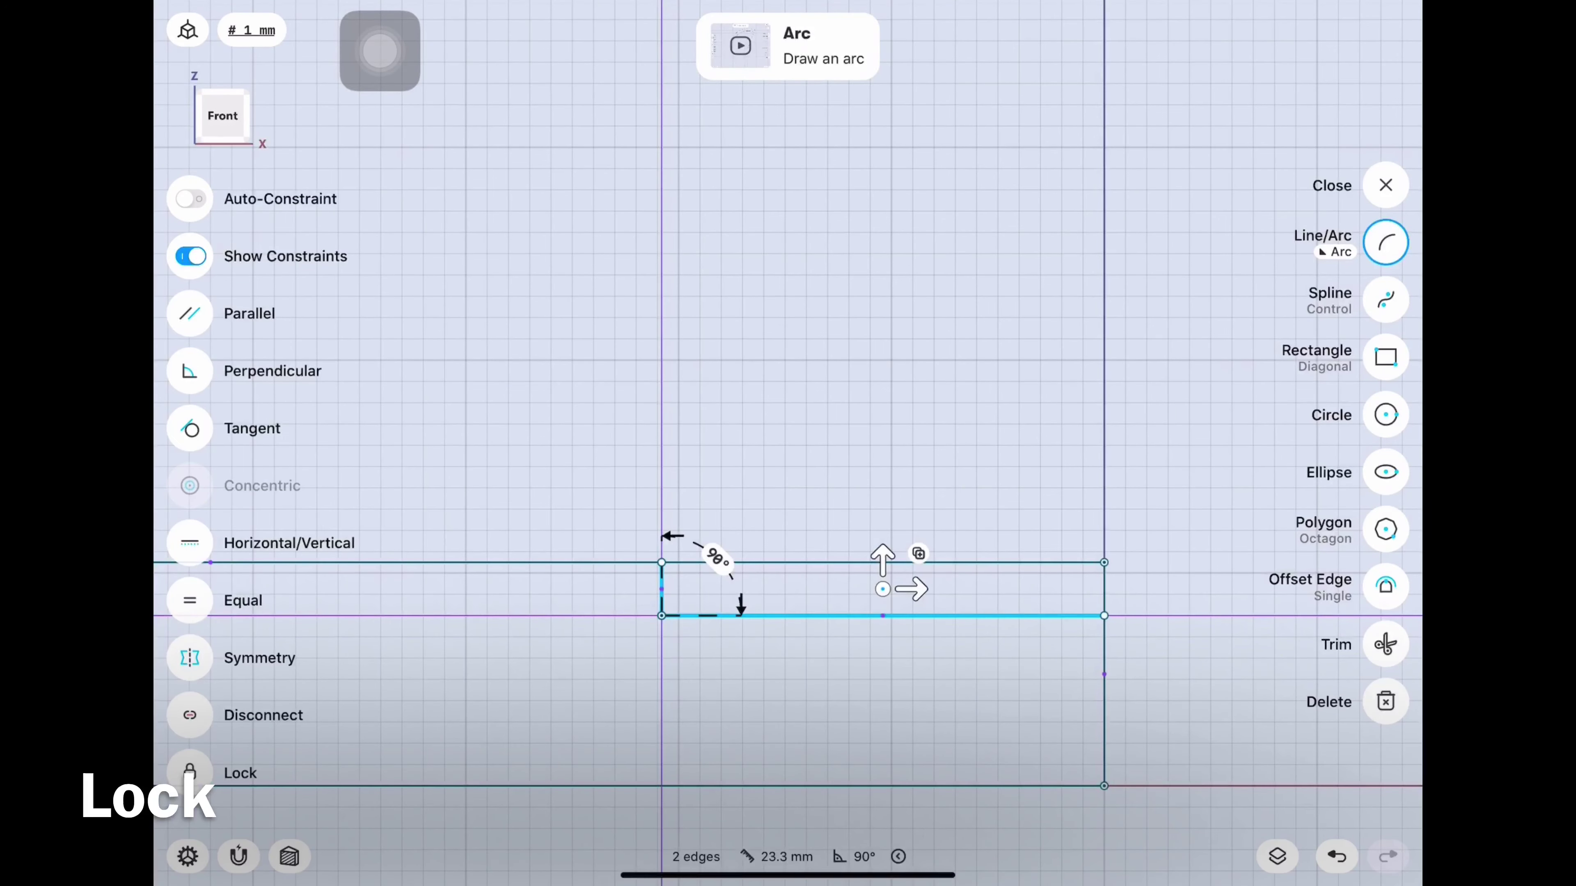
click(869, 714)
click(1335, 252)
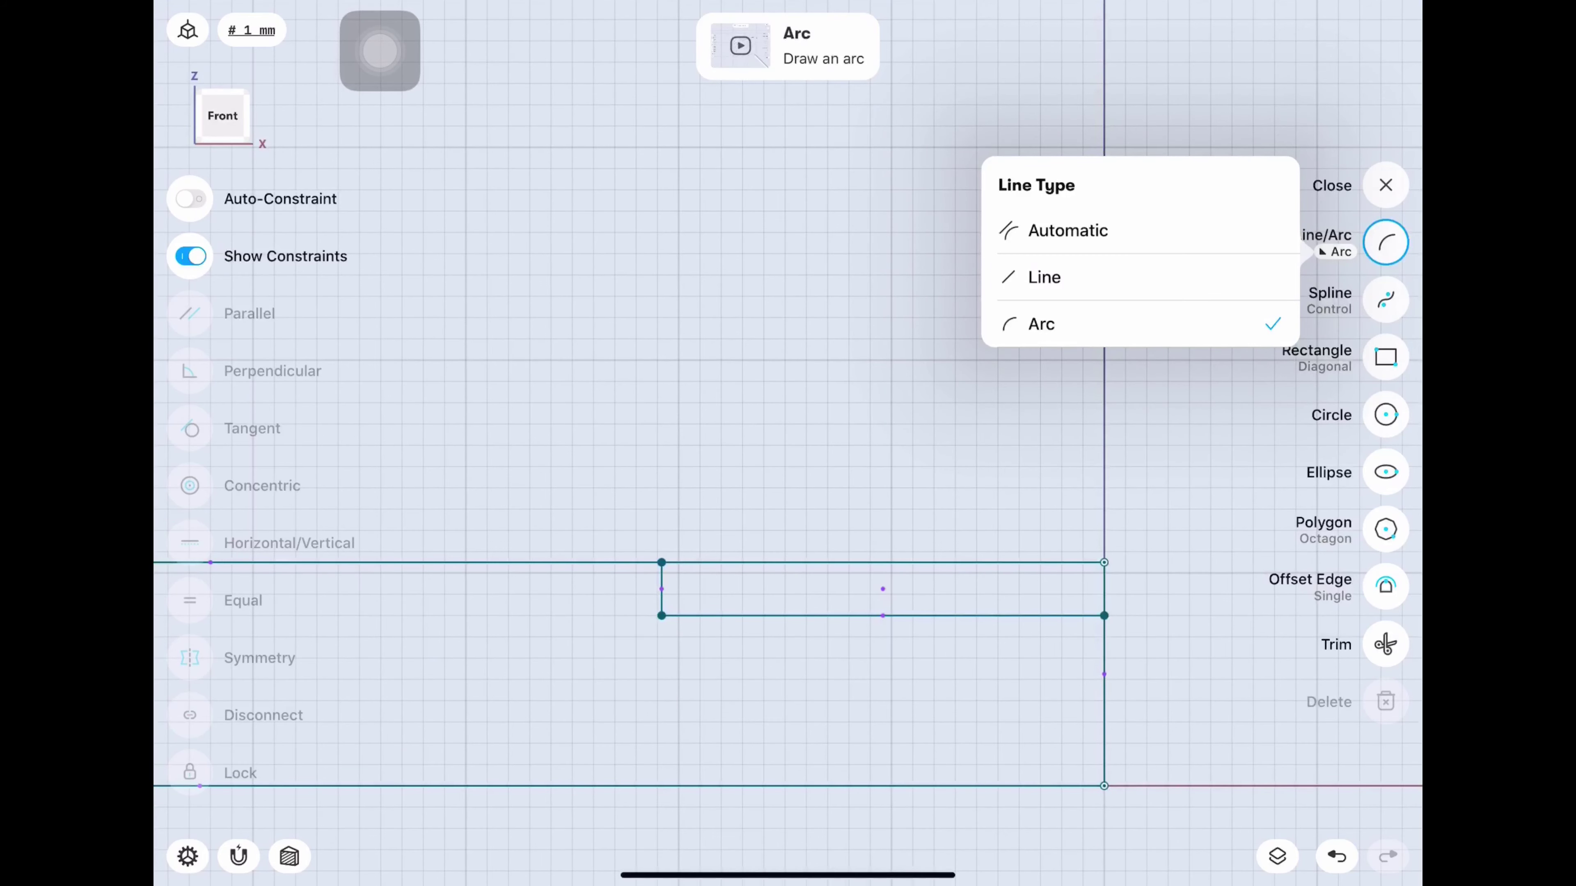
drag(661, 562, 785, 616)
click(785, 445)
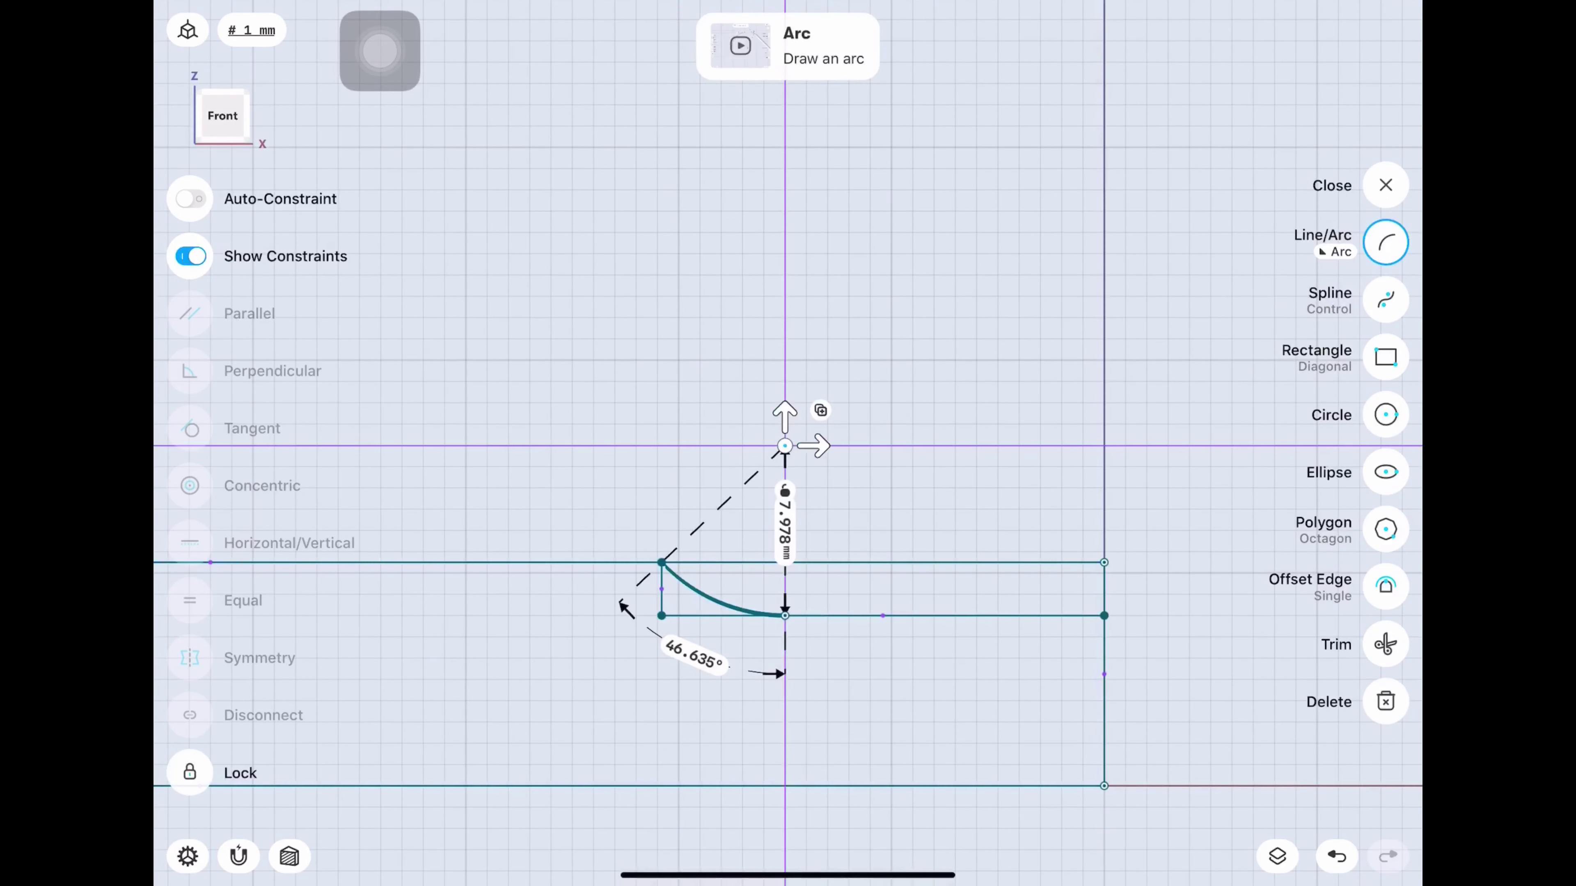
key(Escape)
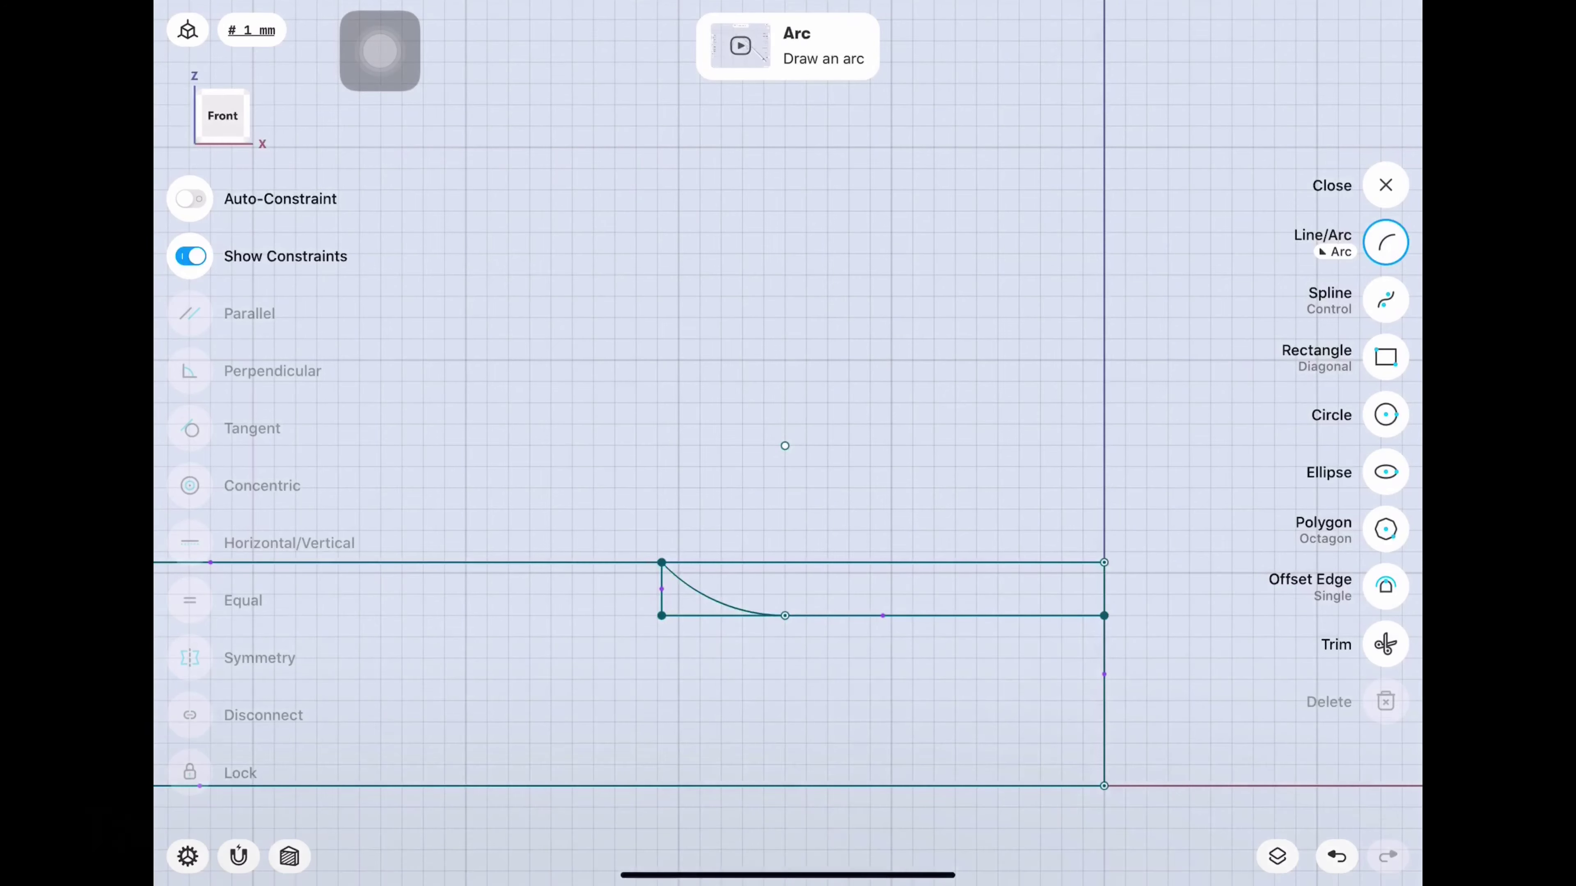
Make the arc tangent to the lower edge and set its radius to 17.45 mm.
click(931, 616)
click(700, 591)
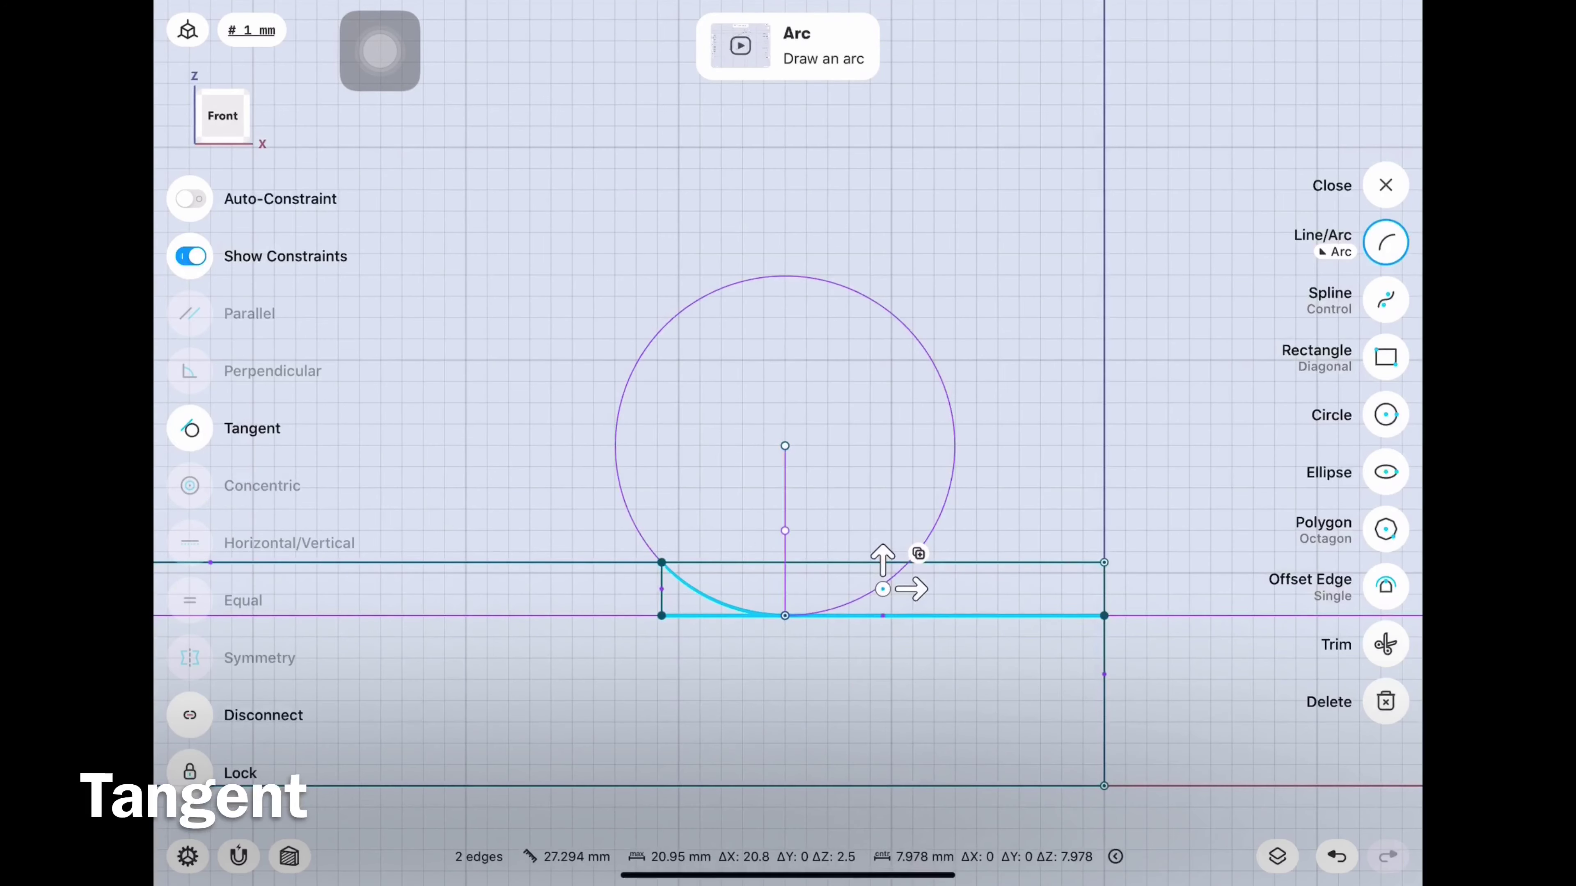
click(190, 428)
click(707, 594)
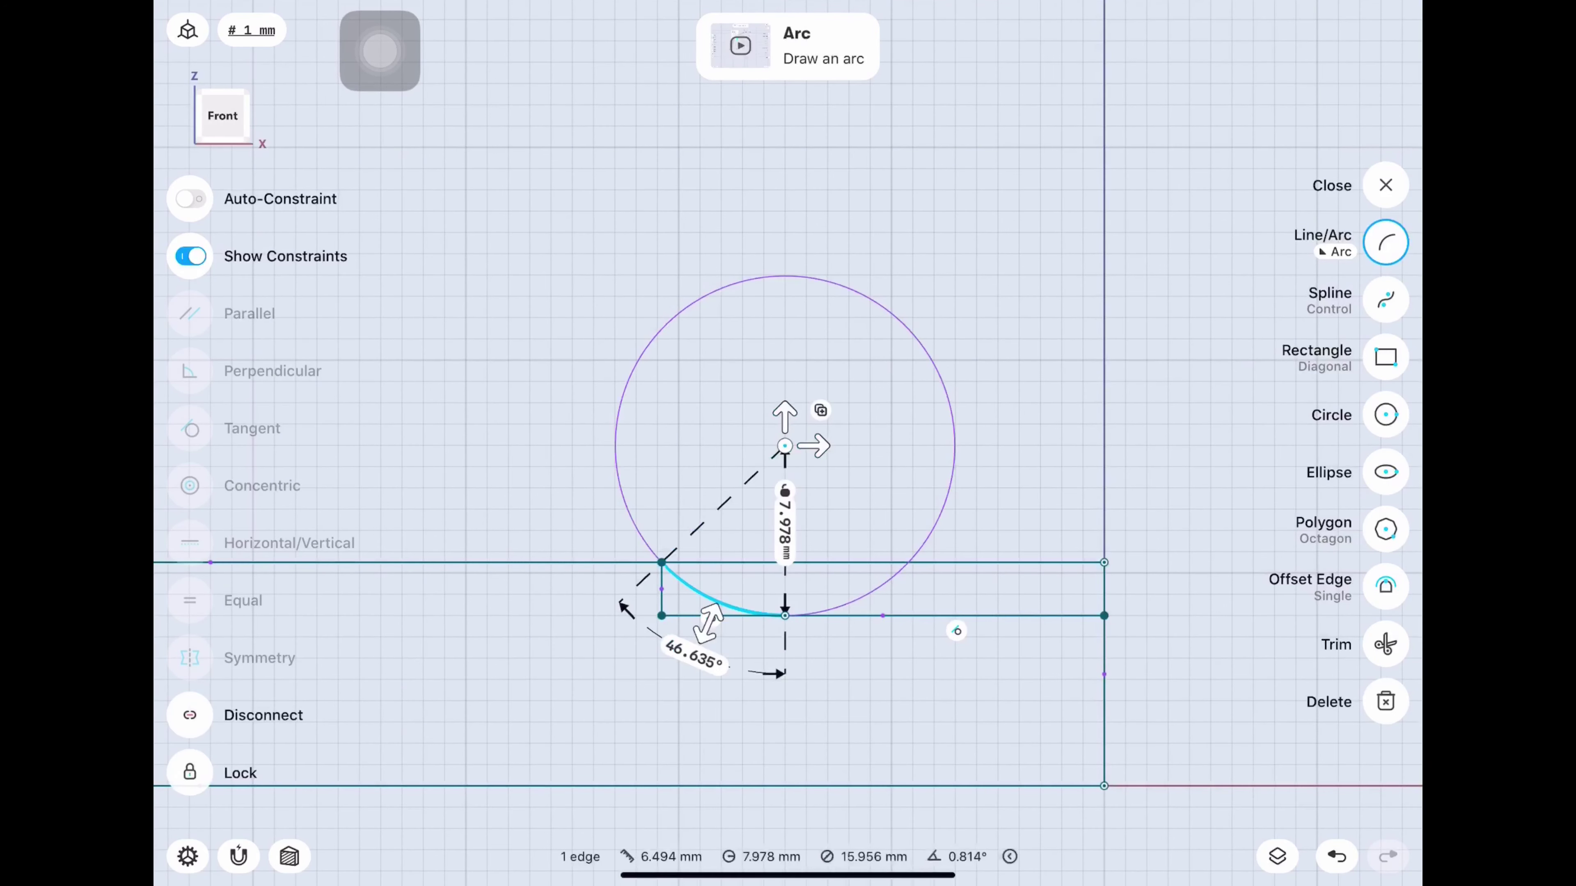
click(738, 531)
text(17.45)
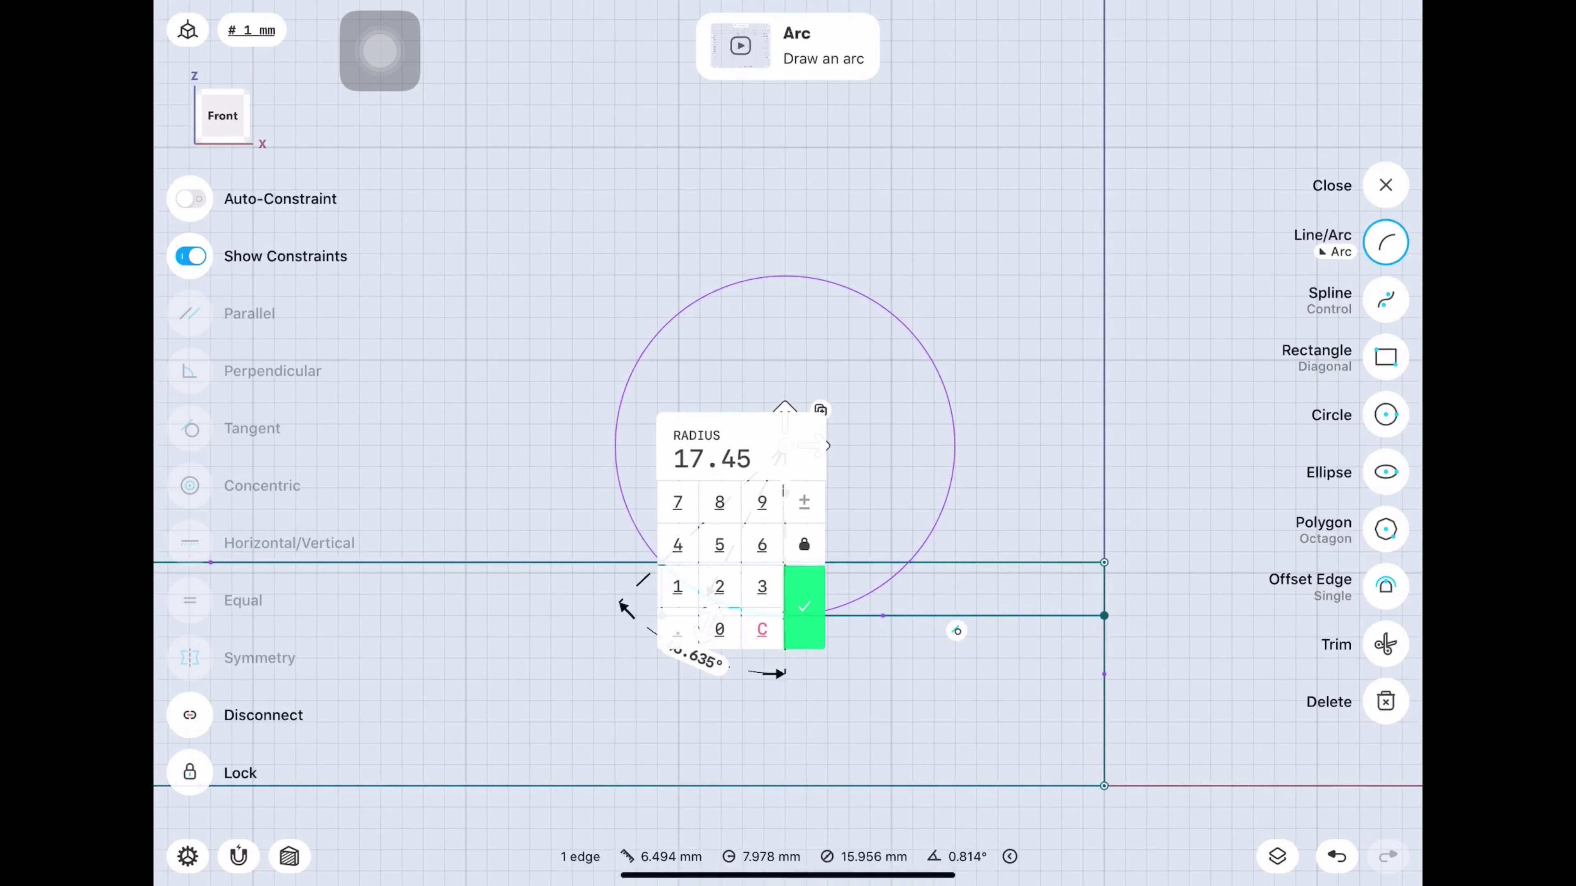
click(804, 607)
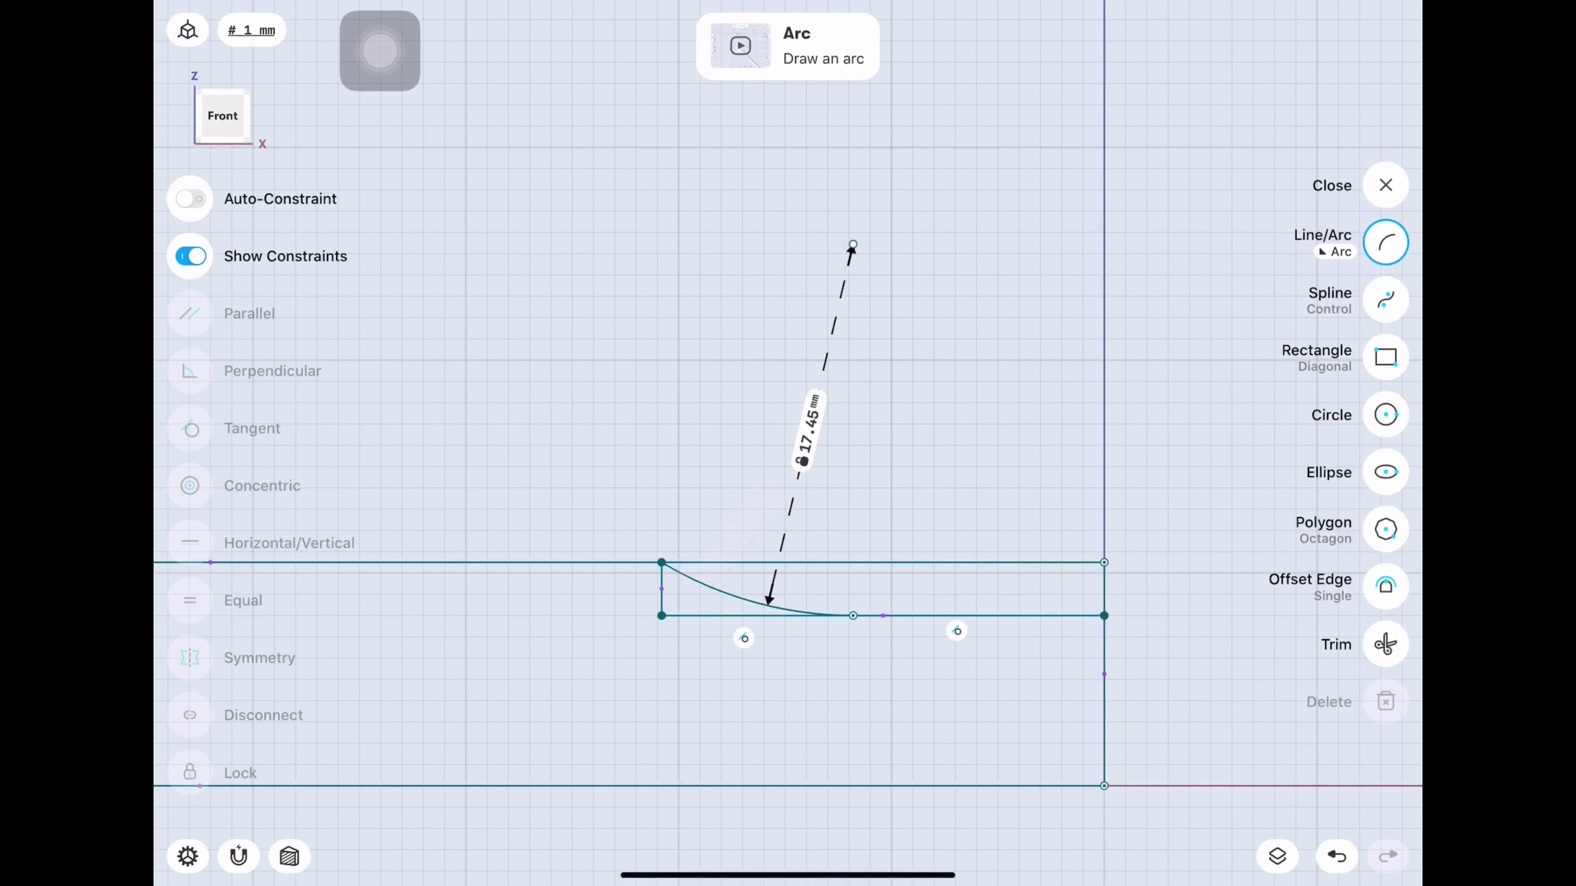
key(ctrl+z)
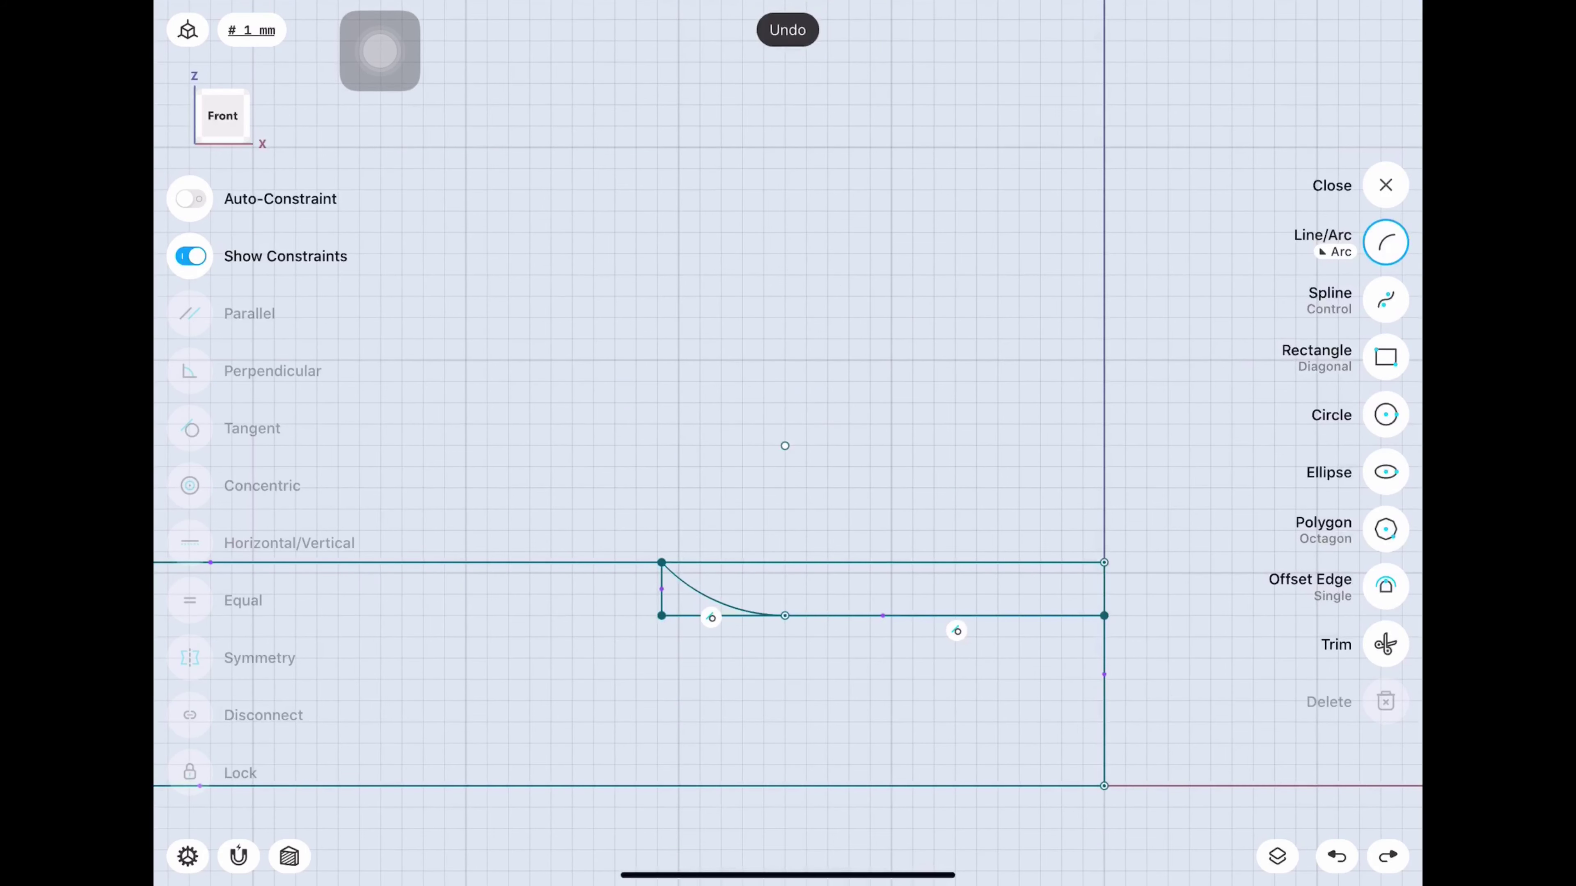
key(ctrl+shift+z)
scroll(788, 443, down, 2)
scroll(788, 443, down, 3)
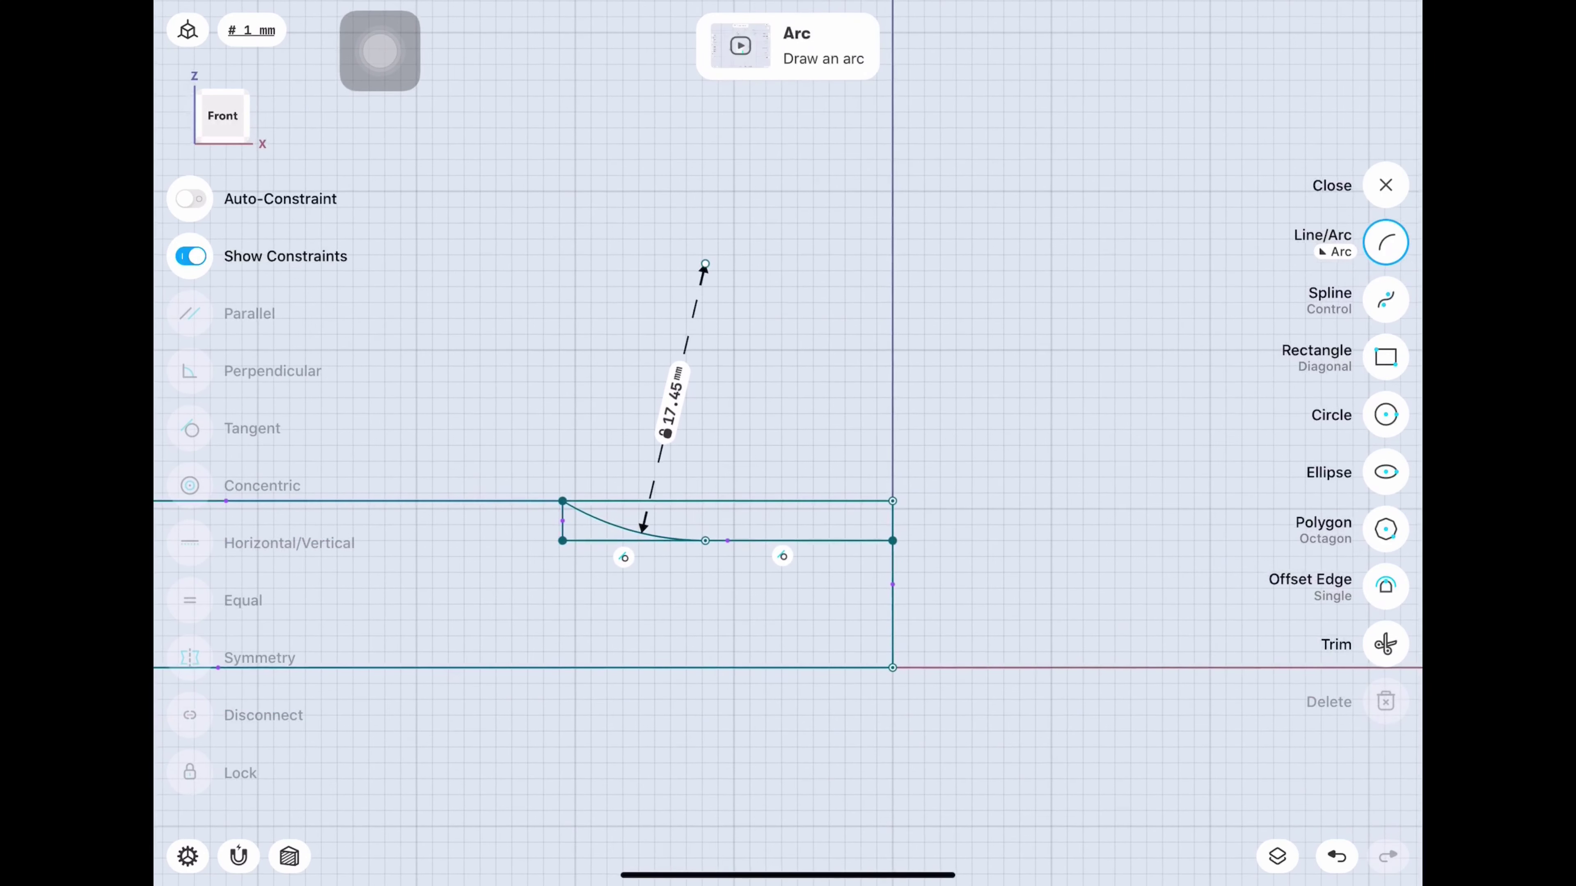
click(1386, 644)
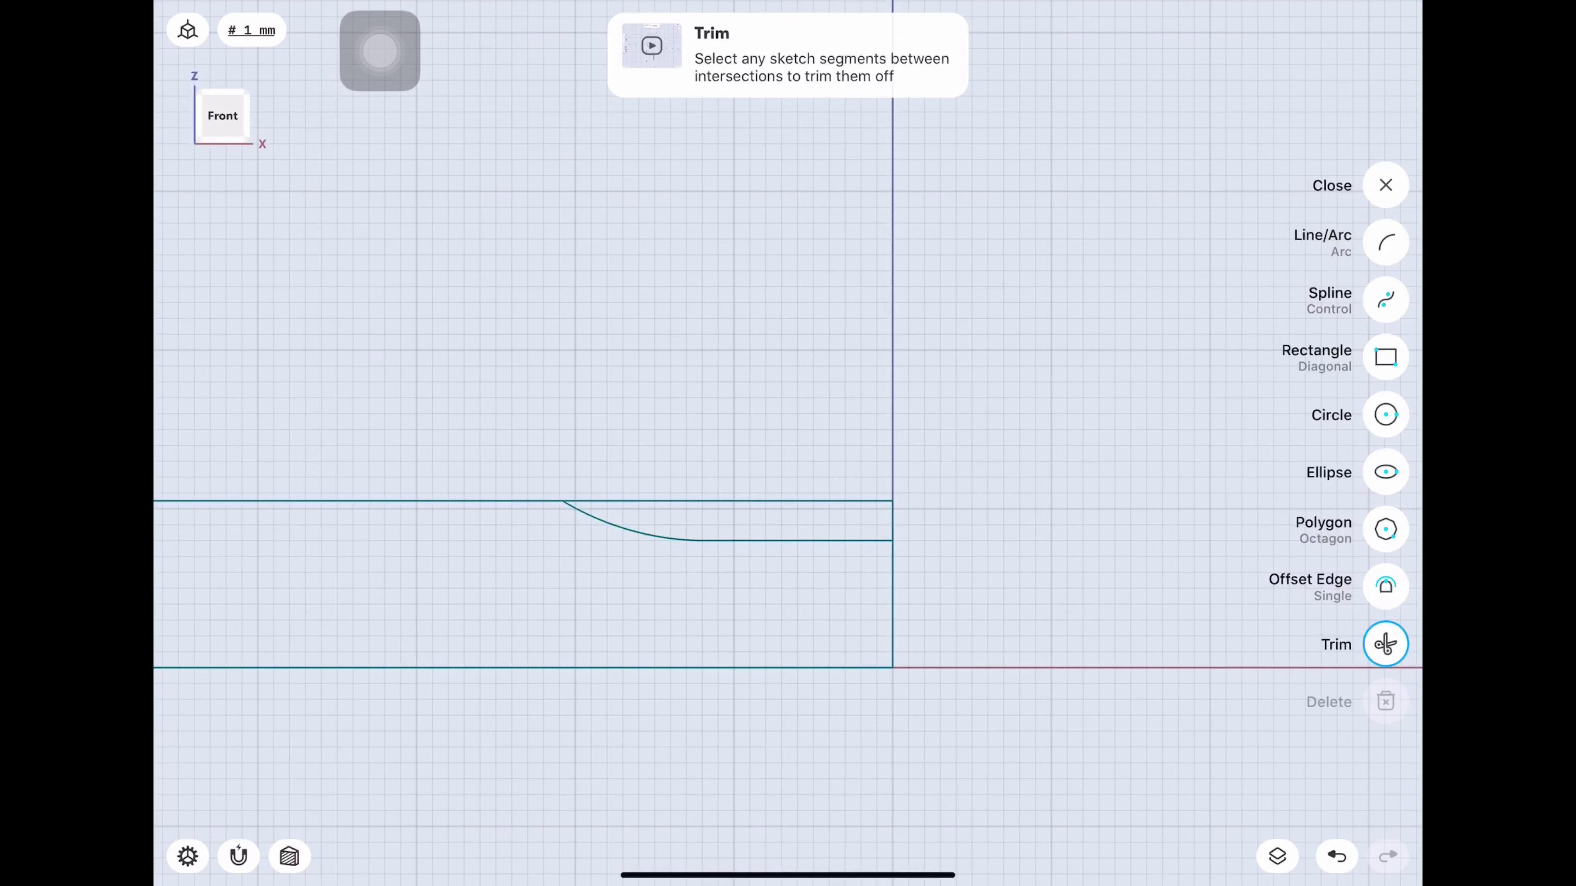
key(ctrl+z)
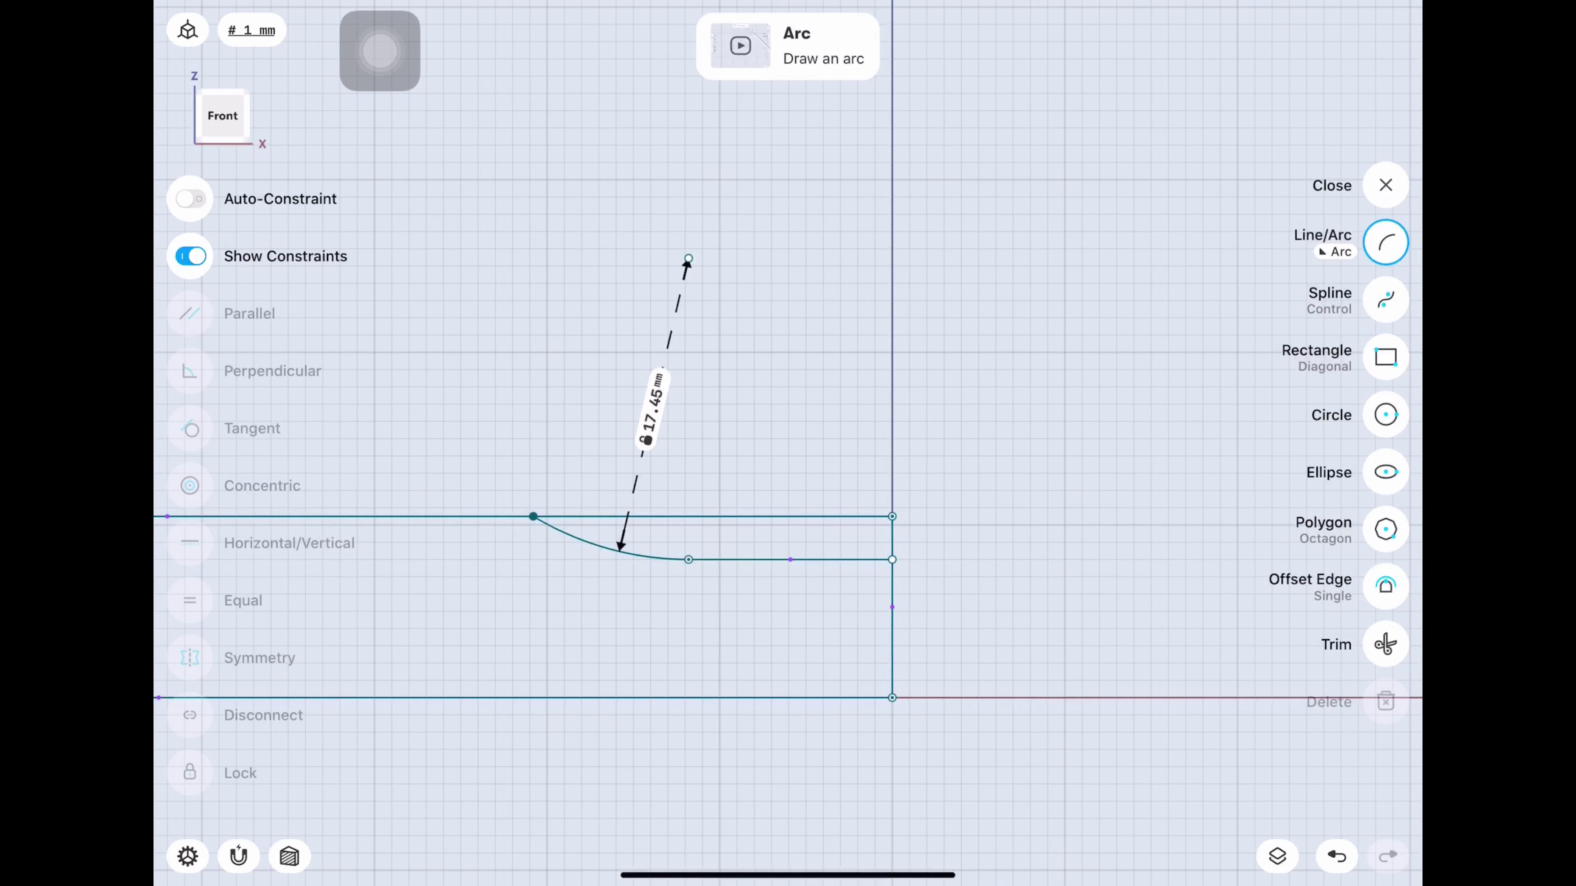
click(1386, 586)
Offset the right vertical edge 1.9 mm to the left as a single-edge offset.
click(892, 626)
drag(891, 626, 841, 626)
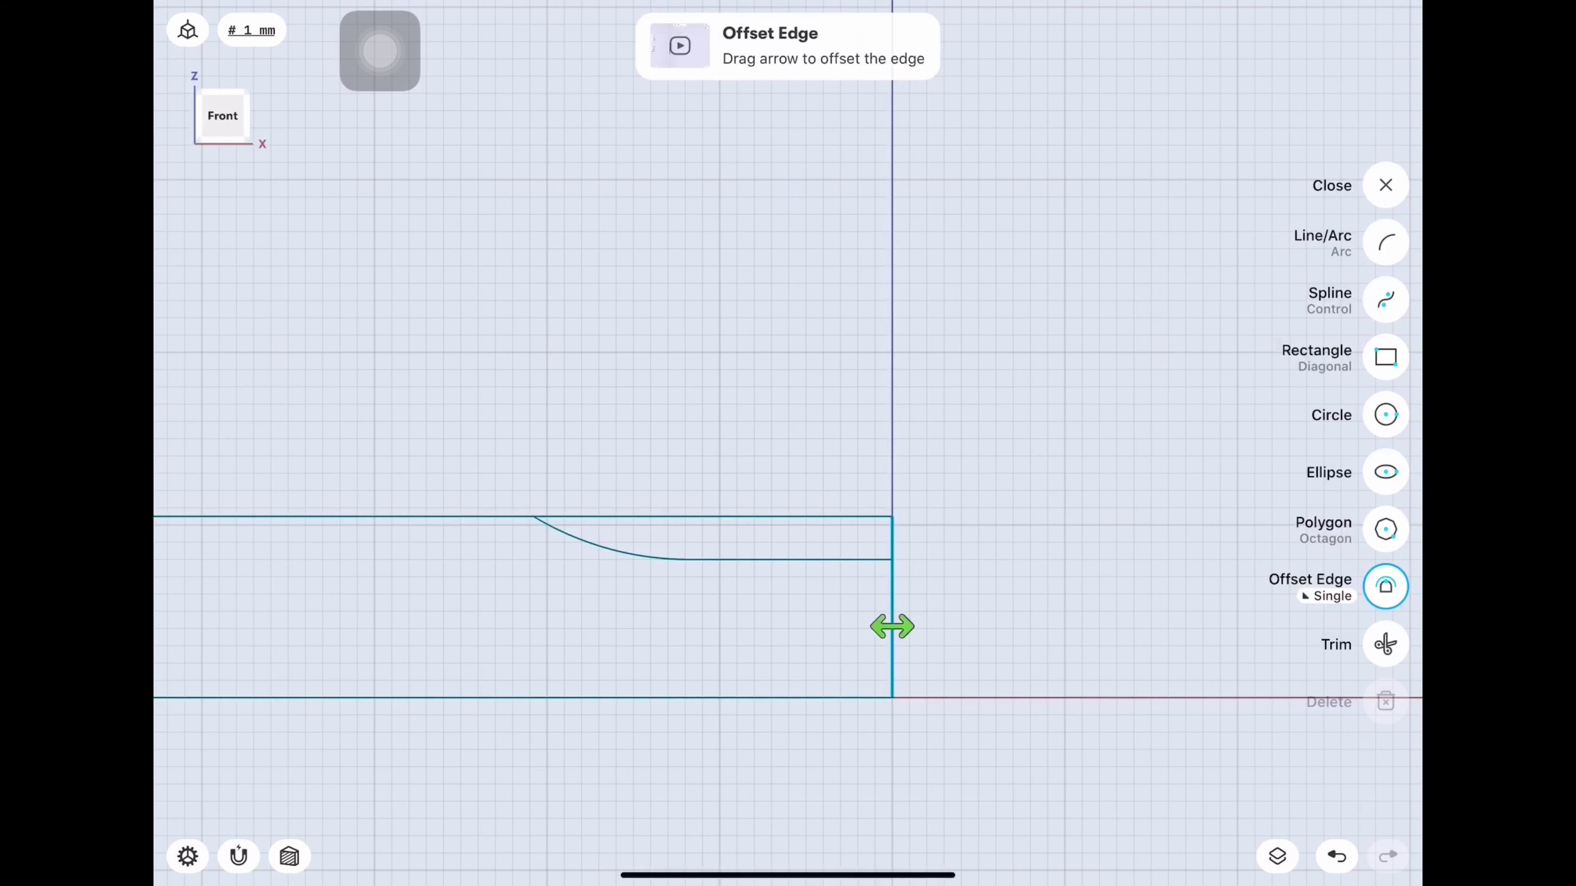
click(794, 626)
text(1.9)
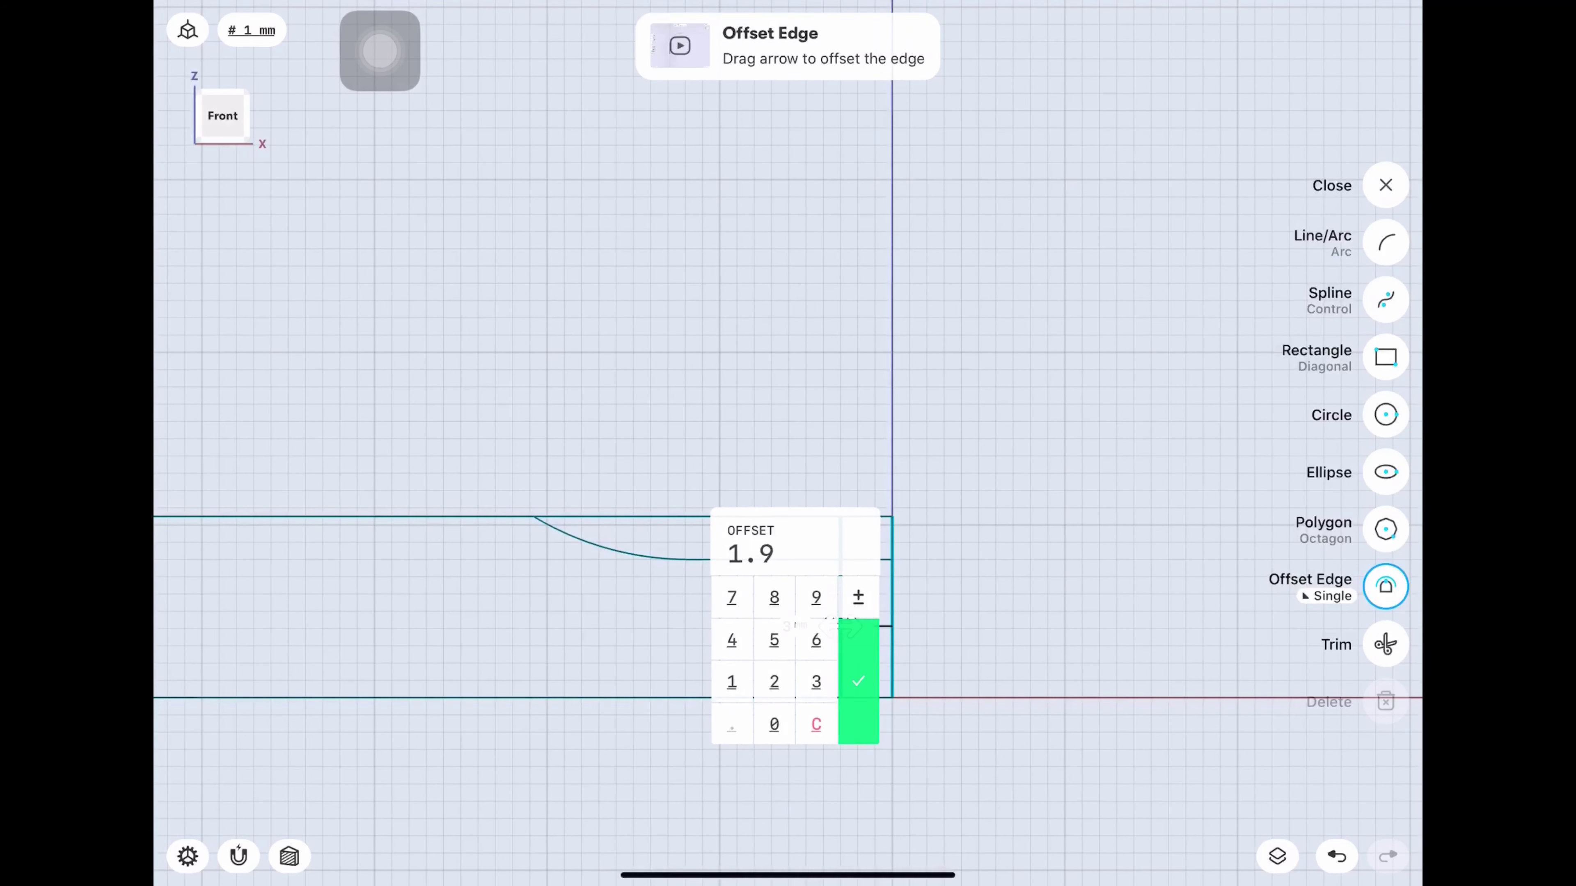
click(858, 681)
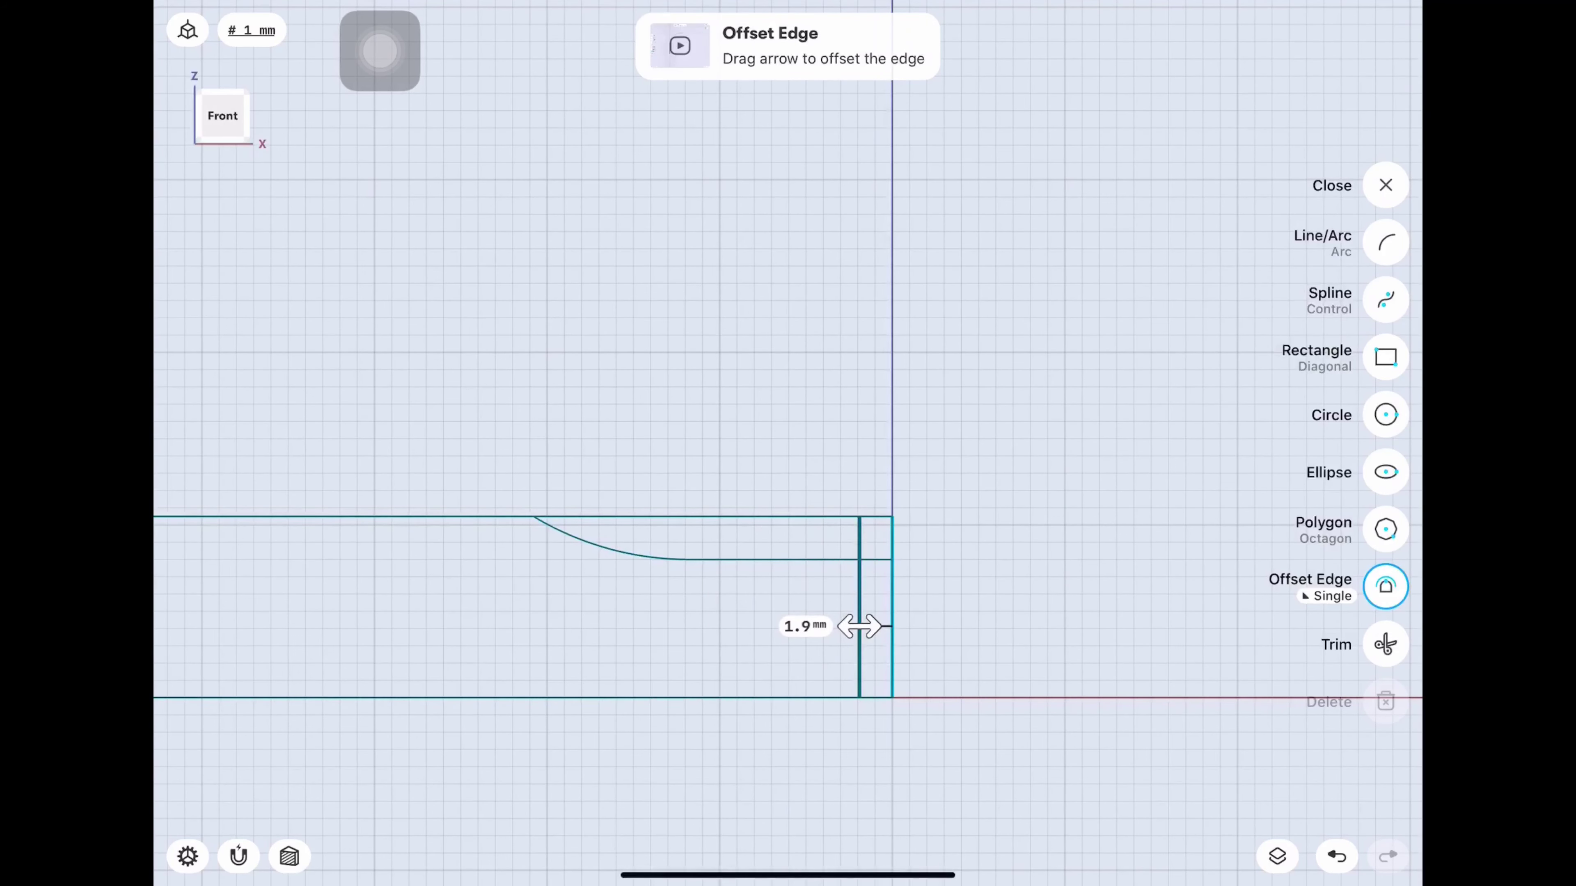
click(1327, 596)
click(1014, 644)
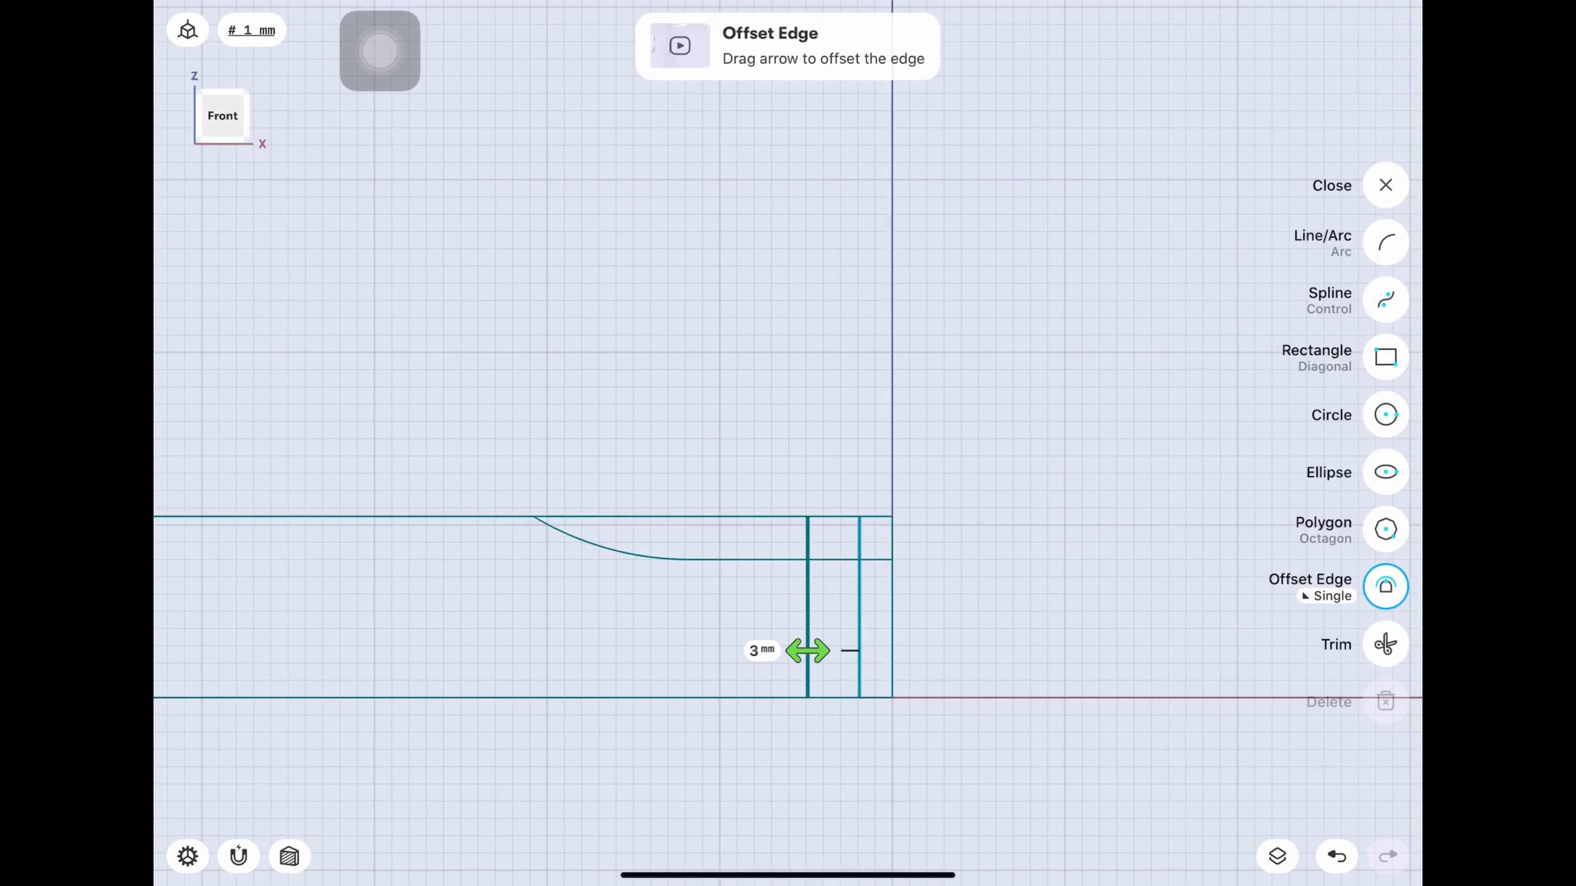
click(1386, 242)
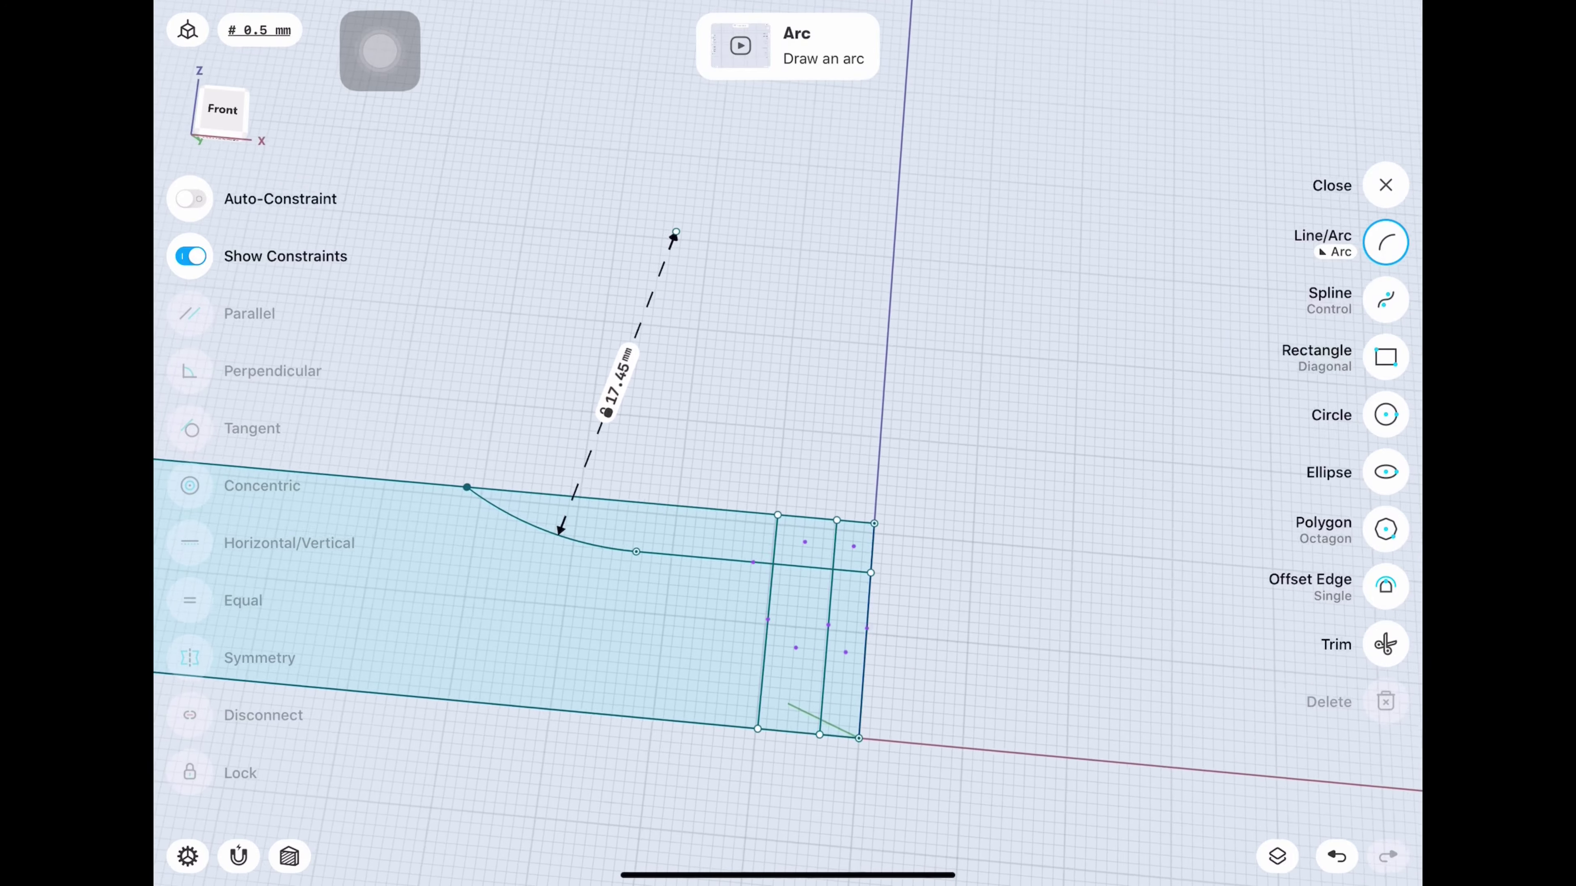
Lock the two new vertical lines and the strip's lower horizontal line.
scroll(903, 674, up, 3)
scroll(904, 675, up, 3)
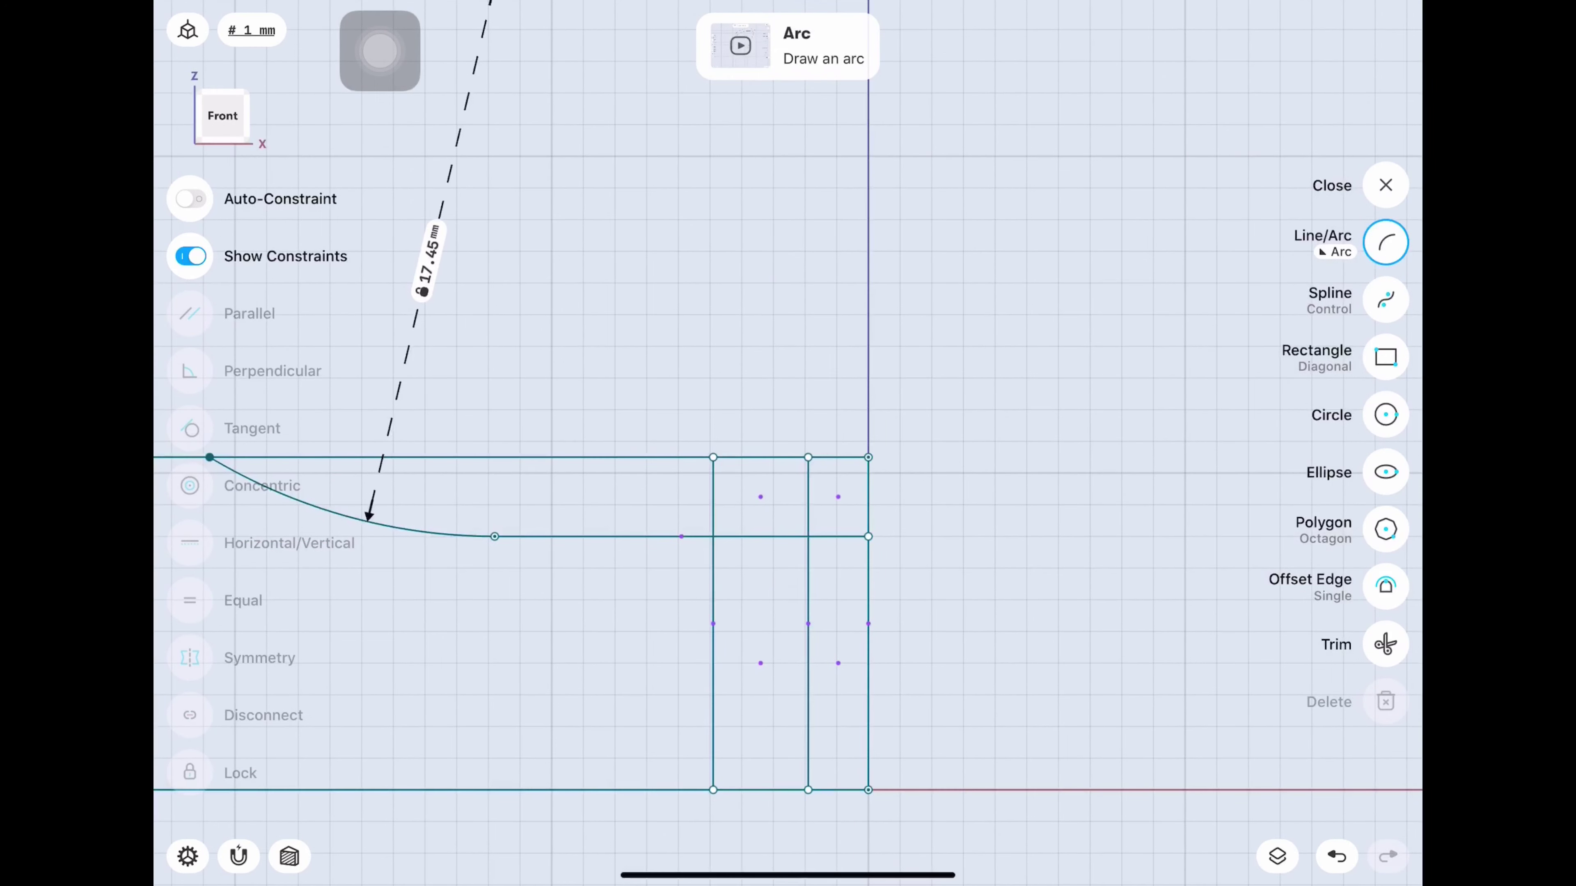
click(713, 624)
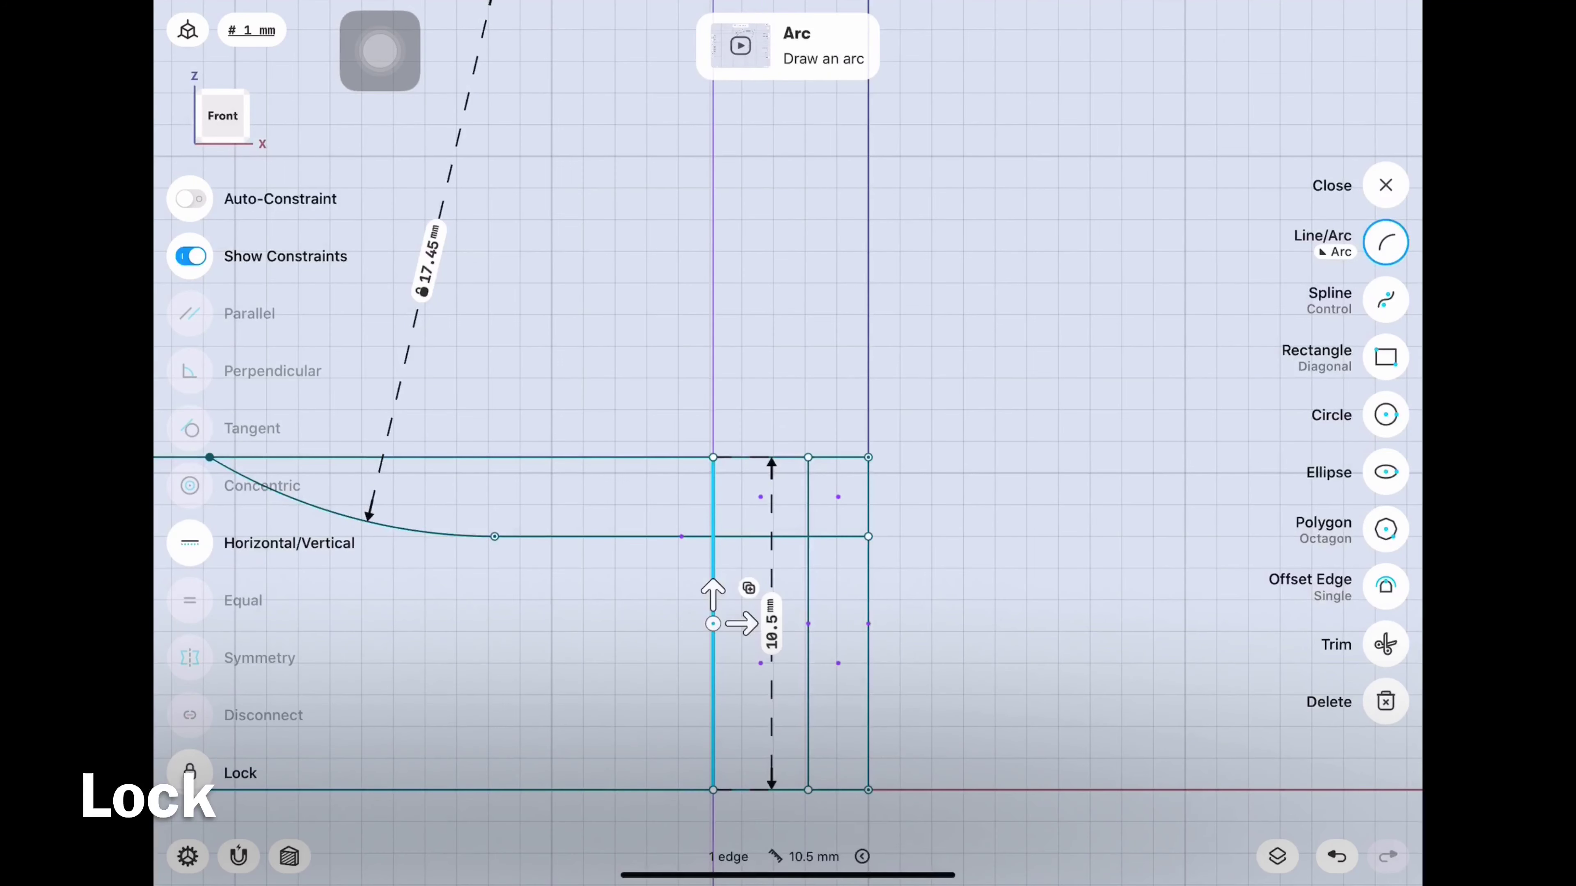
click(808, 621)
key(Escape)
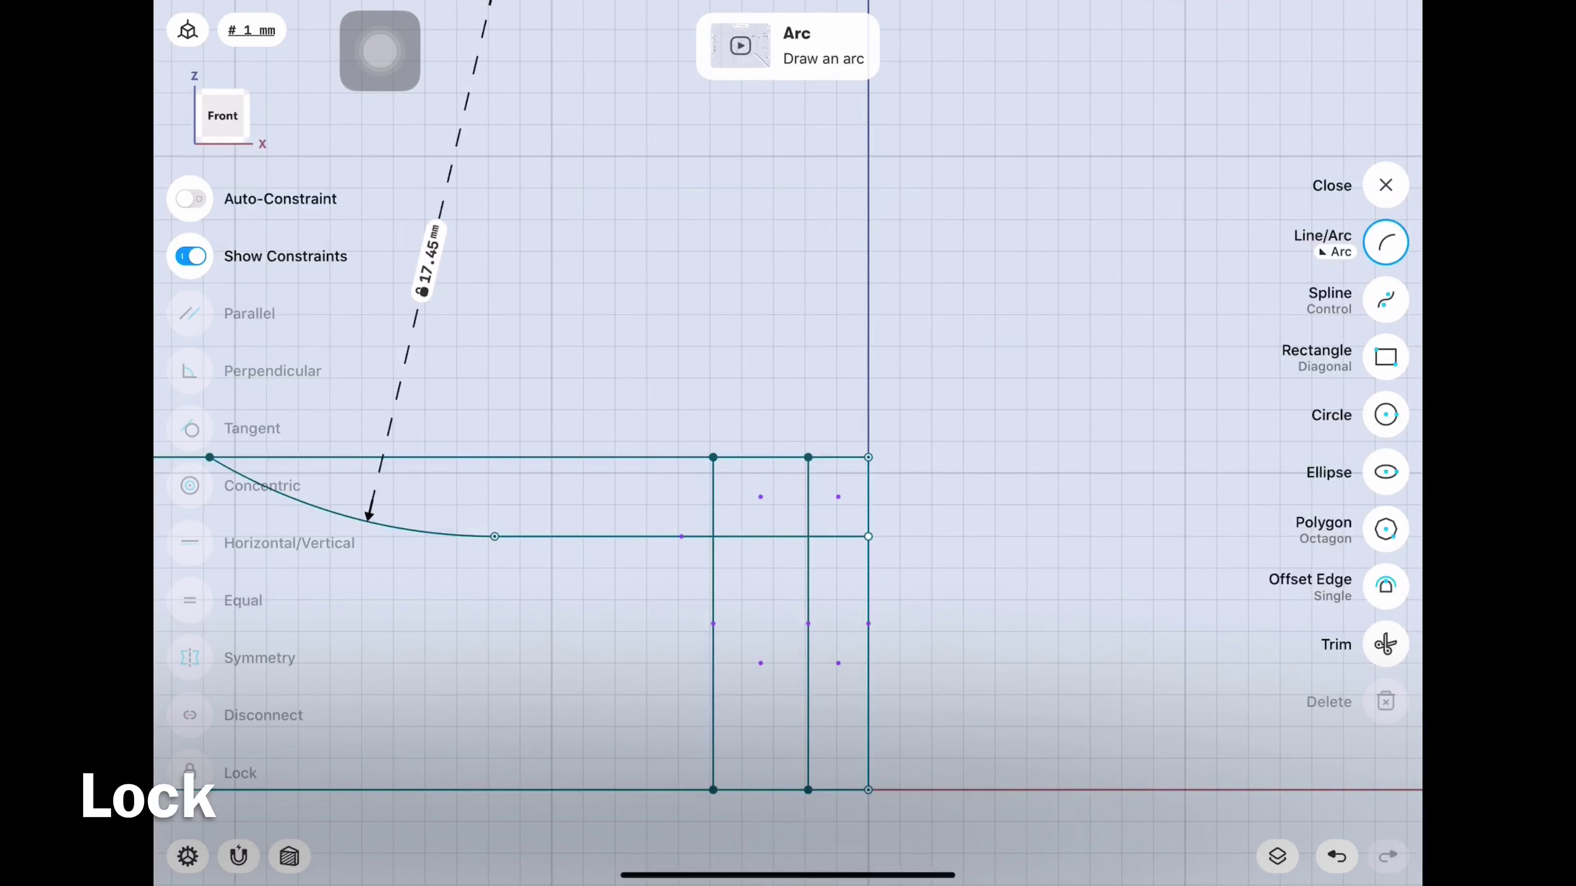
scroll(868, 457, up, 3)
click(575, 580)
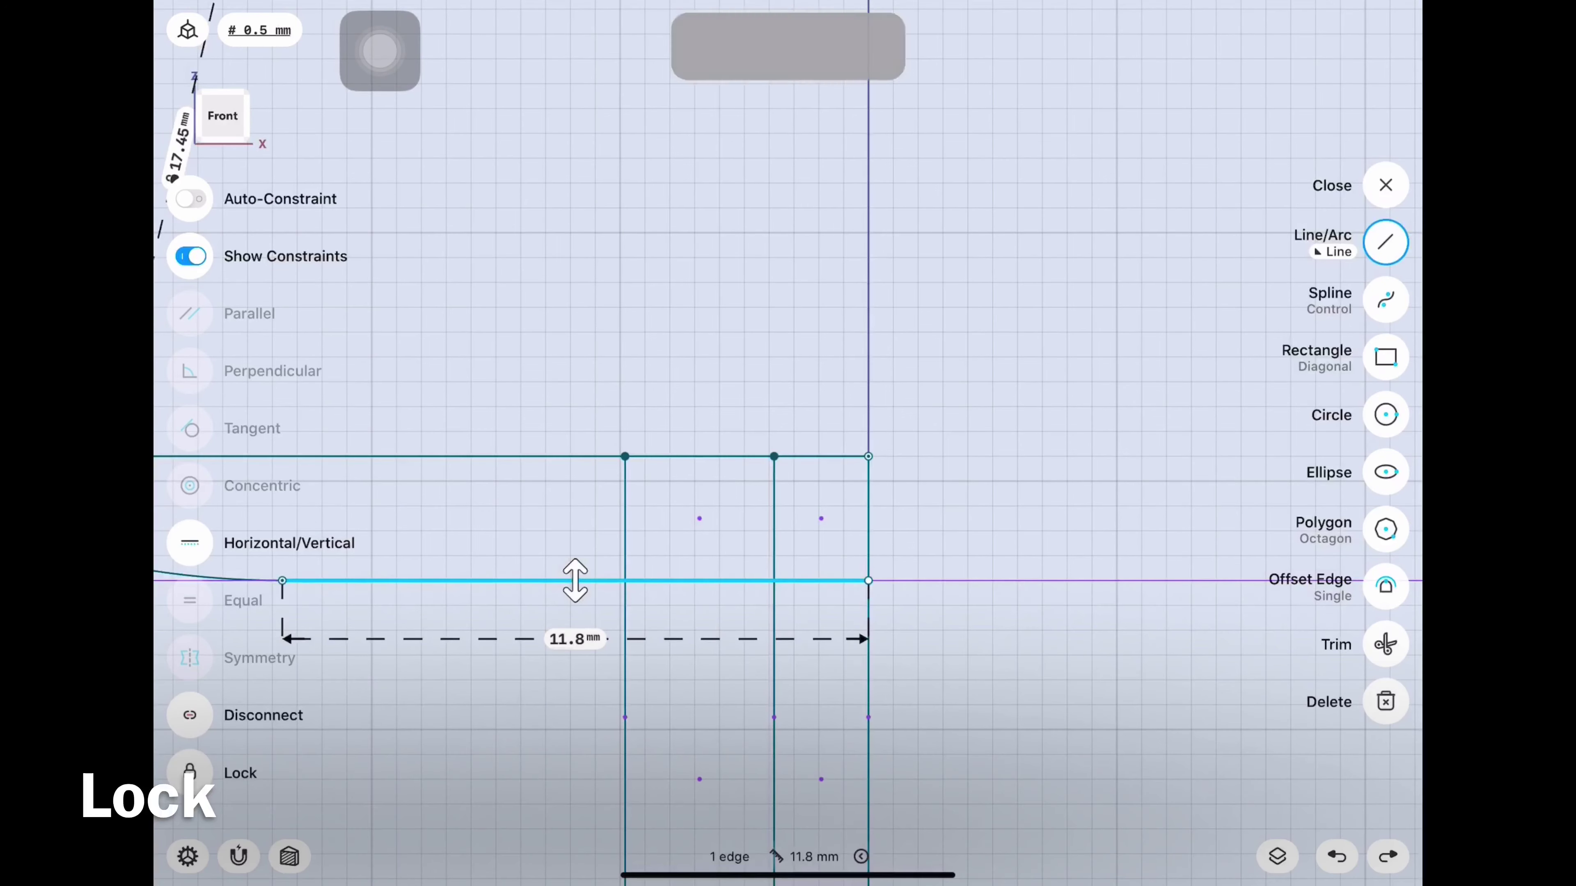
key(Escape)
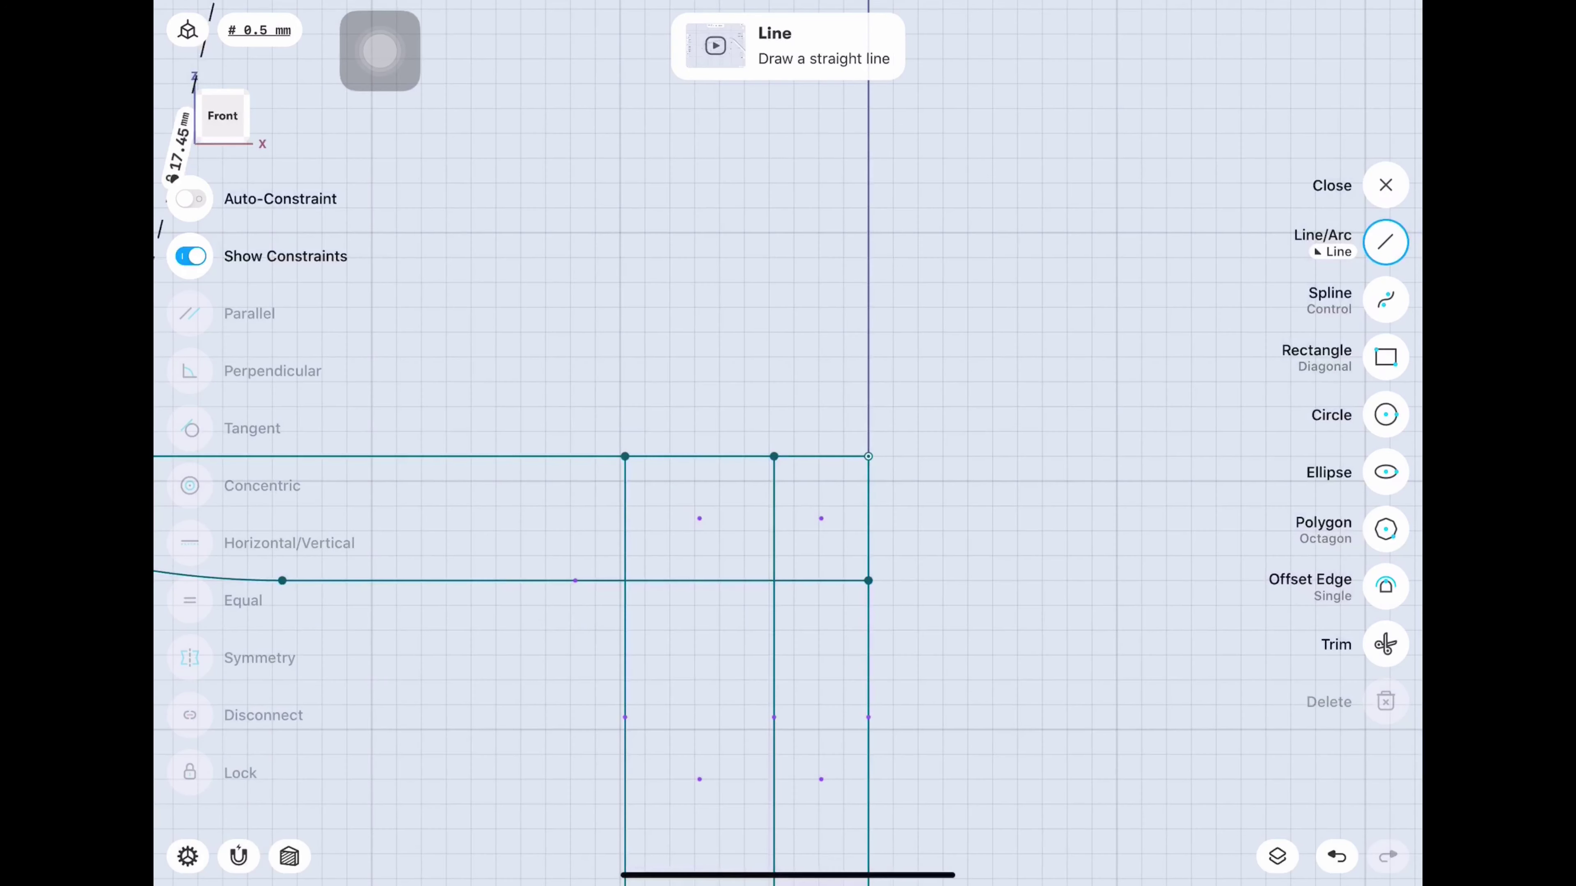
Draw two slanted lines from the top vertices and set the right one to 20°.
drag(774, 456, 819, 580)
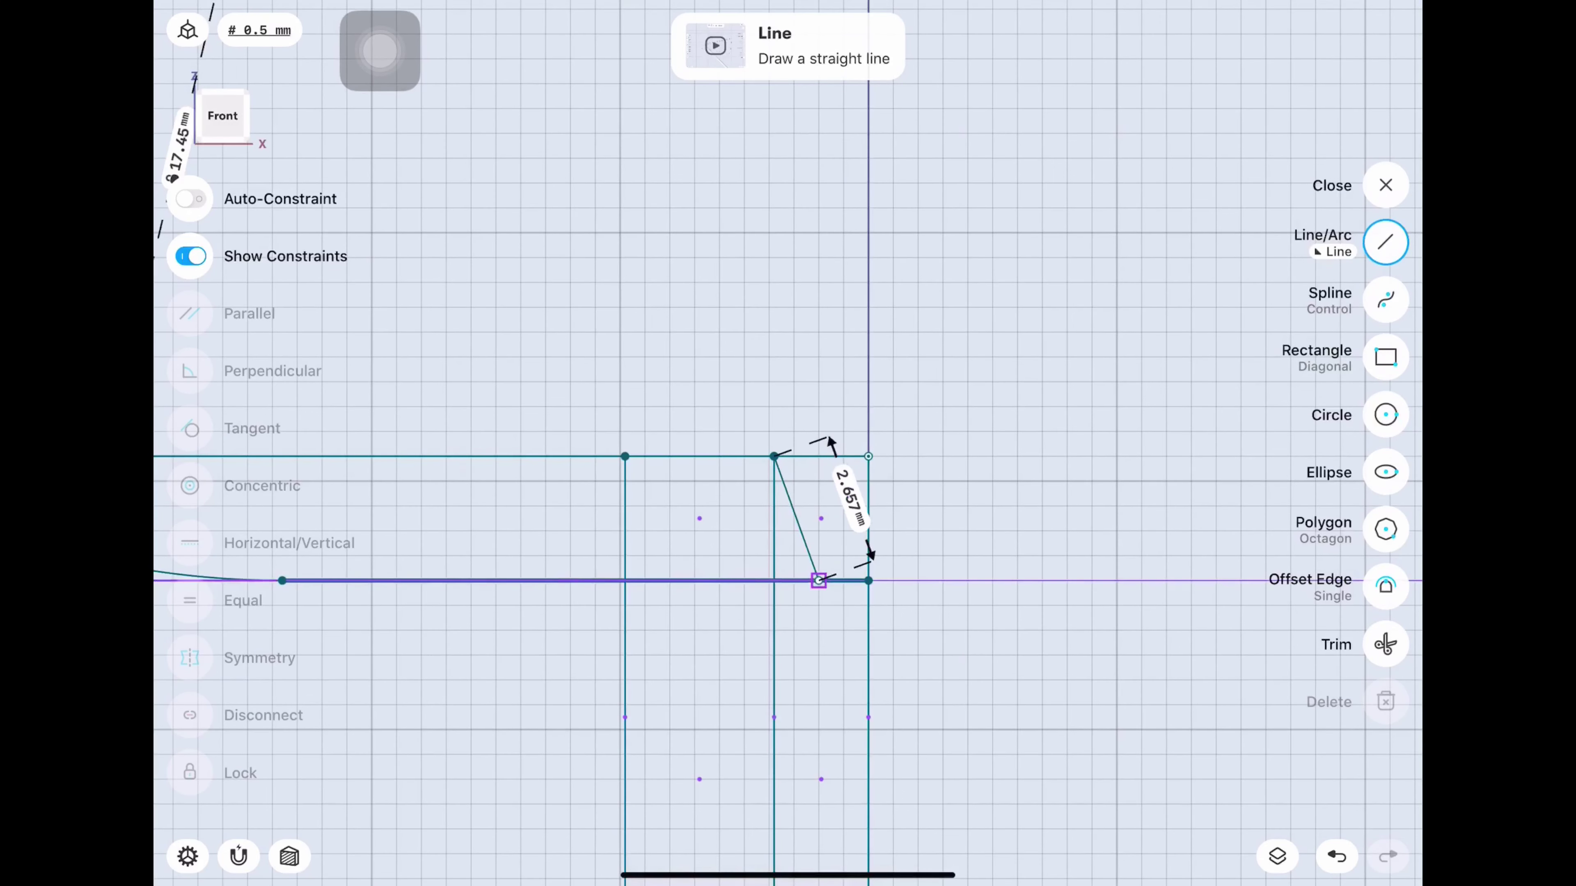
drag(624, 456, 545, 580)
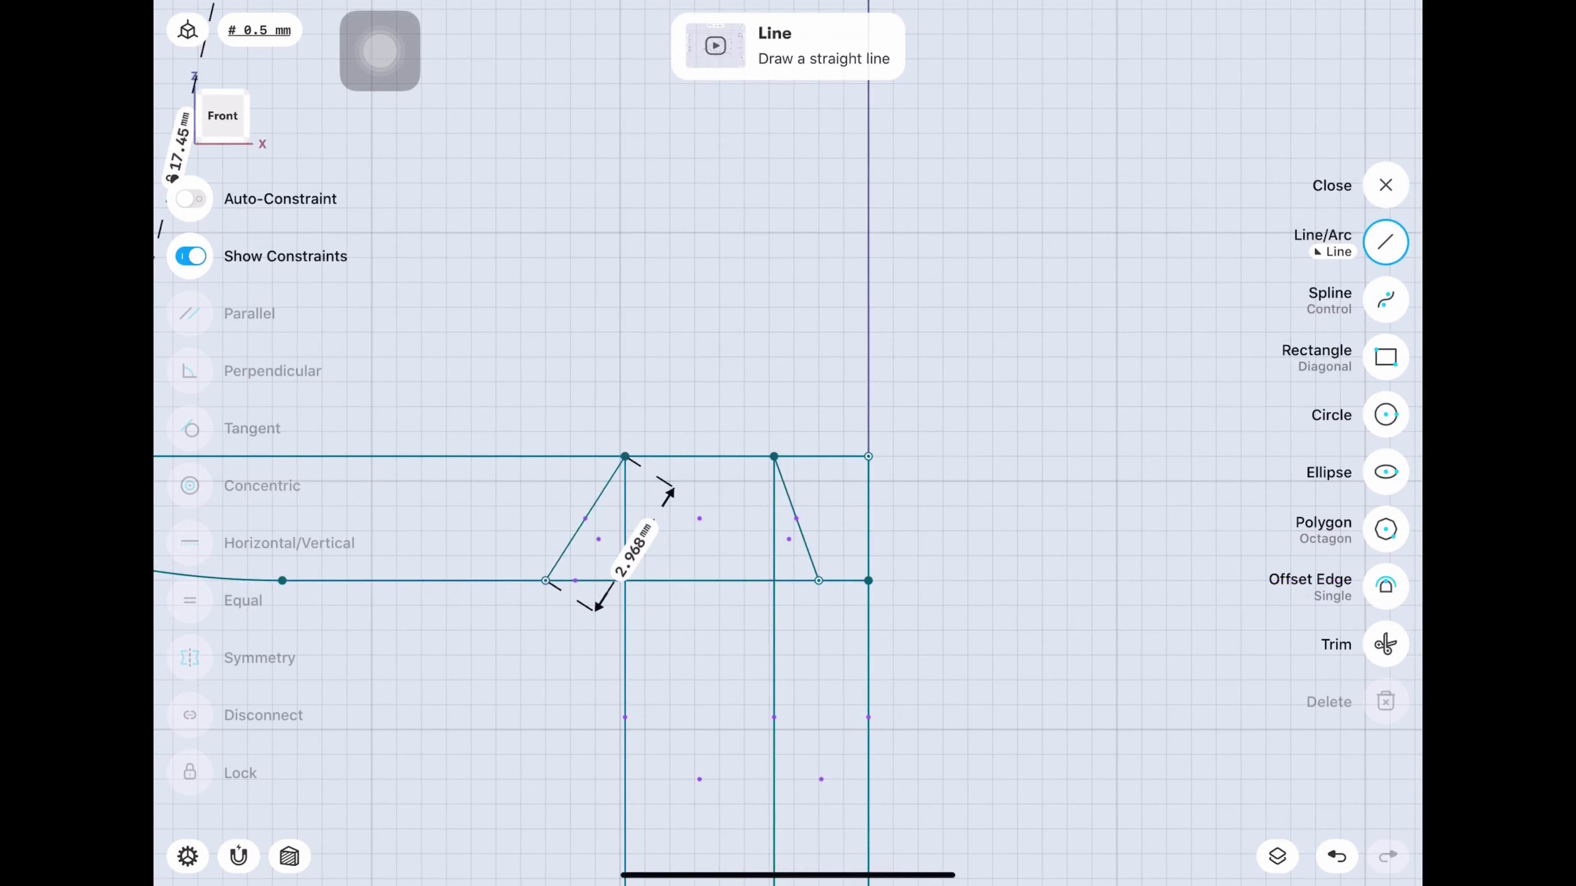
click(774, 652)
click(804, 541)
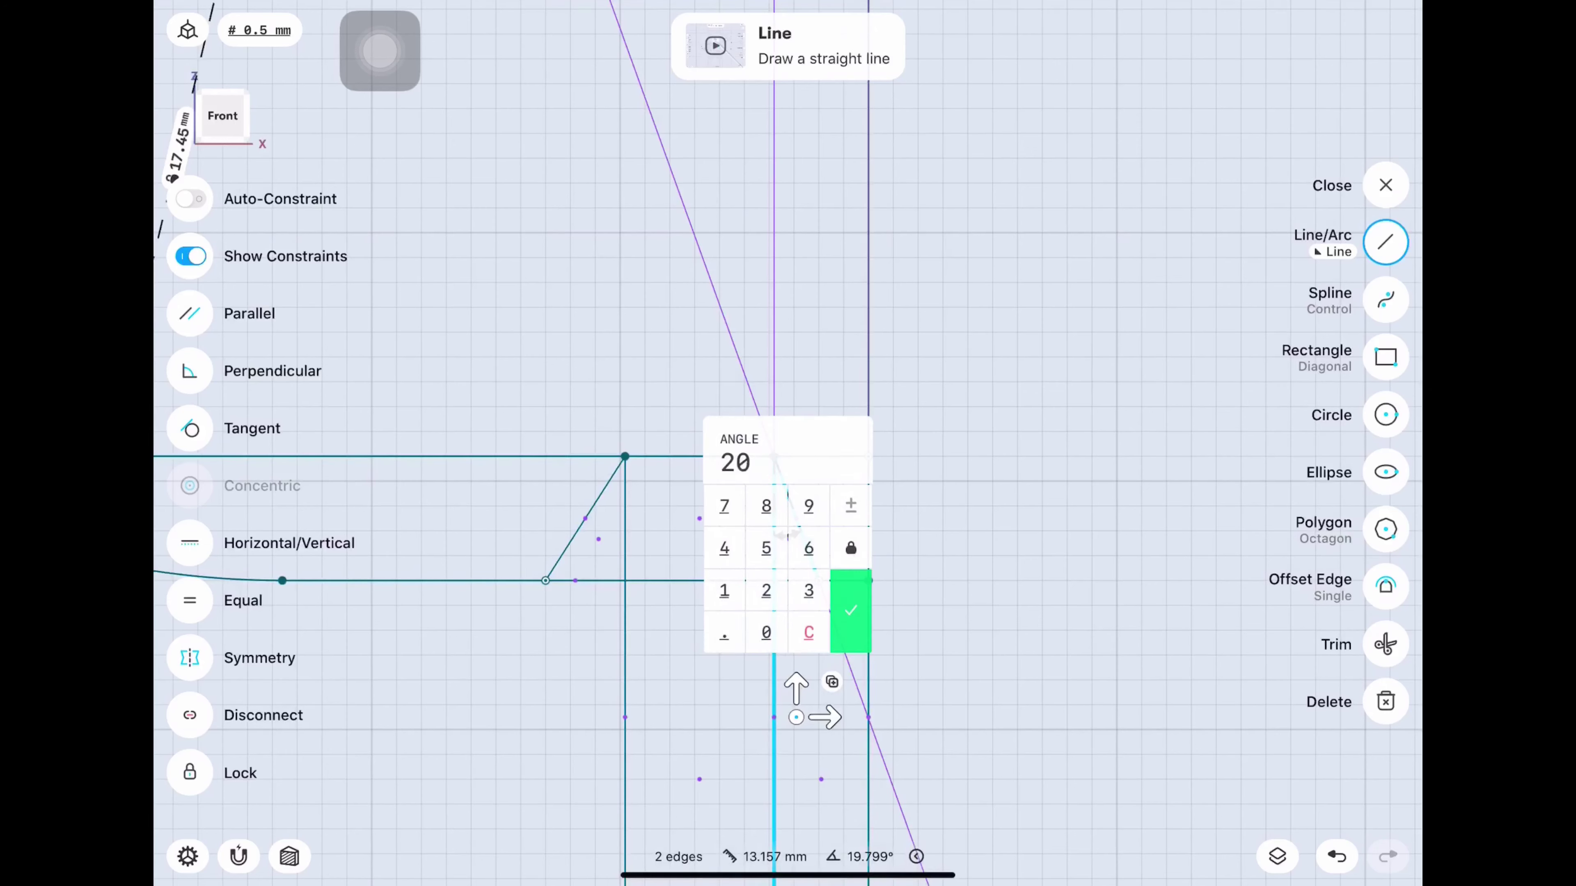
click(851, 611)
key(ctrl+z)
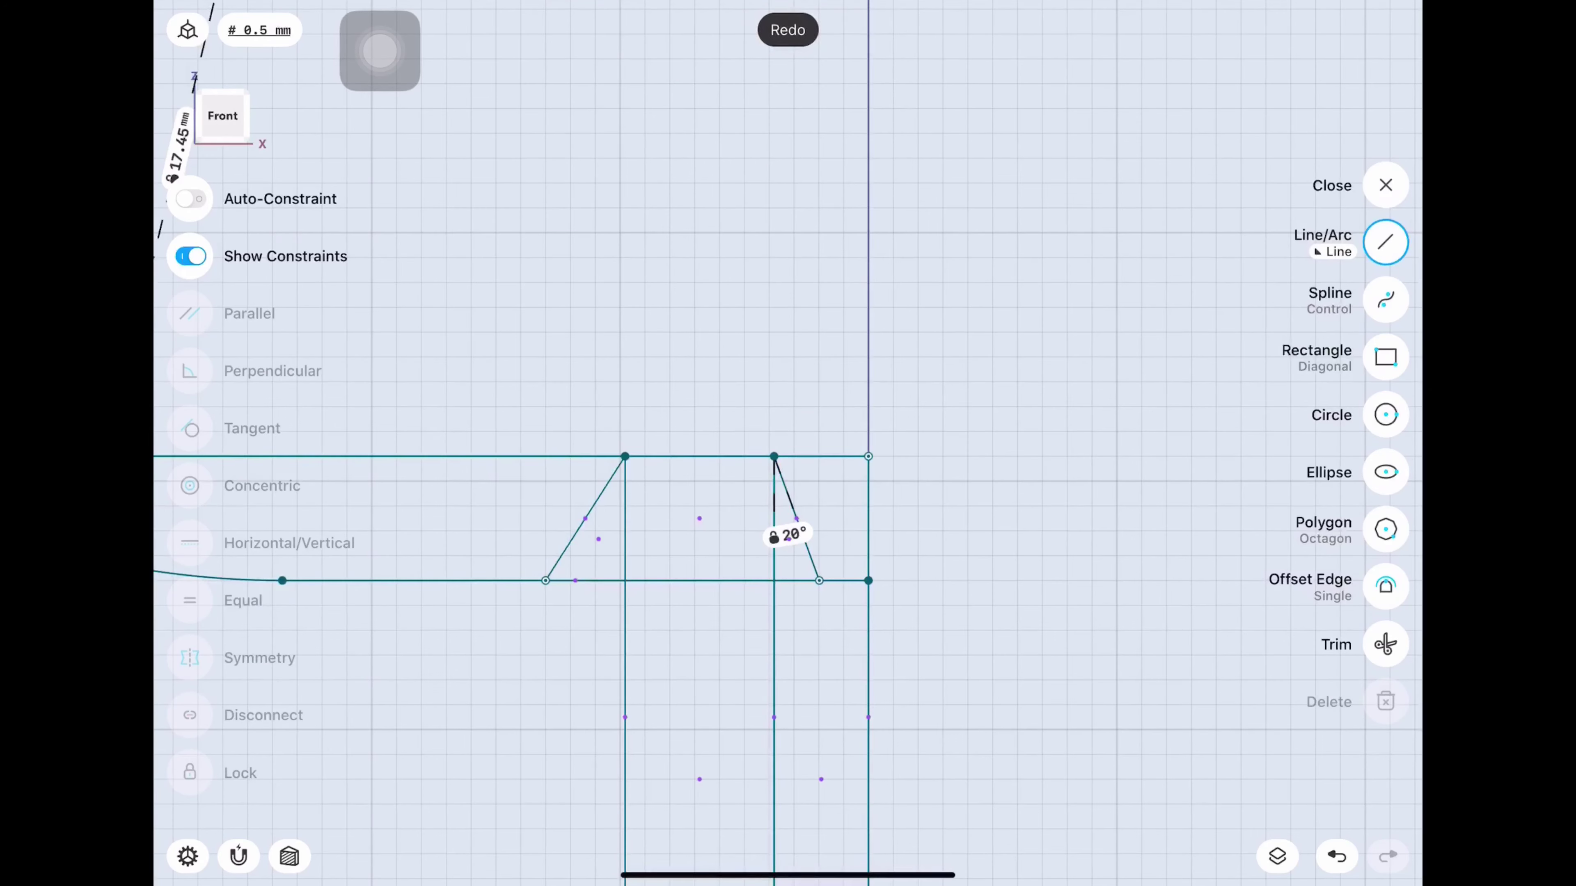
Set the left slanted line to 20° from its vertical line.
click(625, 717)
click(585, 519)
click(581, 588)
click(582, 630)
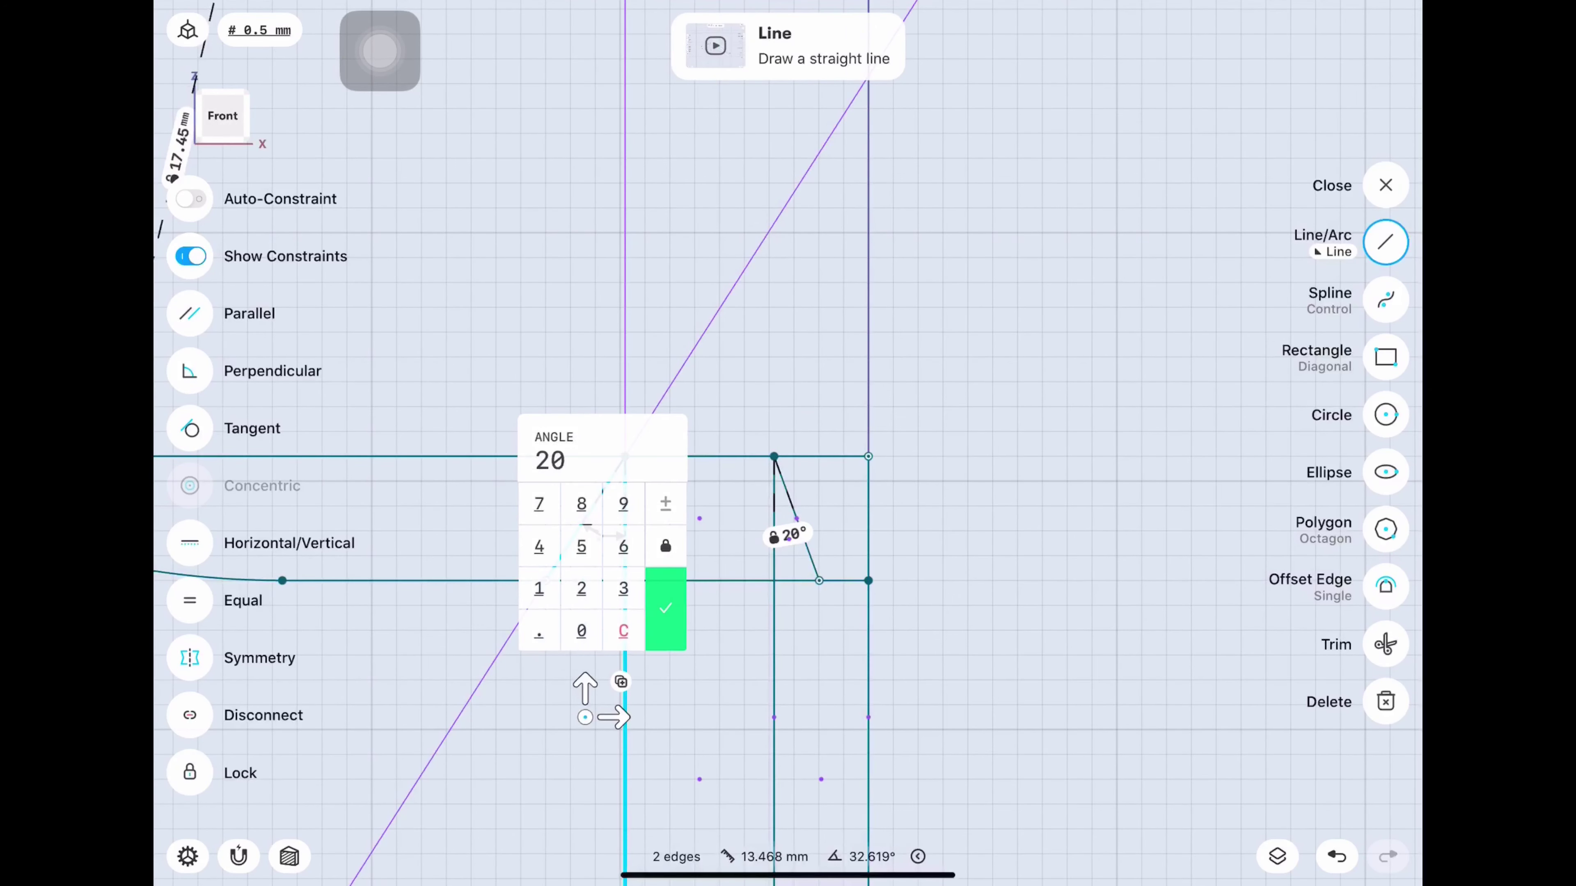
click(665, 608)
key(ctrl+z)
Delete the two vertical helper lines, leaving the tapered notch.
click(1385, 185)
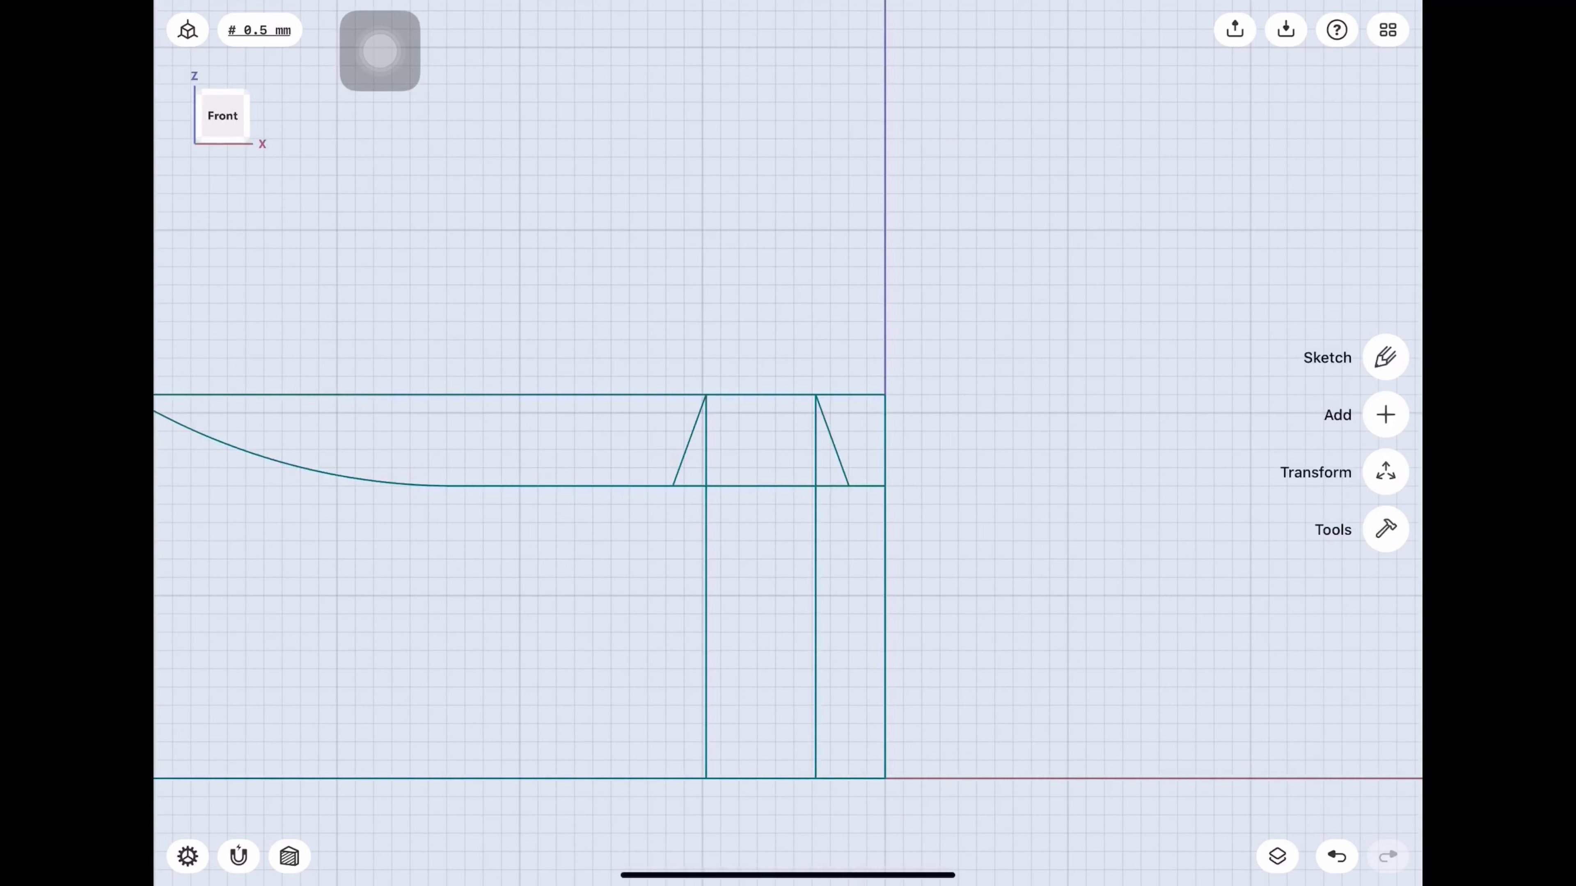
click(1385, 358)
click(816, 621)
click(706, 621)
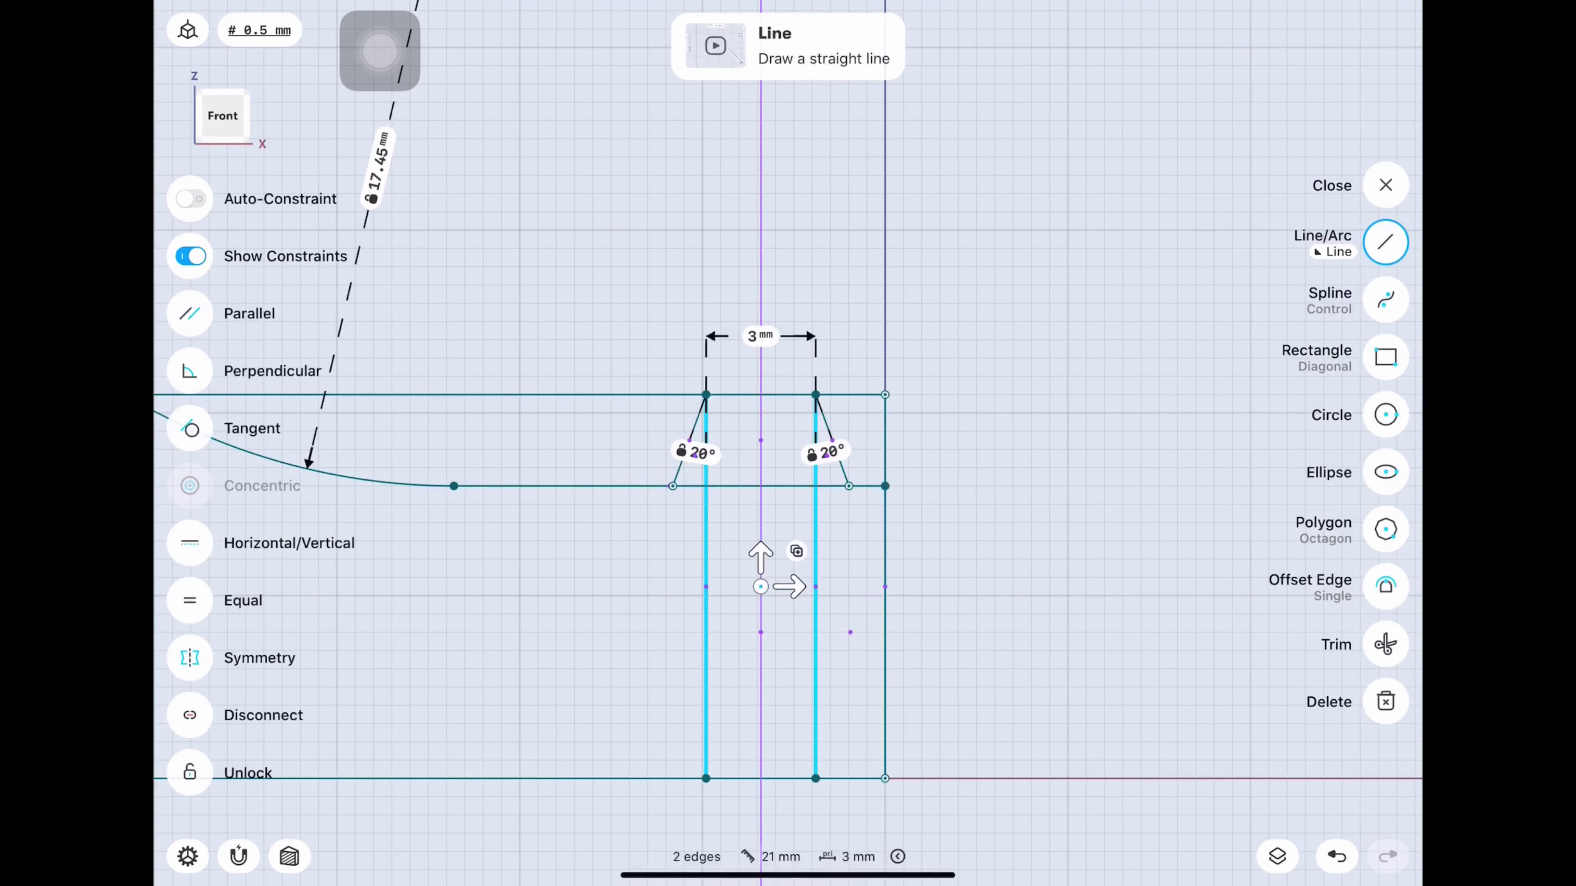
click(756, 552)
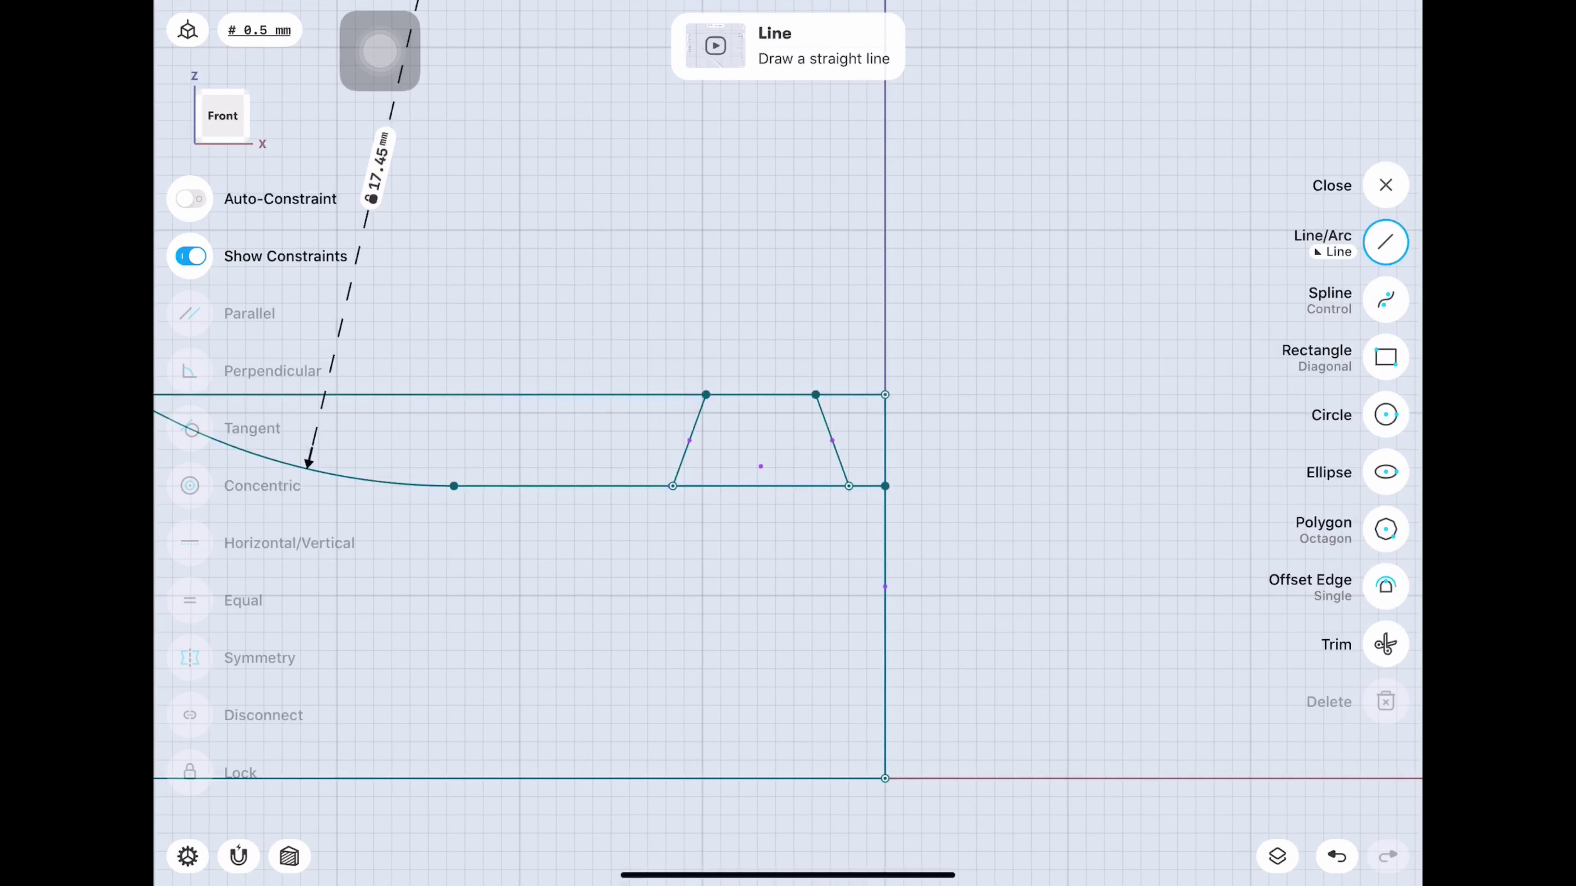
click(1386, 645)
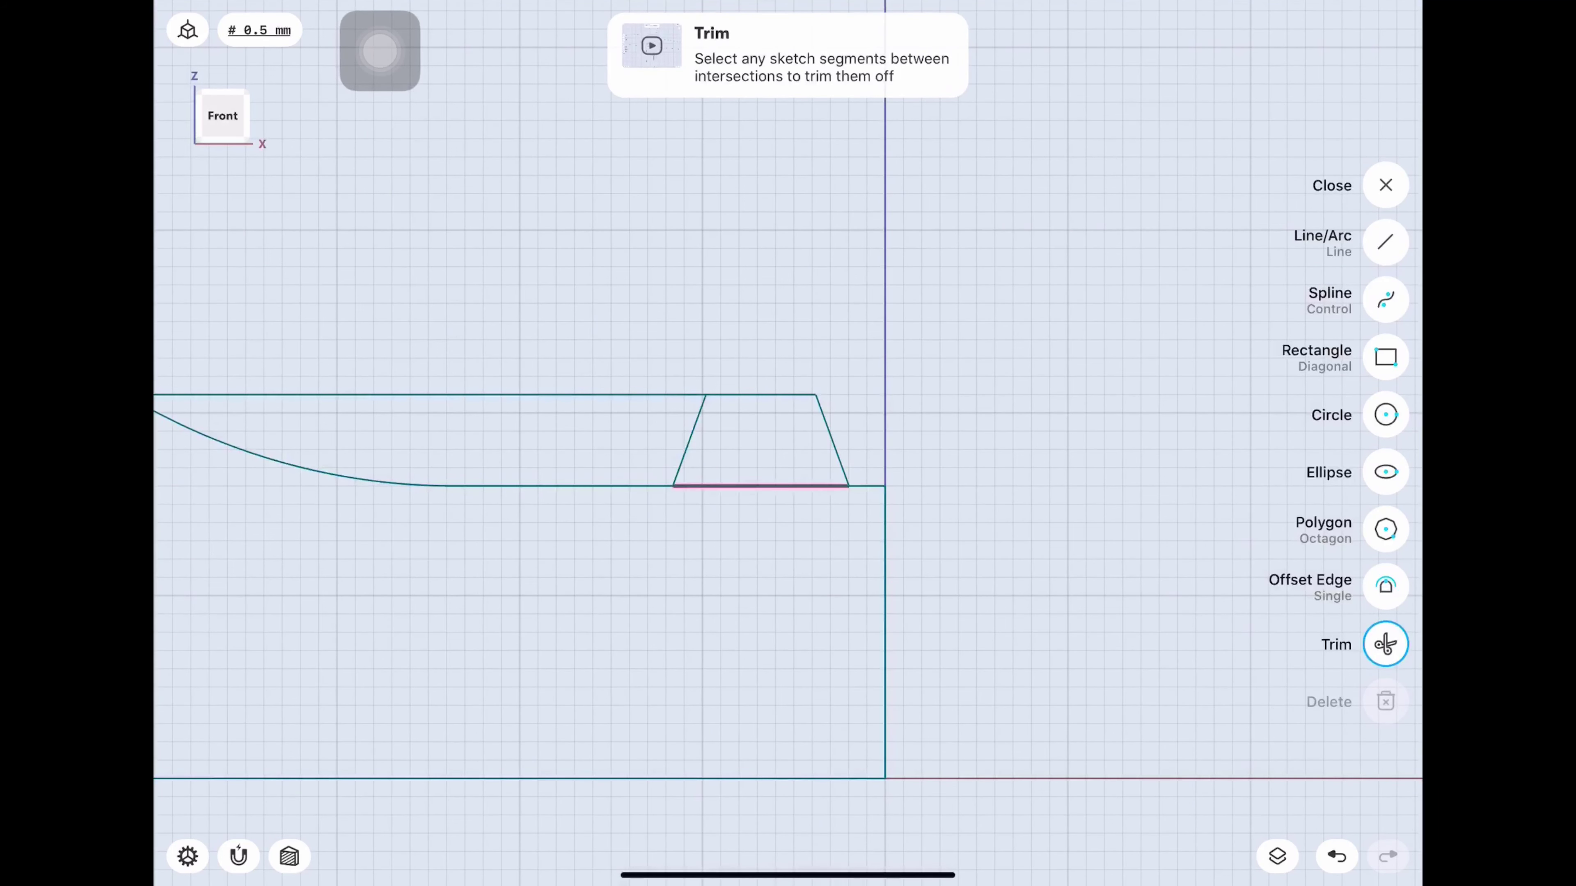
Offset the right end edge about 6.5 mm left to add a vertical line beneath the collar.
scroll(788, 443, down, 3)
scroll(788, 444, left, 3)
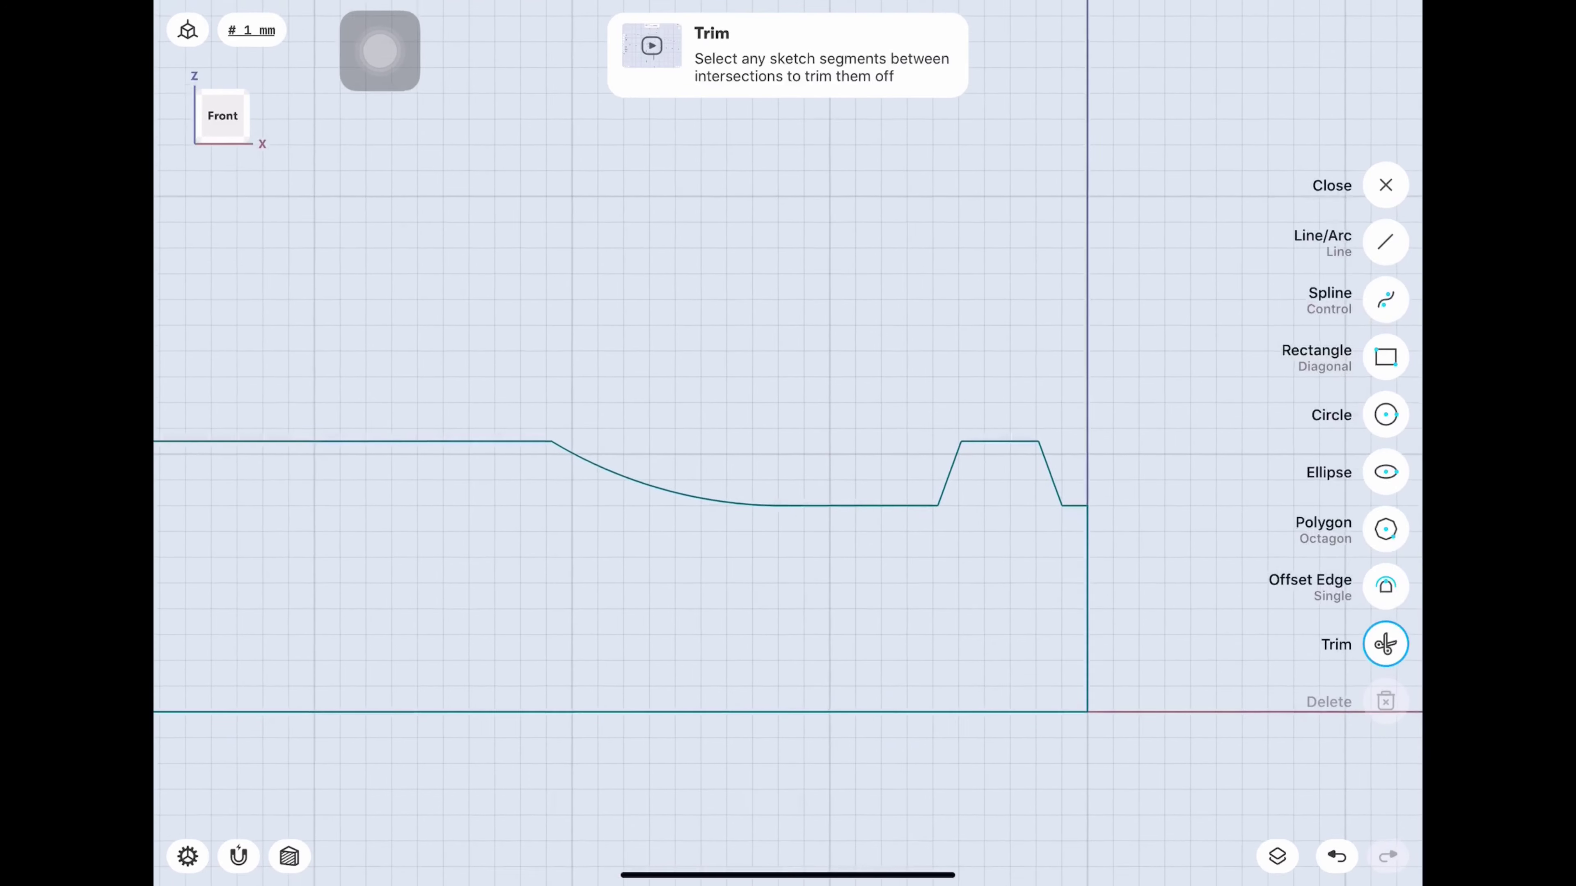
scroll(788, 443, right, 3)
scroll(788, 443, up, 2)
scroll(724, 453, up, 2)
scroll(724, 452, up, 1)
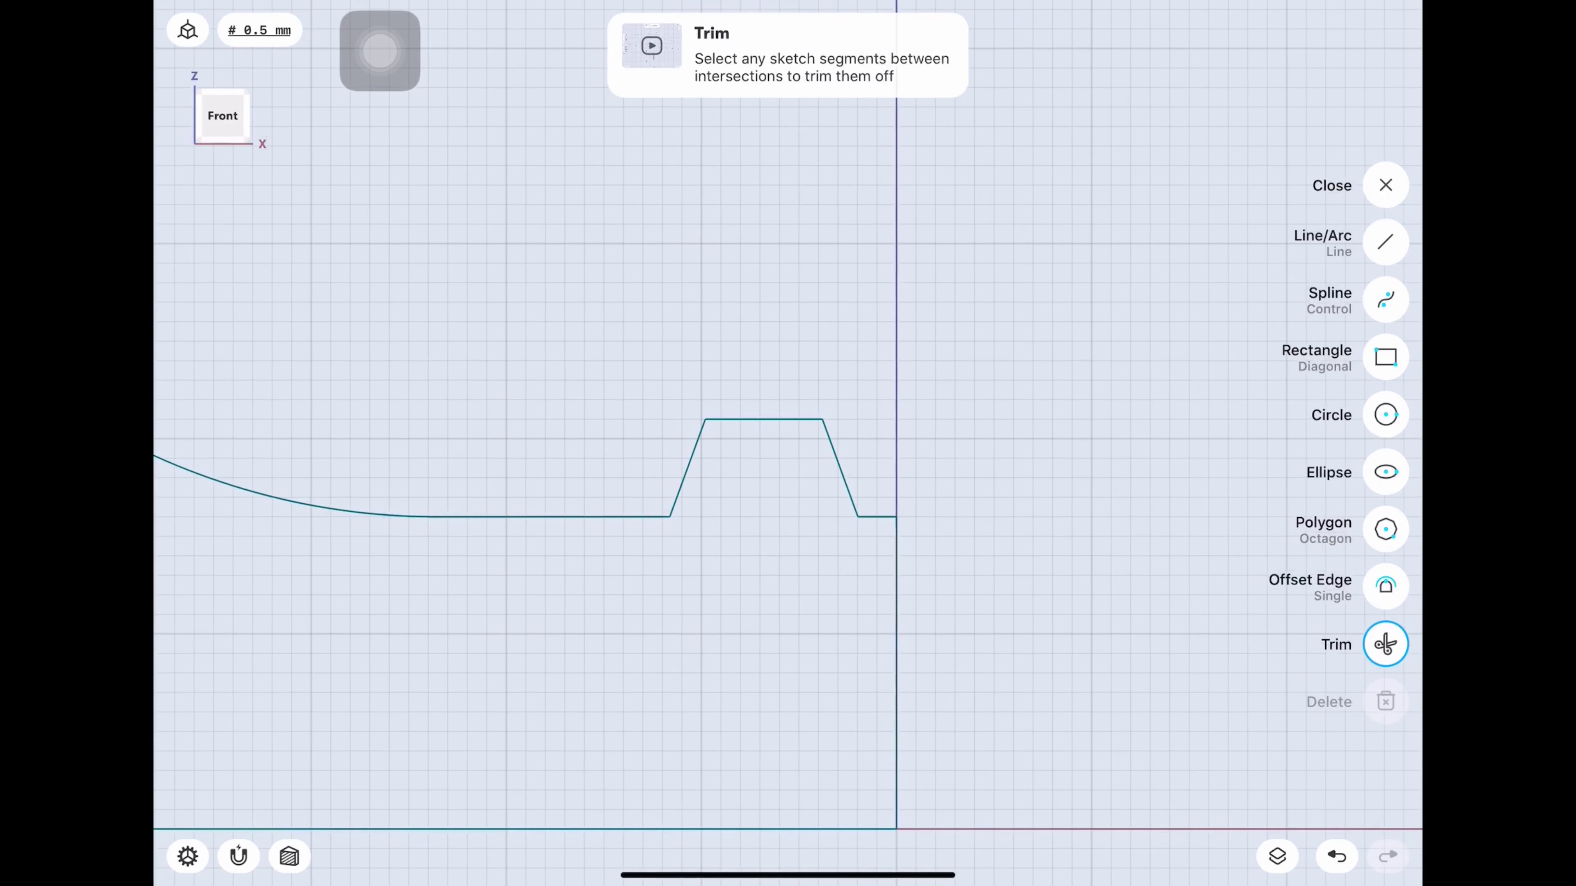
click(1385, 586)
click(896, 651)
mouse_move(896, 652)
mouse_down()
mouse_move(634, 652)
mouse_move(642, 576)
mouse_move(643, 622)
mouse_up()
Check the new line's spacing from the end edge and trim its overhang.
click(643, 621)
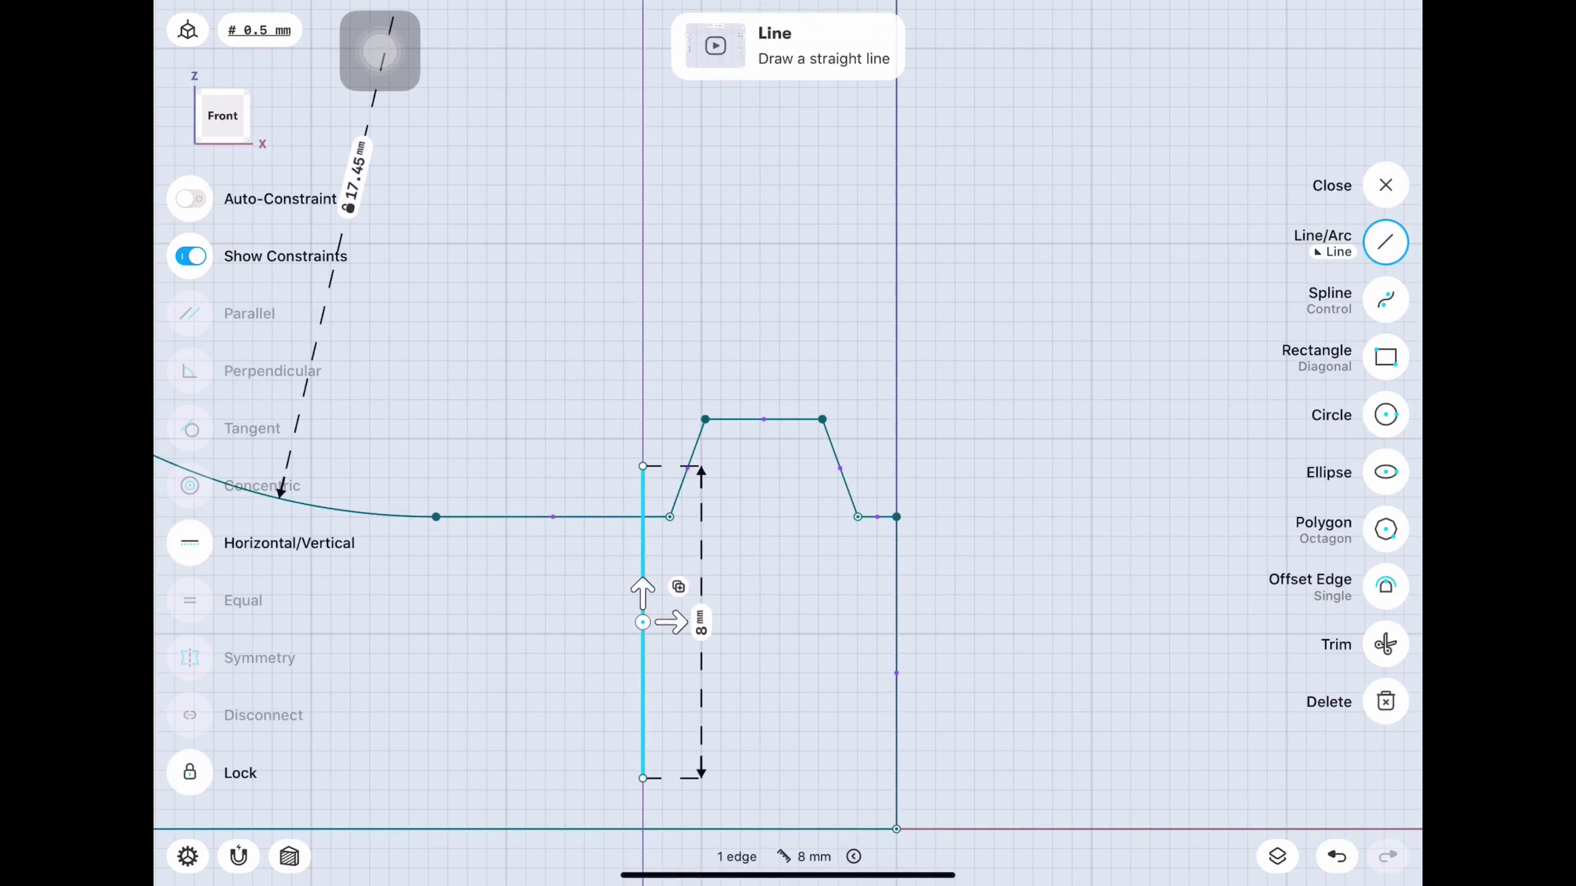
click(896, 673)
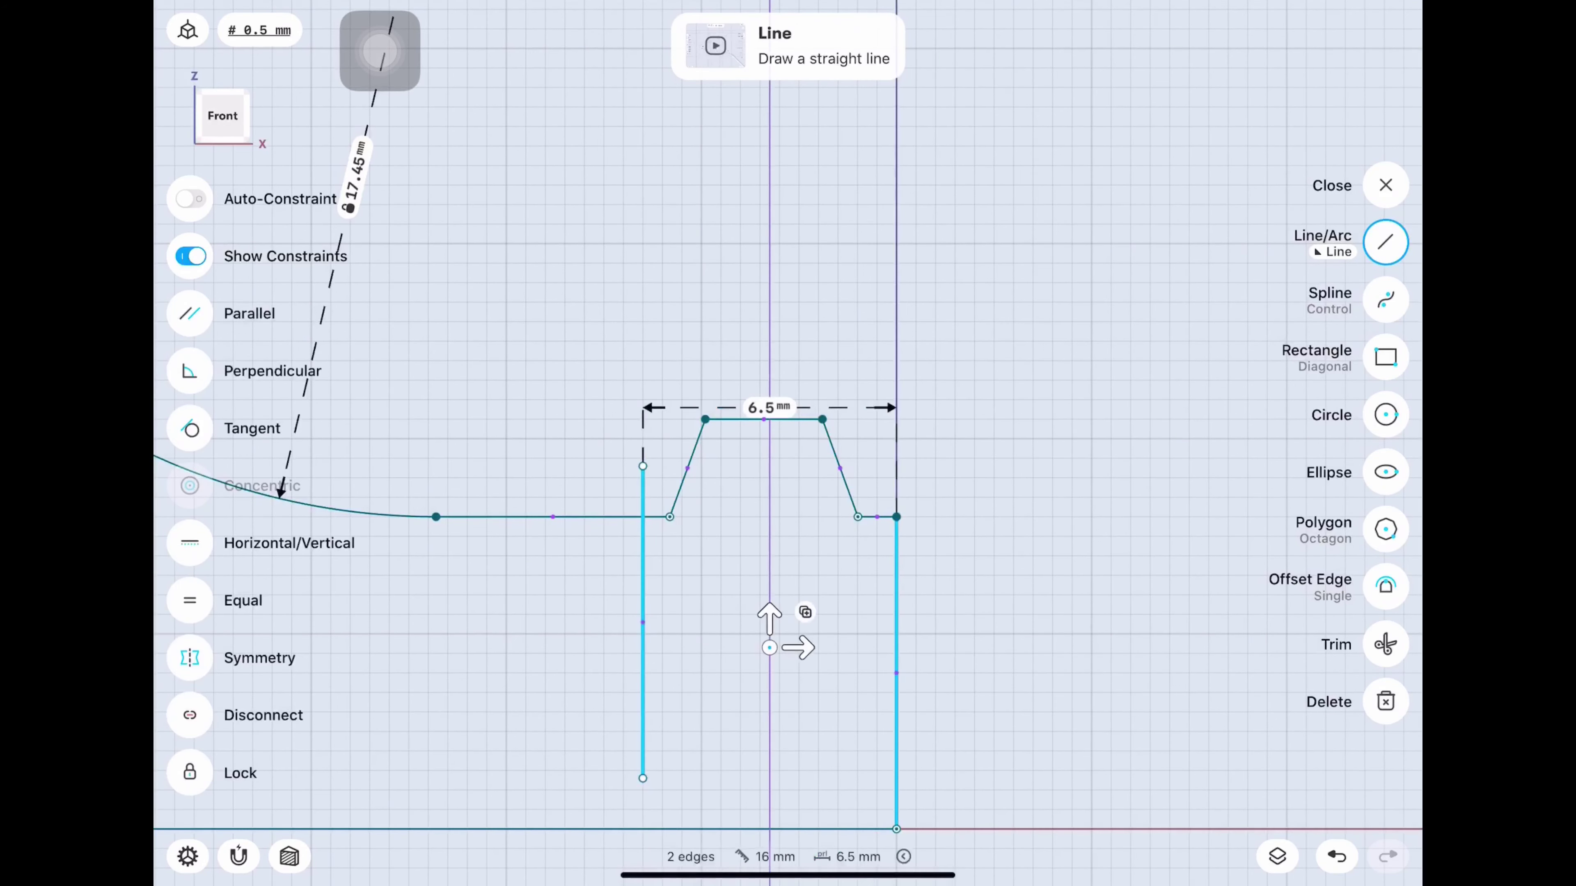
click(1055, 683)
scroll(683, 528, up, 2)
scroll(434, 565, up, 3)
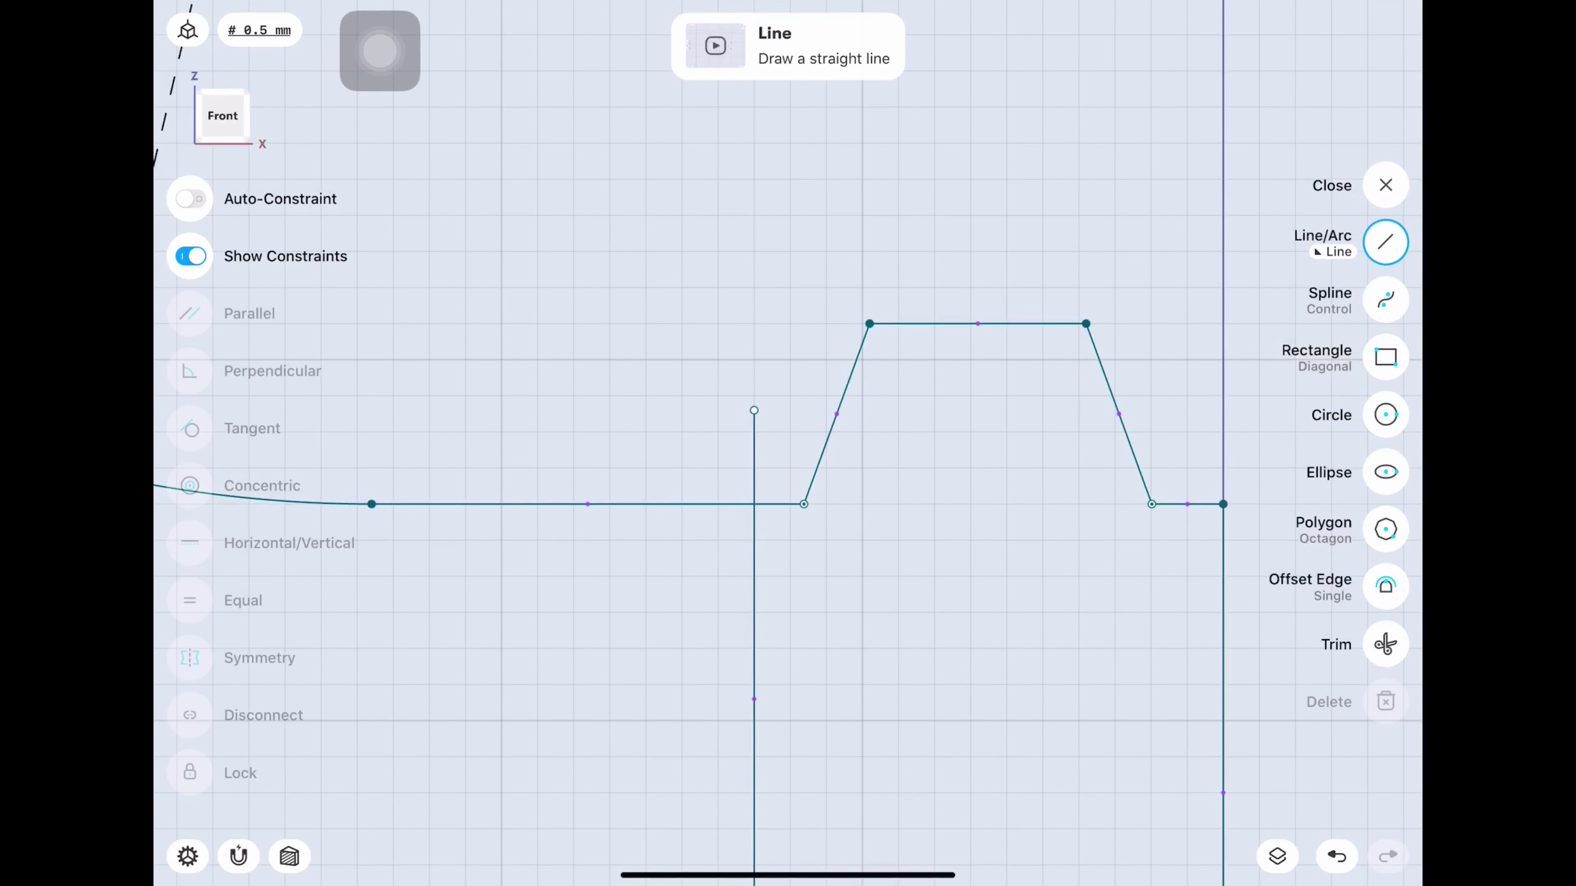
click(1385, 644)
Draw a 0.4 mm radius circle where the vertical line meets the outline.
click(1386, 415)
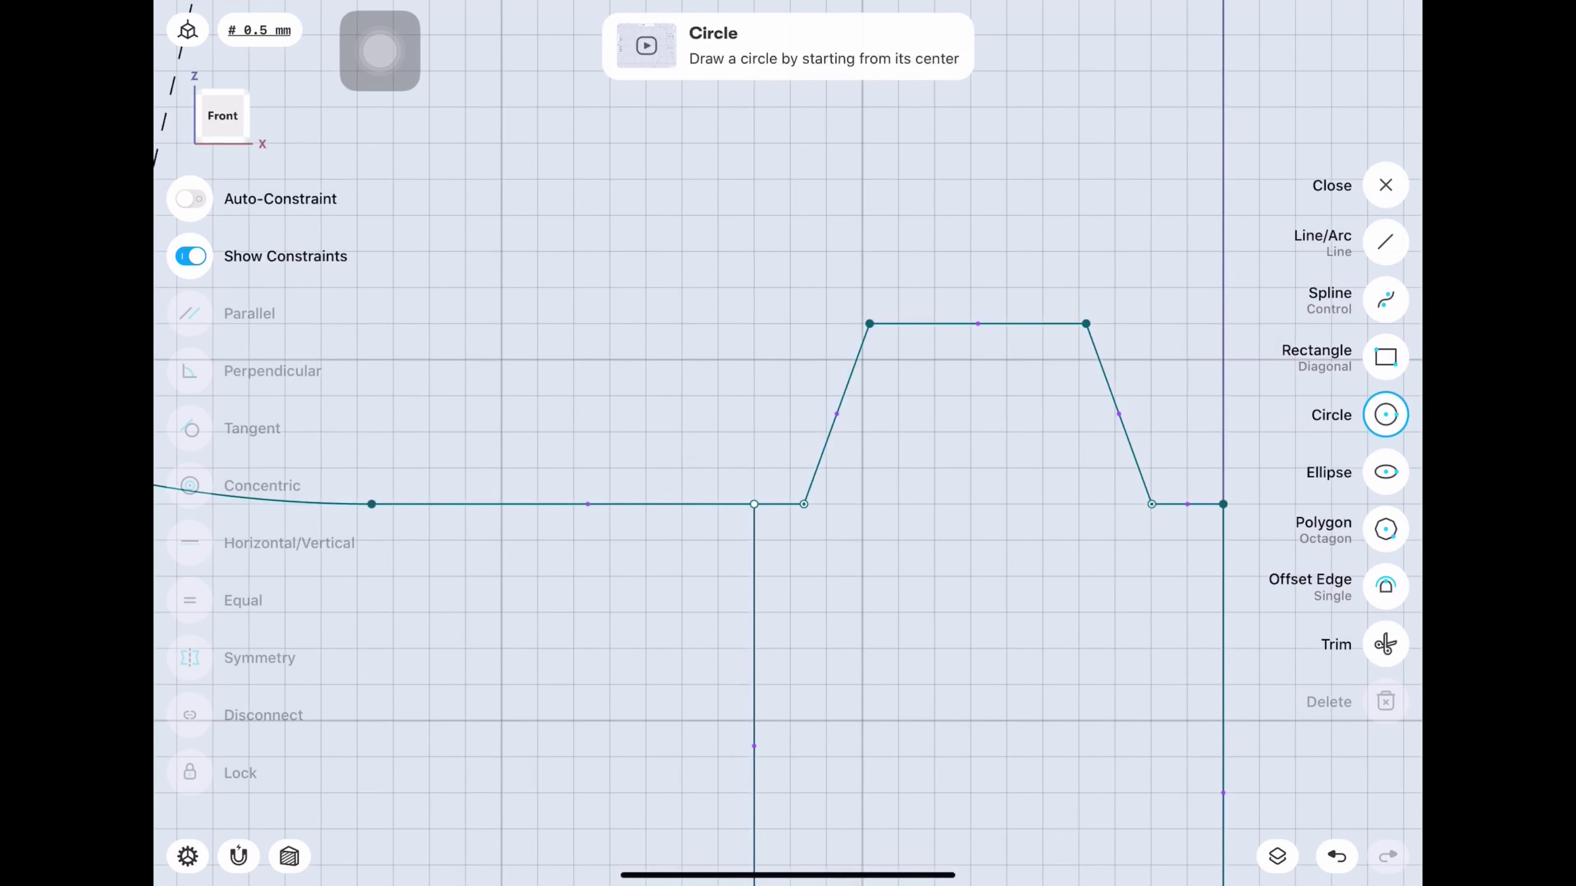
drag(754, 504, 792, 504)
click(819, 587)
text(0.4)
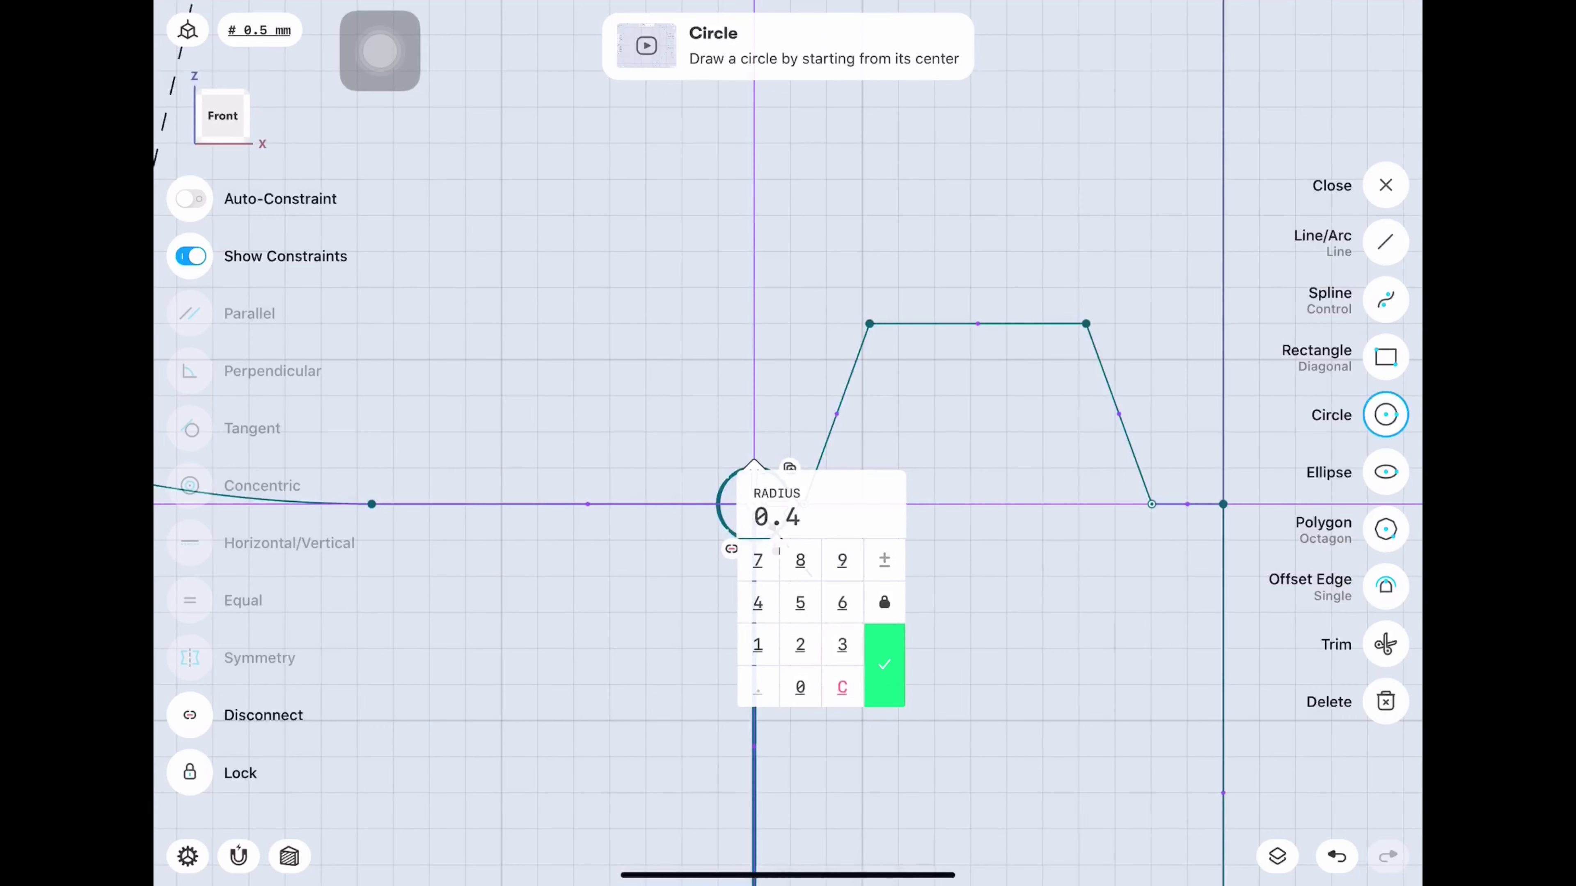
click(884, 665)
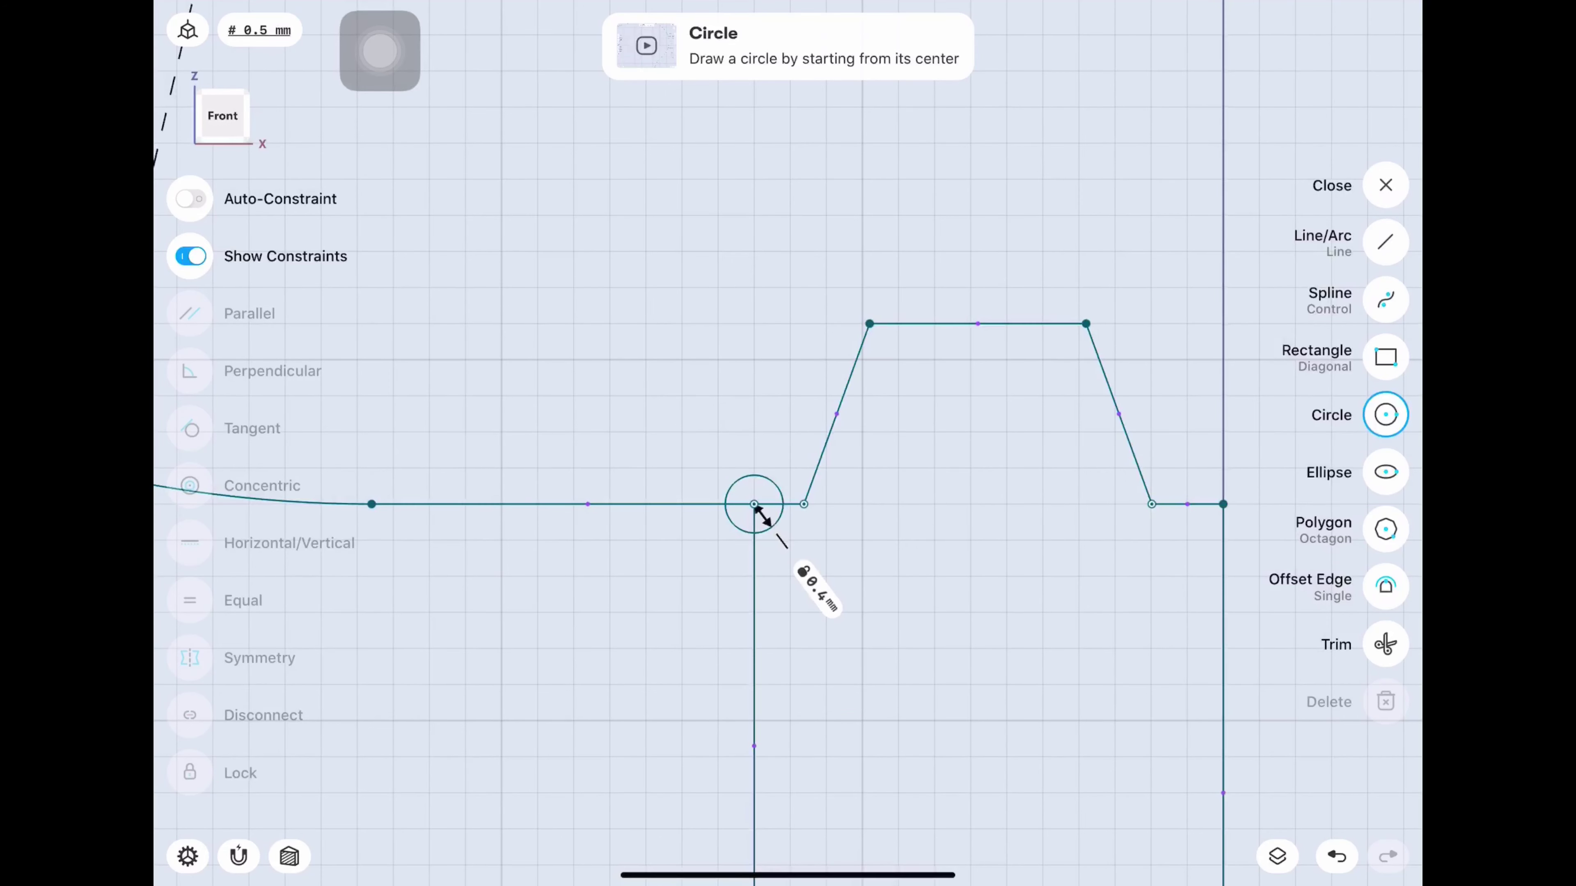
click(1386, 241)
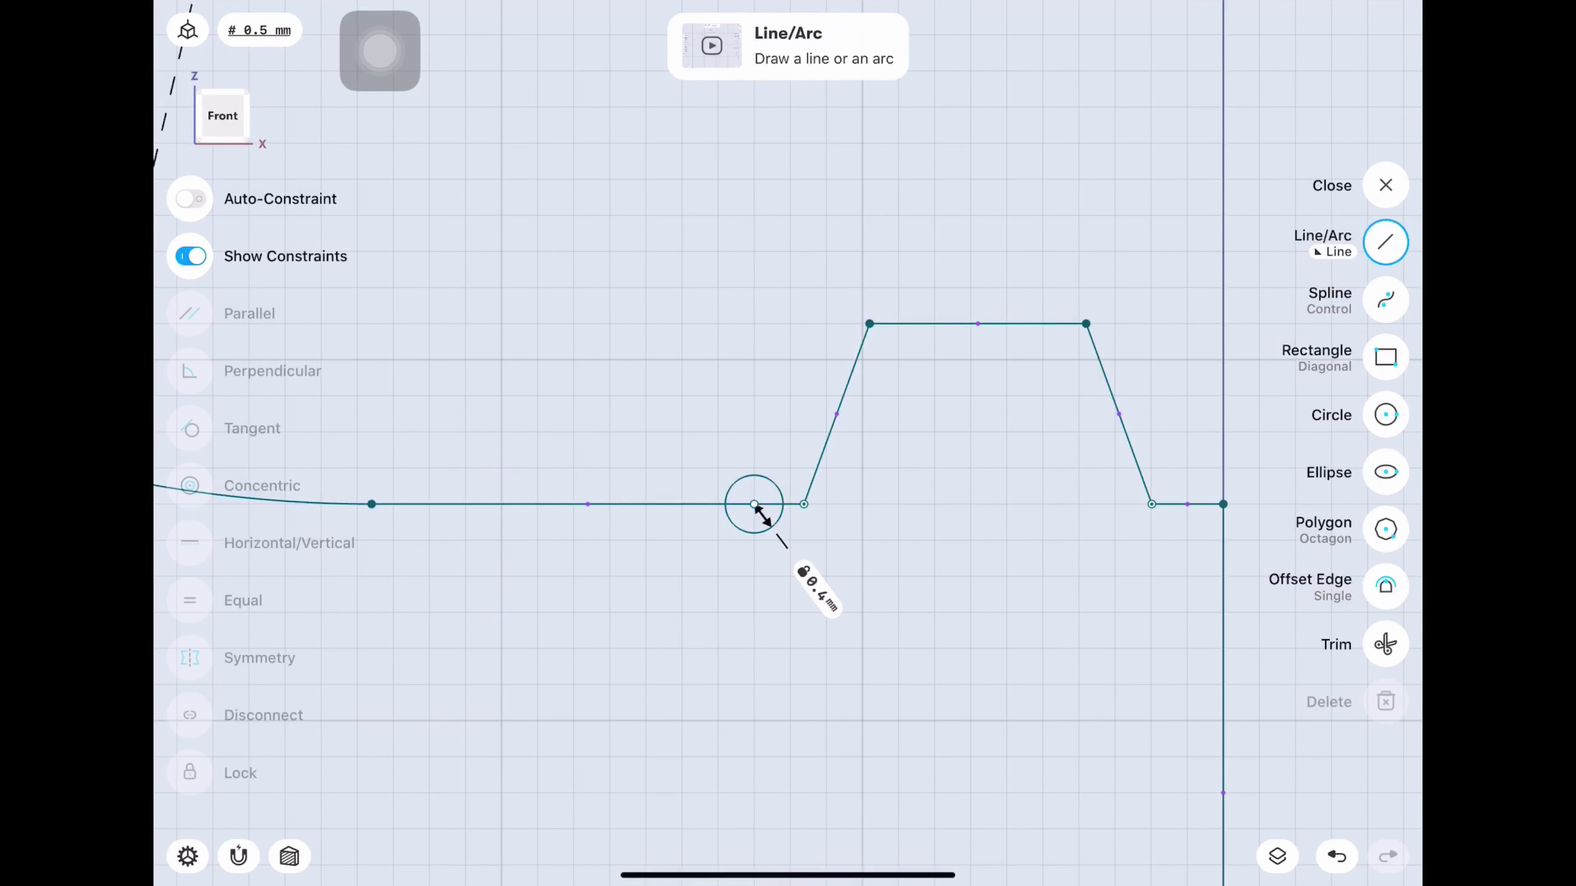
click(1388, 357)
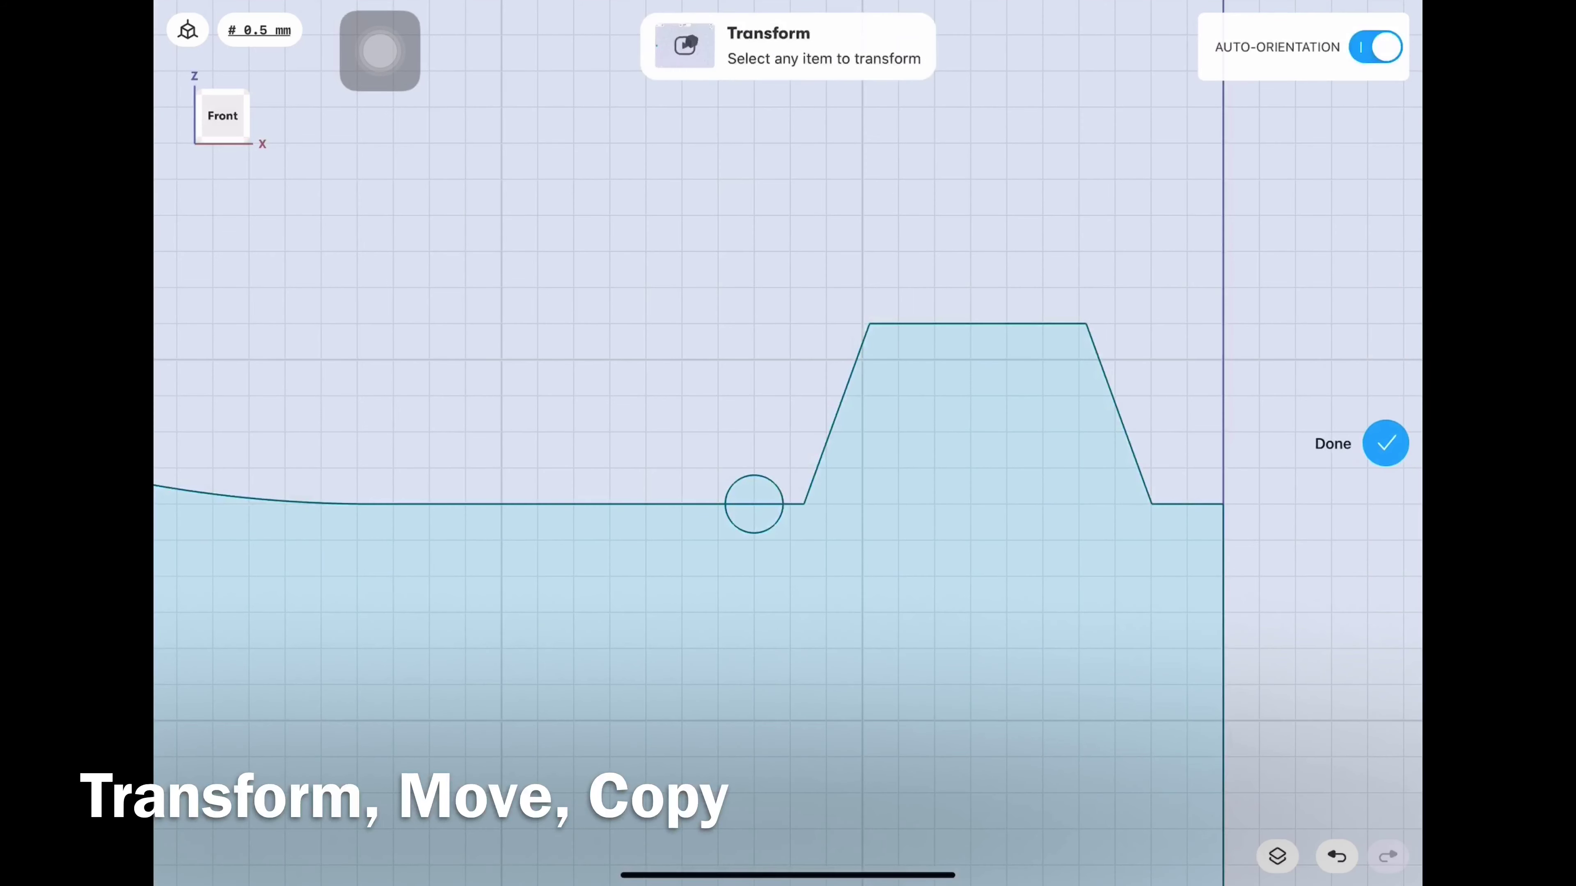
Copy the 0.4 mm circle leftward in 1.3 mm steps, making four copies.
click(589, 504)
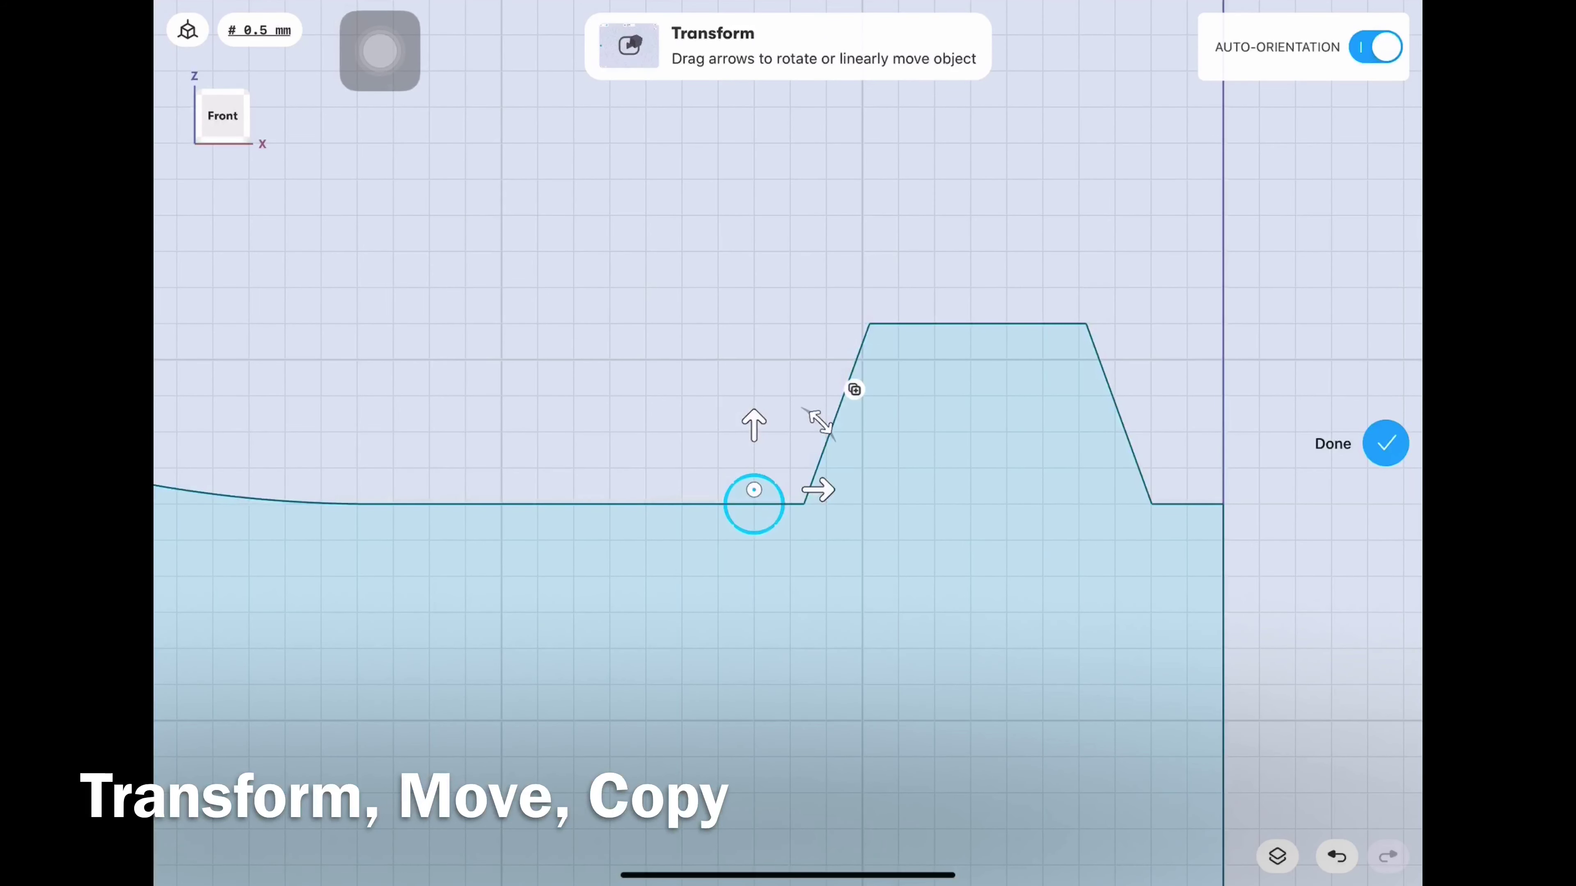
drag(754, 490, 754, 504)
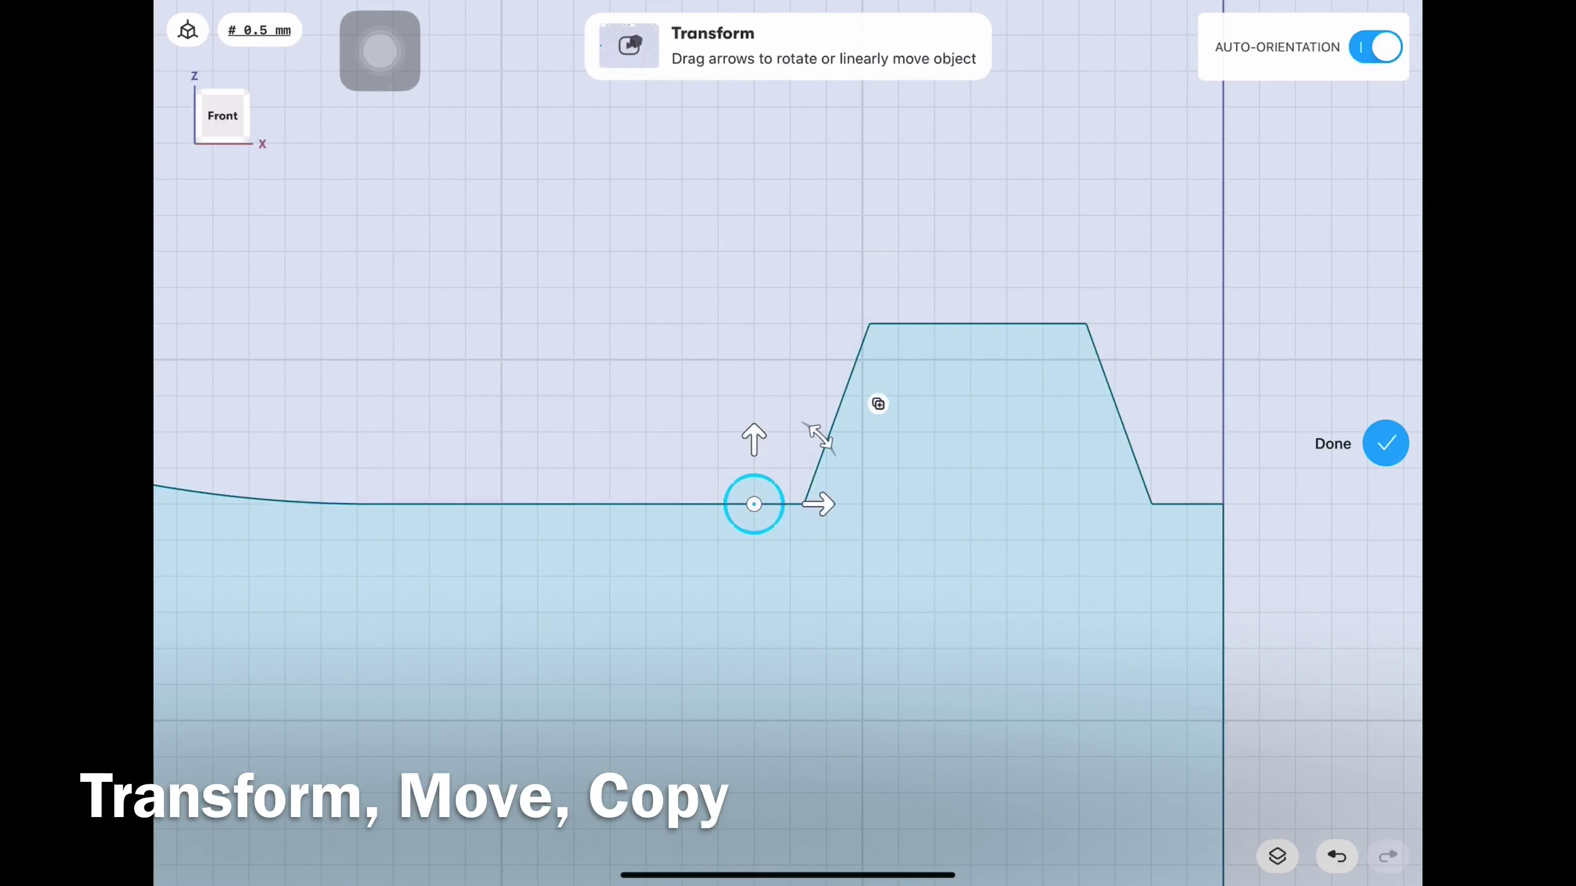
click(878, 404)
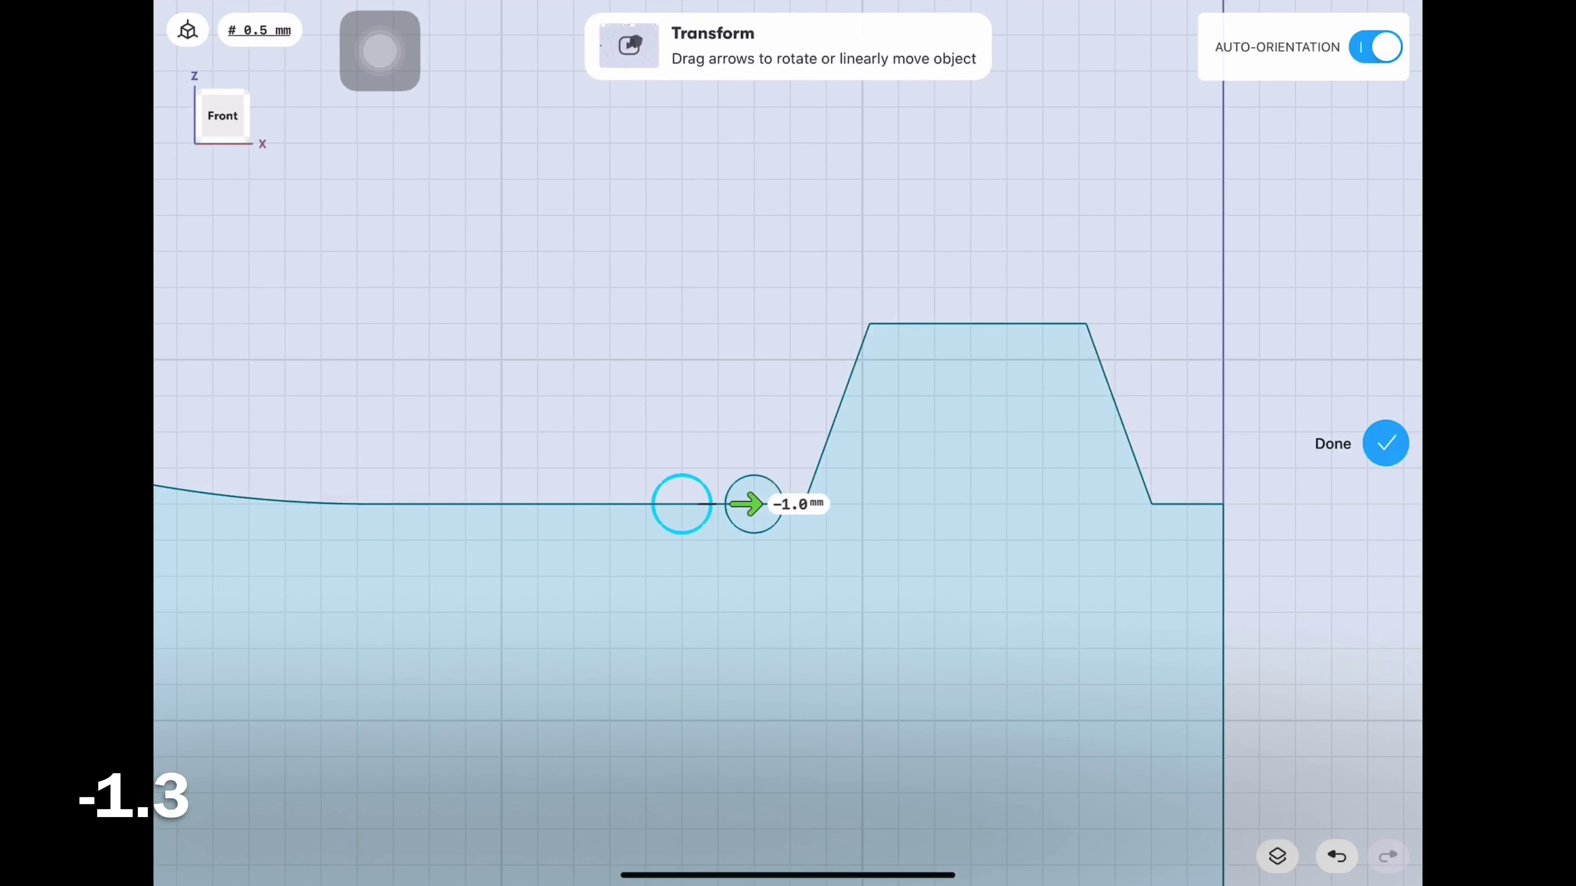
drag(652, 503, 544, 504)
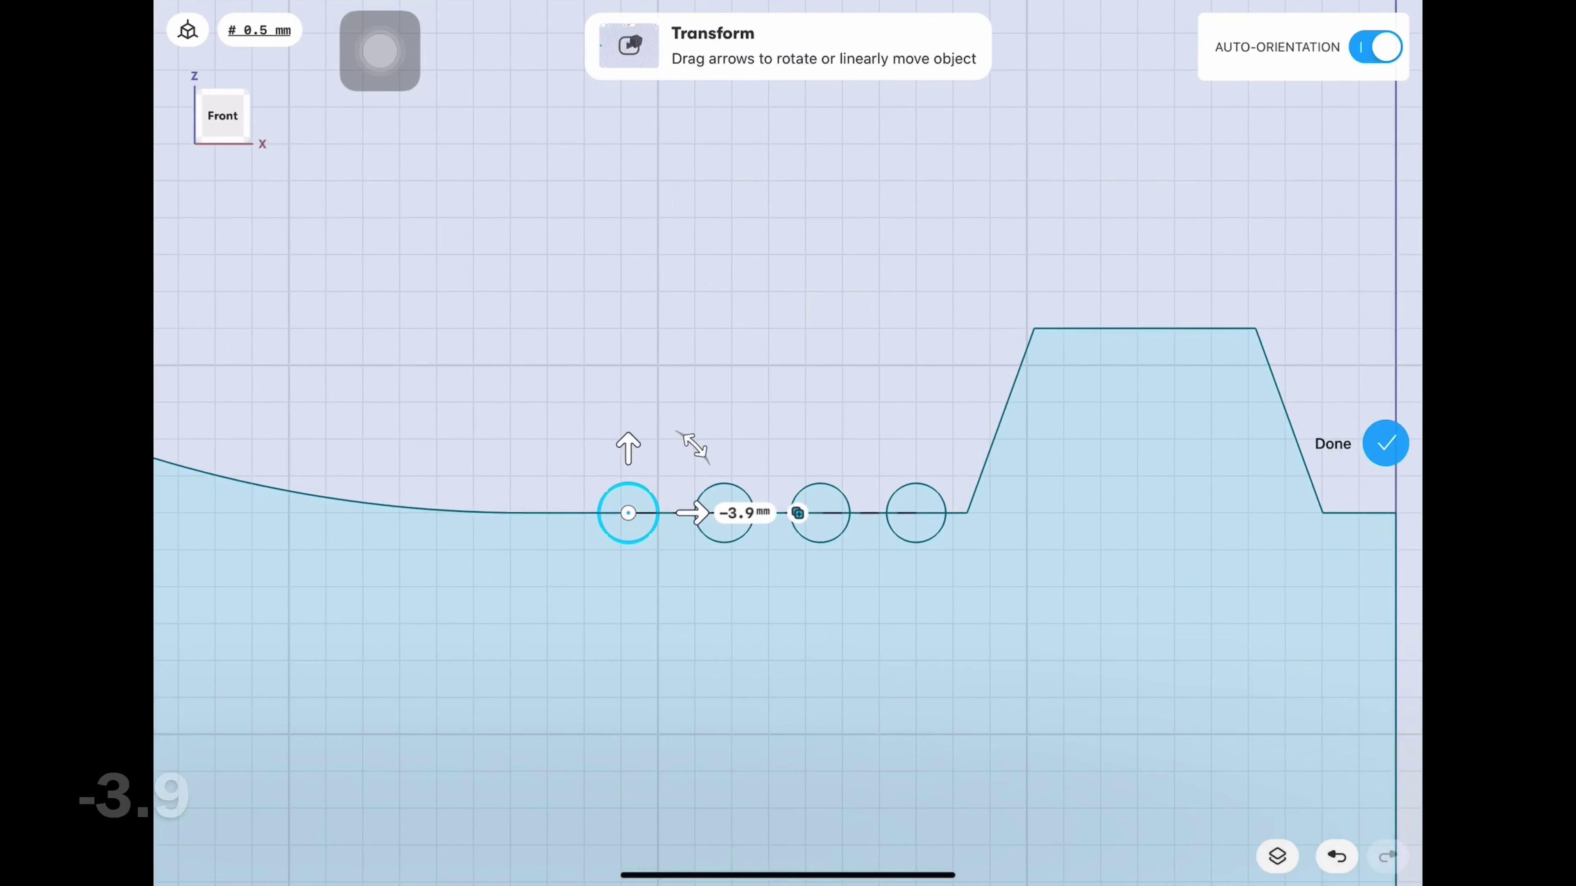
drag(696, 513, 603, 513)
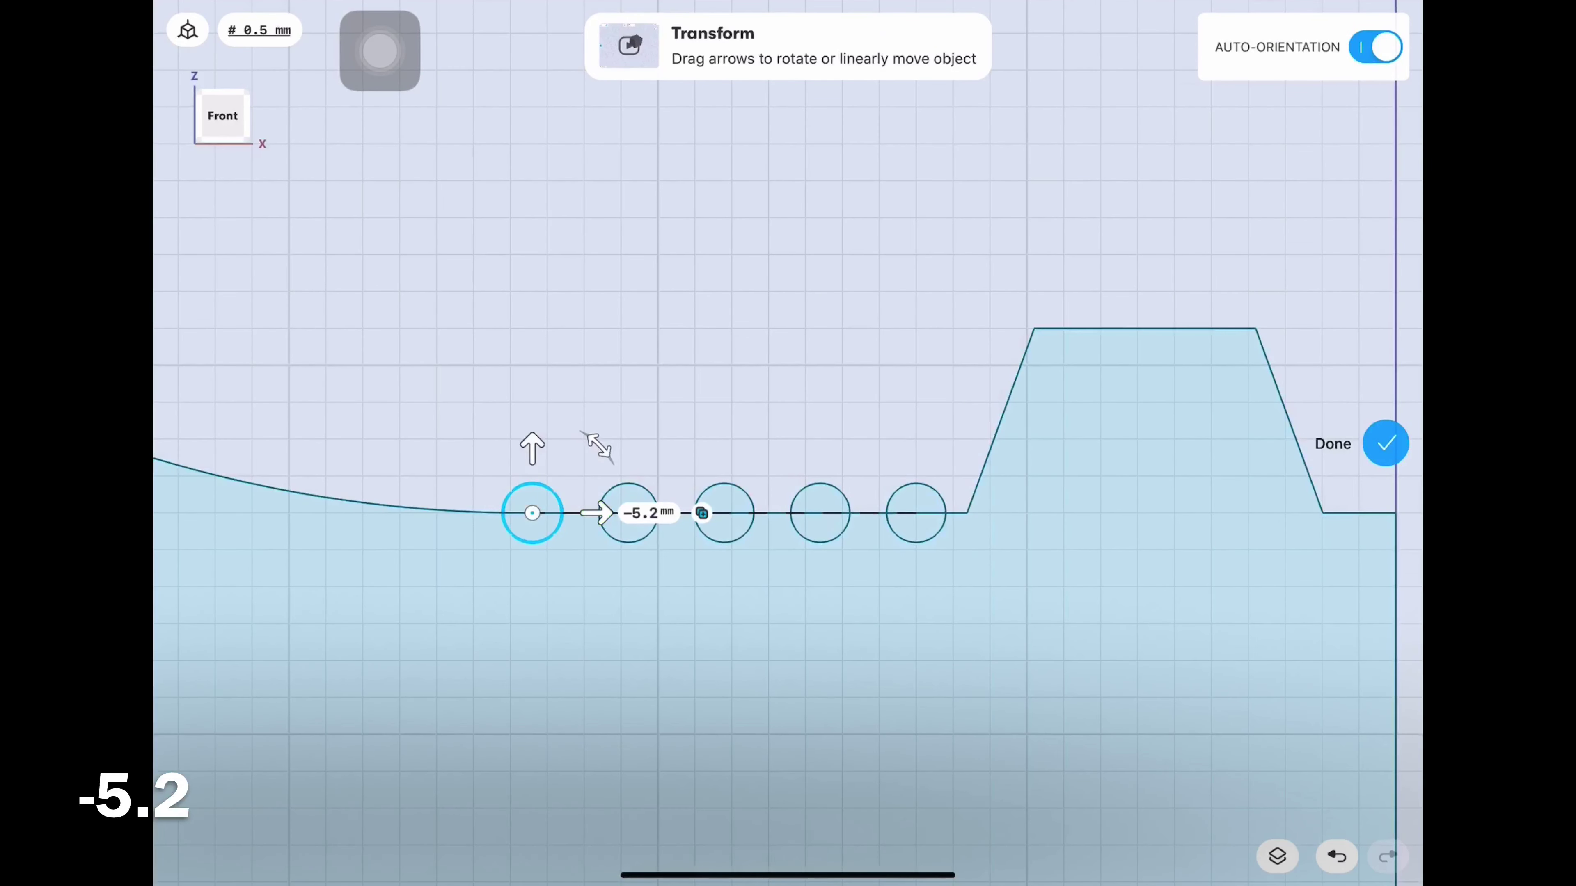
click(1385, 443)
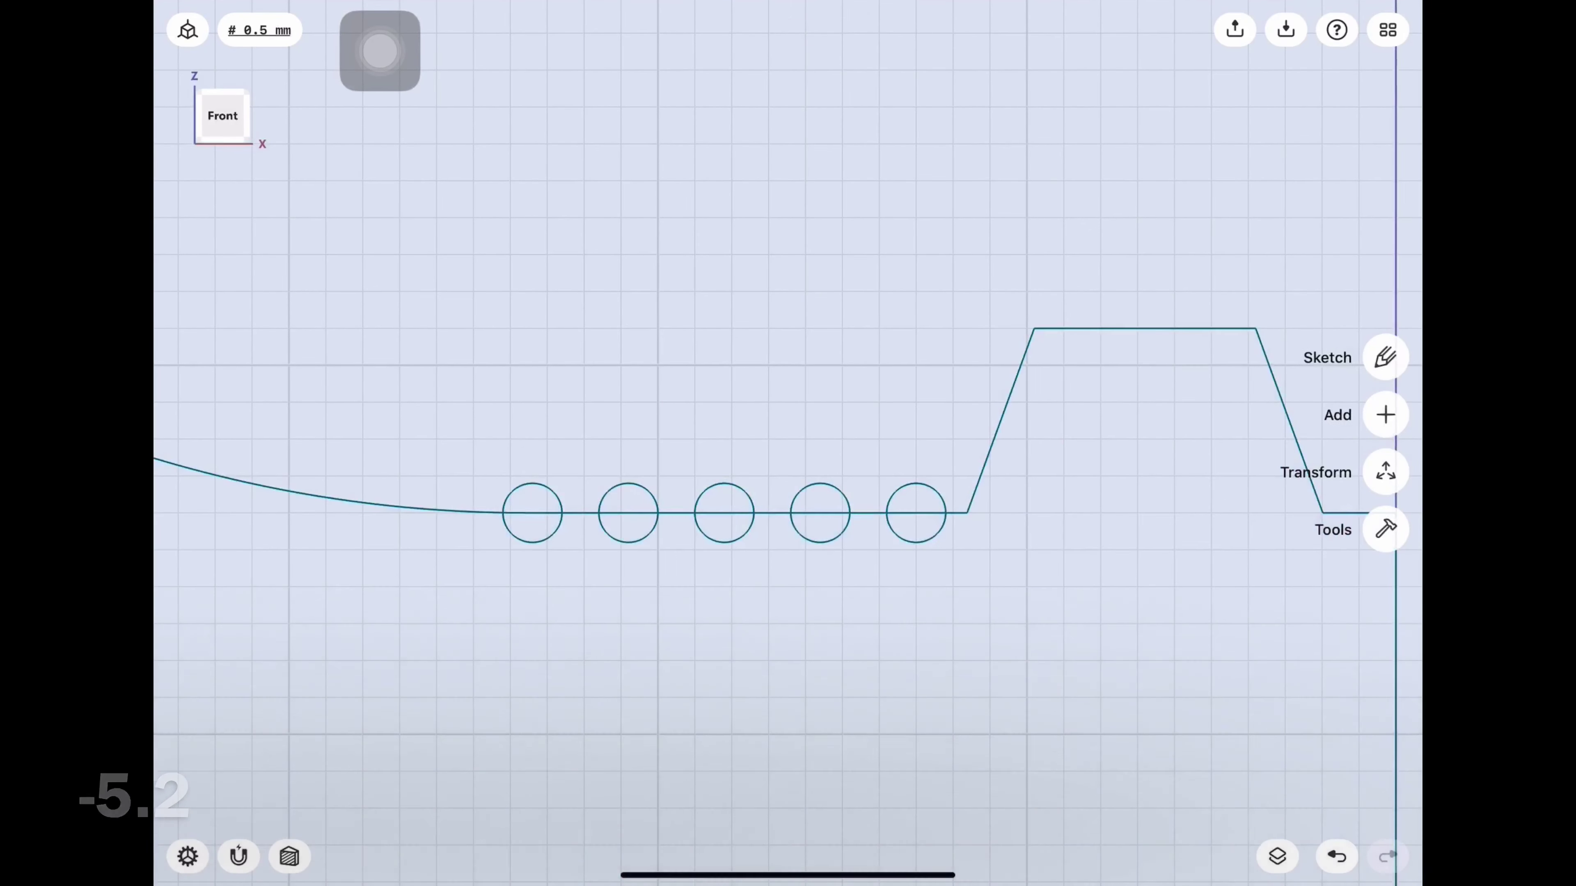
Trim the circle halves and the outline between them to cut the thread grooves.
click(1383, 356)
click(1386, 645)
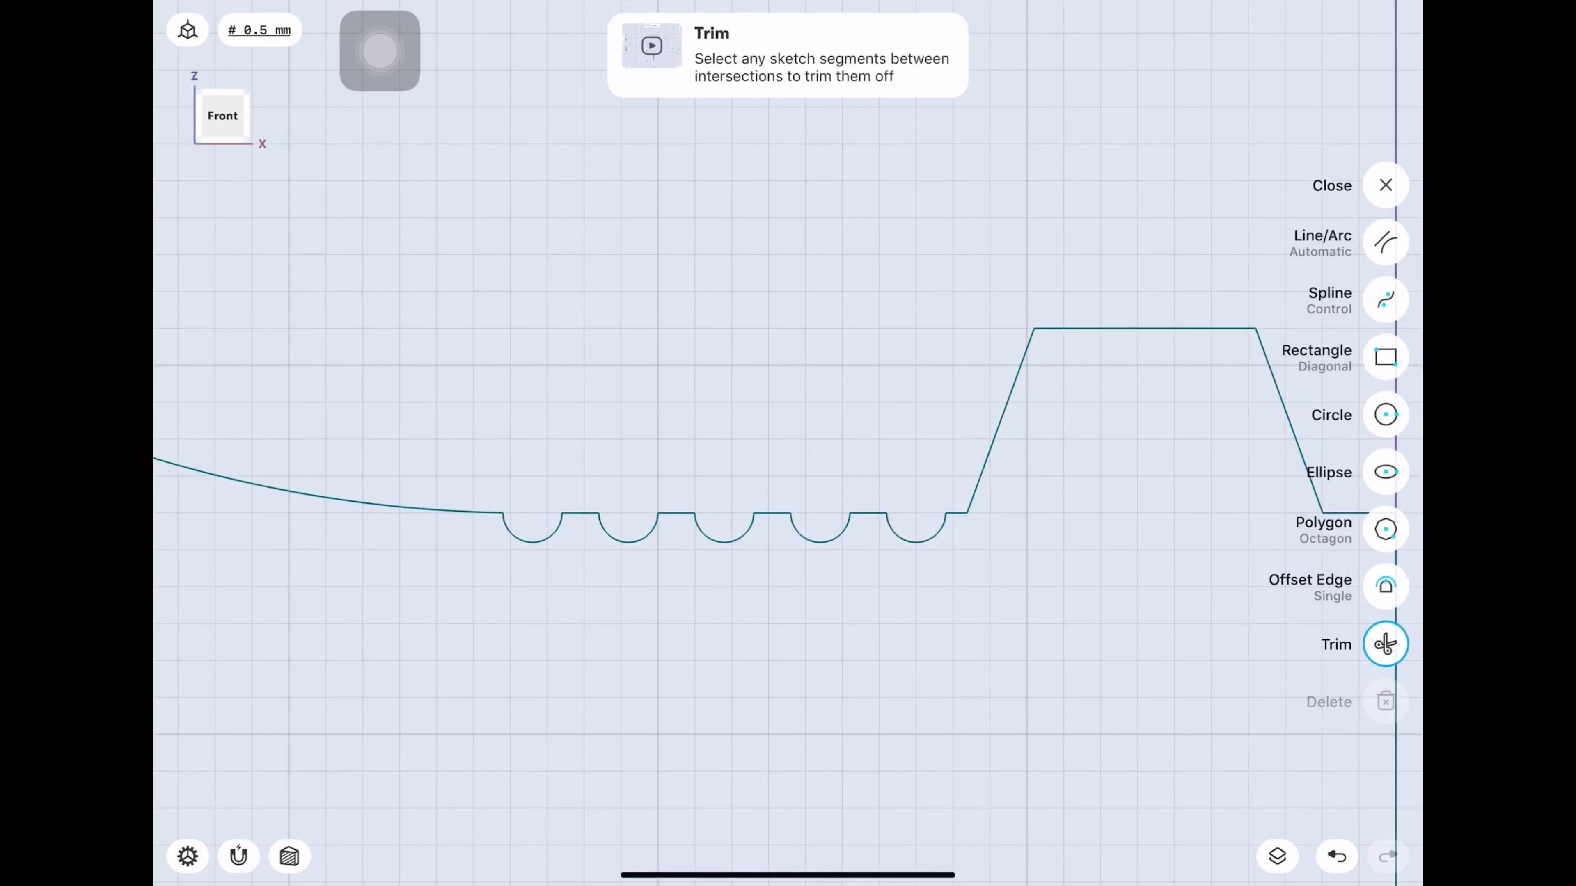
click(1386, 242)
scroll(788, 435, down, 3)
scroll(788, 435, down, 1)
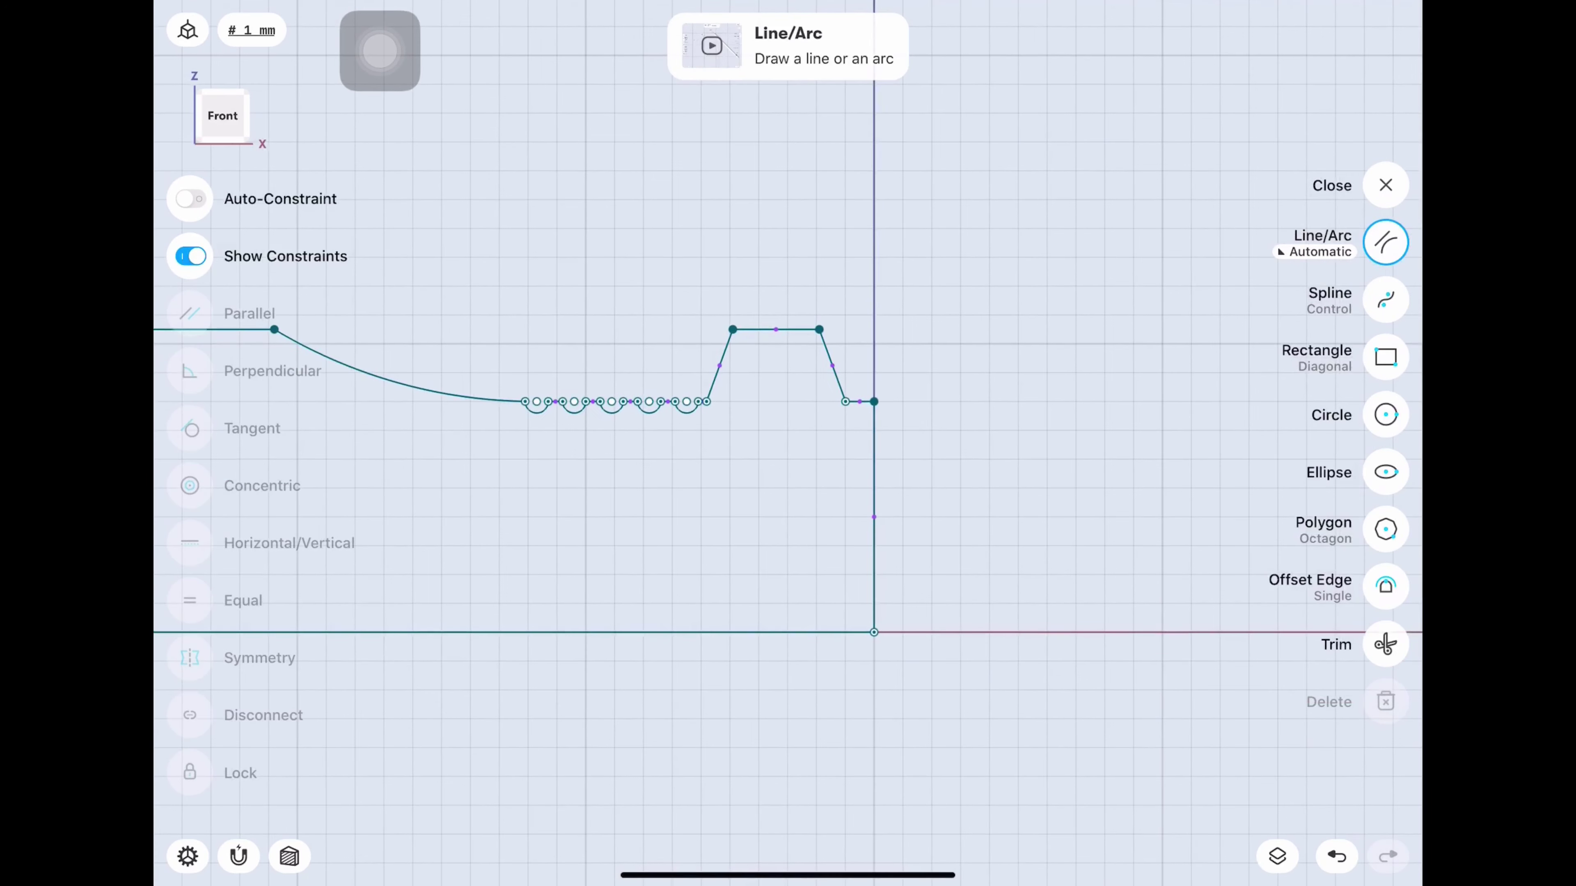
scroll(788, 435, down, 1)
scroll(788, 435, down, 3)
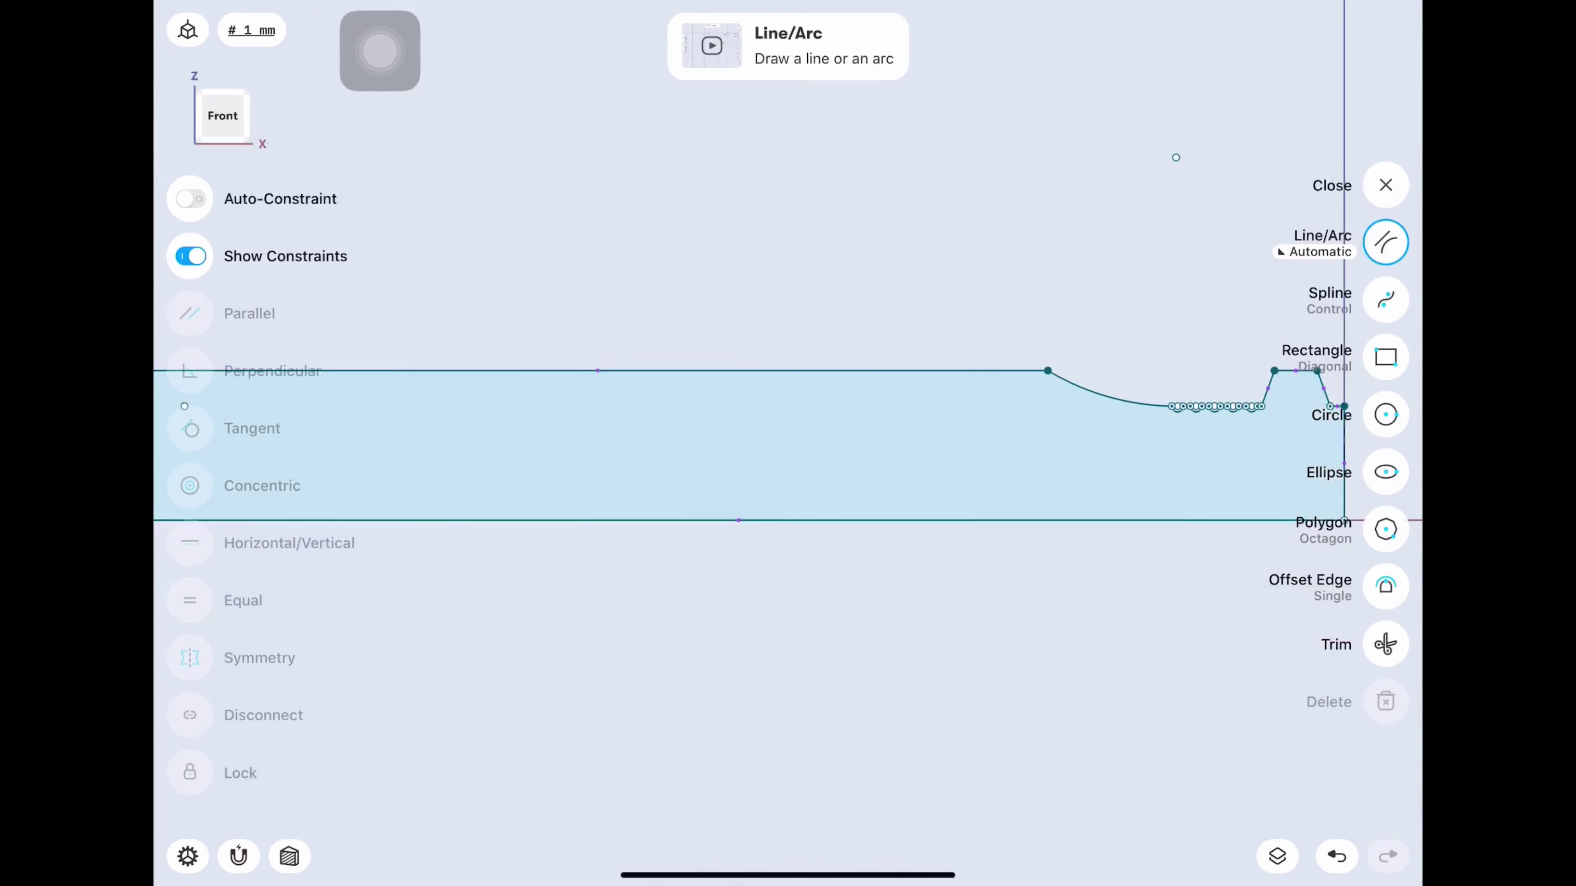
drag(788, 435, 682, 342)
Revolve the profile 360° around its bottom edge into a solid handle body.
click(1385, 186)
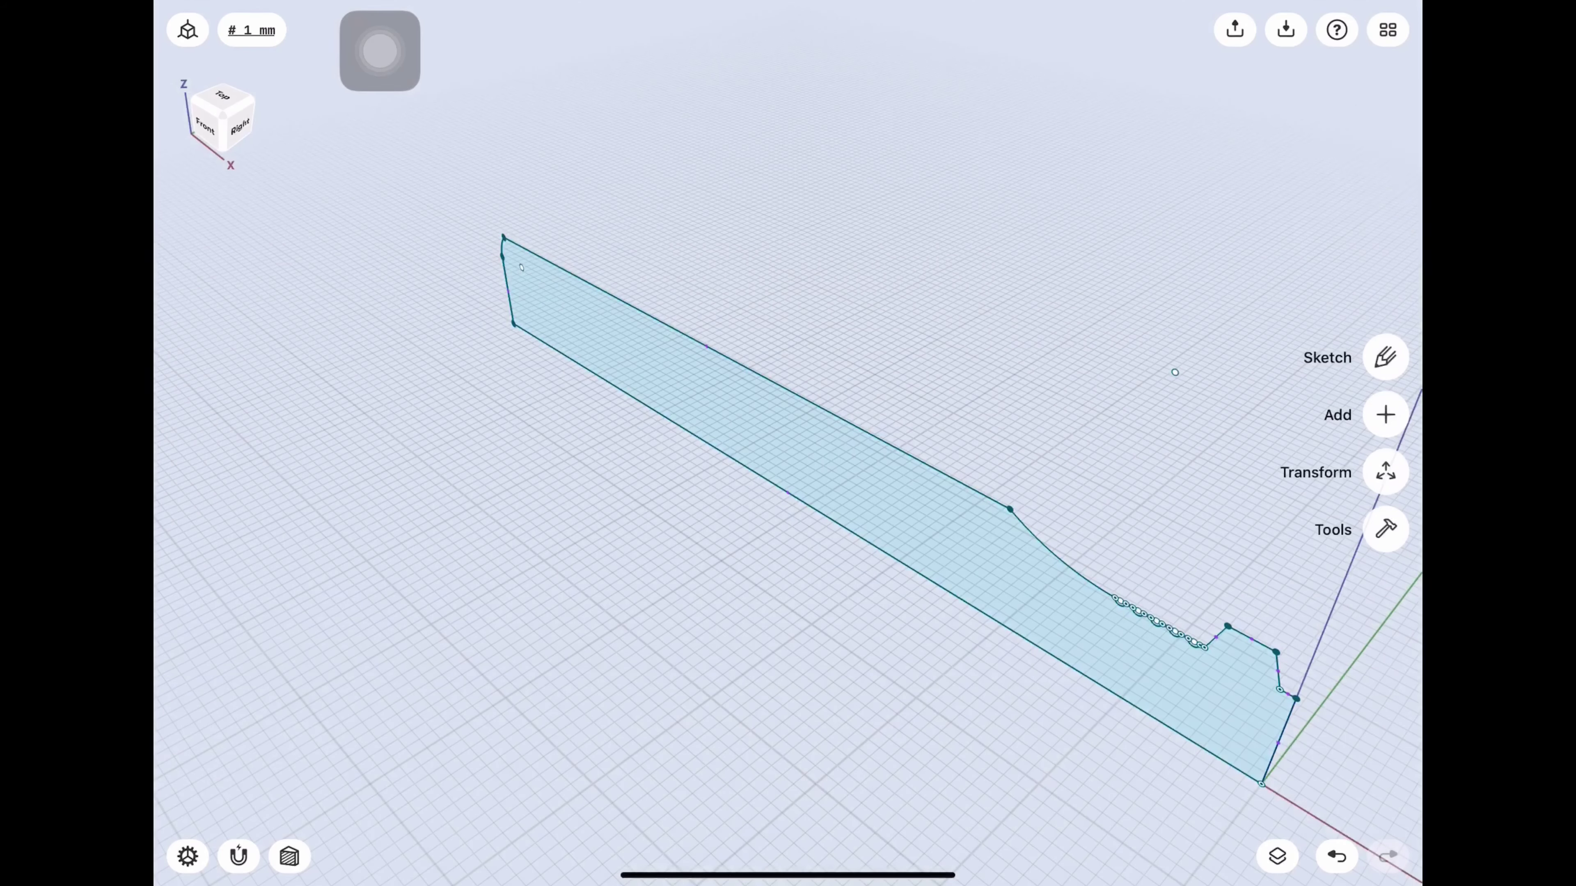
click(1385, 528)
click(1386, 501)
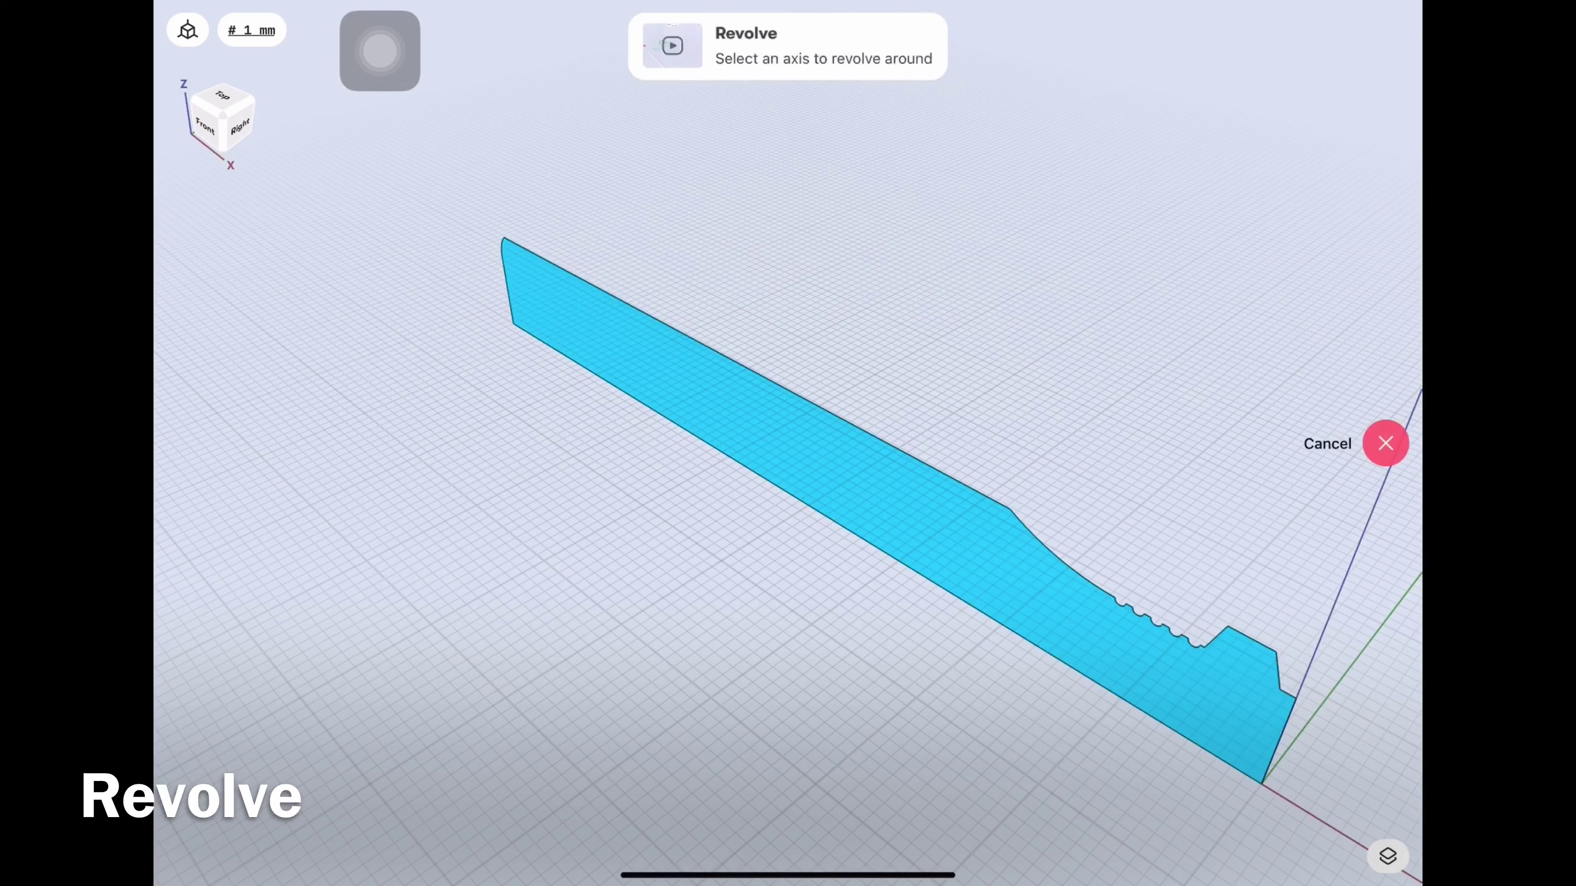
click(788, 492)
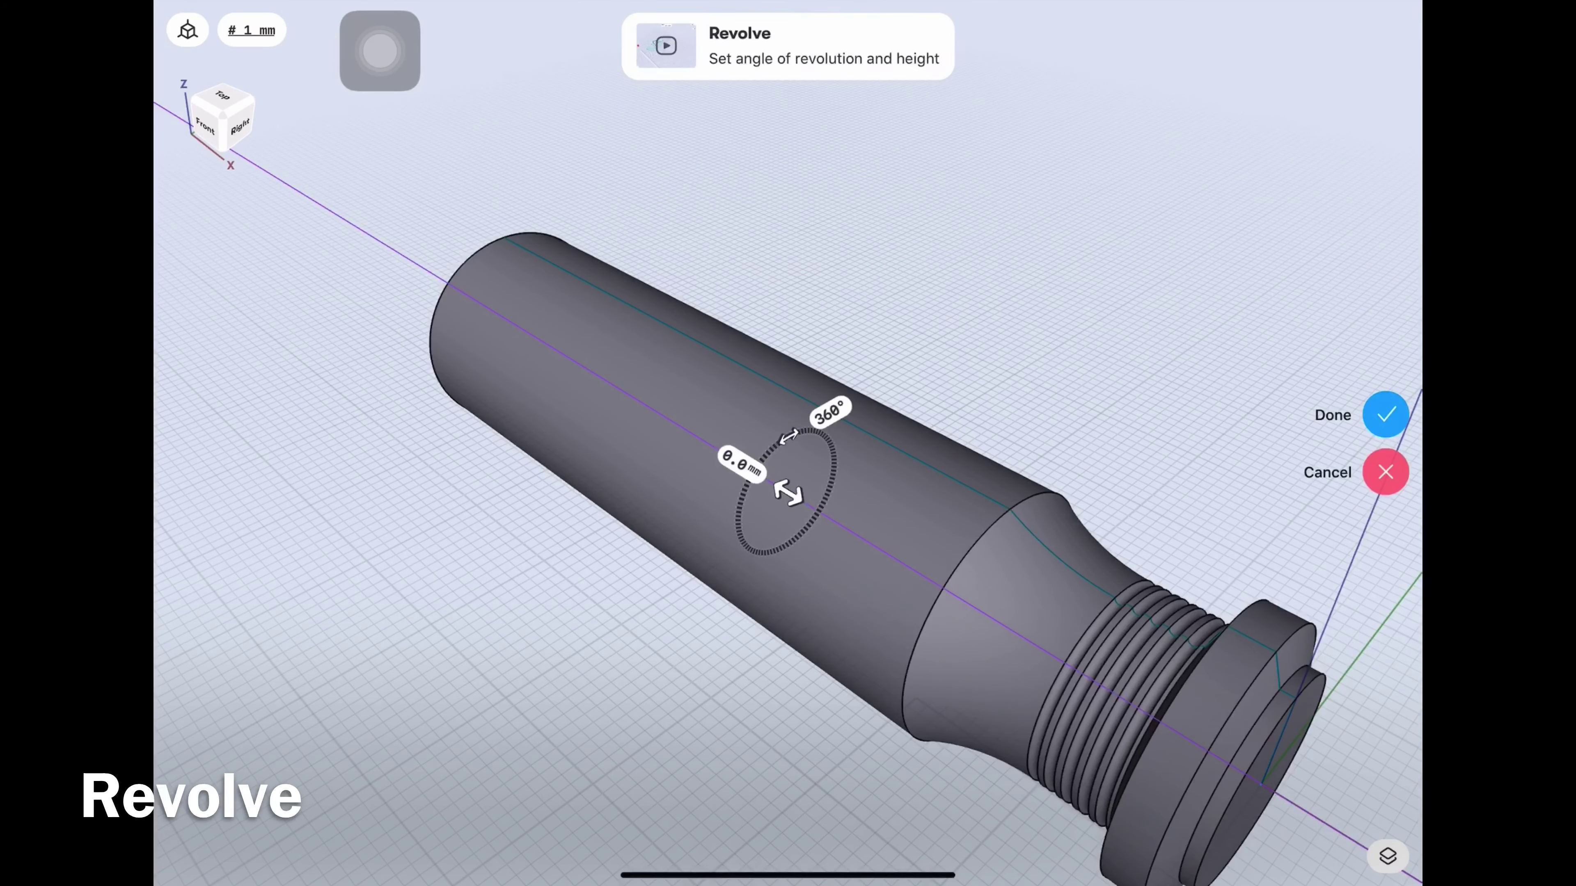
click(1386, 414)
scroll(788, 435, down, 5)
scroll(788, 435, down, 2)
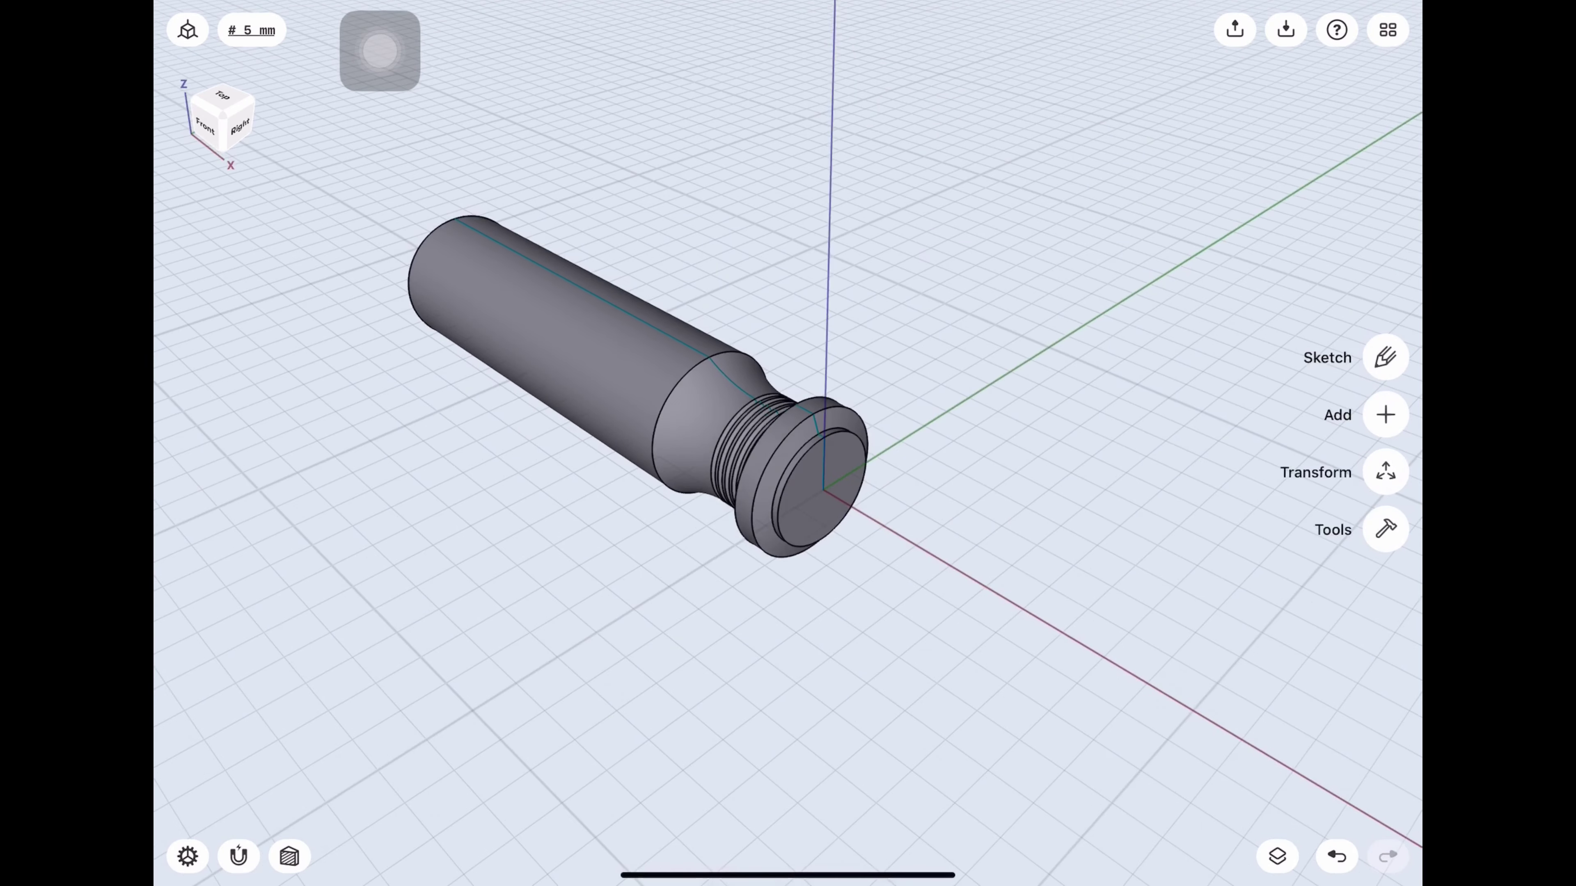
click(205, 127)
Inspect the handle from the left, front and perspective views.
scroll(788, 435, down, 3)
click(245, 114)
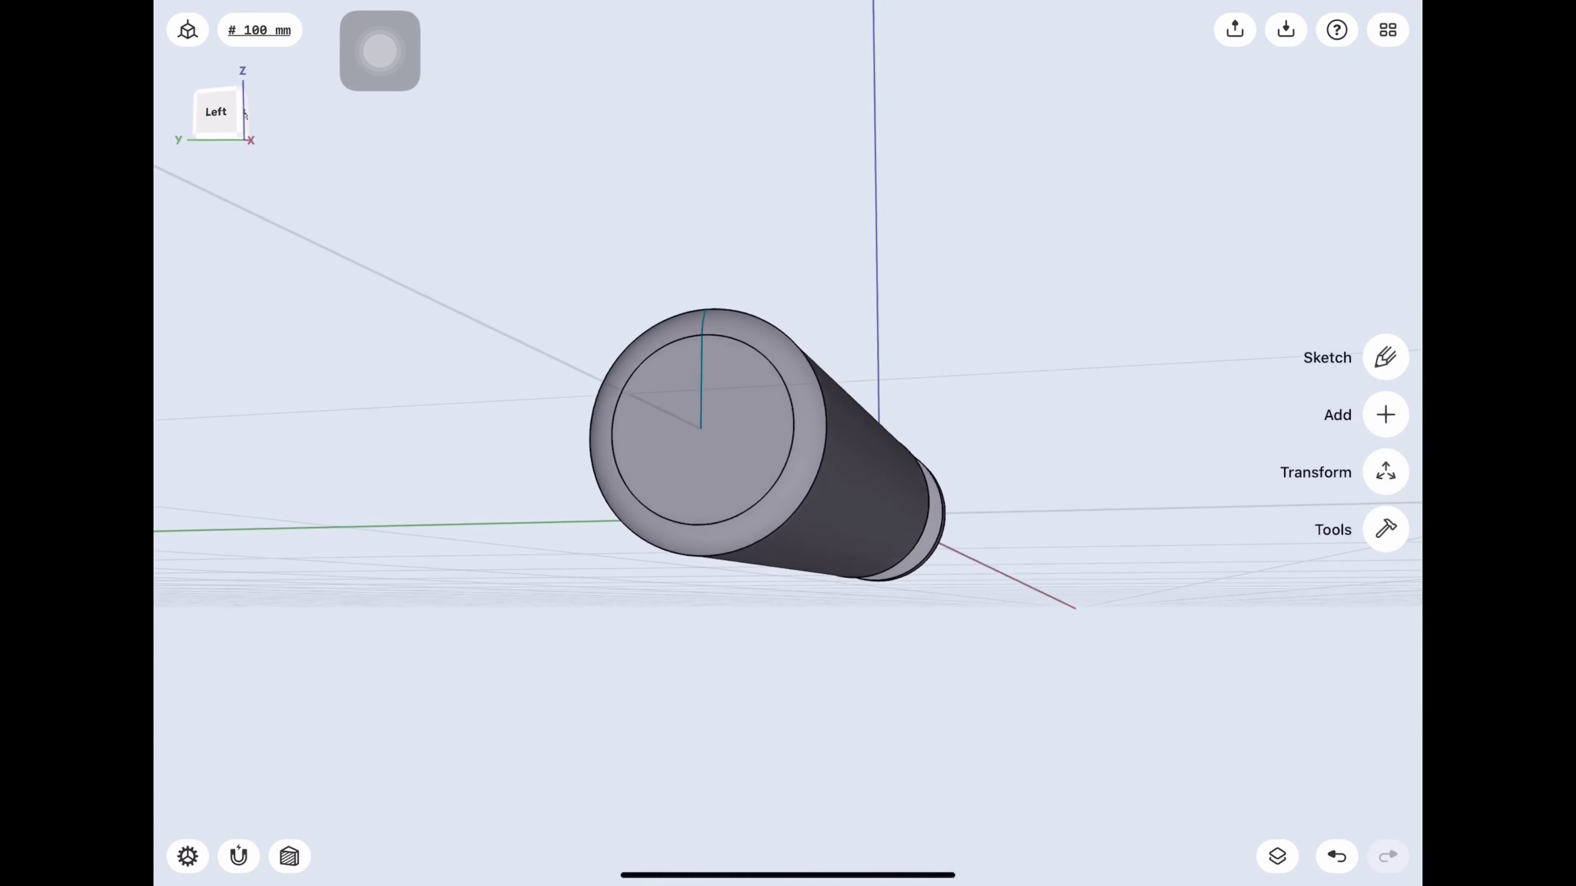
click(220, 119)
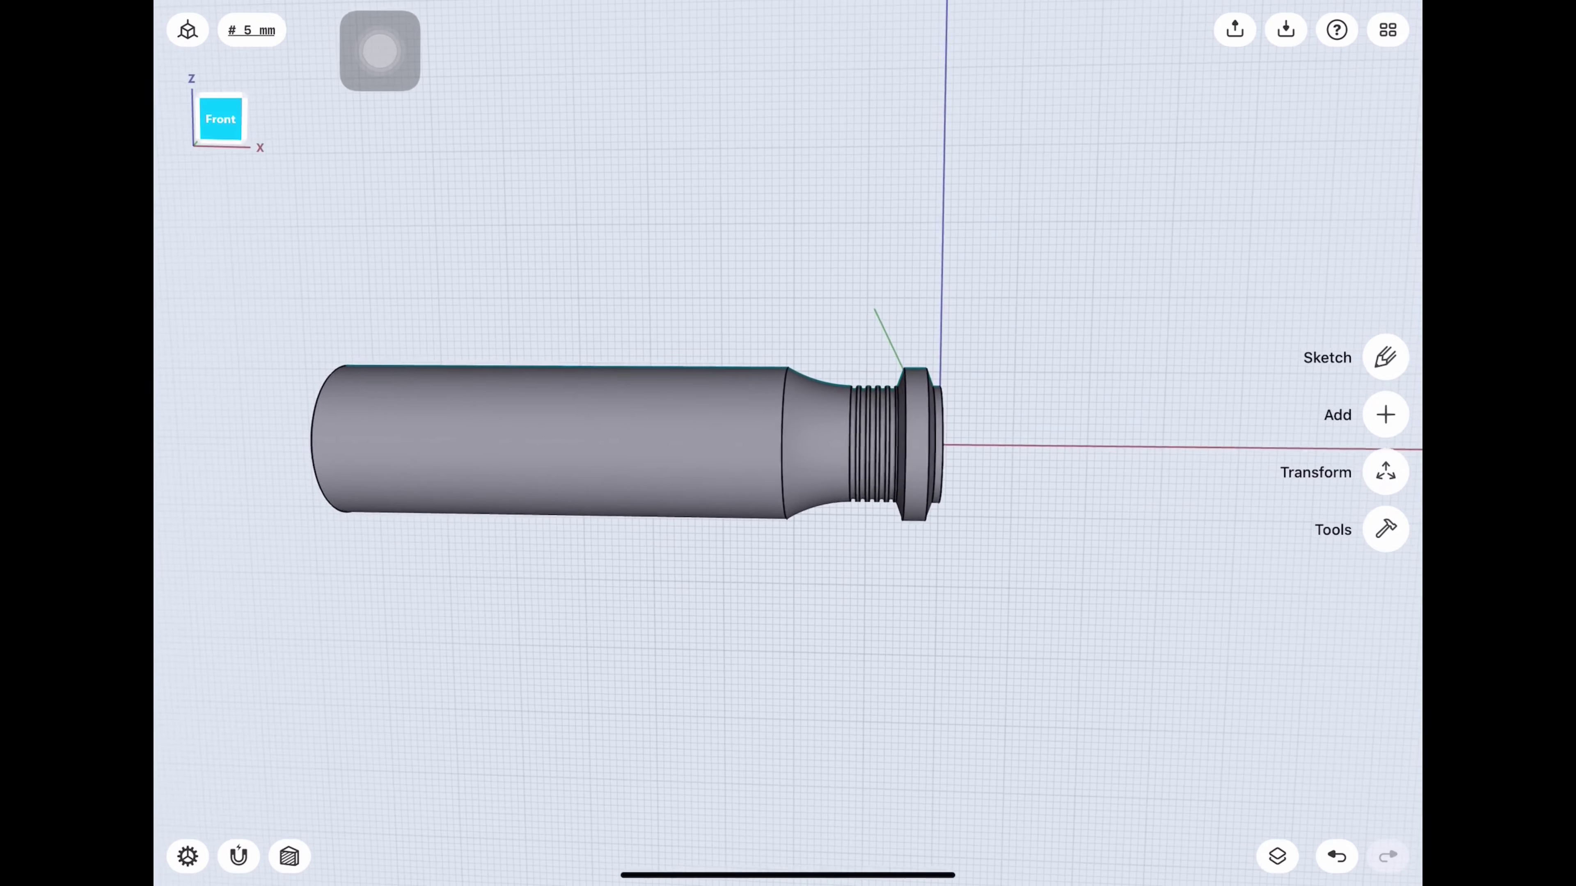
click(222, 115)
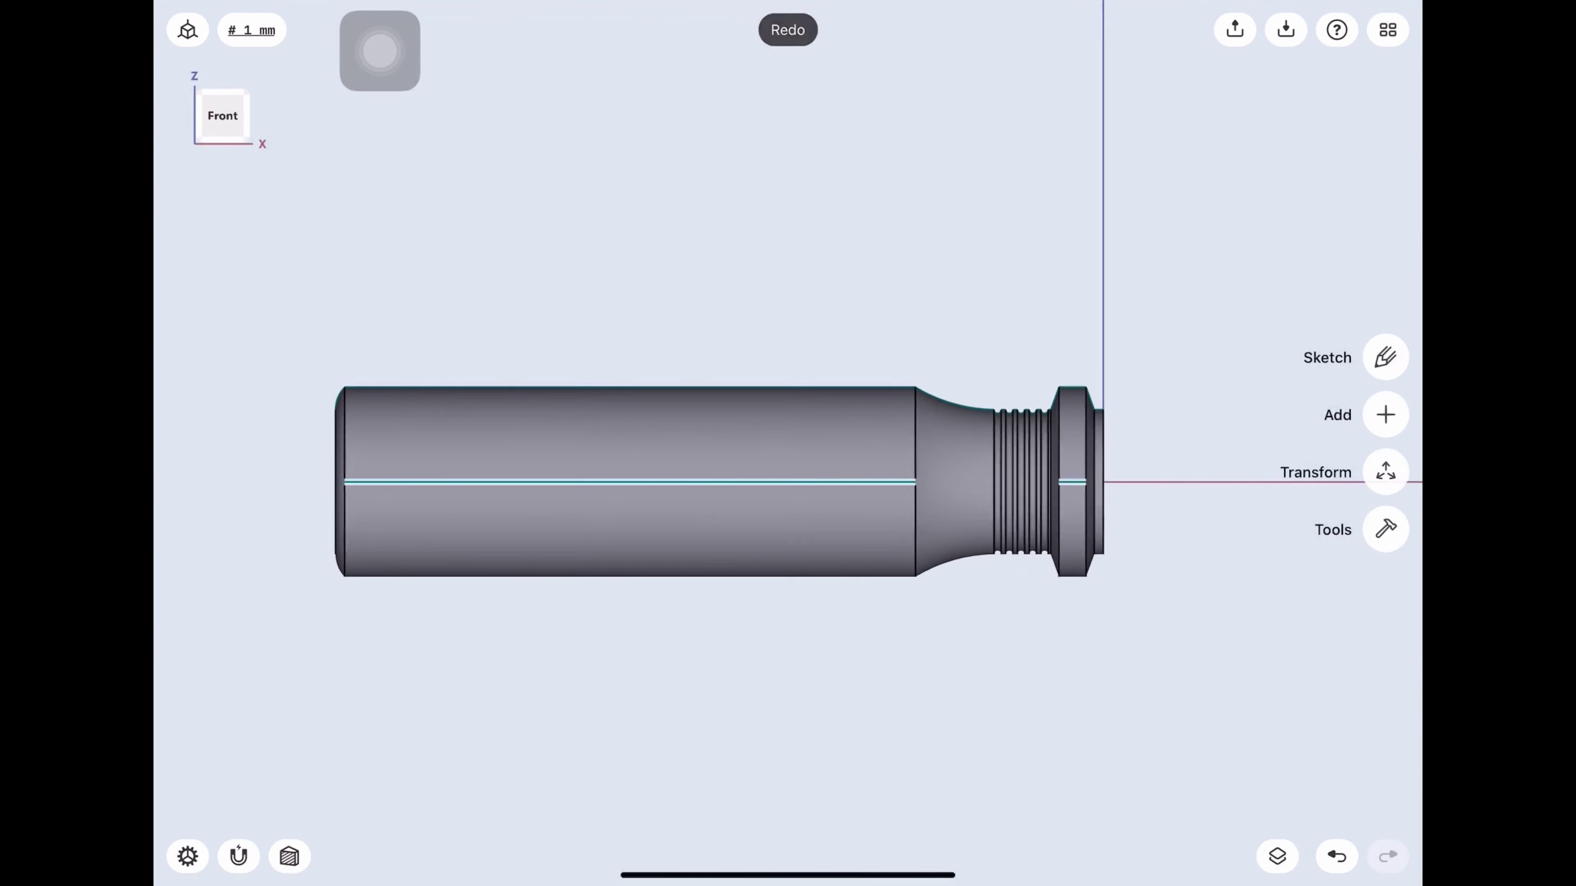
click(1277, 856)
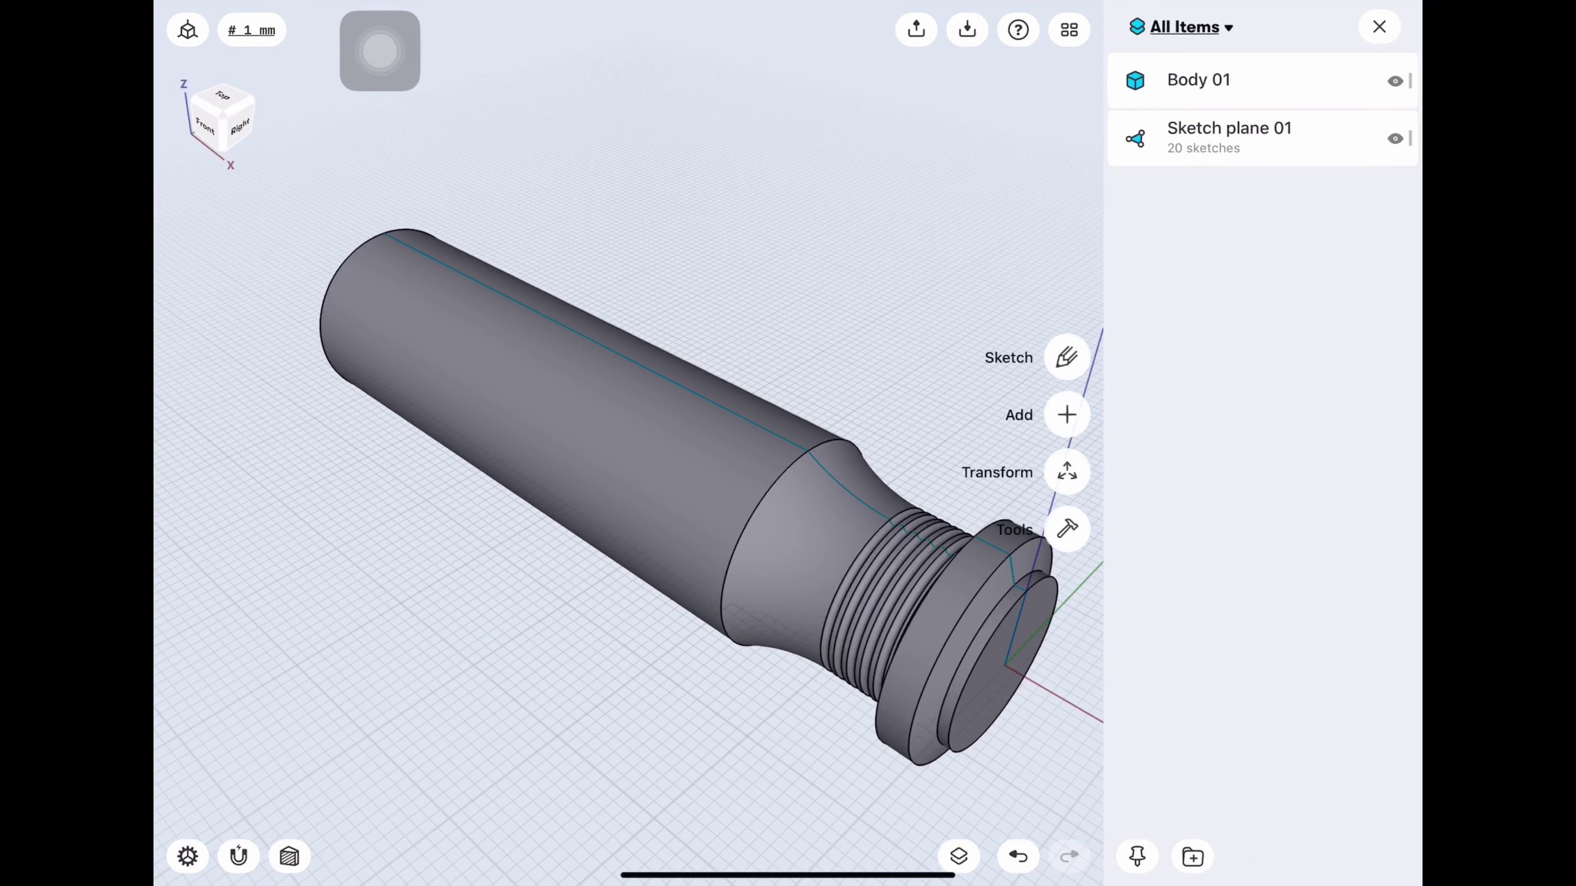
click(959, 857)
Start a sketch on the handle's flat end face and hide Body 01.
mouse_move(621, 434)
mouse_down()
mouse_move(806, 373)
mouse_move(869, 248)
mouse_up()
click(703, 670)
click(1386, 357)
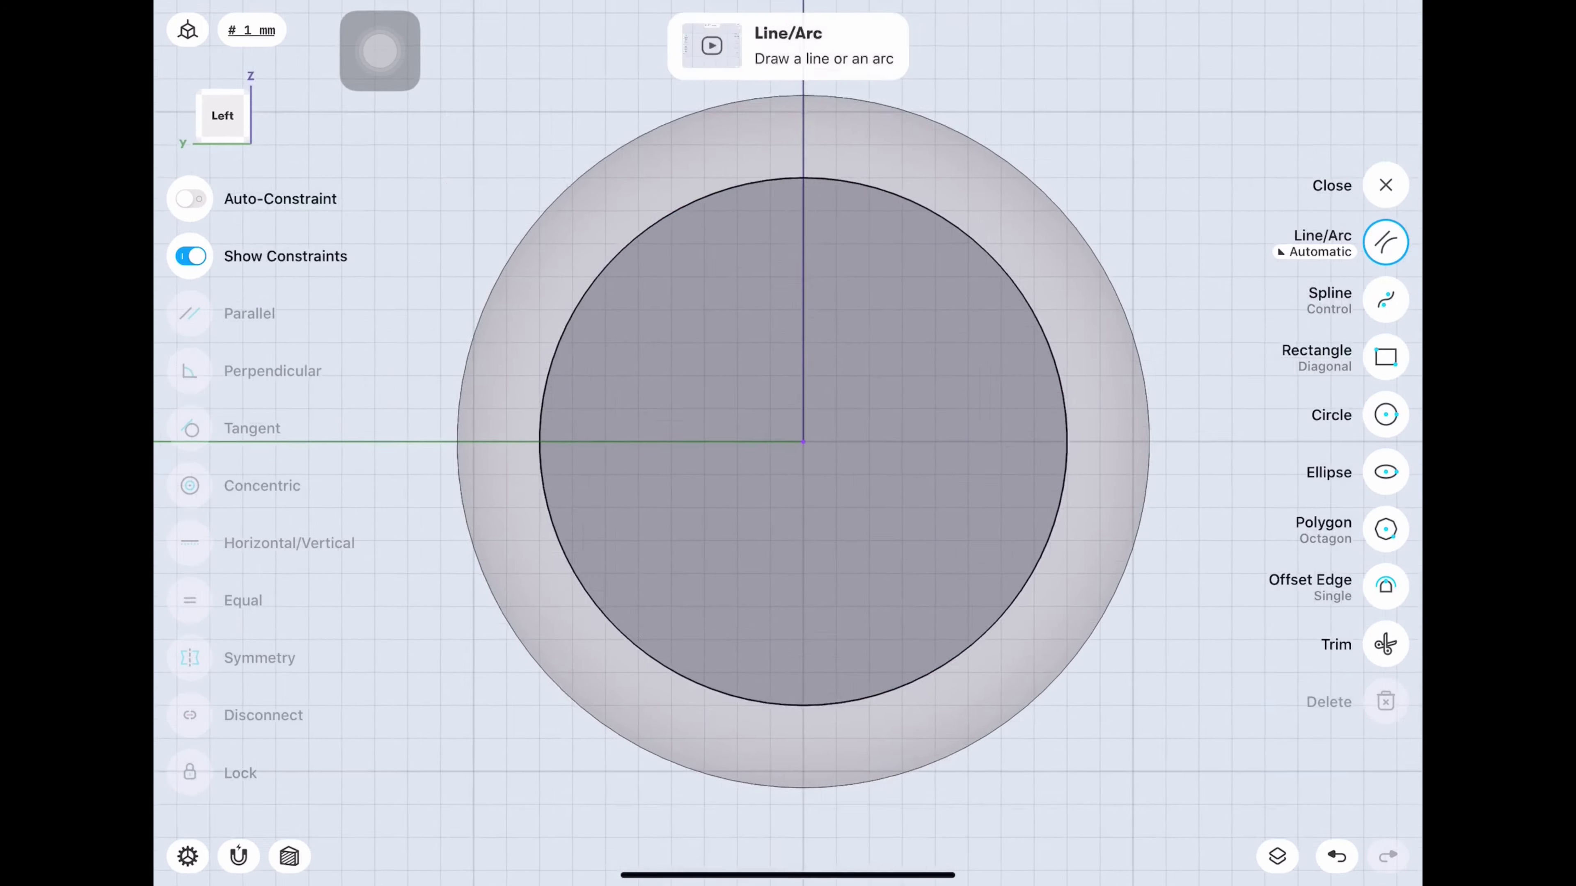
click(1277, 857)
click(1393, 78)
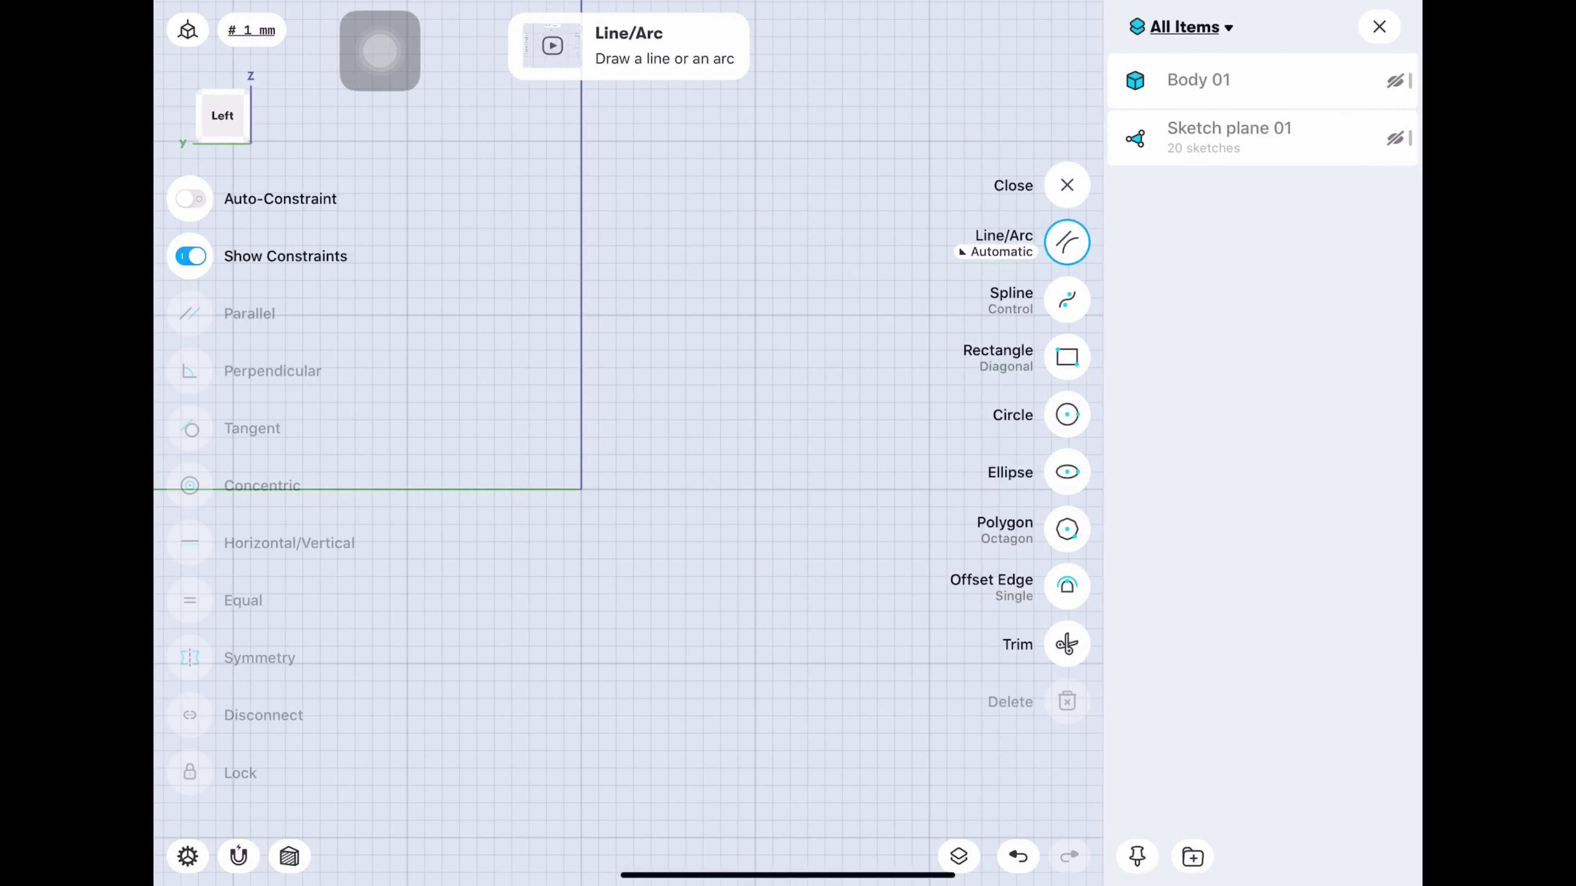
click(957, 856)
Draw a 10.5 mm radius circle centred on the origin.
click(1386, 415)
drag(741, 489, 950, 490)
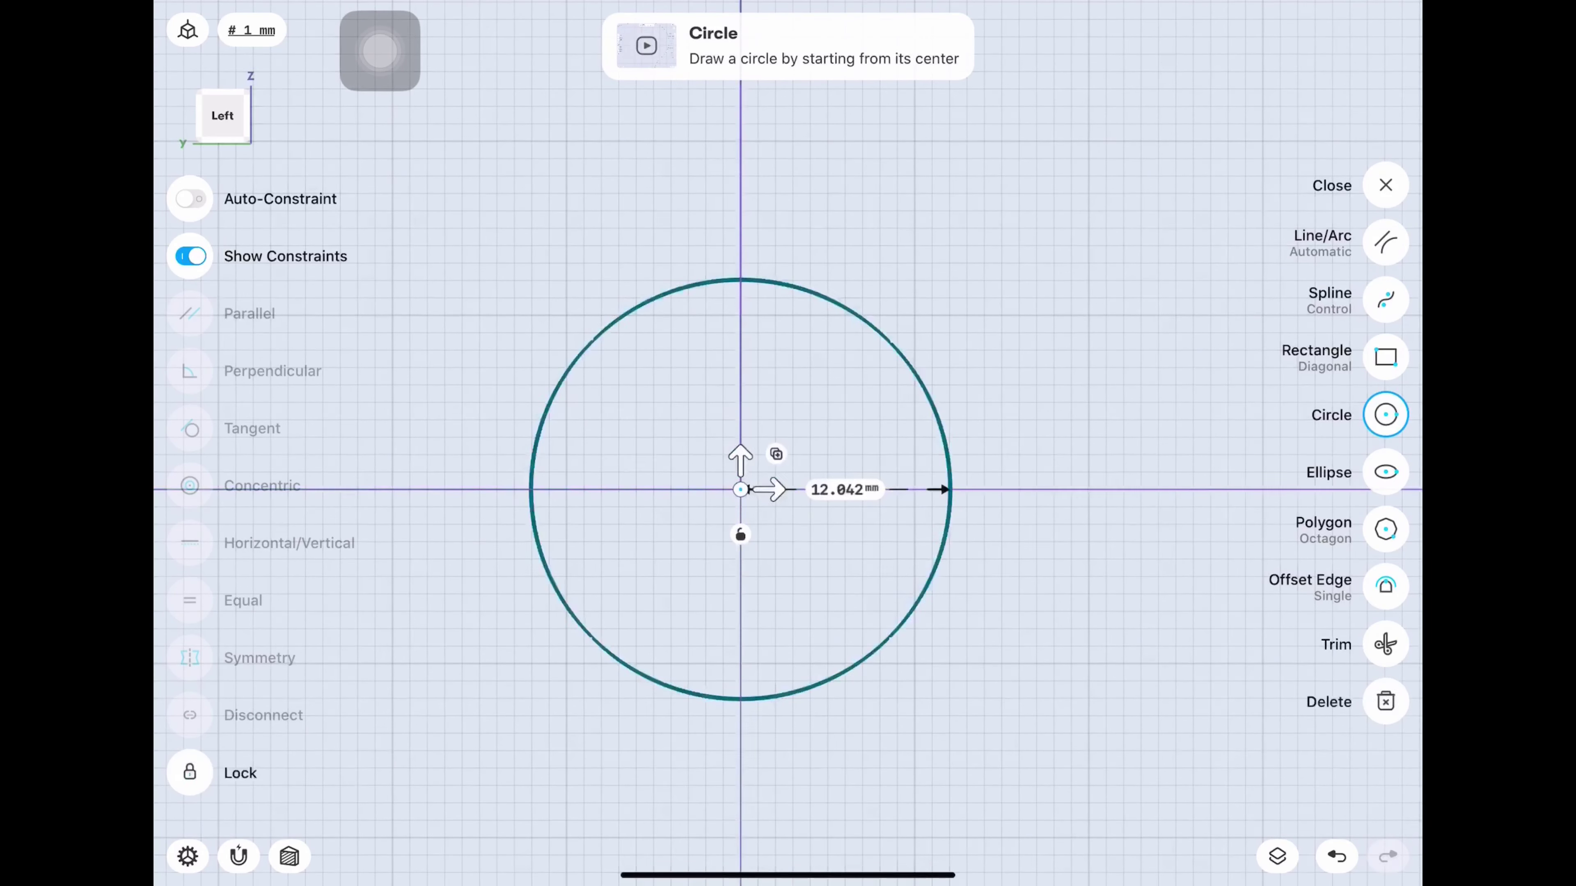
click(830, 489)
click(824, 587)
click(781, 586)
click(824, 502)
click(908, 565)
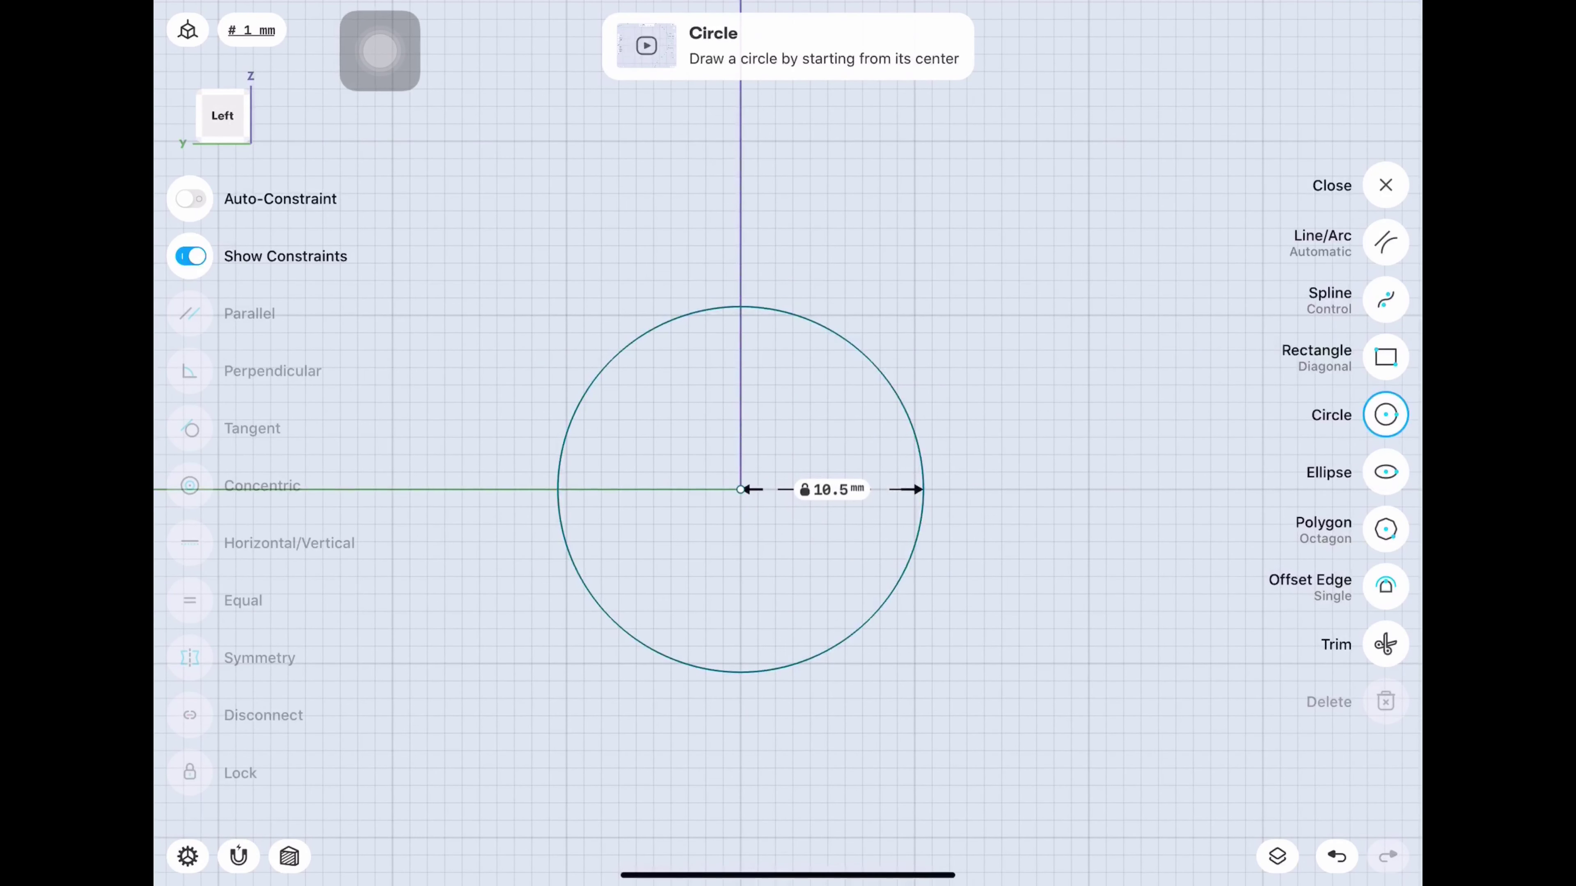
Draw a vertical centre line and offset a copy 9.5 mm to the right.
click(1385, 242)
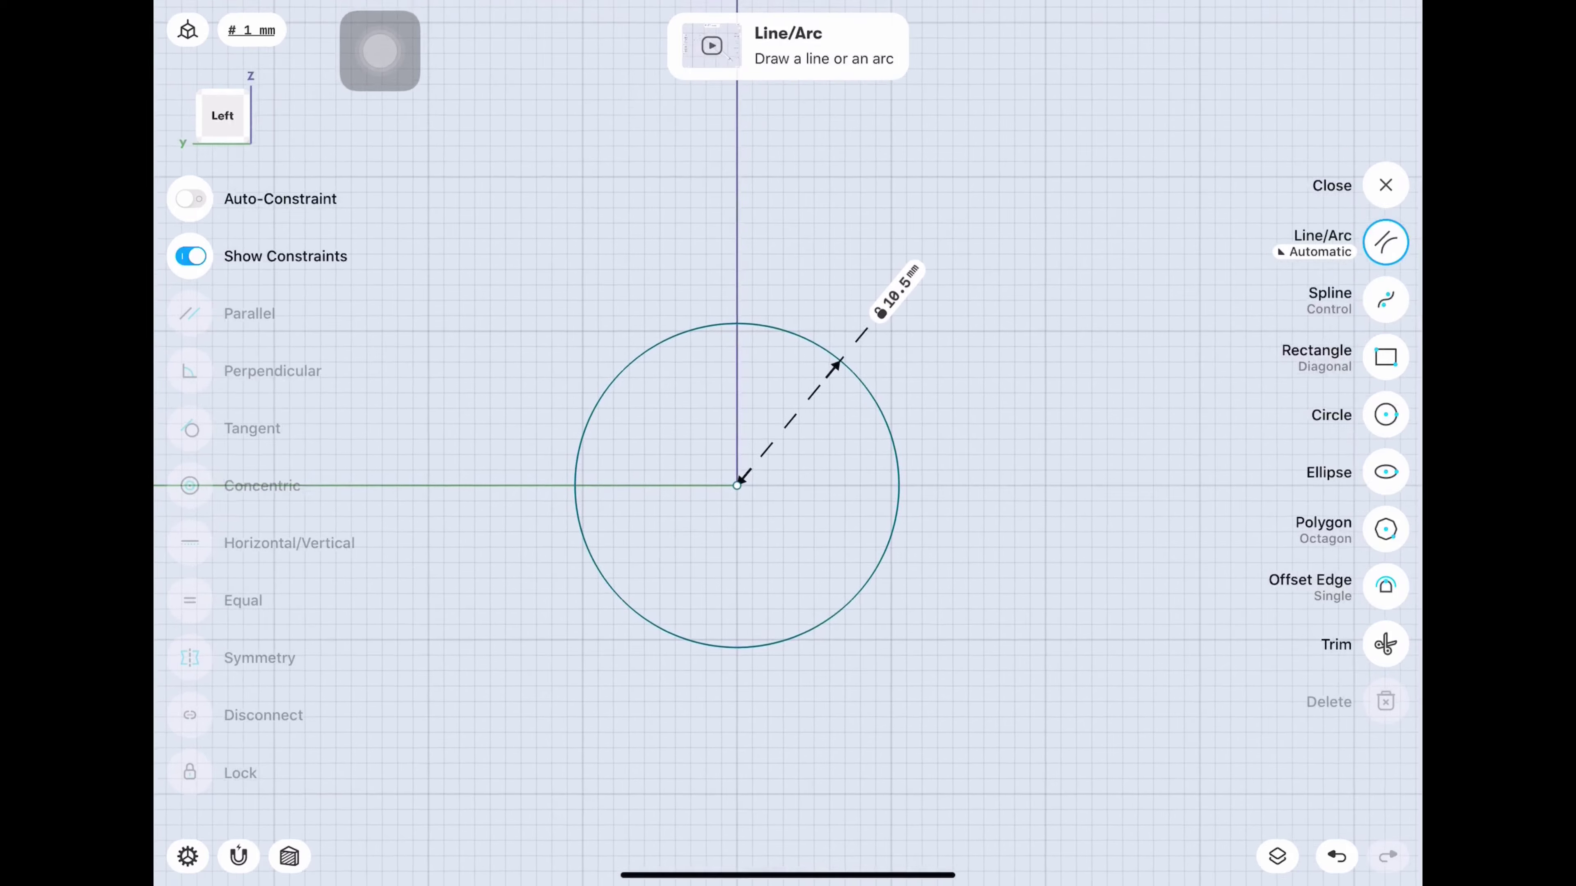
click(1385, 242)
click(1003, 278)
drag(734, 271, 733, 691)
click(1385, 586)
click(734, 601)
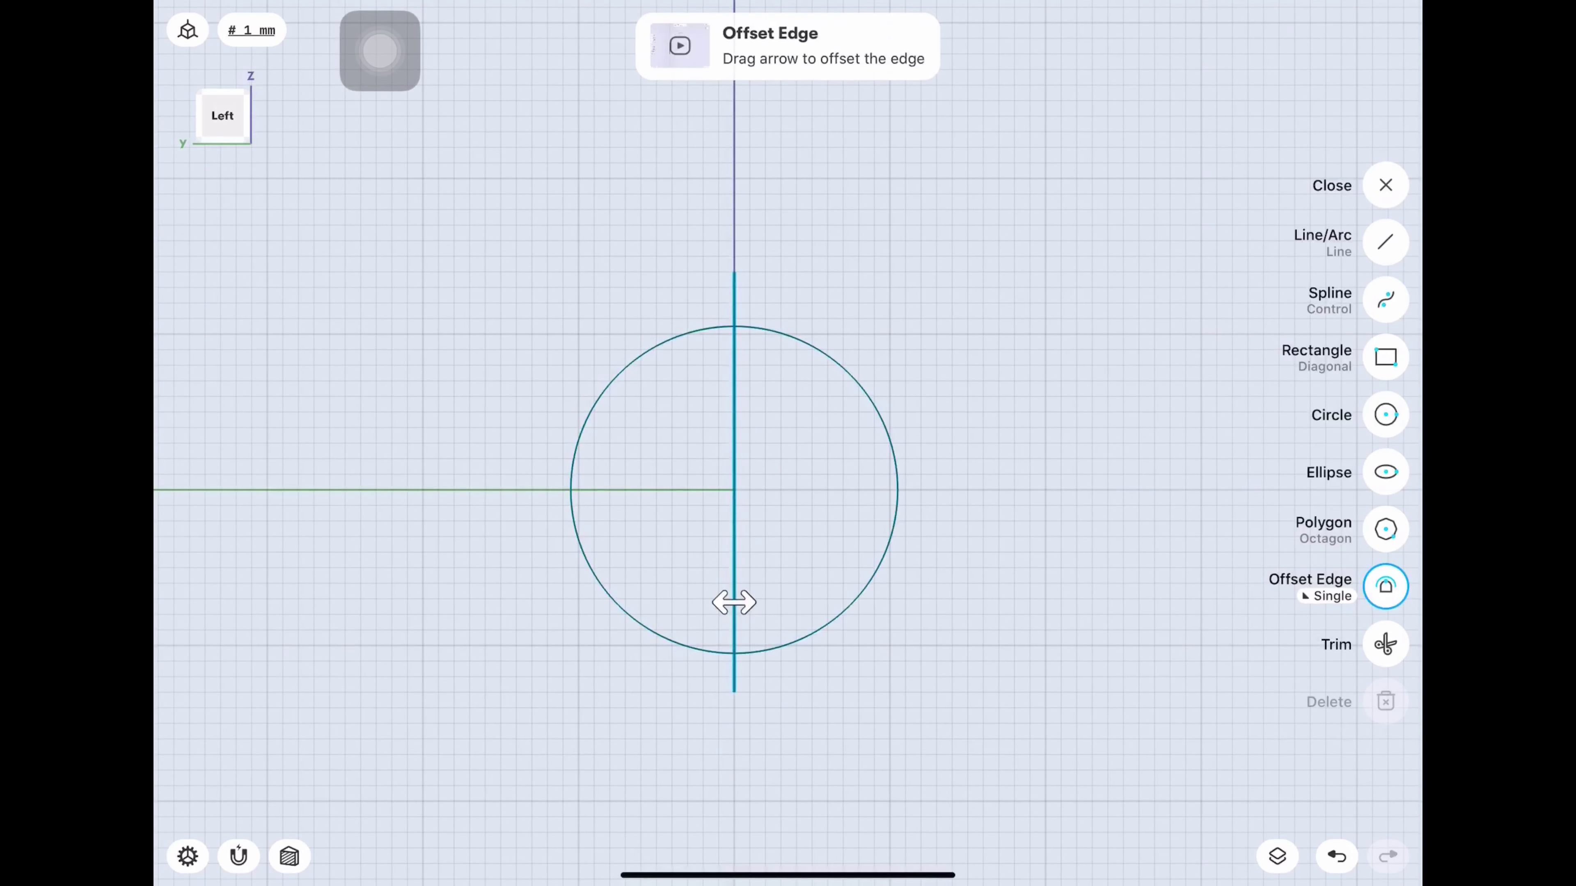
drag(734, 601, 874, 601)
click(924, 602)
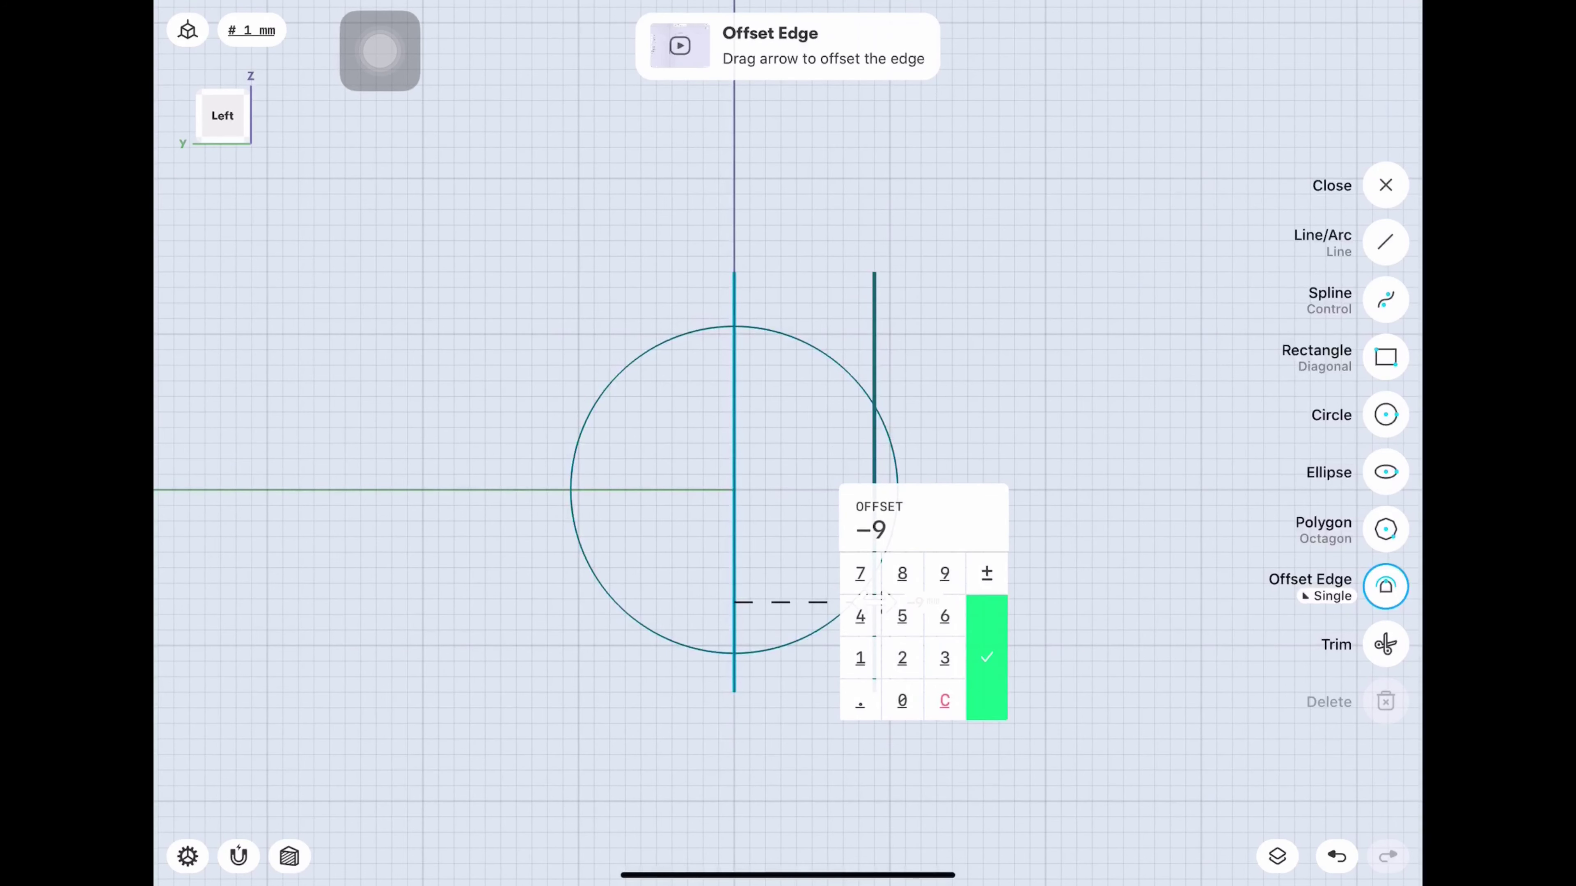
click(987, 657)
click(1386, 185)
Delete the centre line, trim the offset line to a chord and lock it.
click(1386, 355)
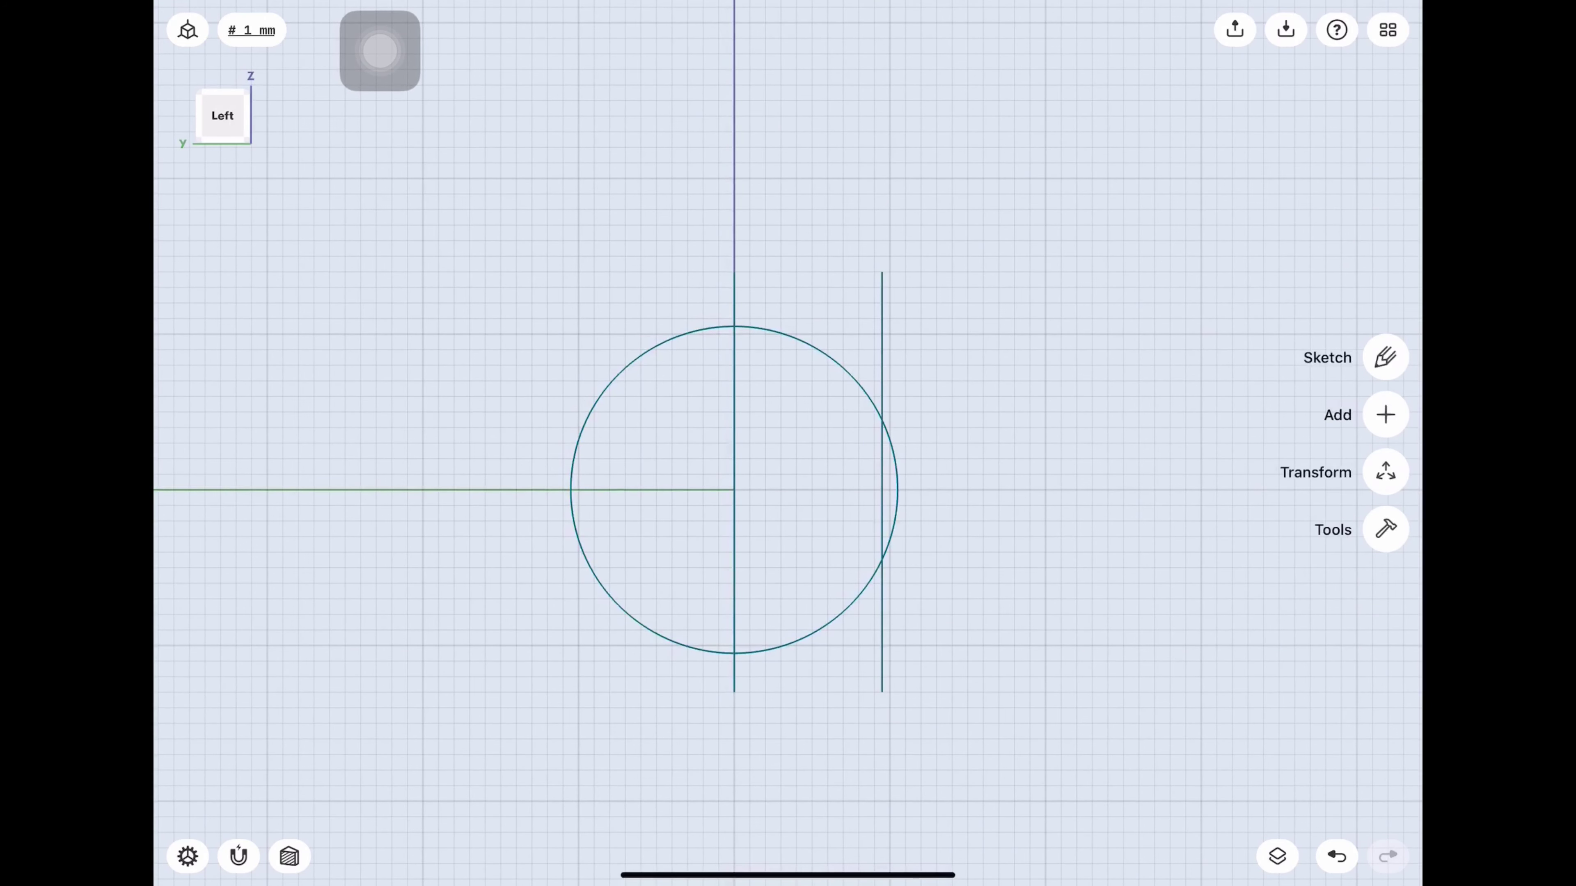
click(734, 558)
click(1386, 702)
click(1385, 644)
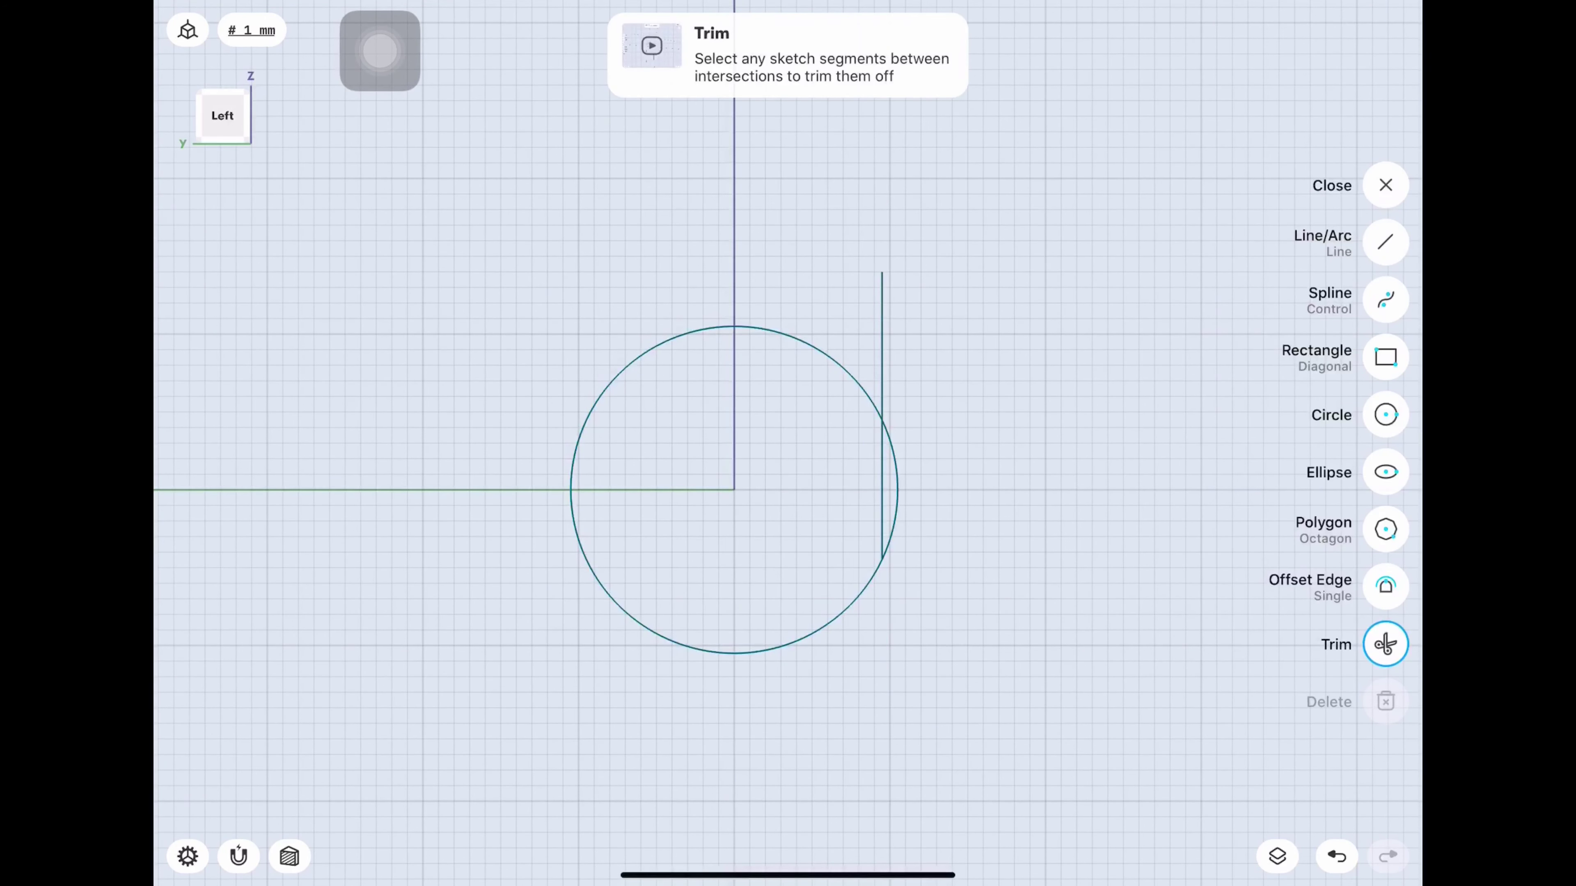
click(1386, 241)
scroll(734, 490, up, 5)
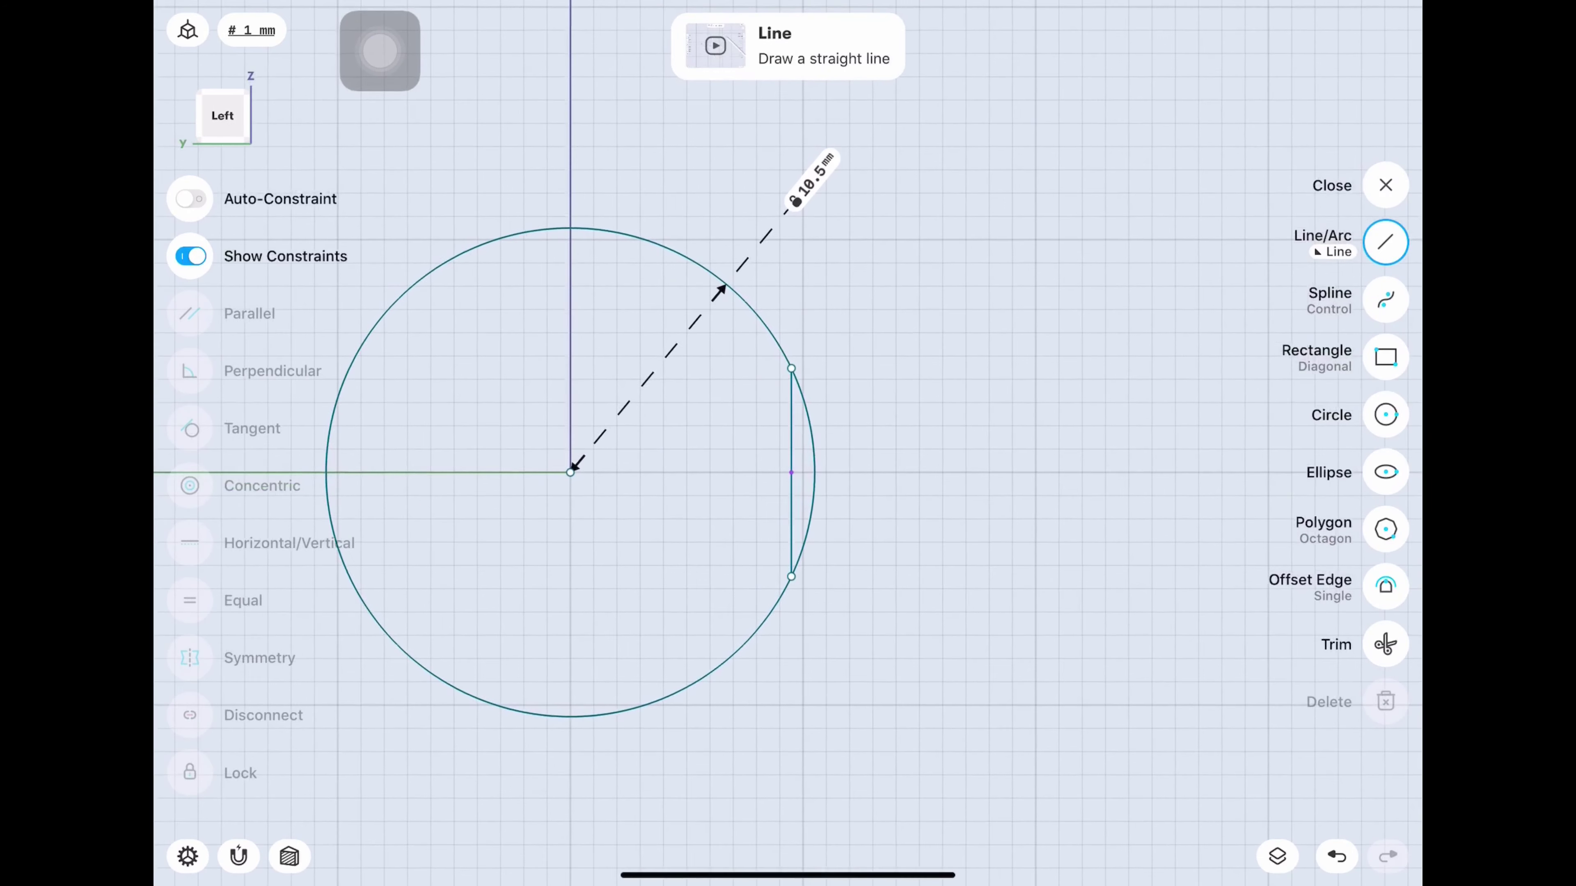
click(792, 497)
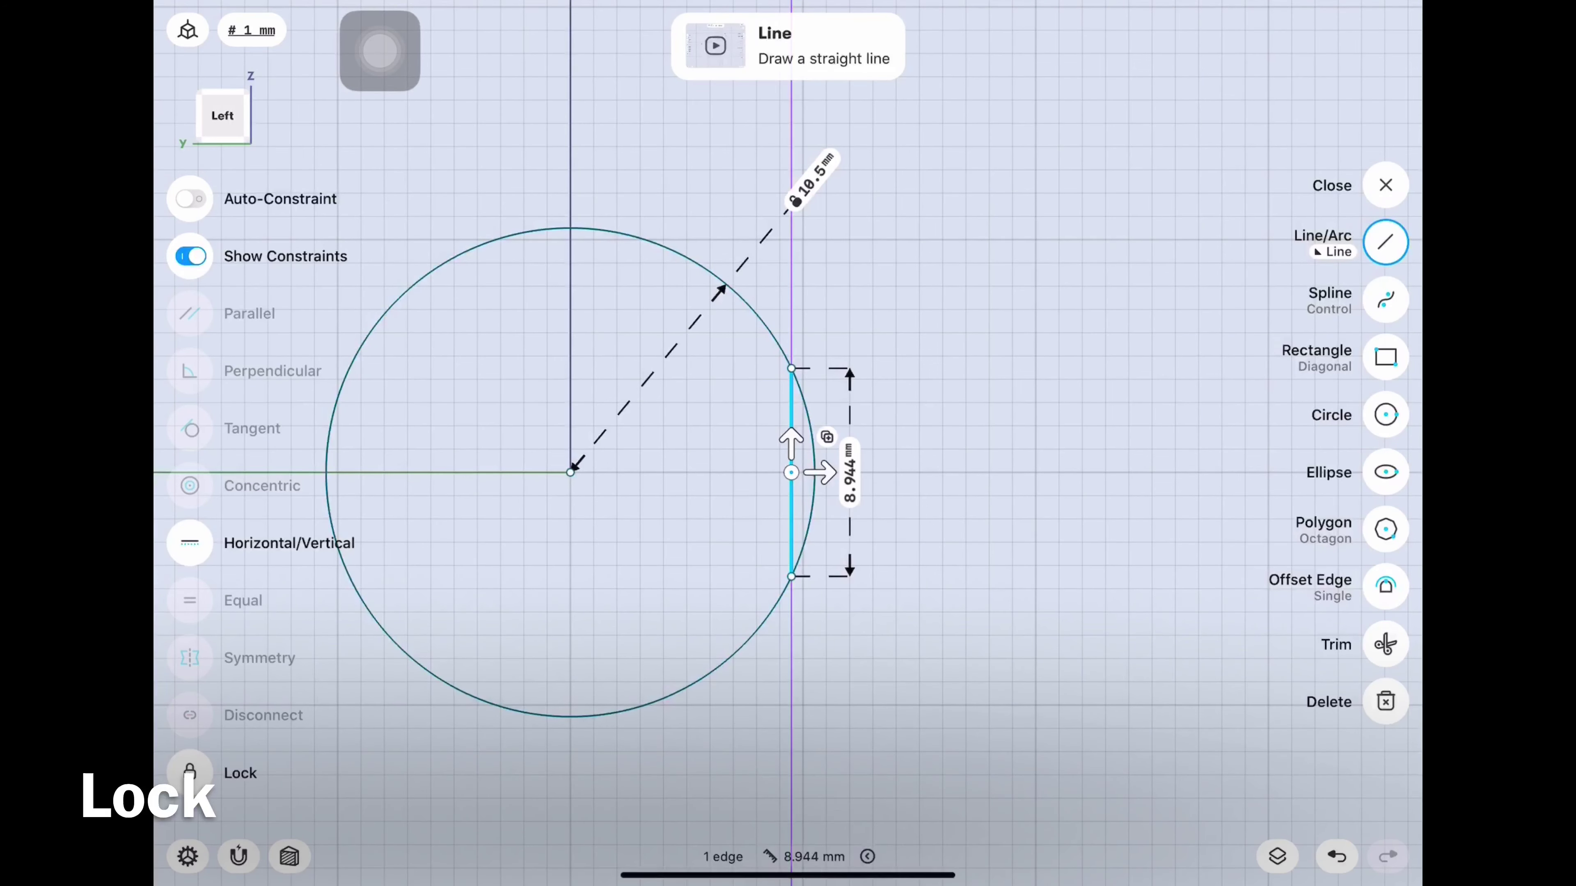
click(190, 773)
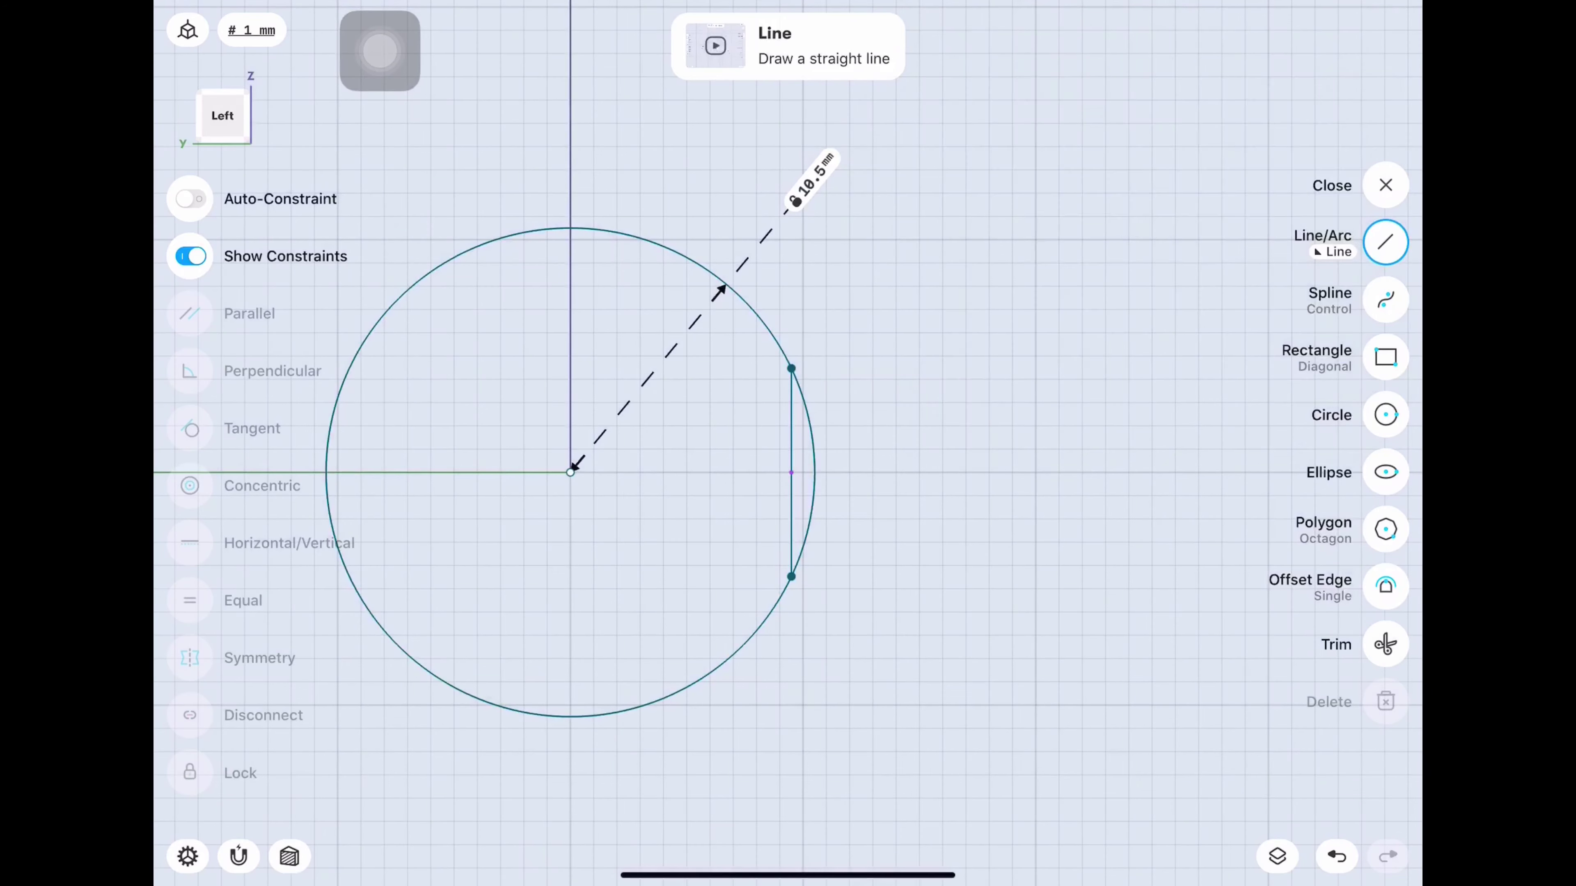
Draw a 10.5 mm radius arc between the chord's endpoints, then select the chord.
click(1386, 241)
click(1048, 323)
drag(791, 368, 791, 576)
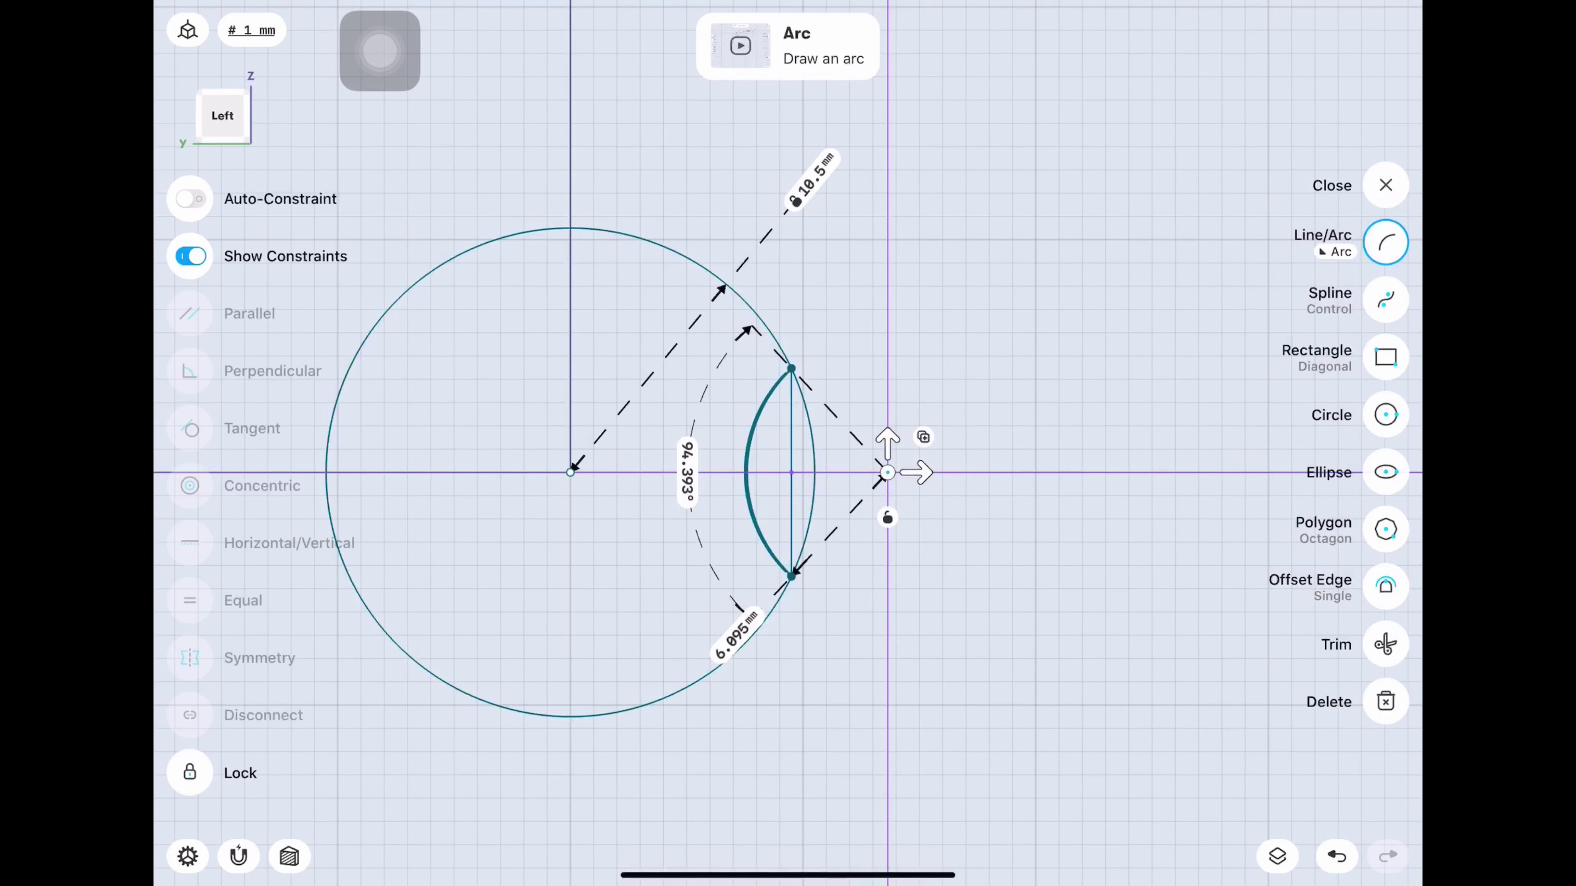
click(696, 602)
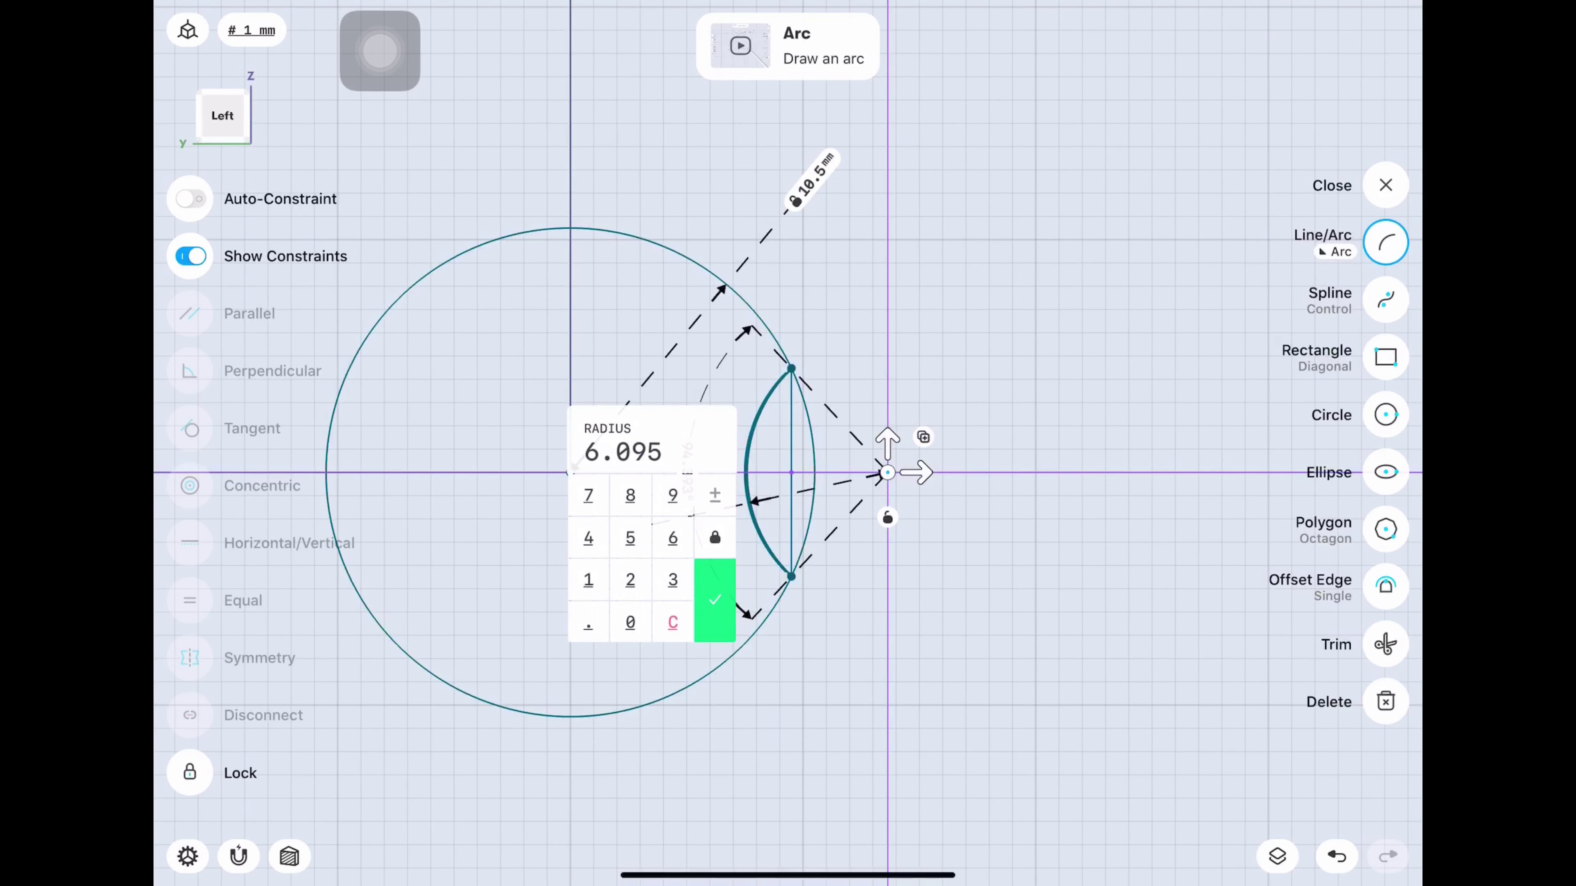
click(588, 622)
click(630, 538)
click(714, 599)
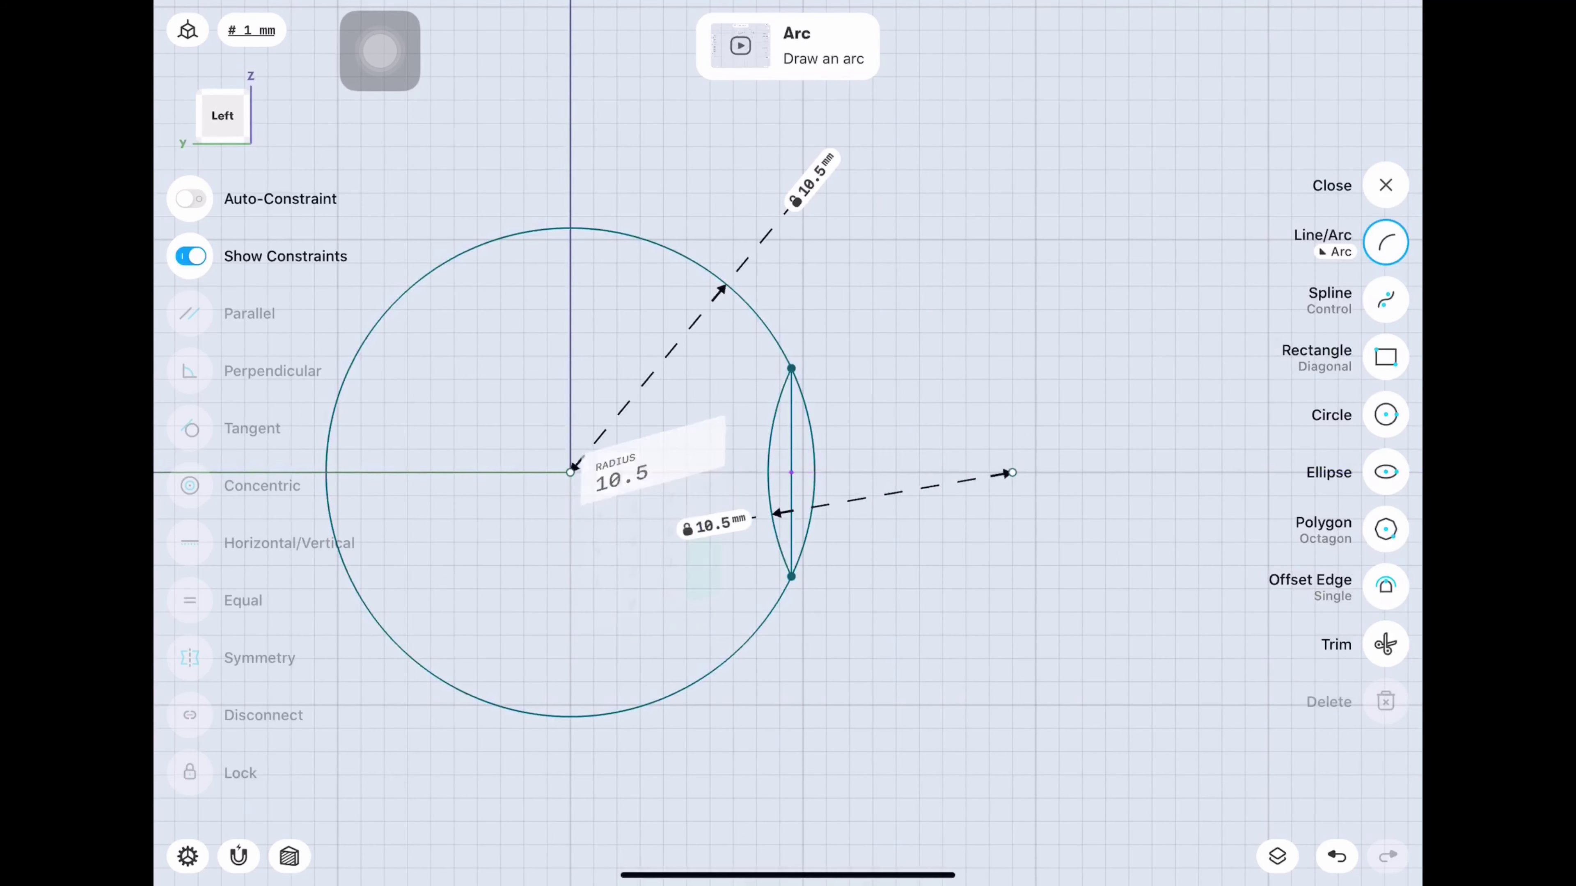
key(ctrl+z)
key(ctrl+shift+z)
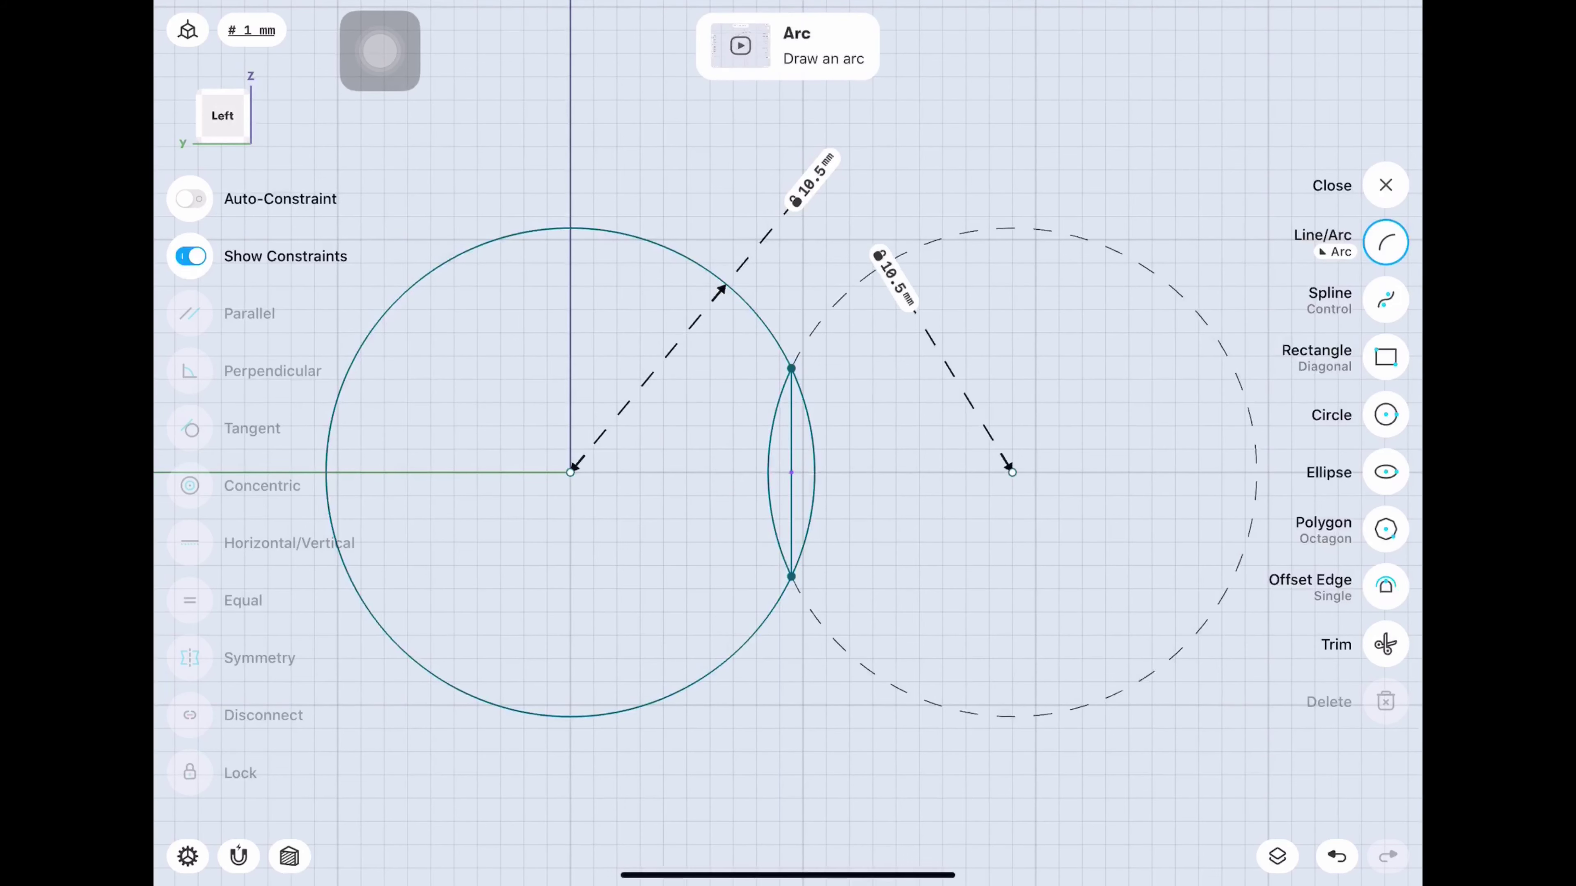
key(Escape)
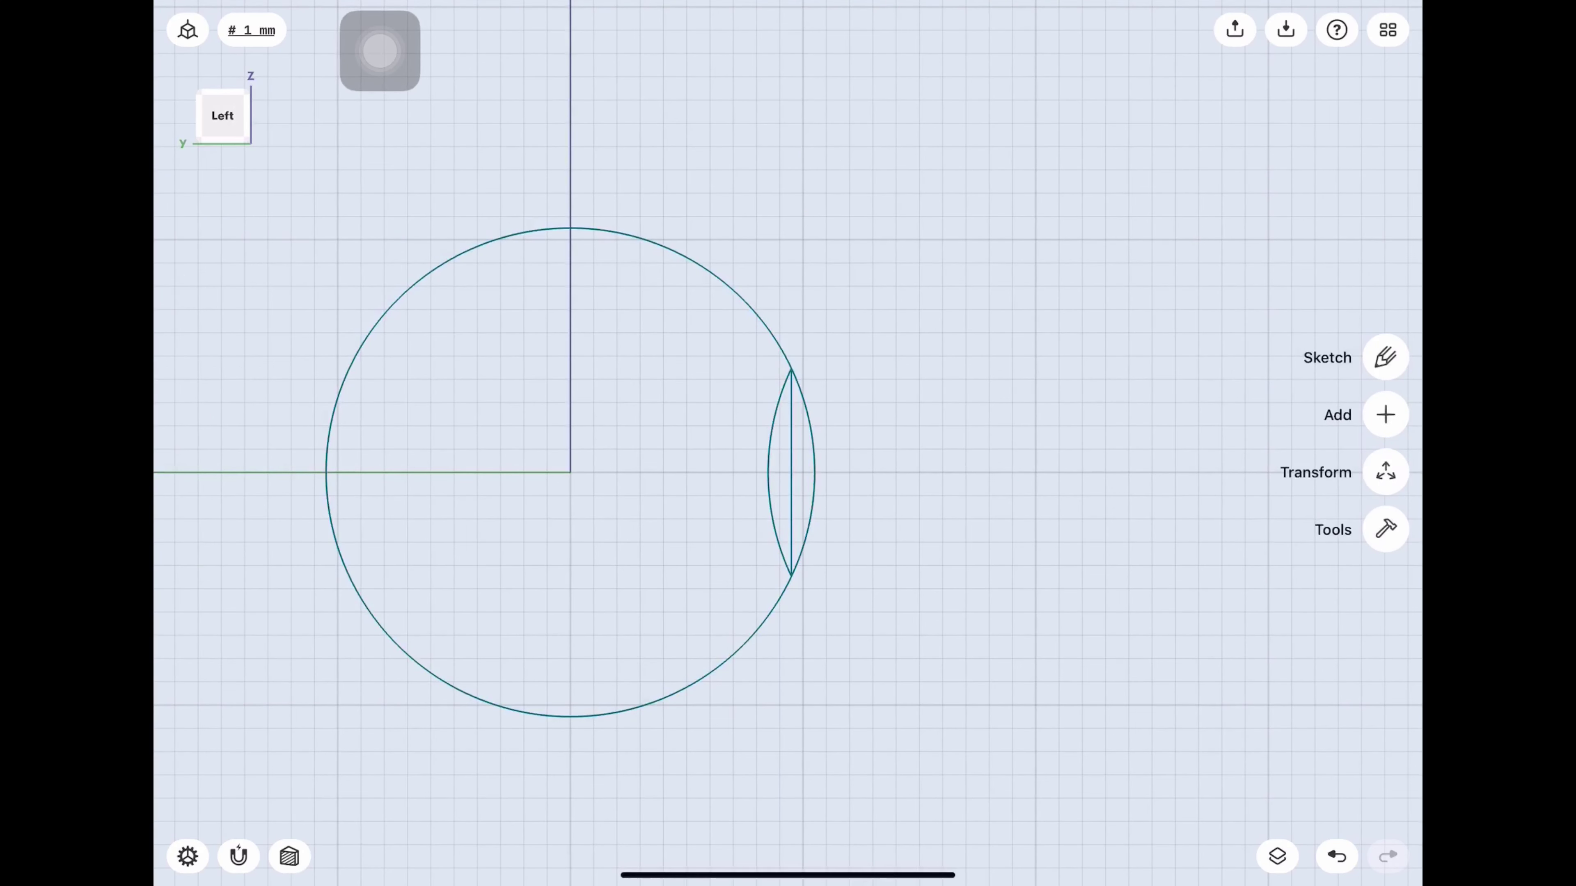
click(791, 472)
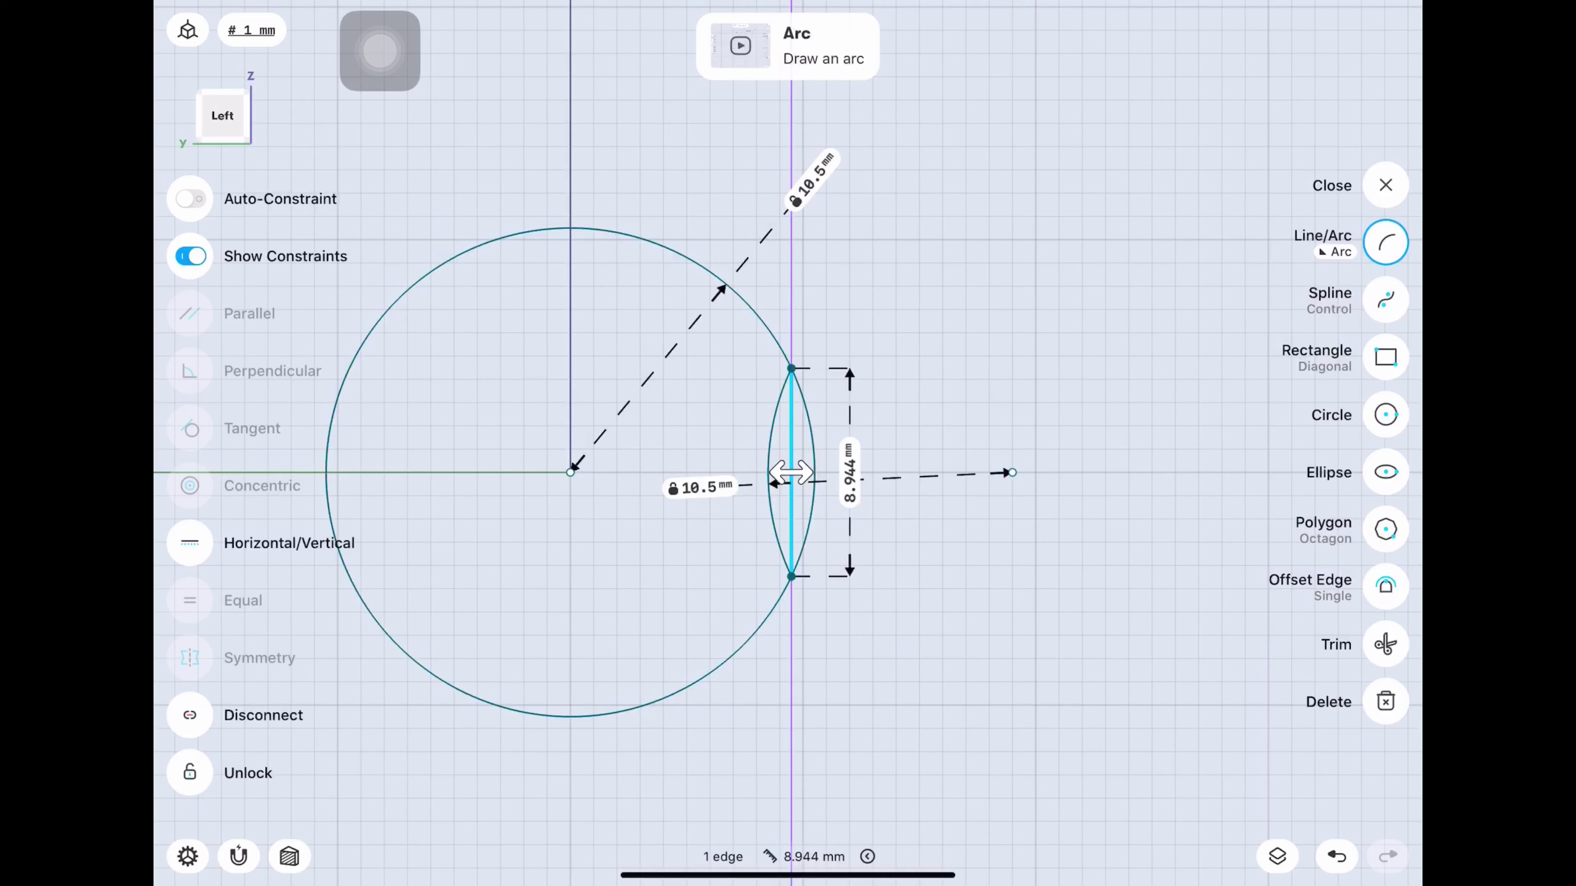
key(Escape)
key(Escape)
Rotate-copy the arc around the circle centre into six arcs spaced every 60°.
click(1386, 472)
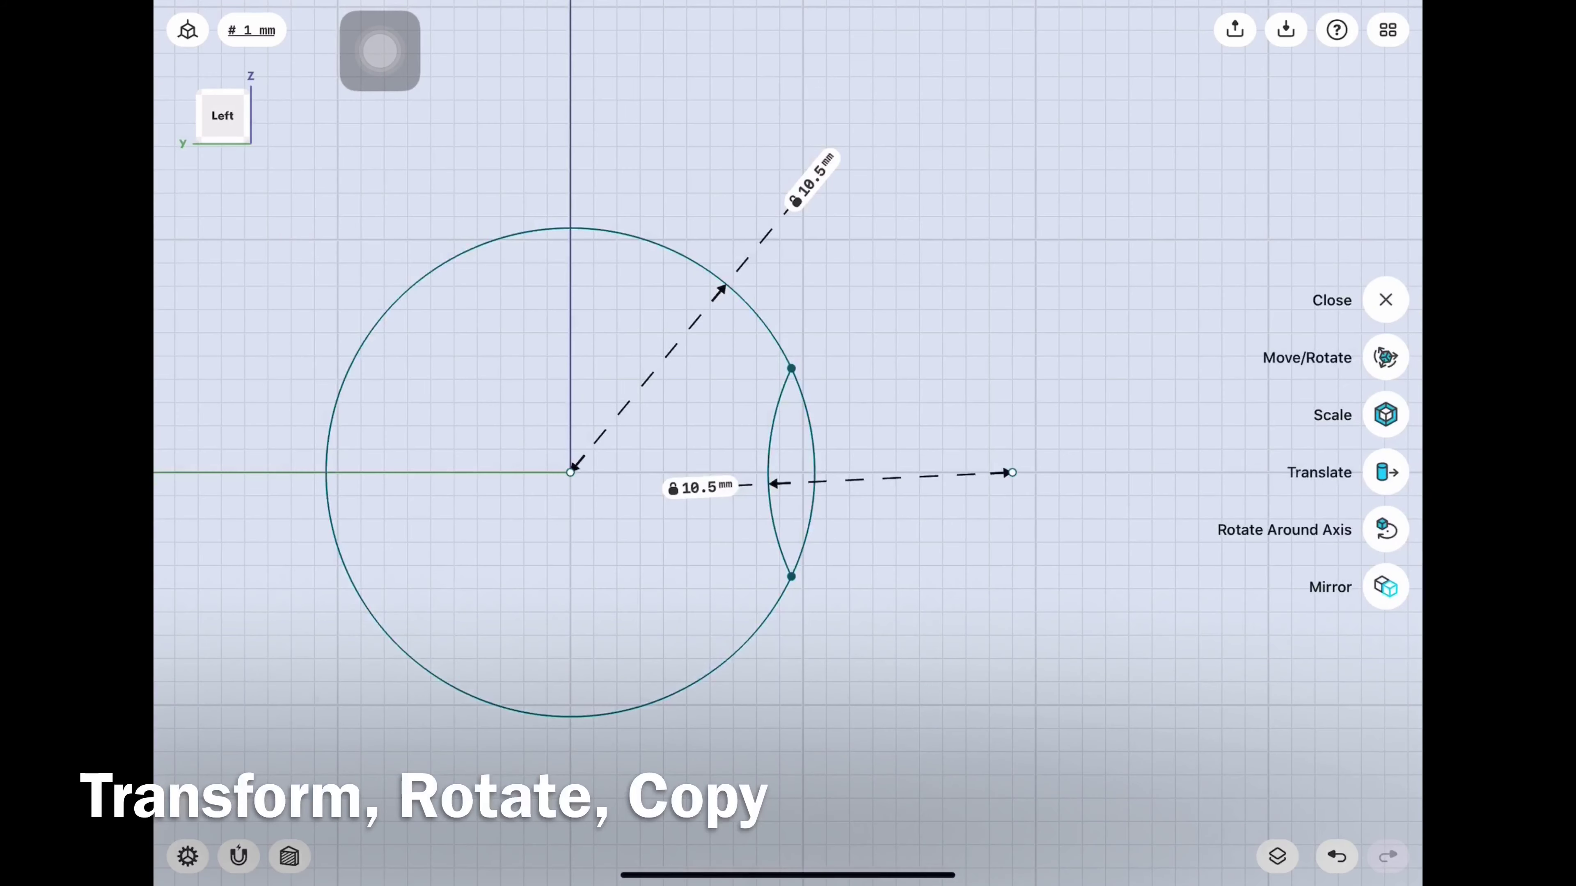
click(1385, 357)
click(769, 473)
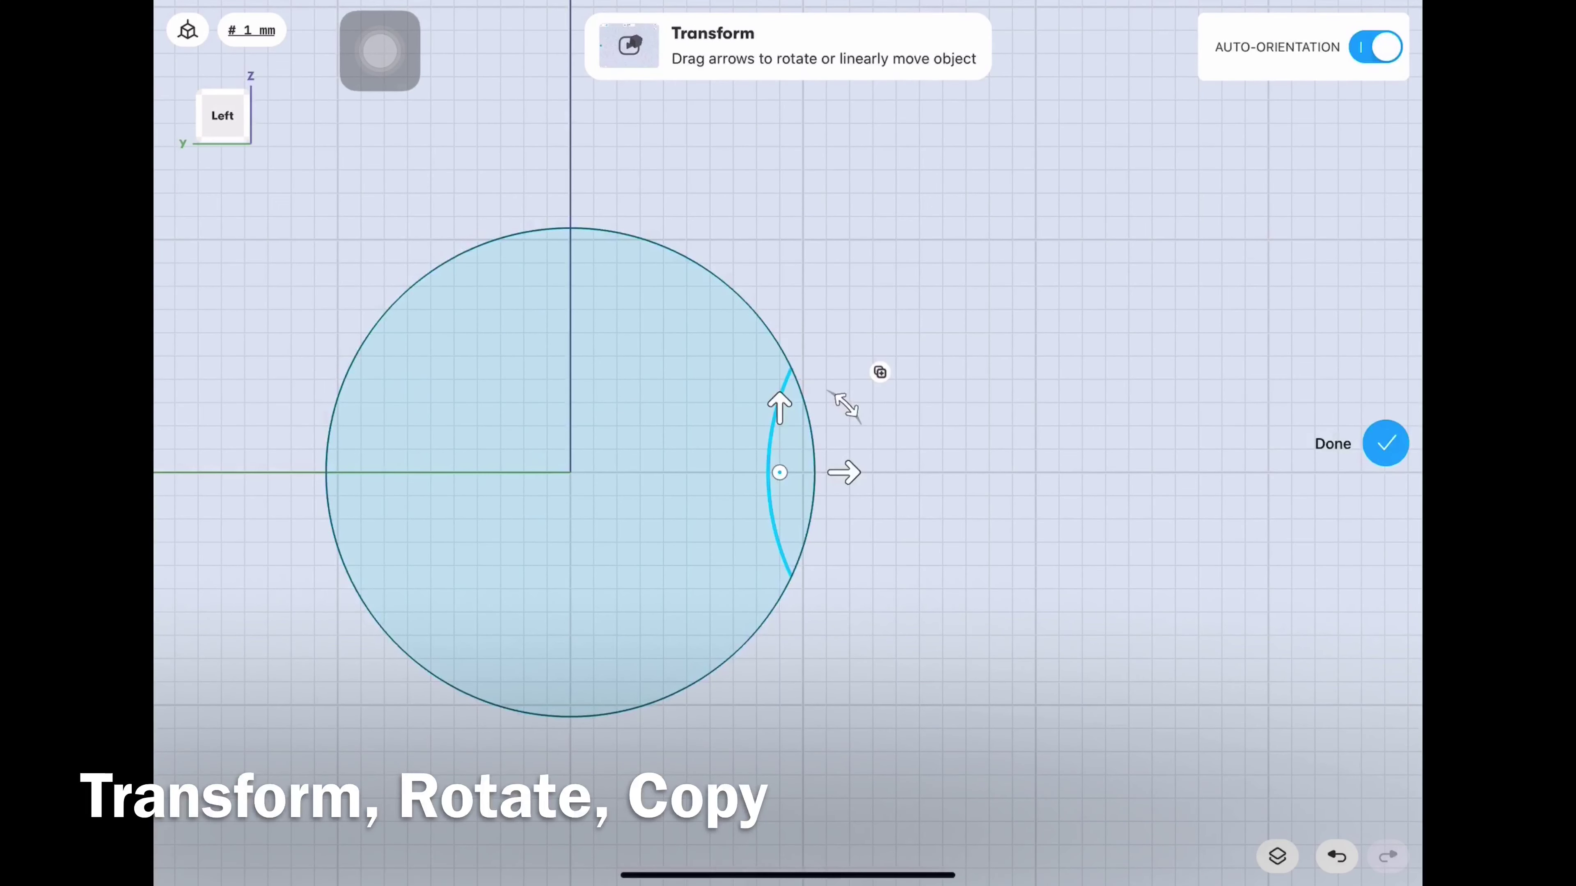
drag(779, 472, 570, 472)
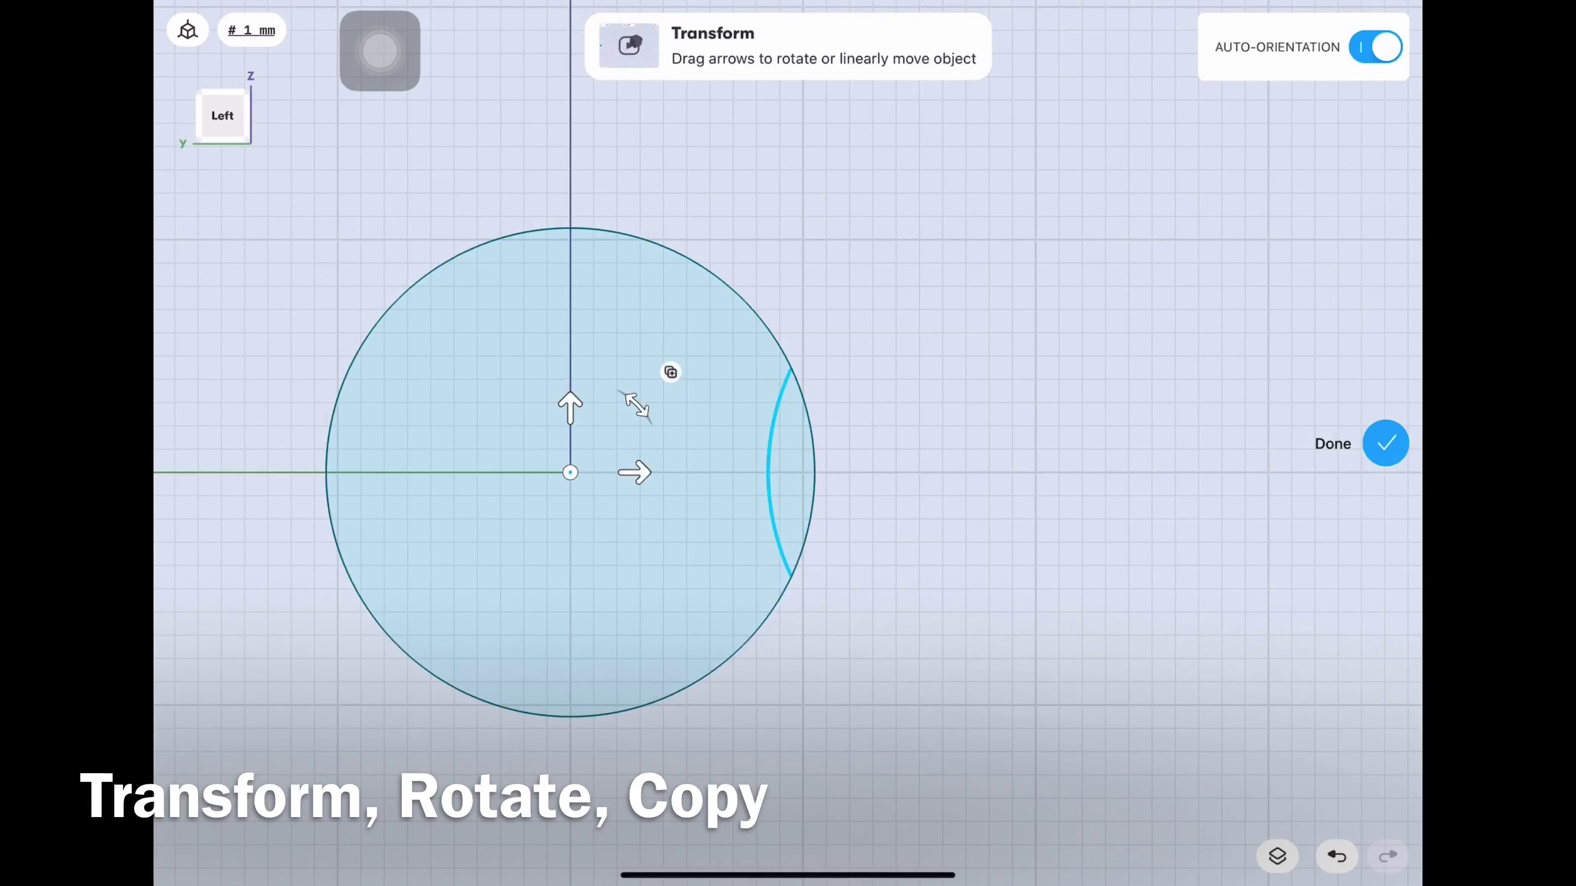
click(671, 371)
mouse_move(636, 406)
mouse_down()
mouse_move(587, 379)
mouse_move(545, 380)
mouse_move(477, 448)
mouse_move(492, 526)
mouse_move(552, 563)
mouse_move(590, 563)
mouse_move(647, 527)
mouse_up()
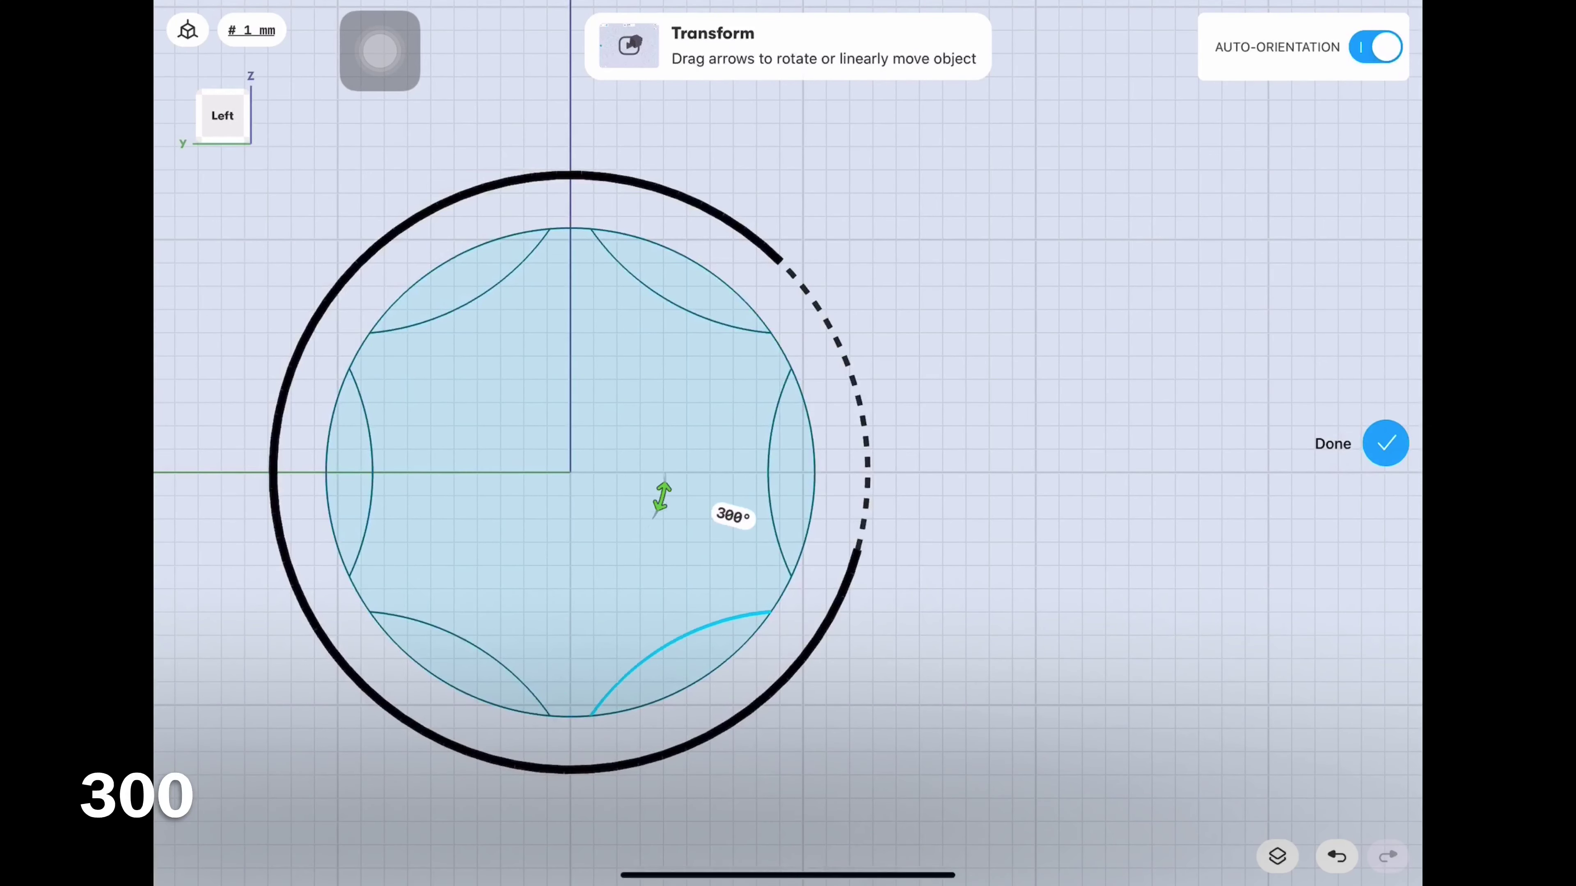
click(1386, 444)
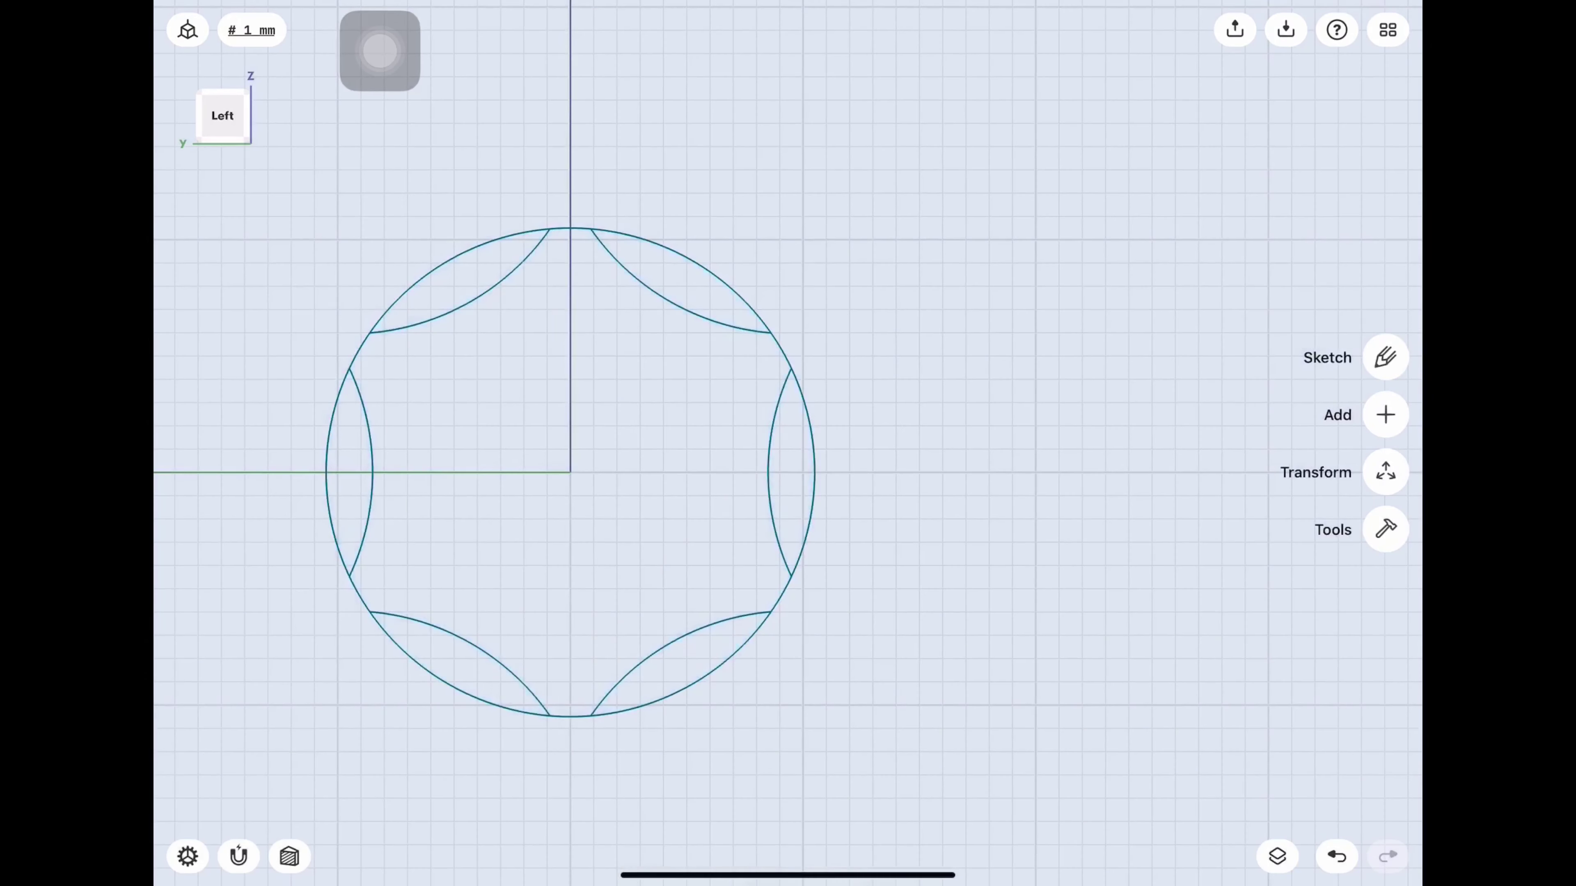
Exit the sketch and select all six lens-shaped sliver faces.
click(1386, 357)
drag(349, 576, 792, 577)
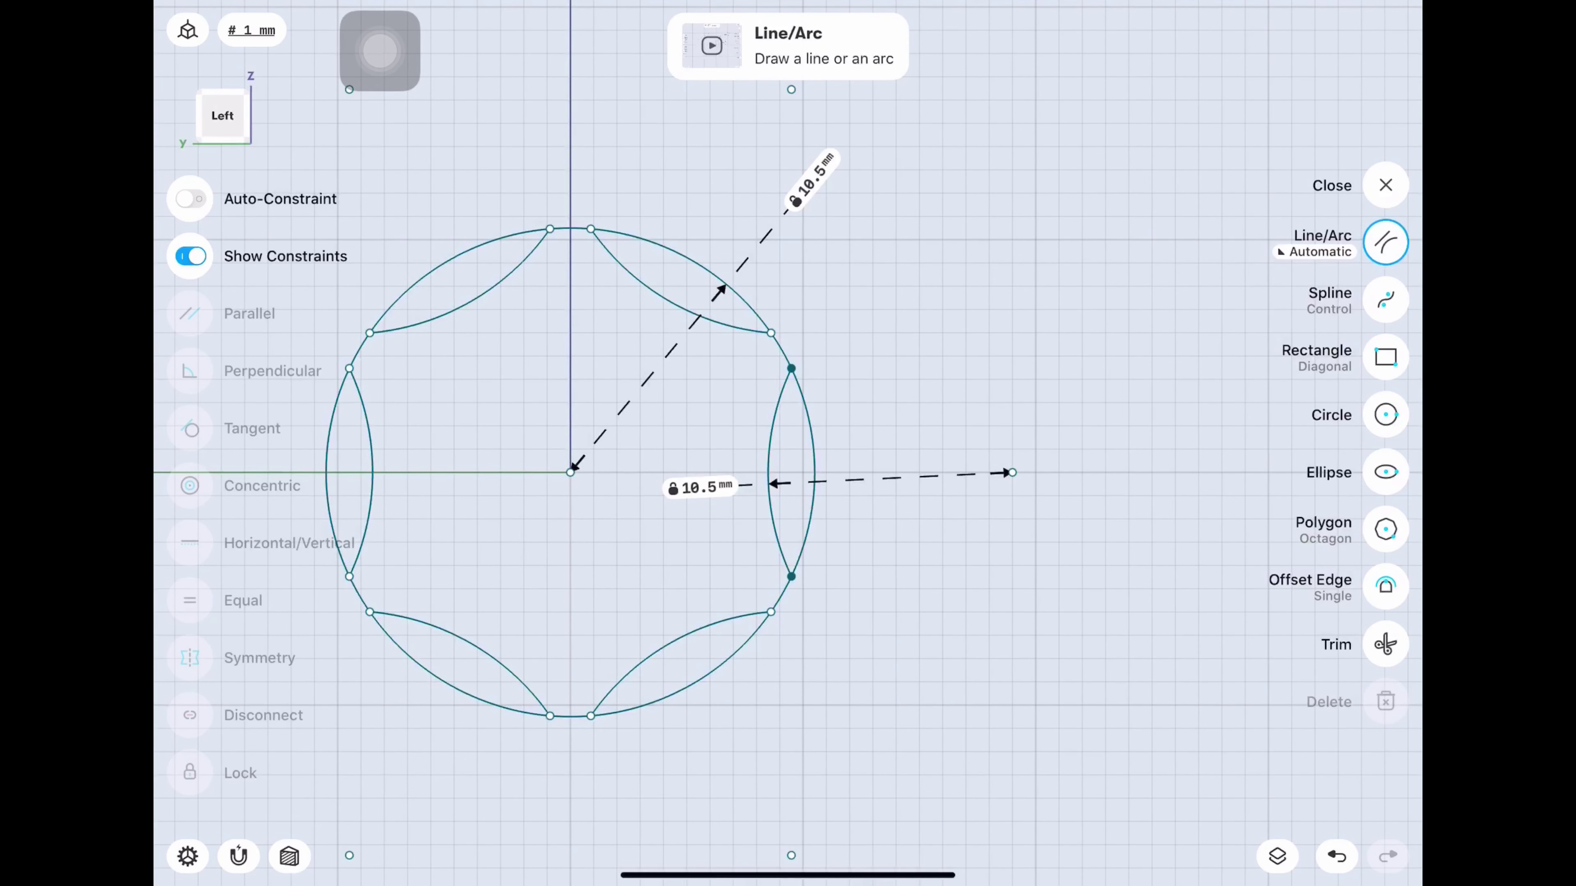
click(1386, 185)
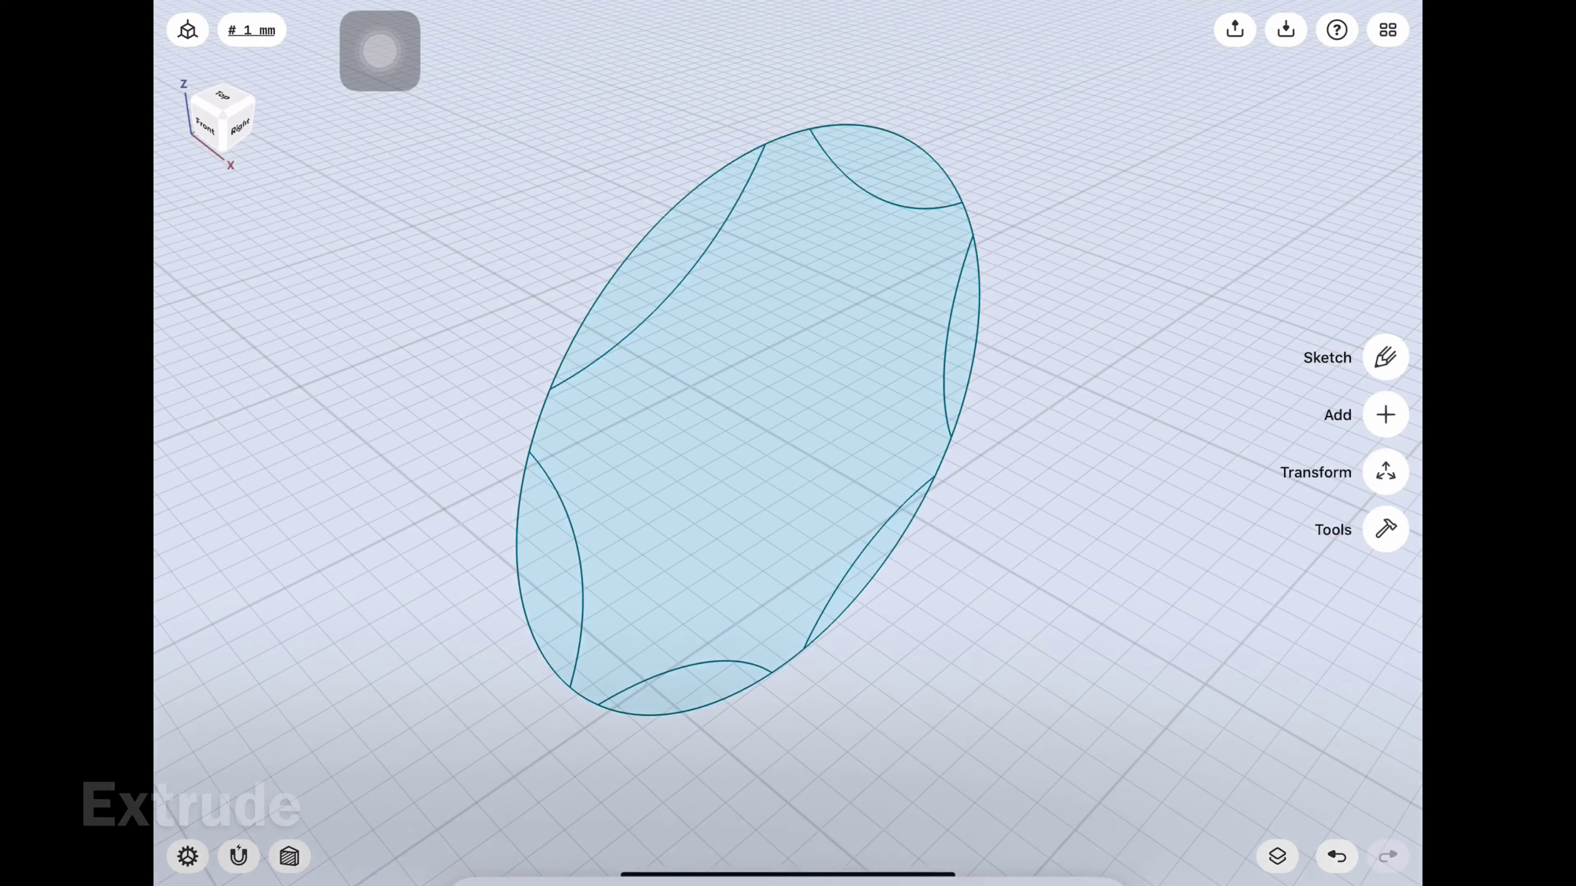
click(962, 342)
click(868, 562)
click(682, 685)
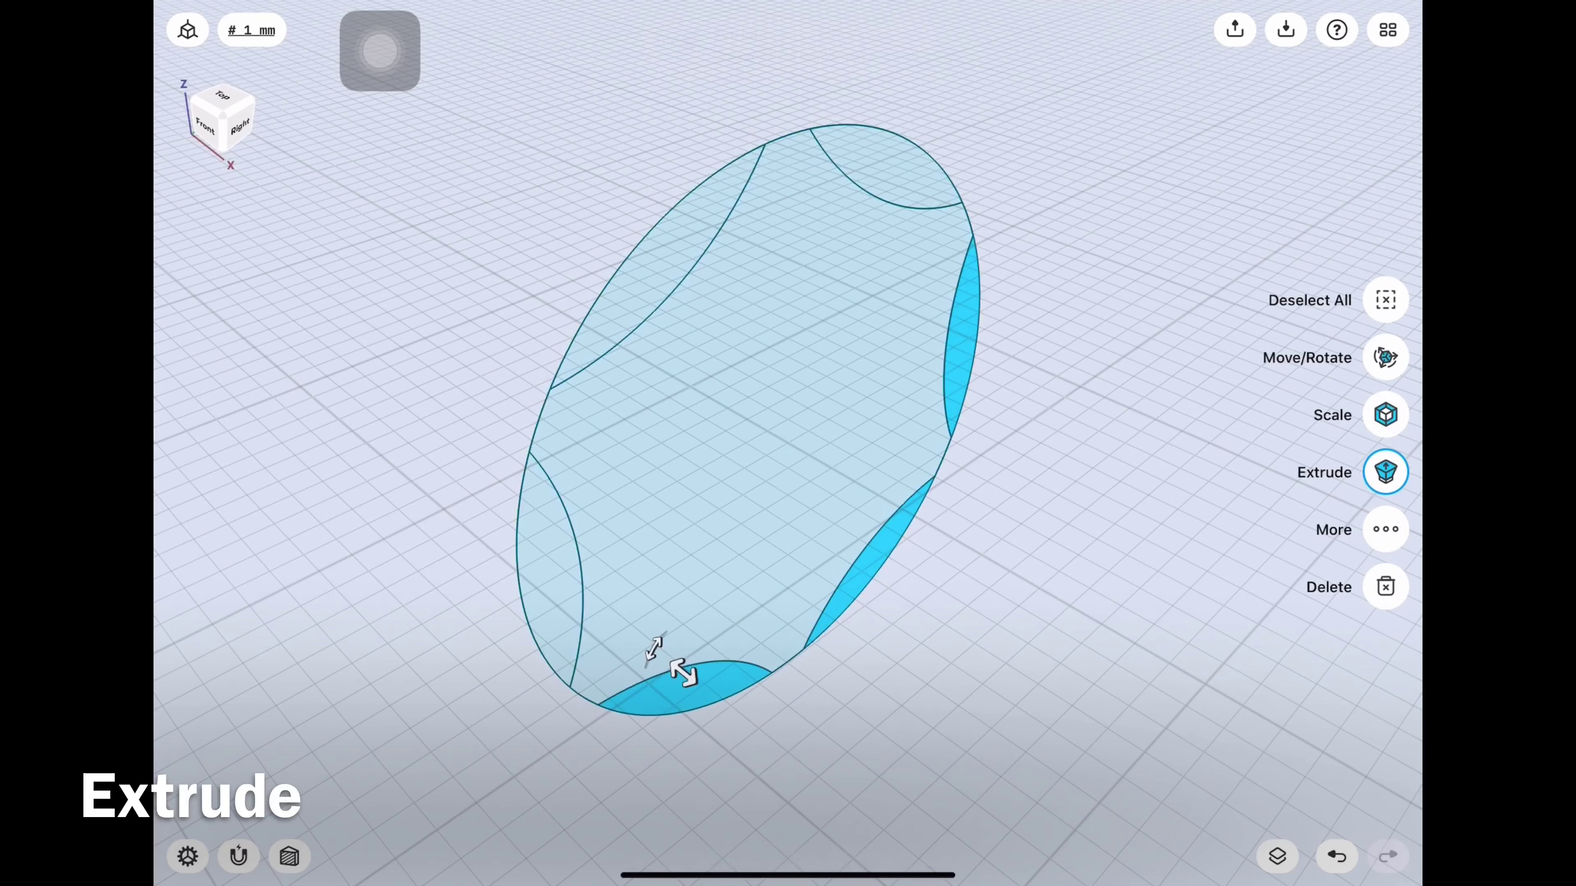
click(546, 565)
click(881, 167)
click(658, 261)
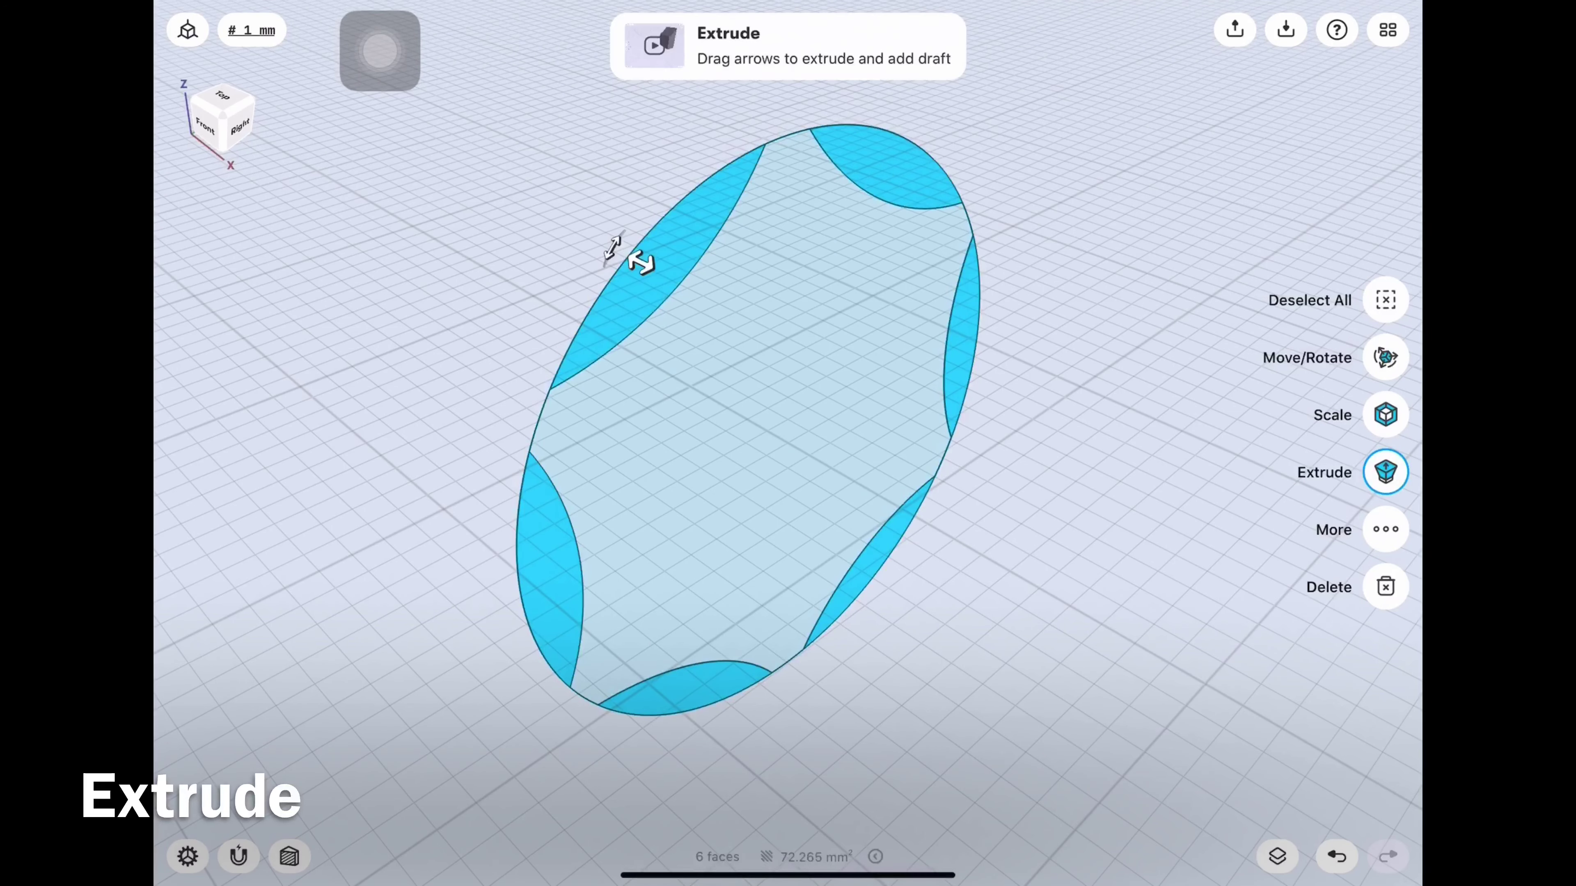
scroll(745, 422, down, 5)
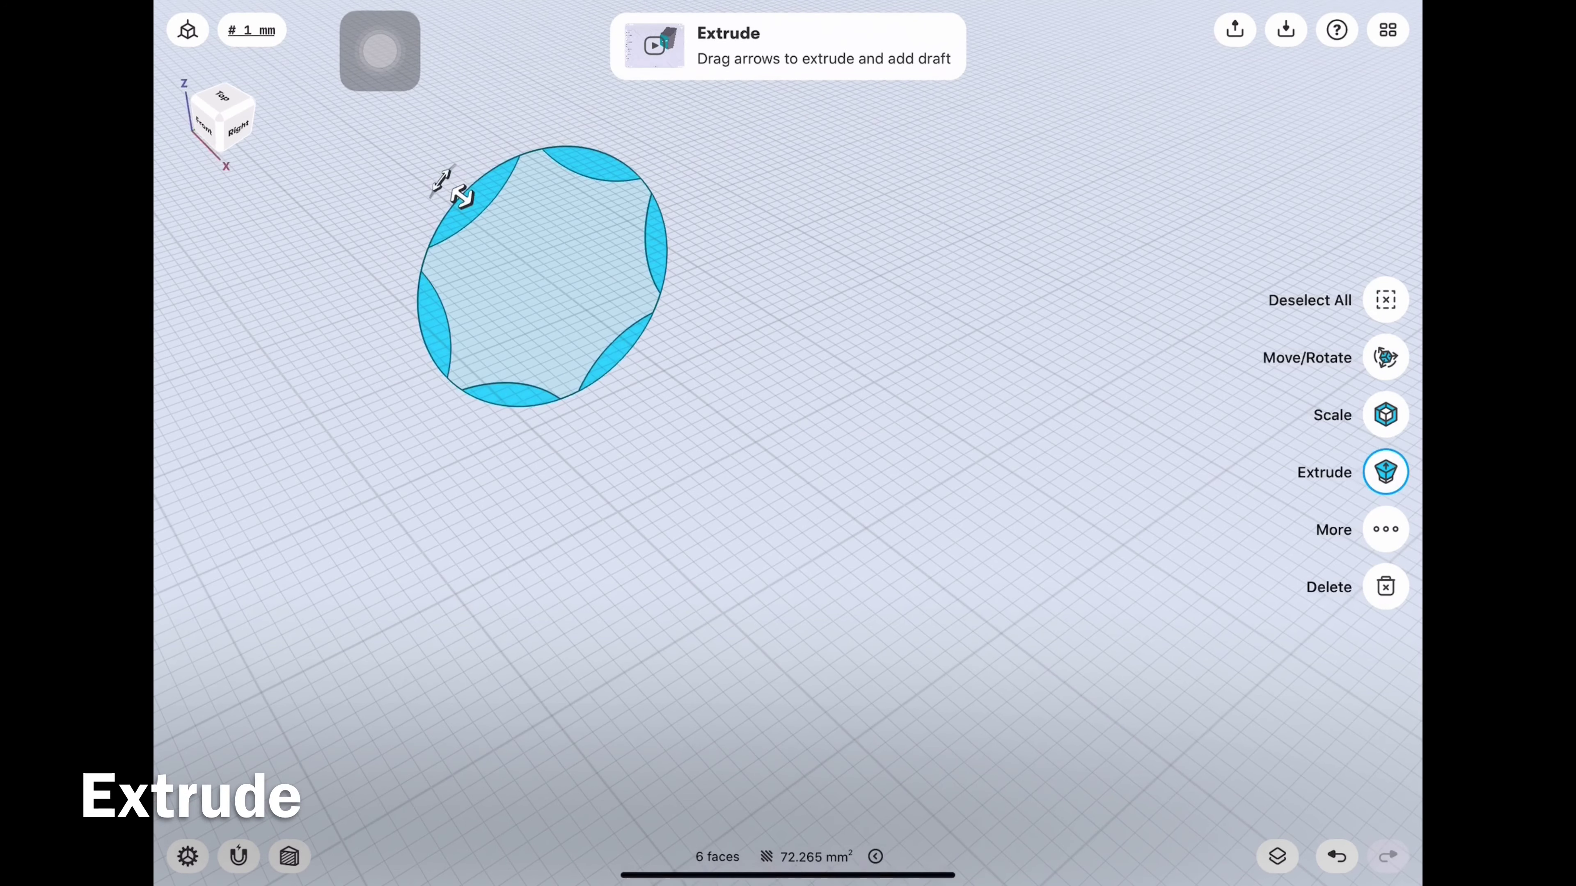
Extrude the selected slivers -85 mm and clear the selection.
mouse_move(433, 198)
mouse_down()
mouse_move(488, 216)
mouse_move(1204, 758)
mouse_up()
click(841, 483)
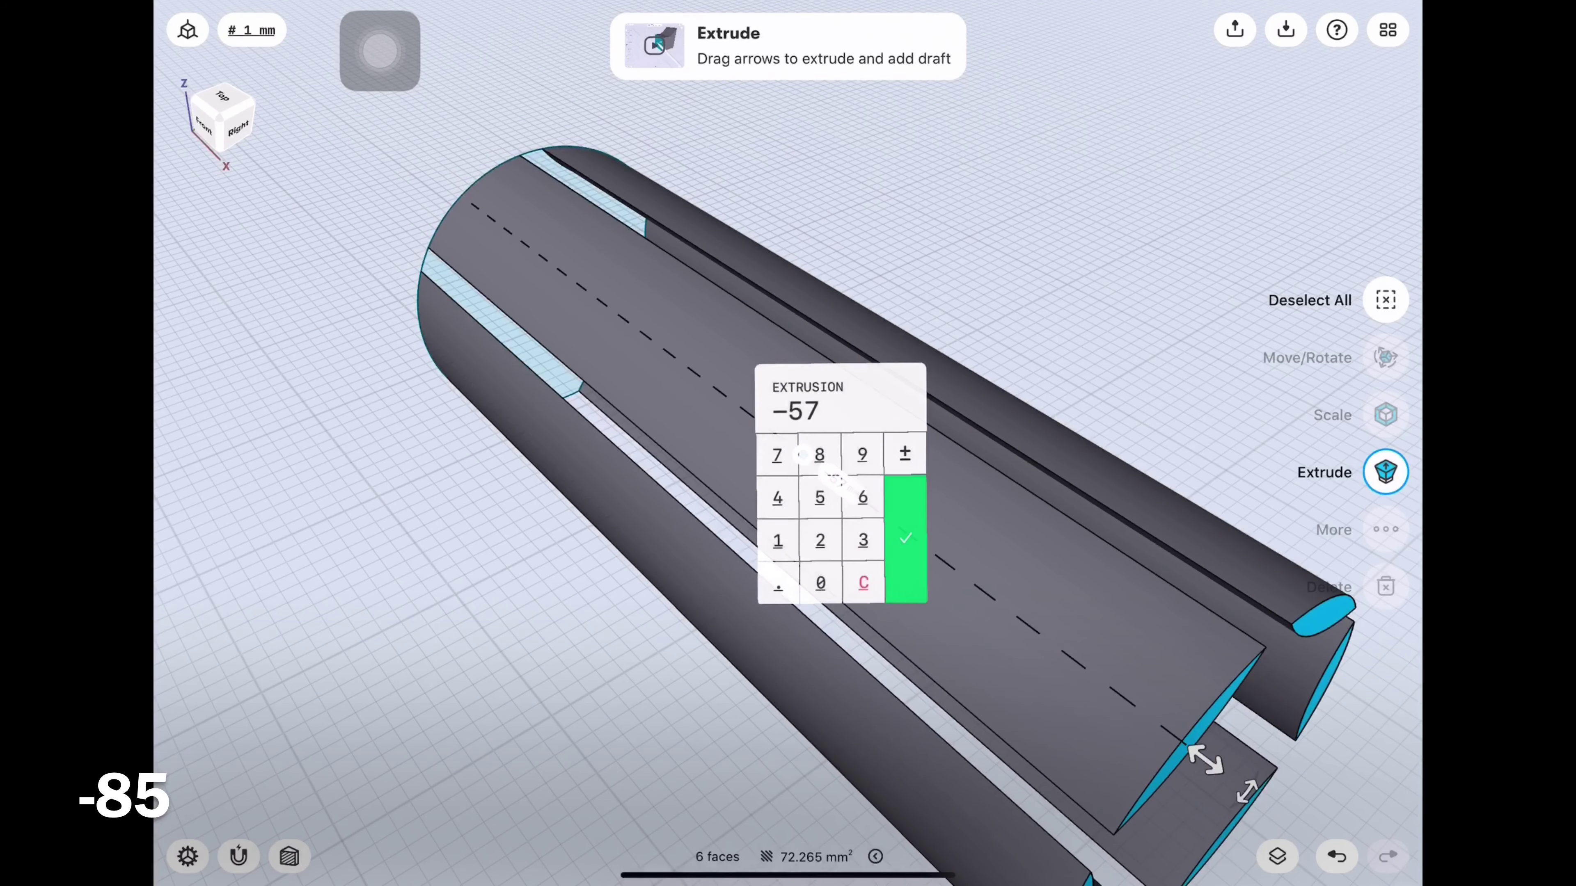
text(-85)
key(Return)
click(1386, 300)
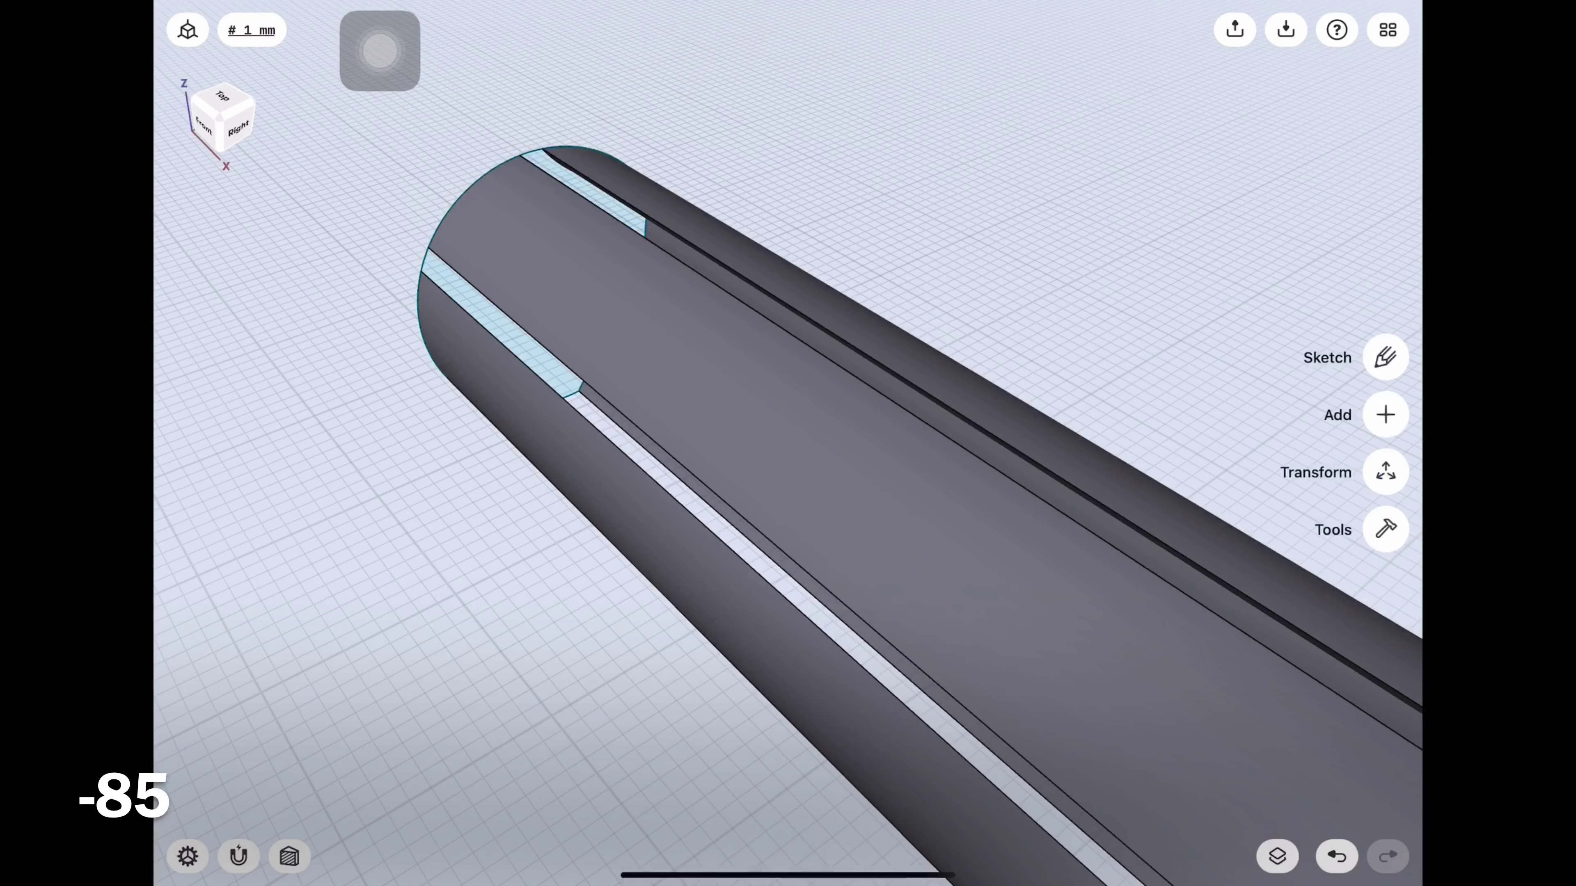
Make Body 01 visible again and orbit to a three-quarter view.
scroll(788, 444, down, 5)
click(1278, 857)
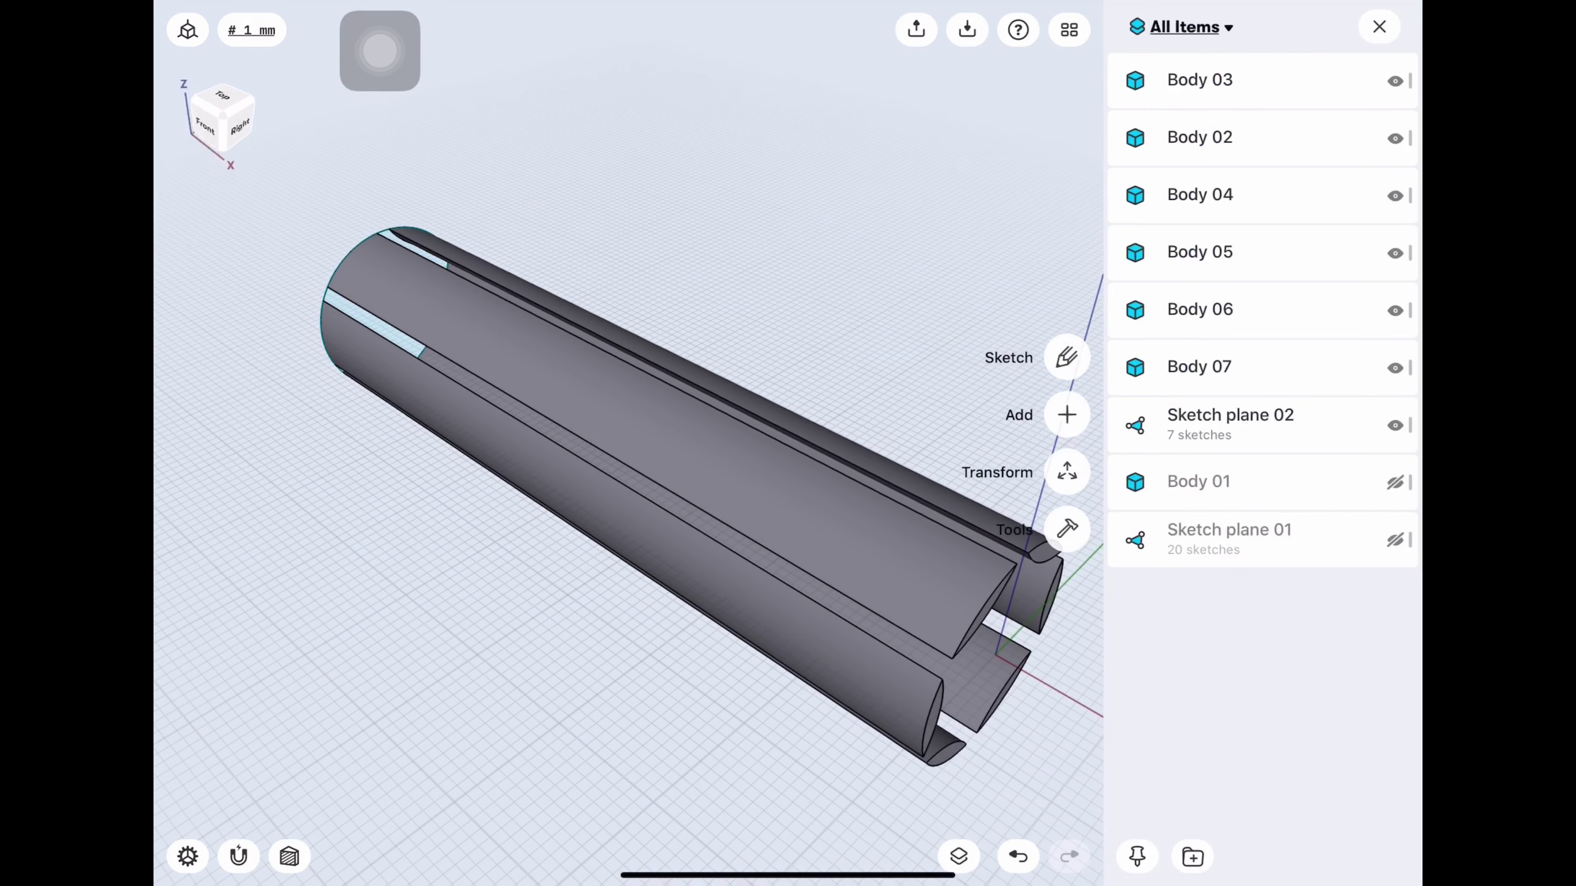
click(1394, 482)
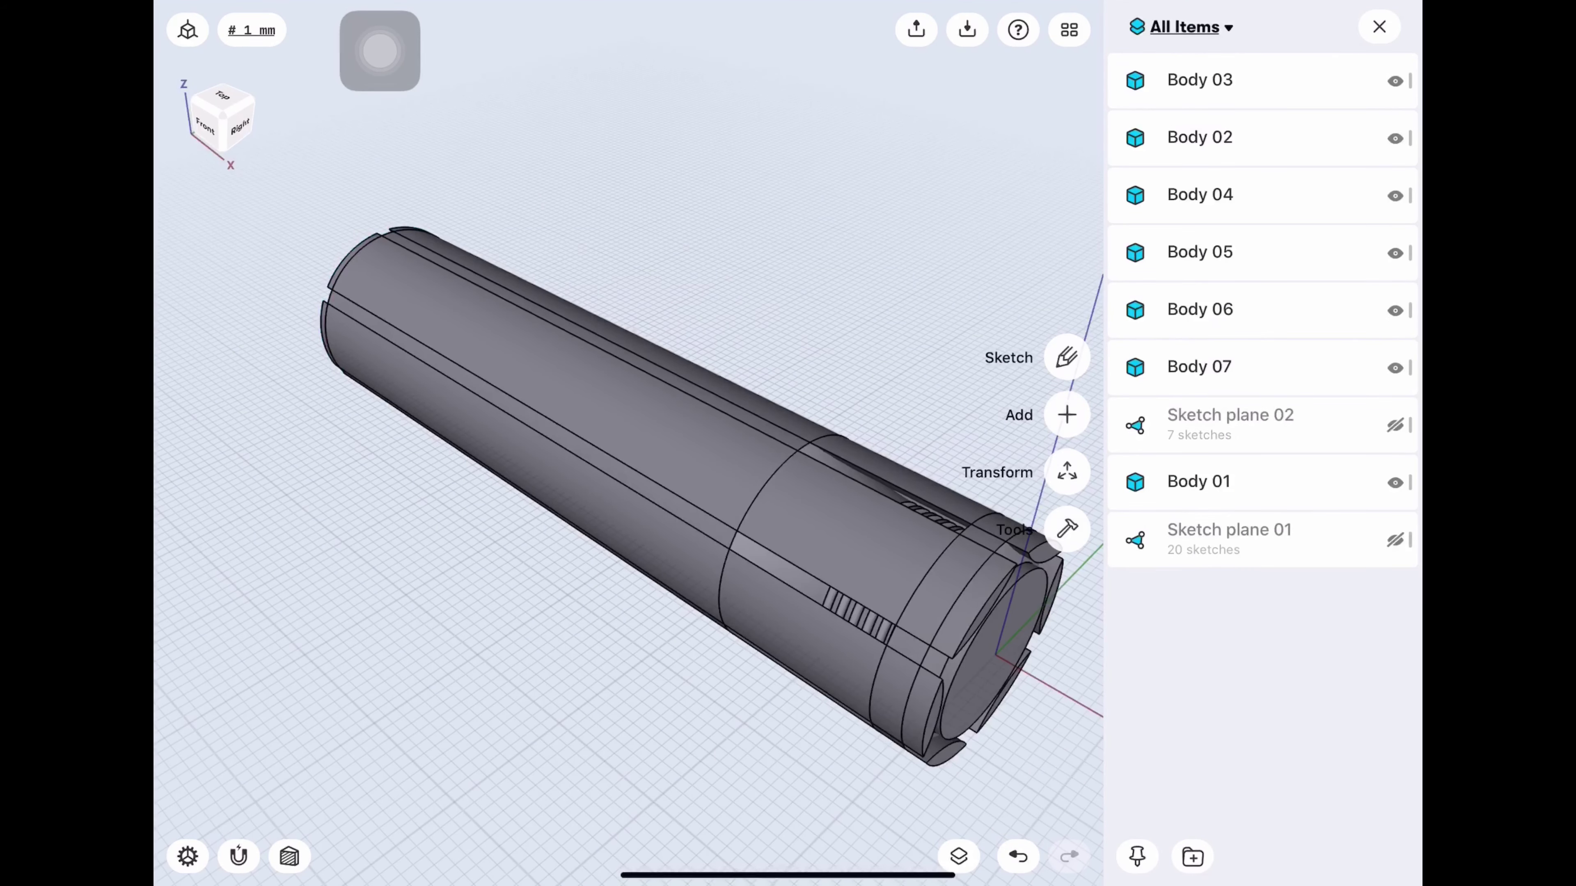
click(1379, 27)
mouse_move(745, 558)
mouse_down()
mouse_move(931, 435)
mouse_move(621, 496)
mouse_up()
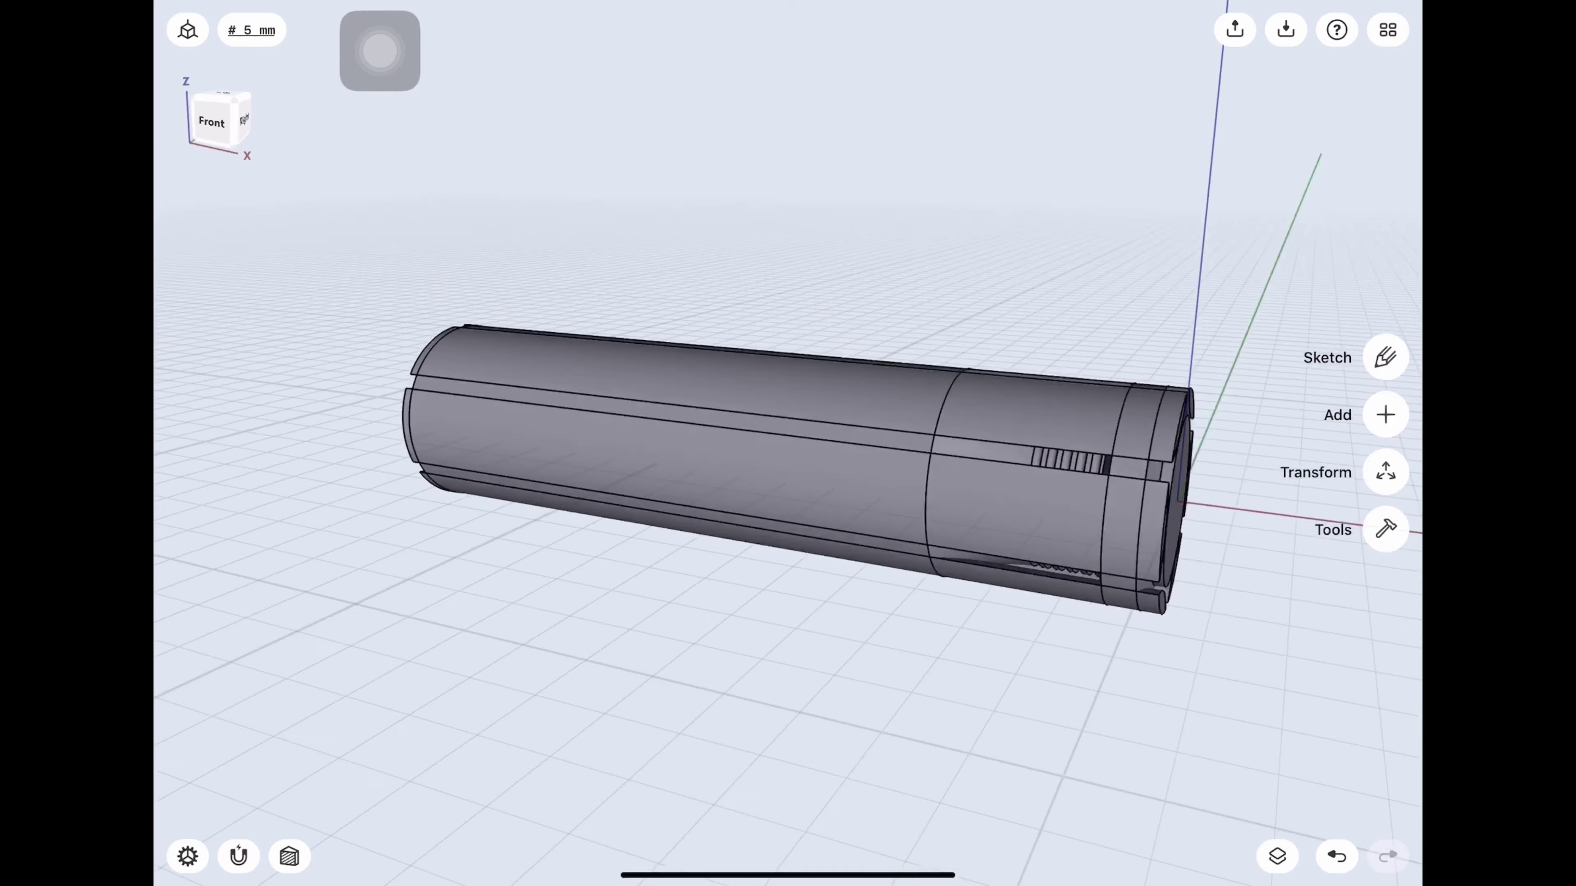
mouse_move(745, 434)
mouse_down()
mouse_move(682, 559)
mouse_move(621, 621)
mouse_up()
Subtract the extruded insert strips from the handle body to carve the flutes.
click(1385, 529)
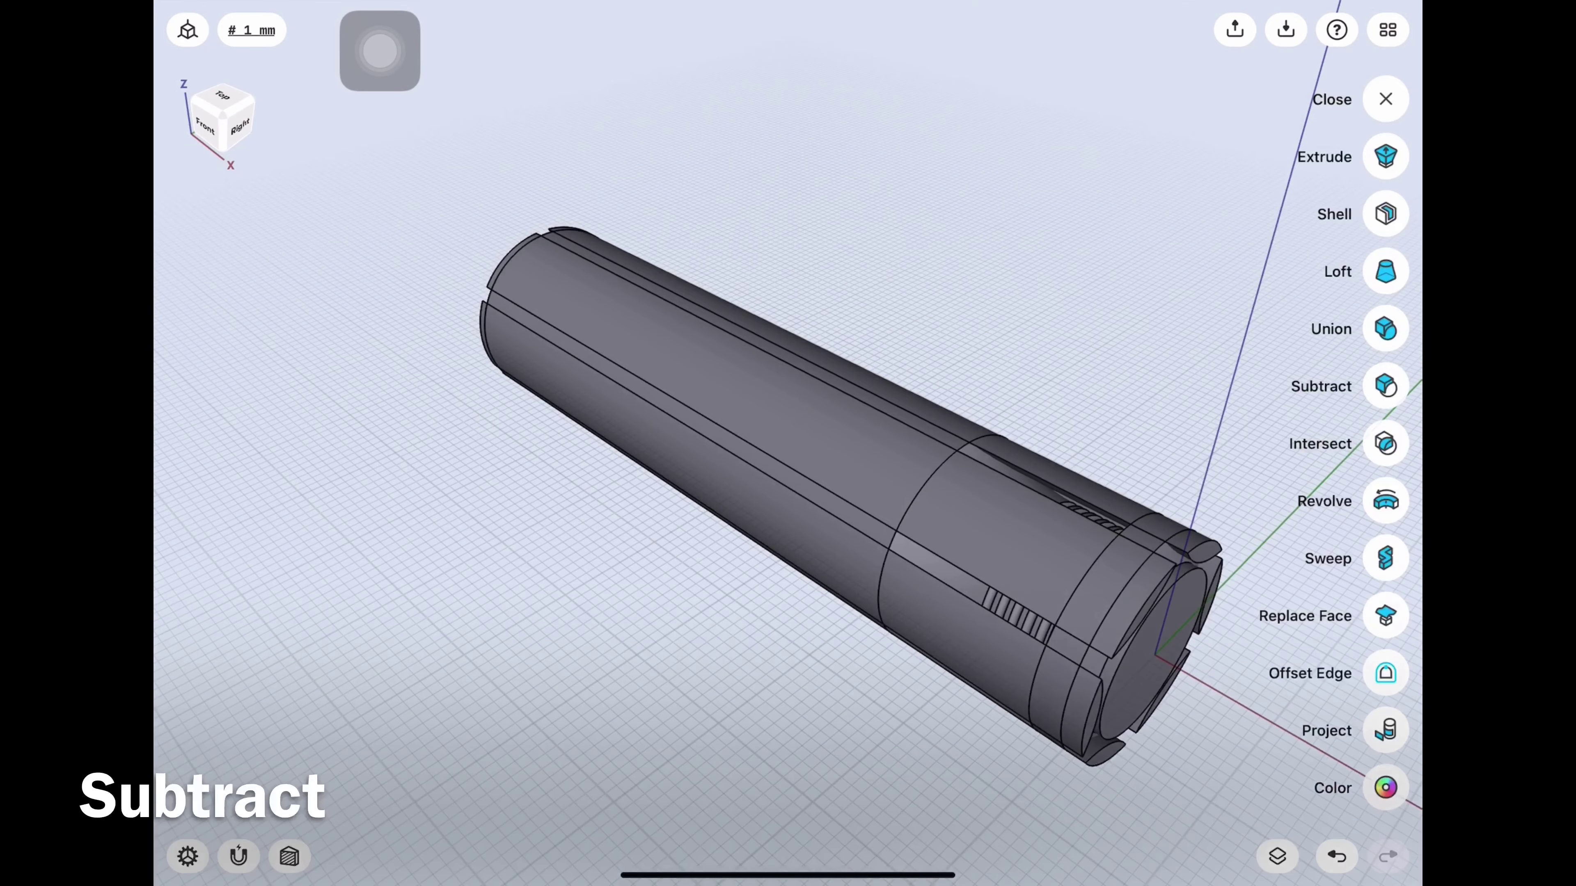
click(1386, 385)
click(745, 435)
click(1384, 415)
click(807, 496)
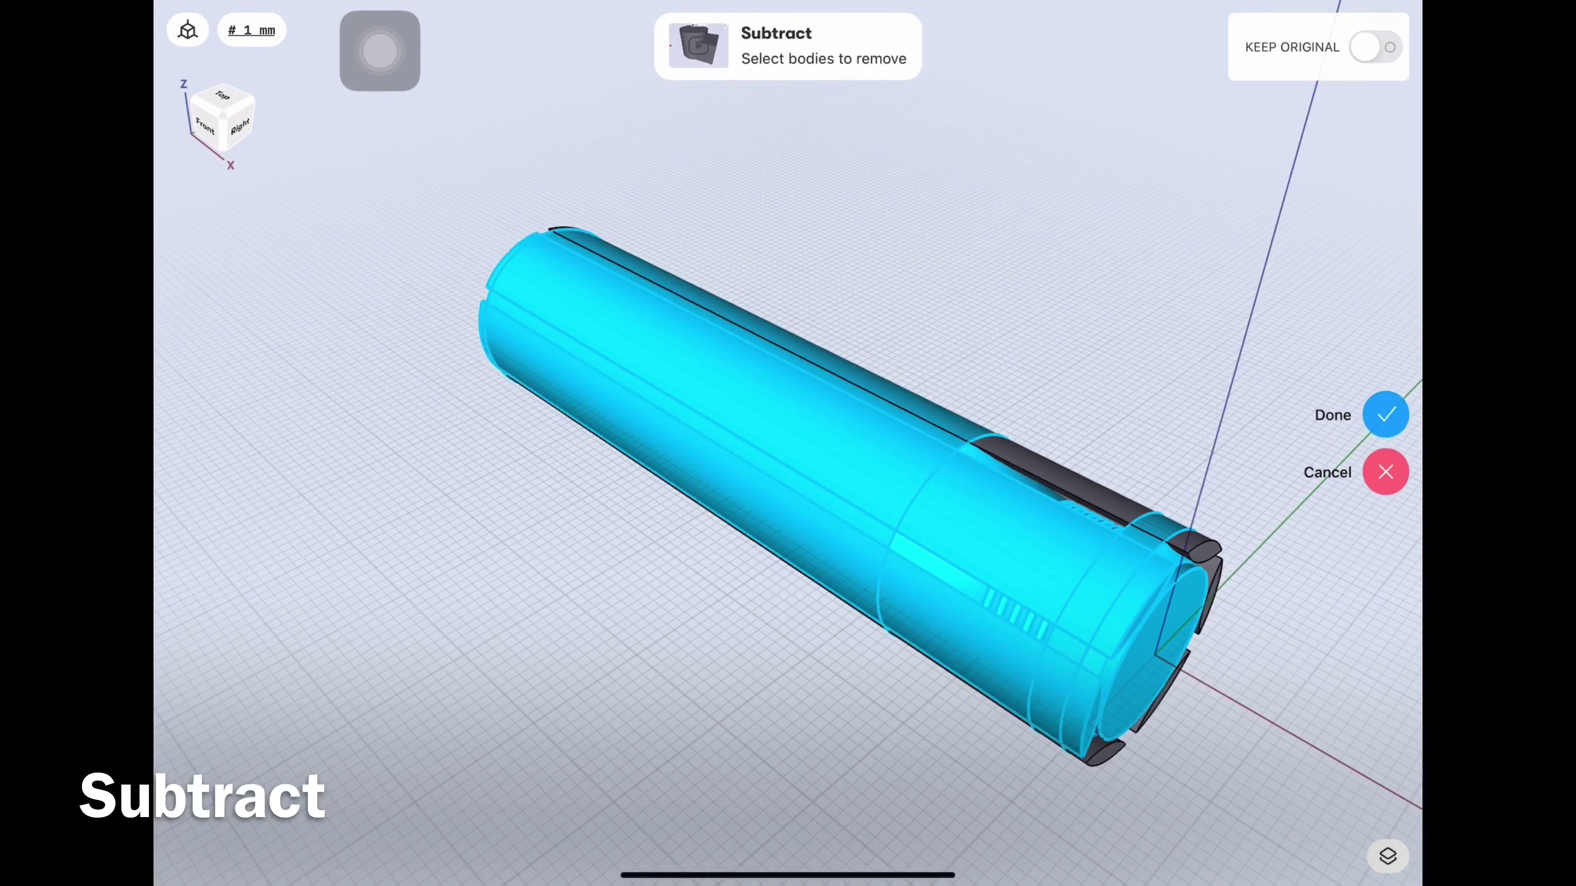
mouse_move(745, 435)
mouse_down()
mouse_move(806, 651)
mouse_move(776, 714)
mouse_up()
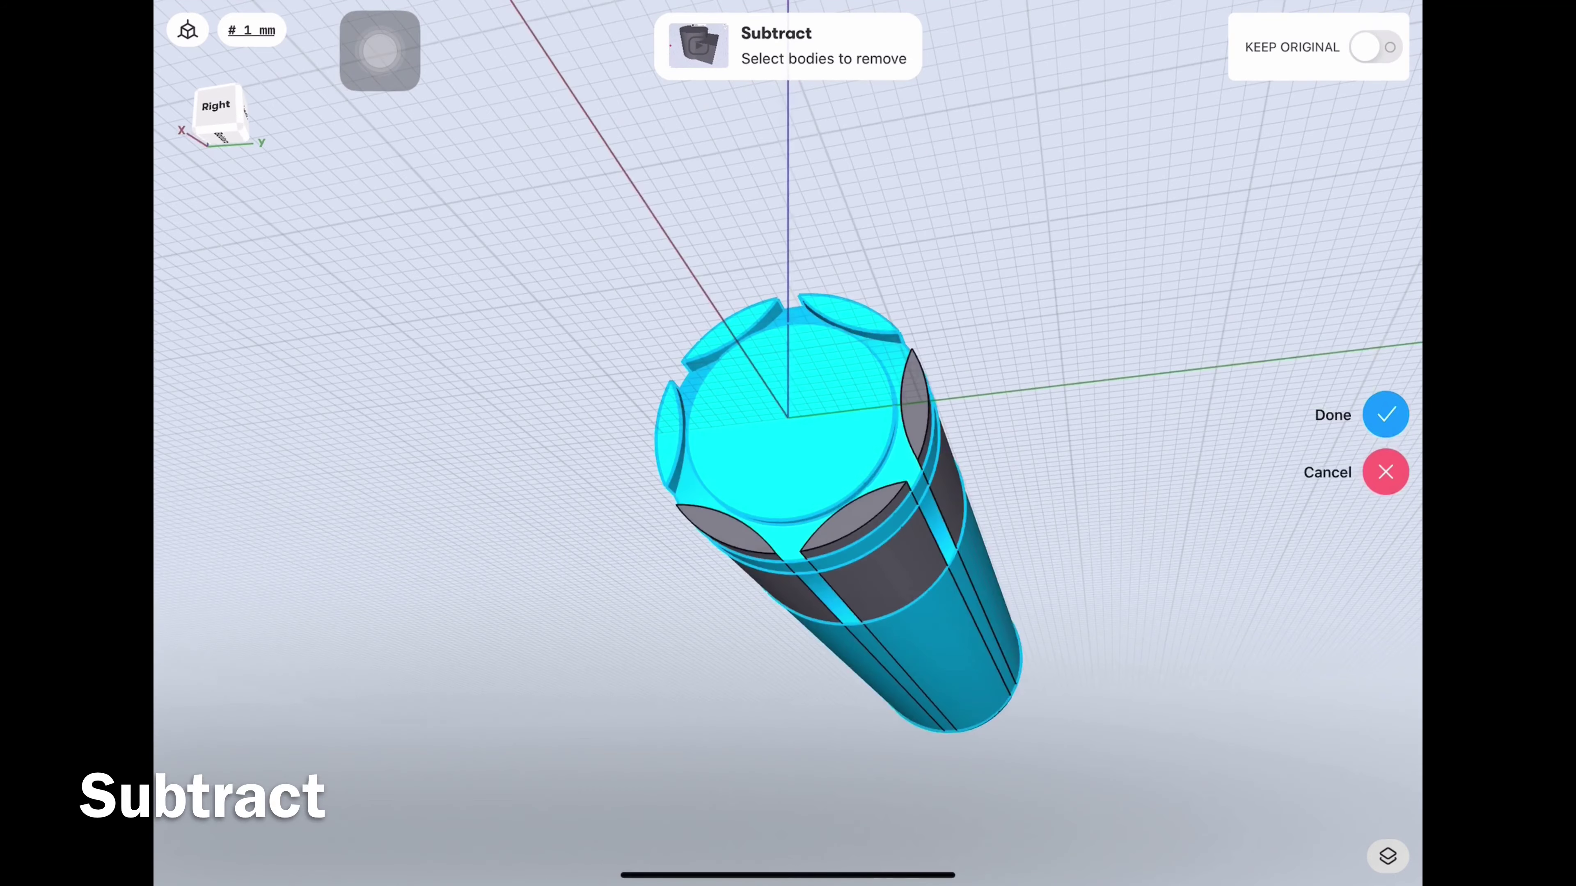
click(915, 423)
click(856, 515)
click(726, 527)
click(1385, 414)
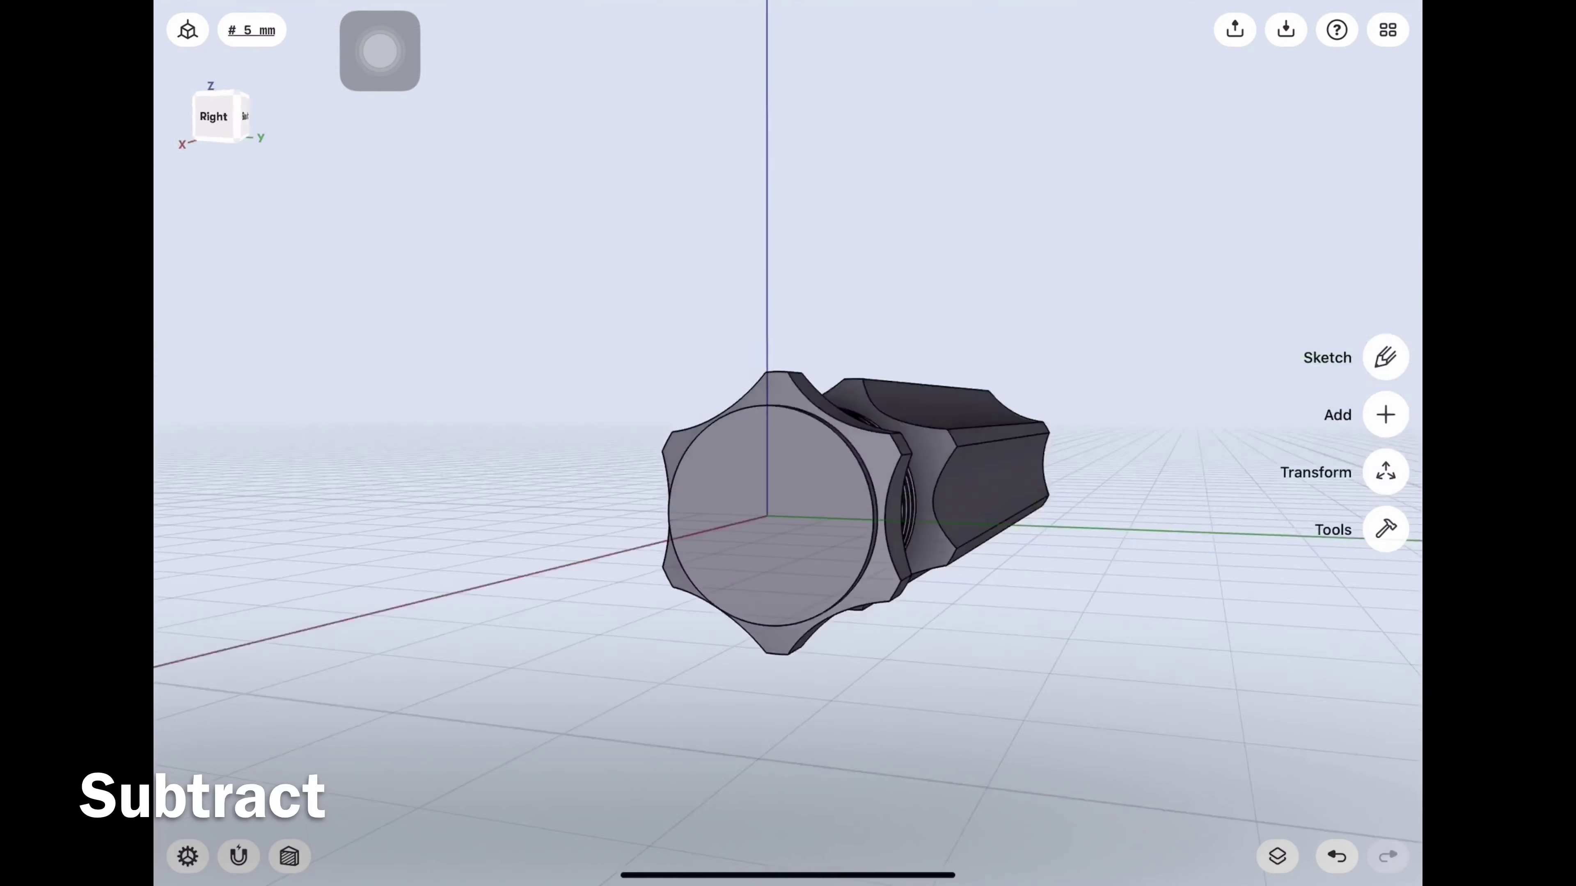
drag(806, 497, 899, 429)
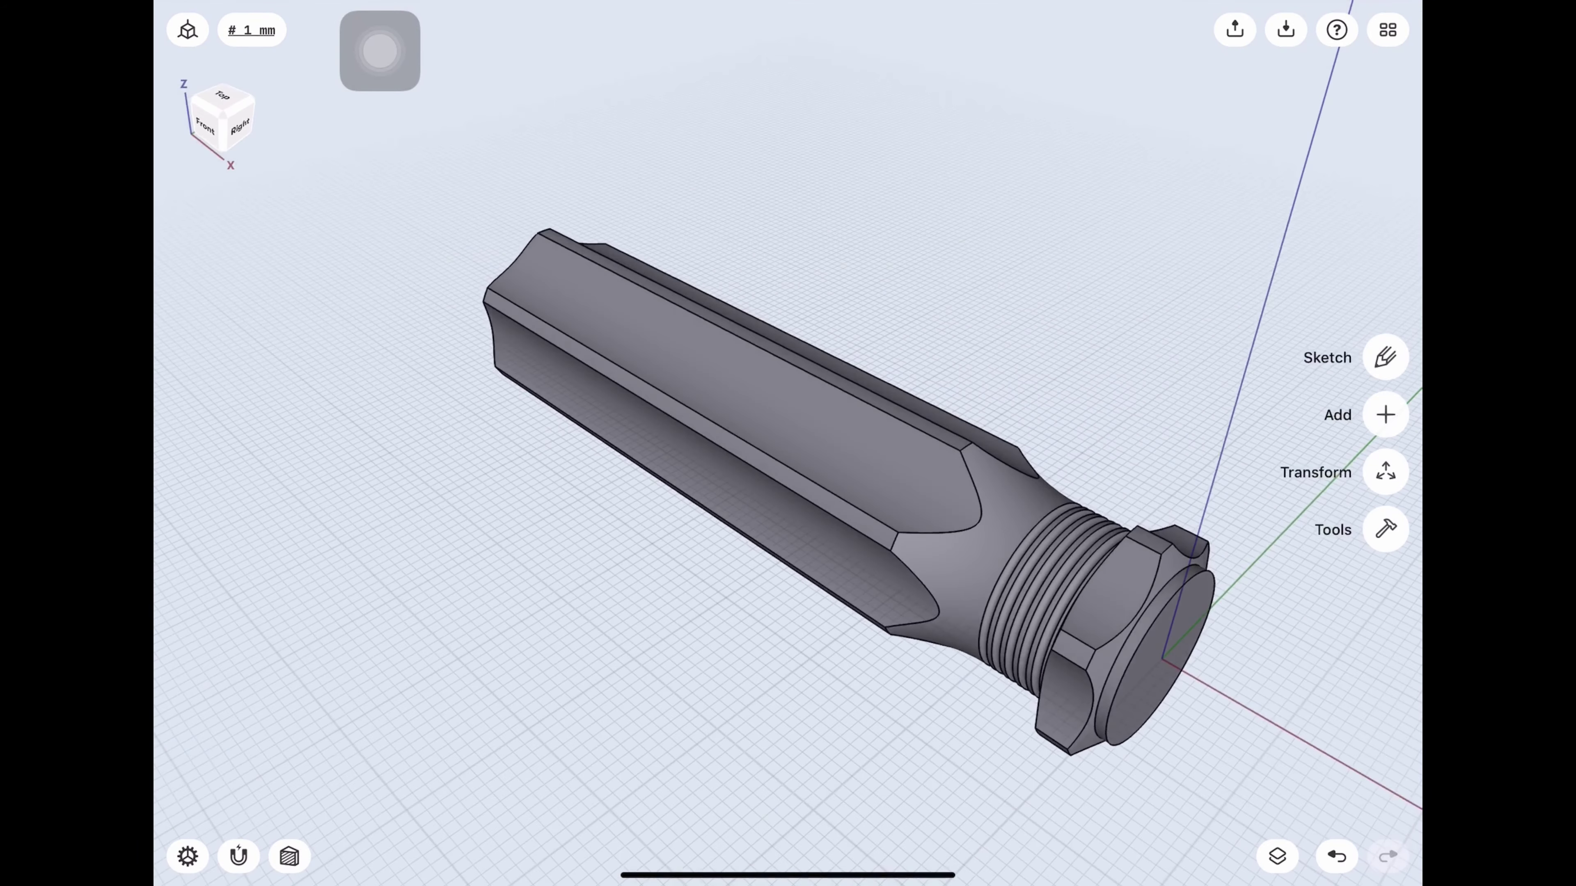
drag(806, 496, 682, 435)
Snap to the front view, hide Body 01 and start a sketch on the front plane.
click(211, 126)
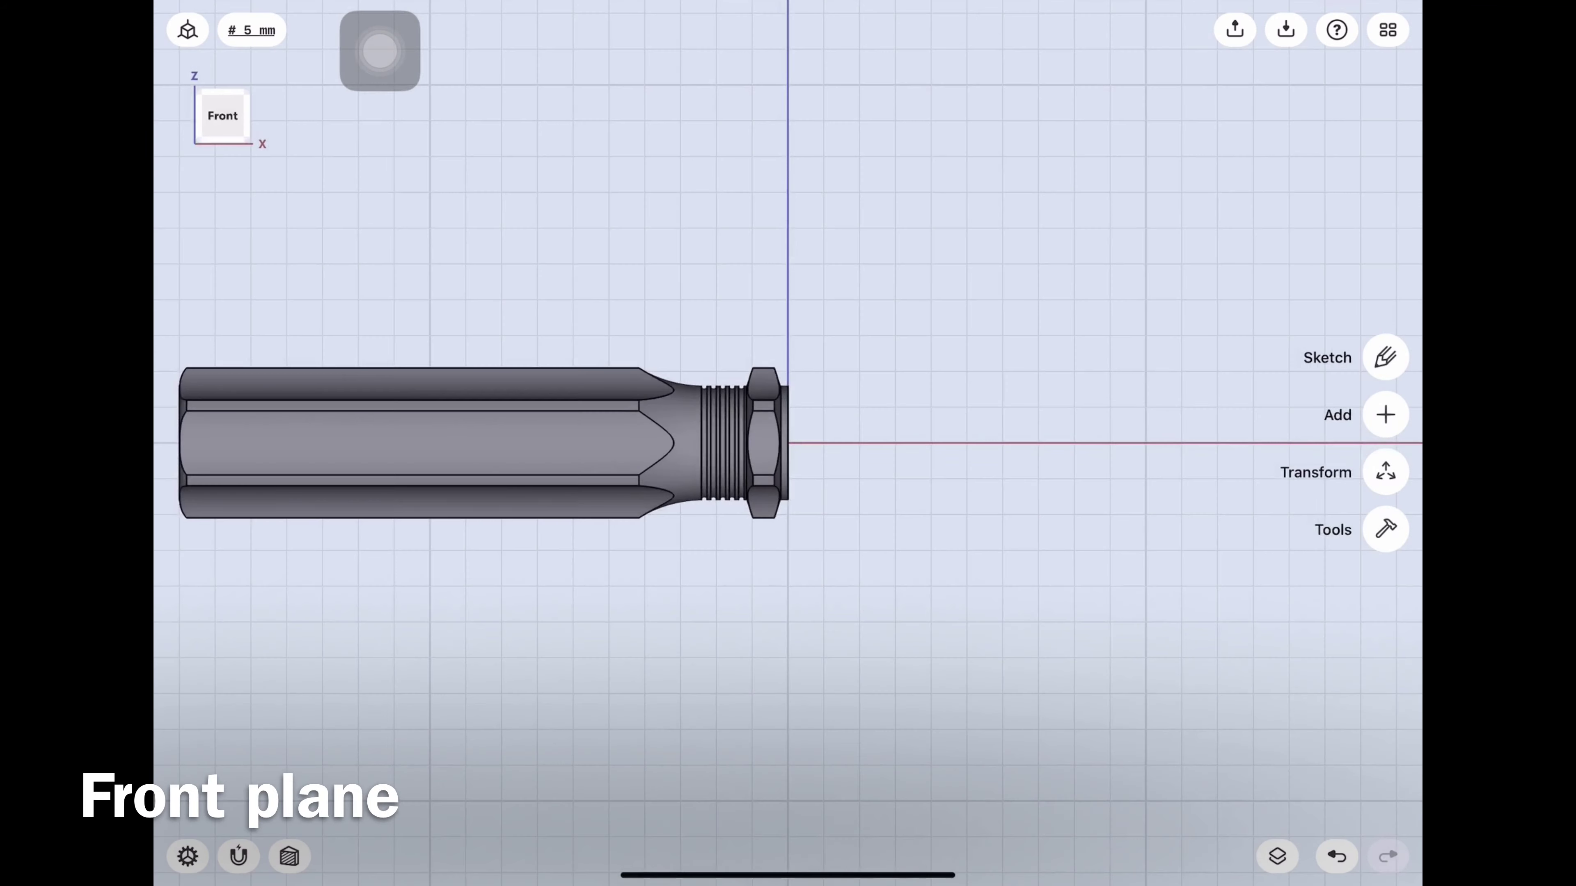
click(1277, 856)
click(1395, 138)
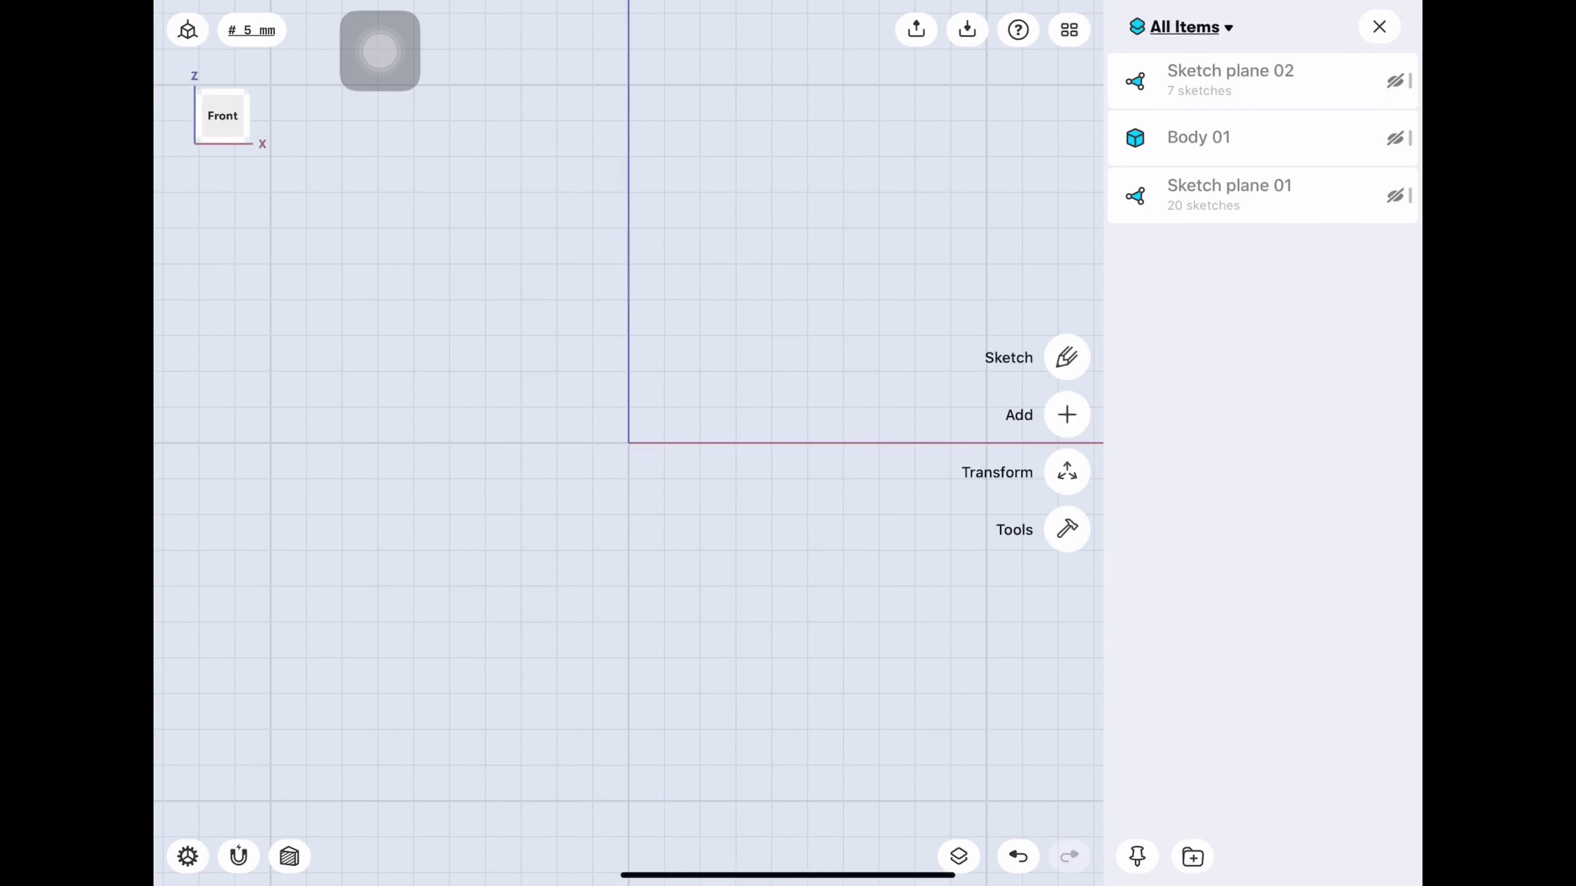
click(1379, 27)
click(1383, 355)
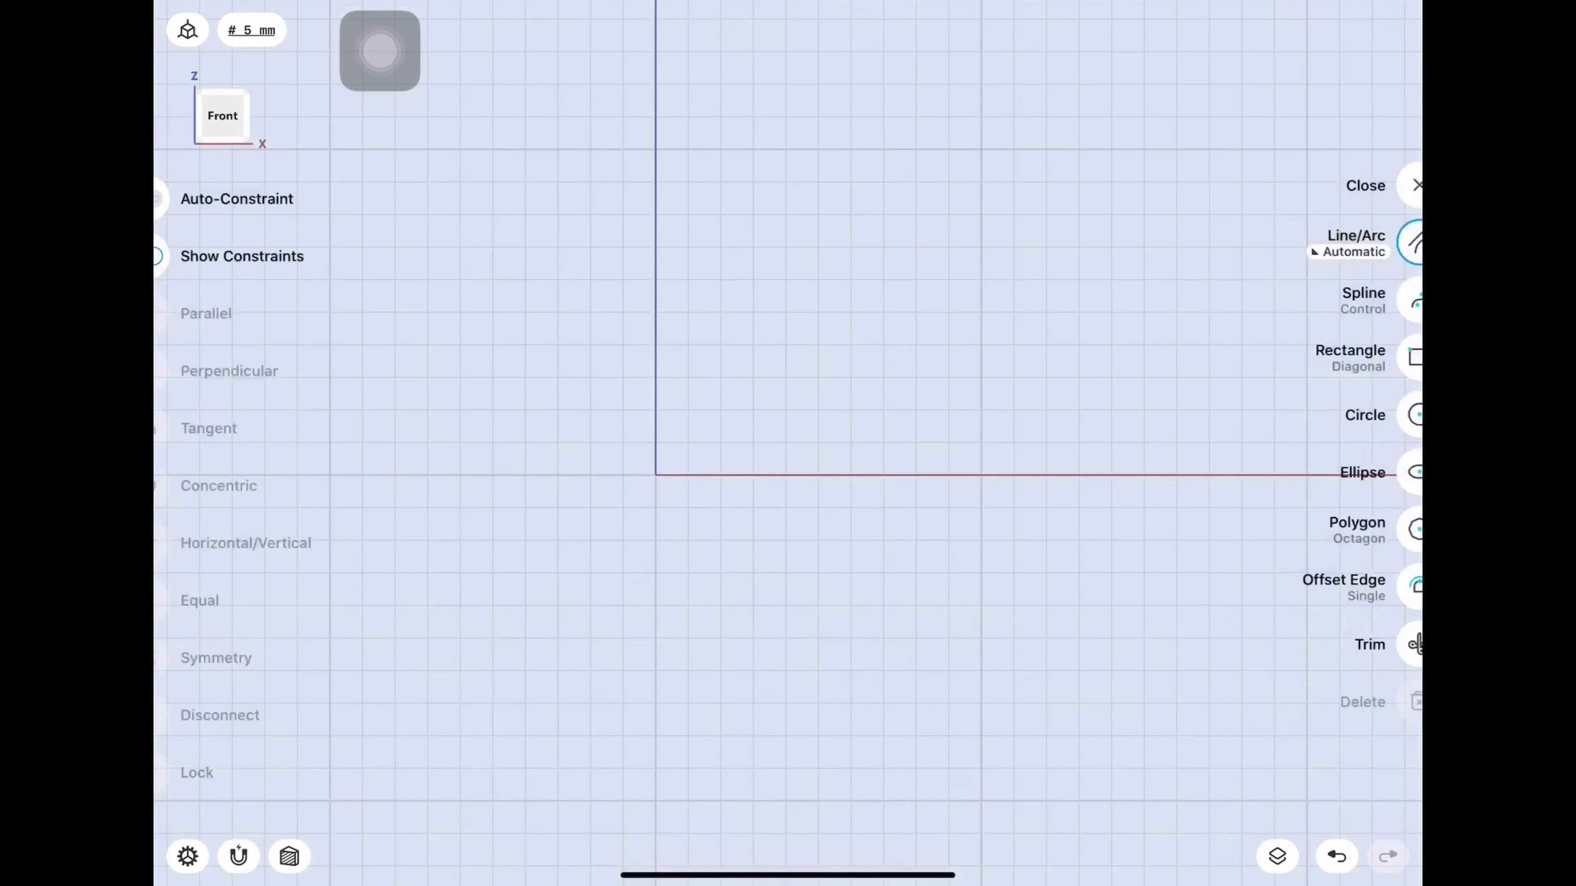
Draw a 90 × 3 mm rectangle starting at the origin.
click(1385, 358)
drag(655, 475, 1111, 472)
click(883, 472)
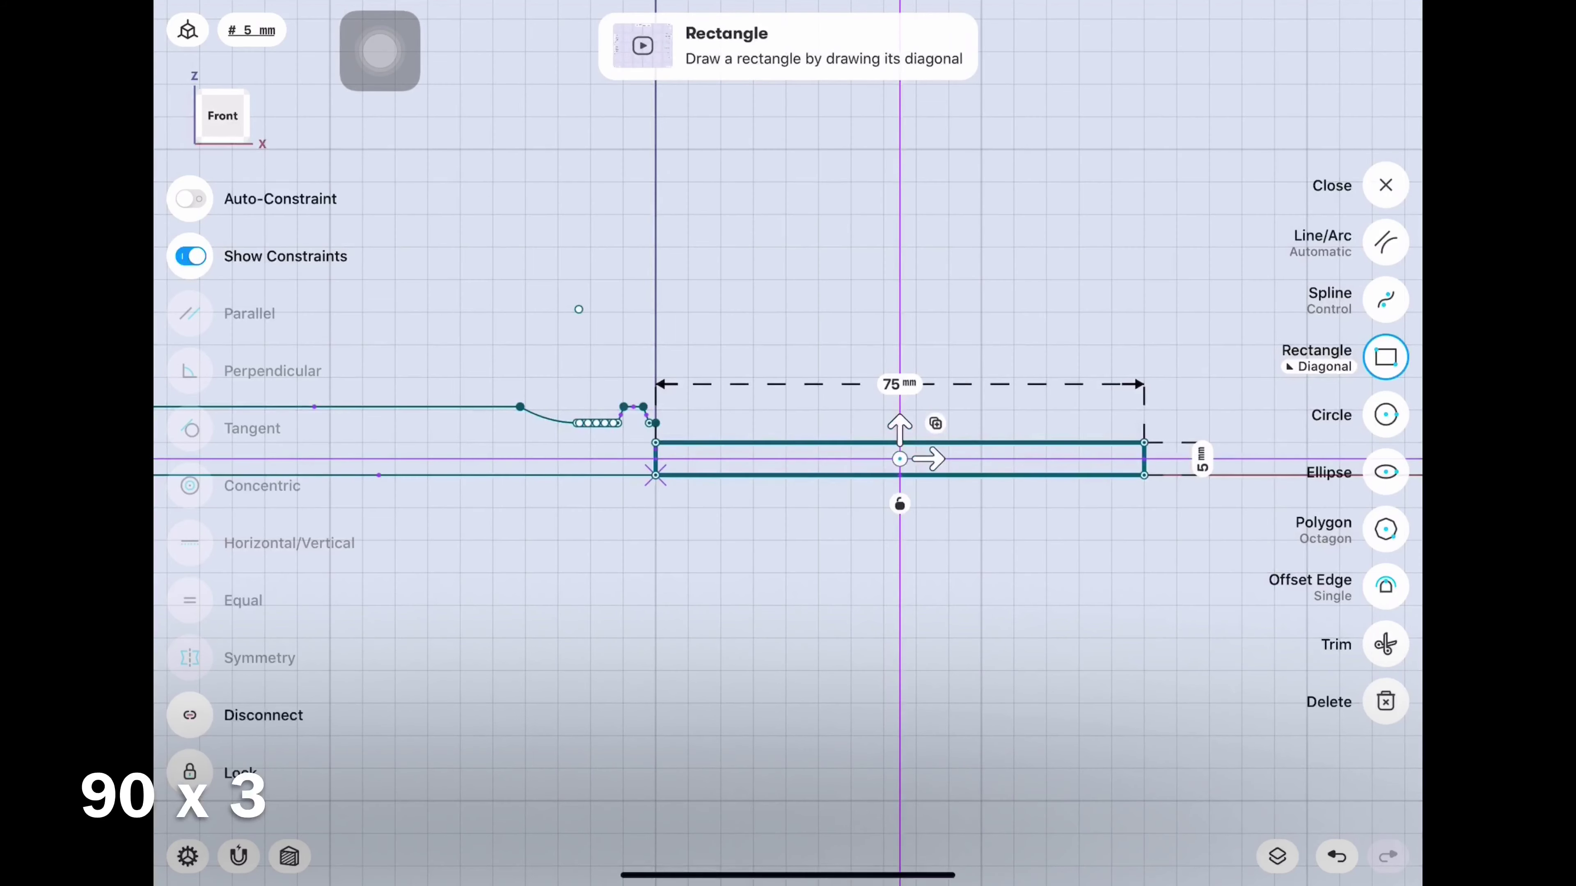
click(900, 428)
click(1221, 540)
click(1264, 562)
click(900, 456)
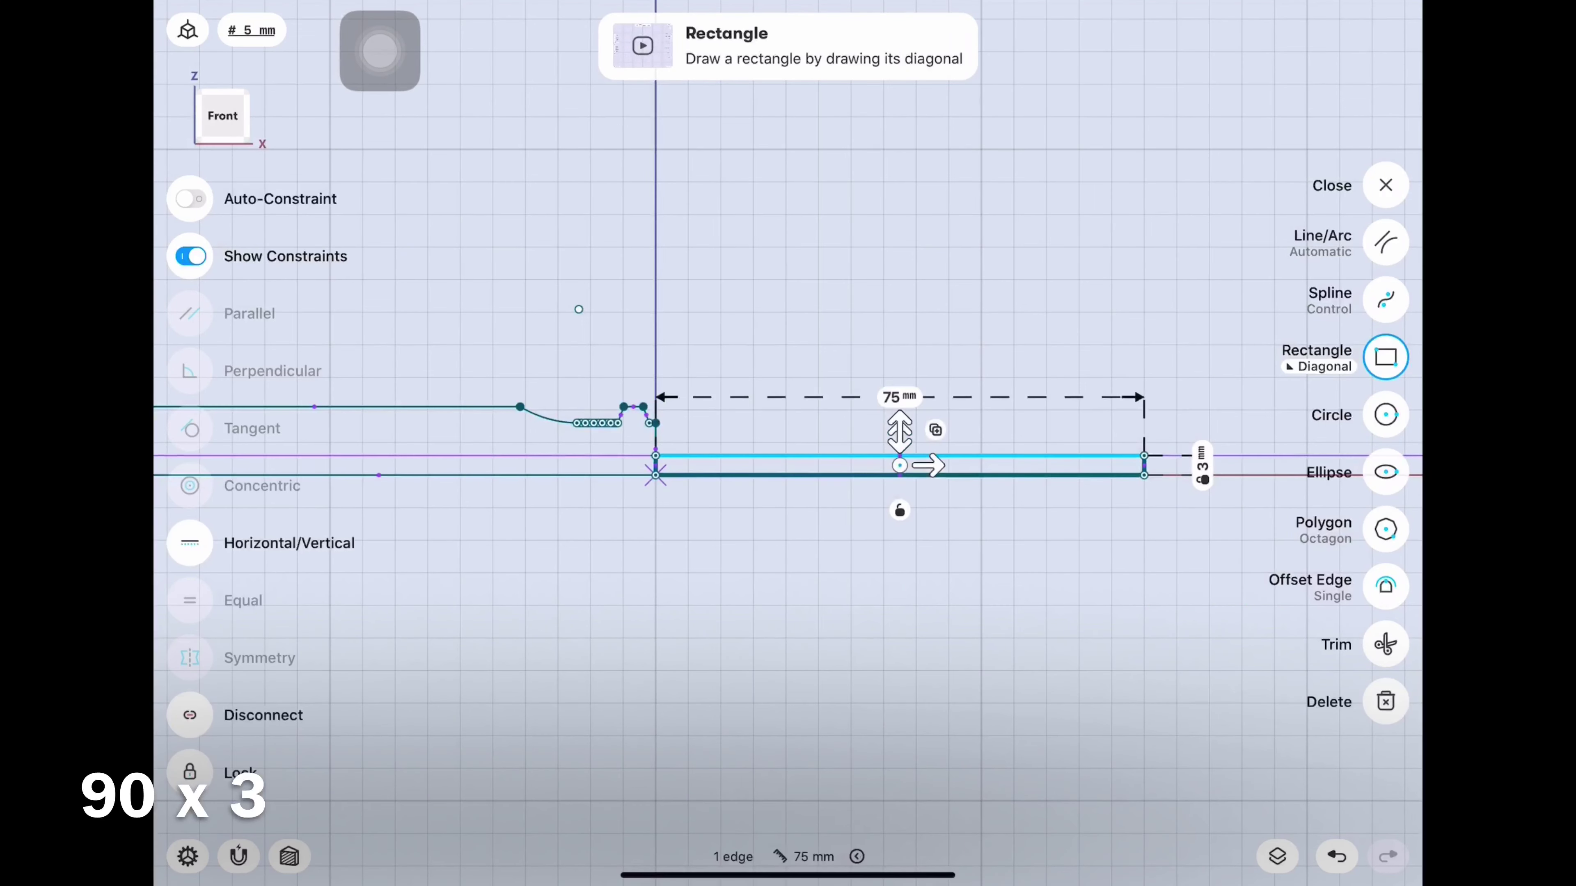
click(900, 396)
text(0)
click(962, 499)
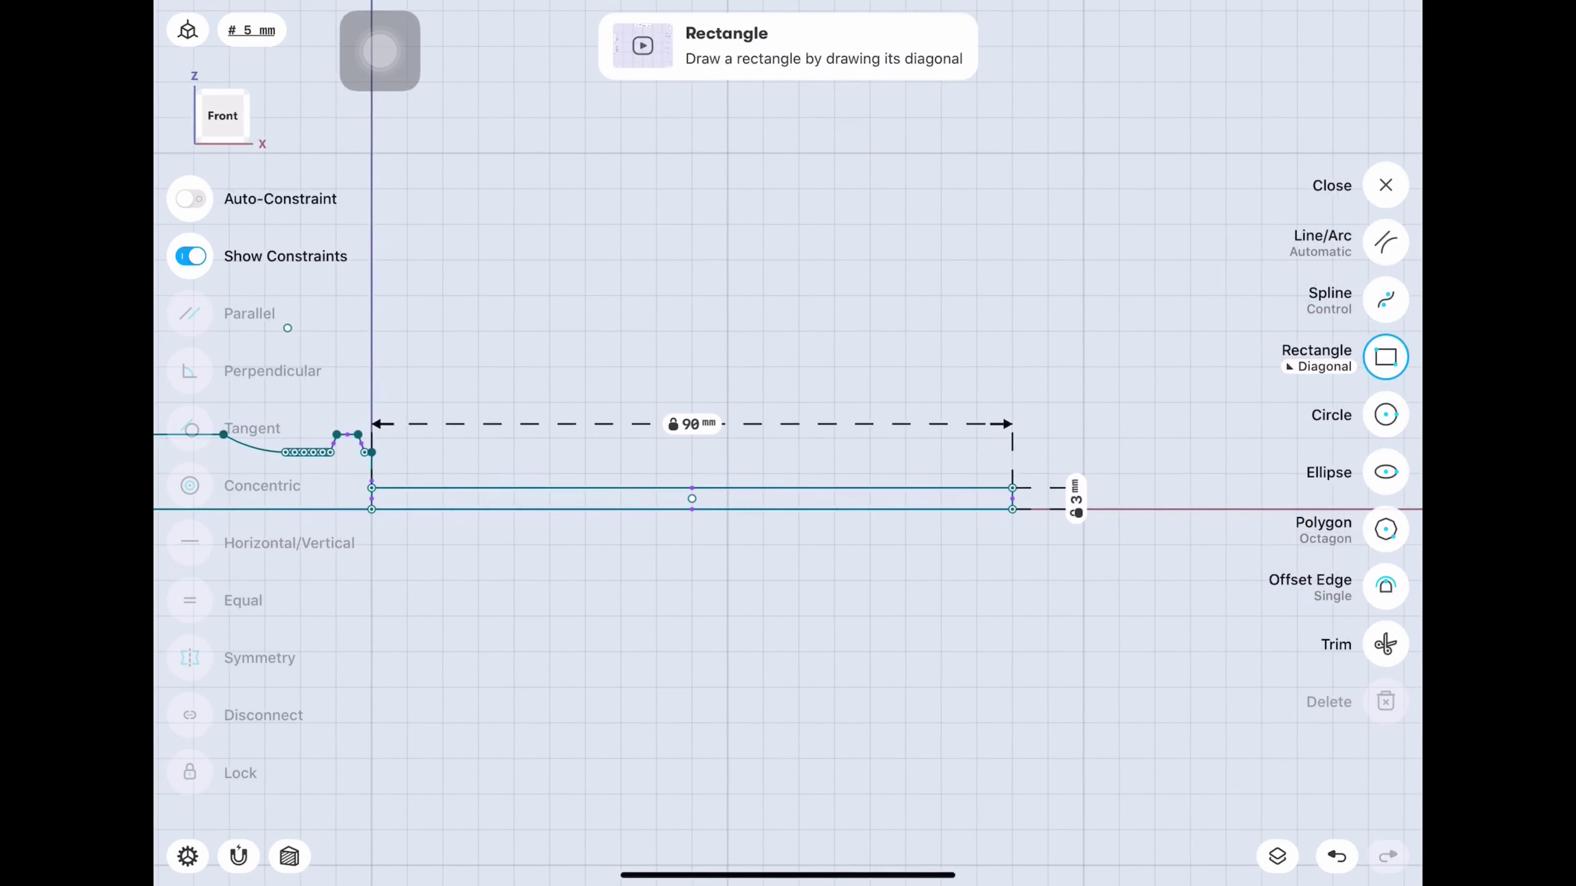
scroll(1100, 469, up, 5)
scroll(632, 519, up, 3)
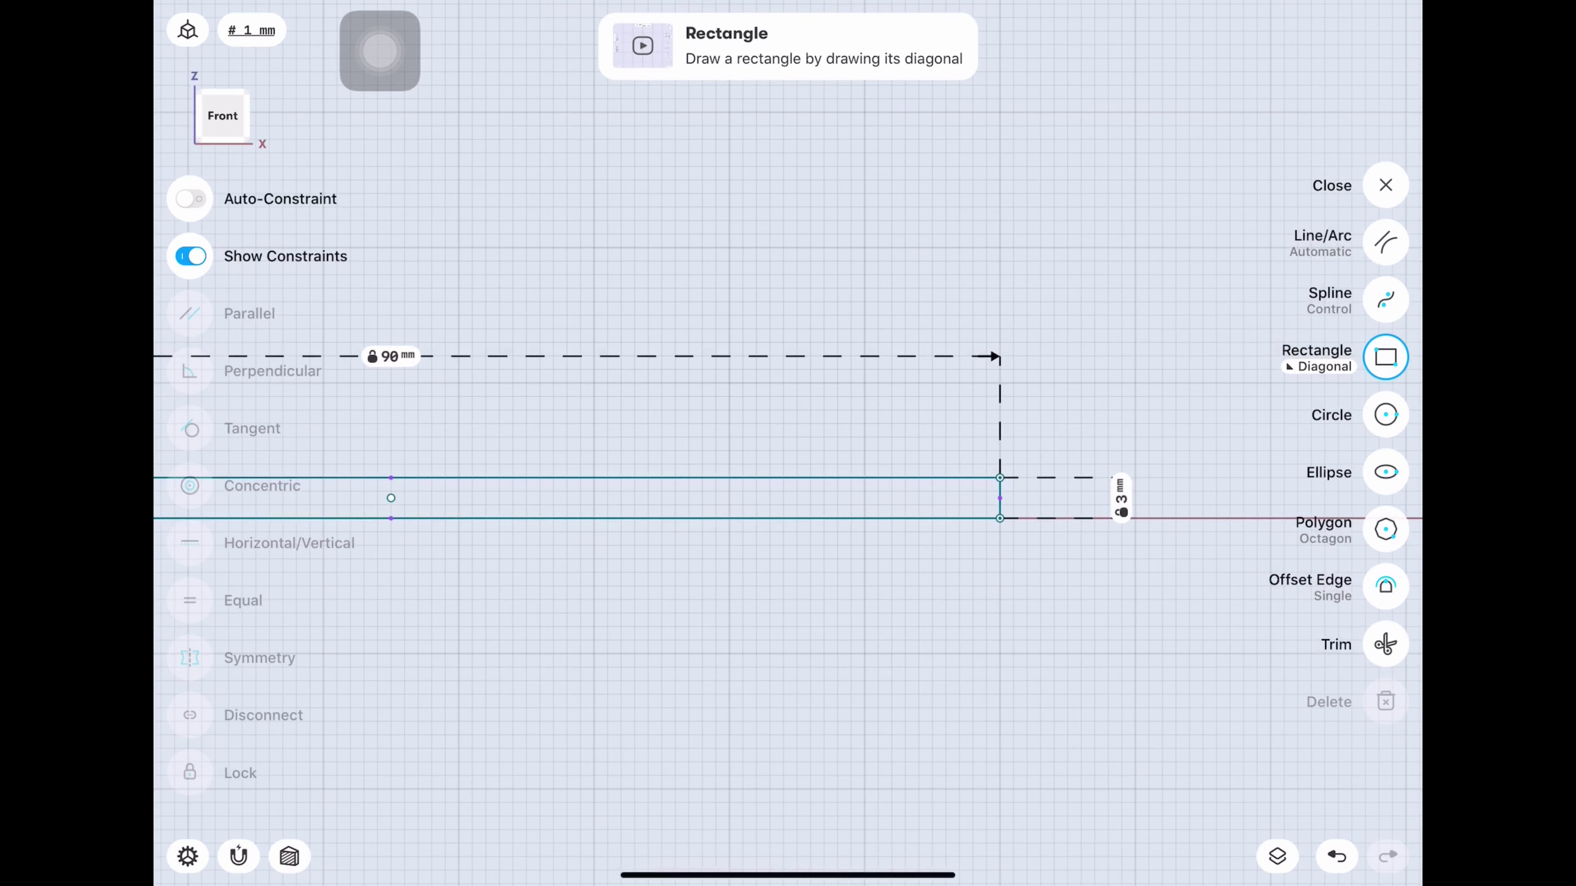
scroll(1059, 466, up, 3)
scroll(1059, 467, up, 1)
click(1301, 590)
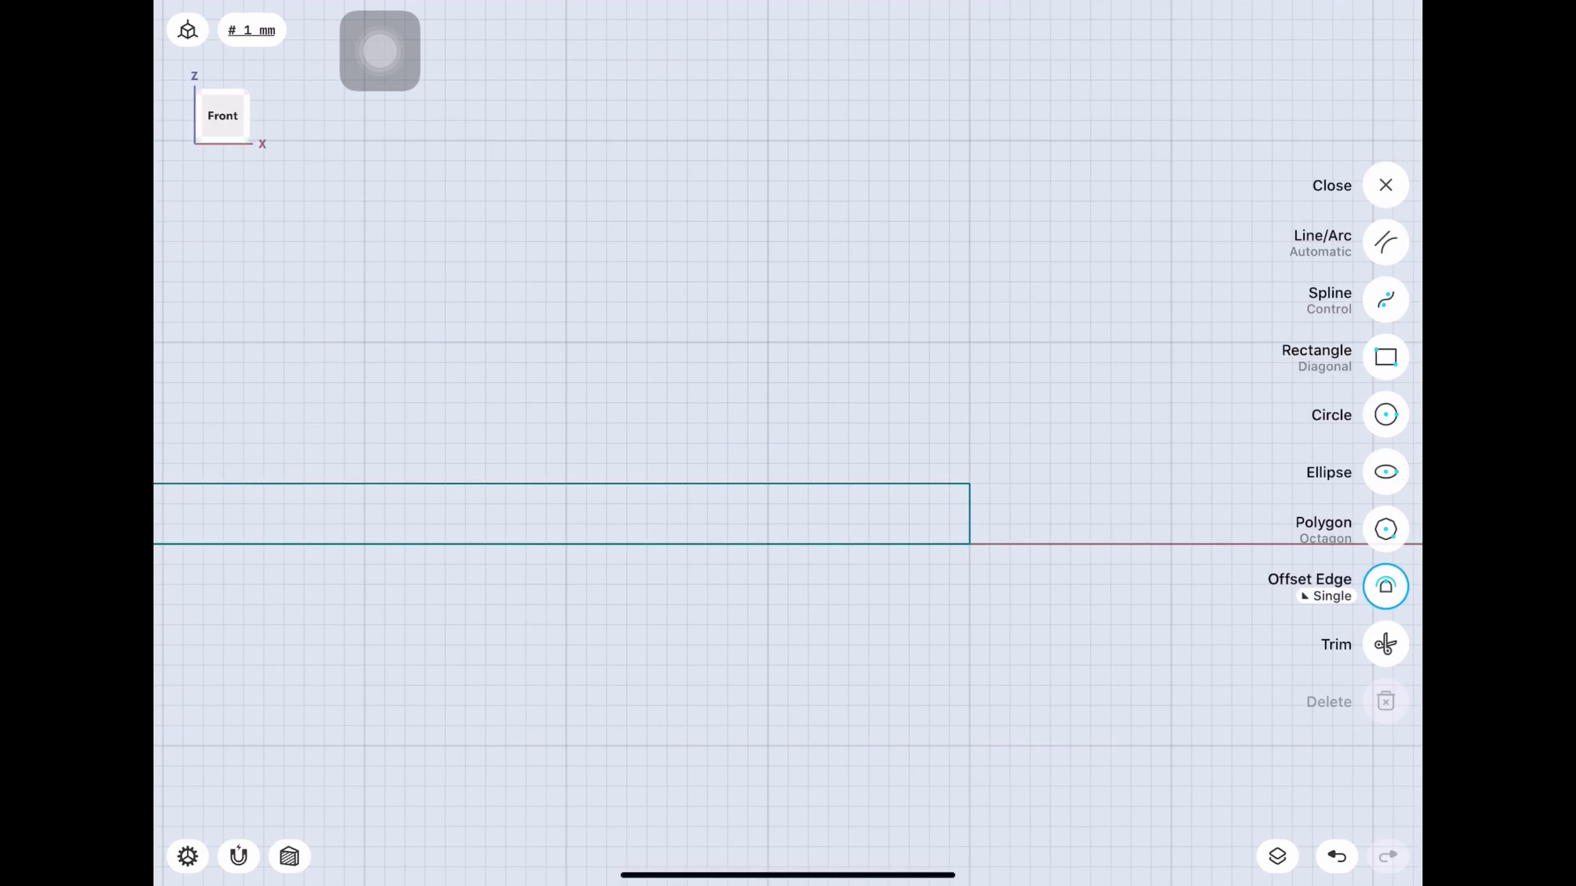
Draw a slanted taper line from the offset edge to the rectangle's right corner.
click(930, 544)
click(1386, 242)
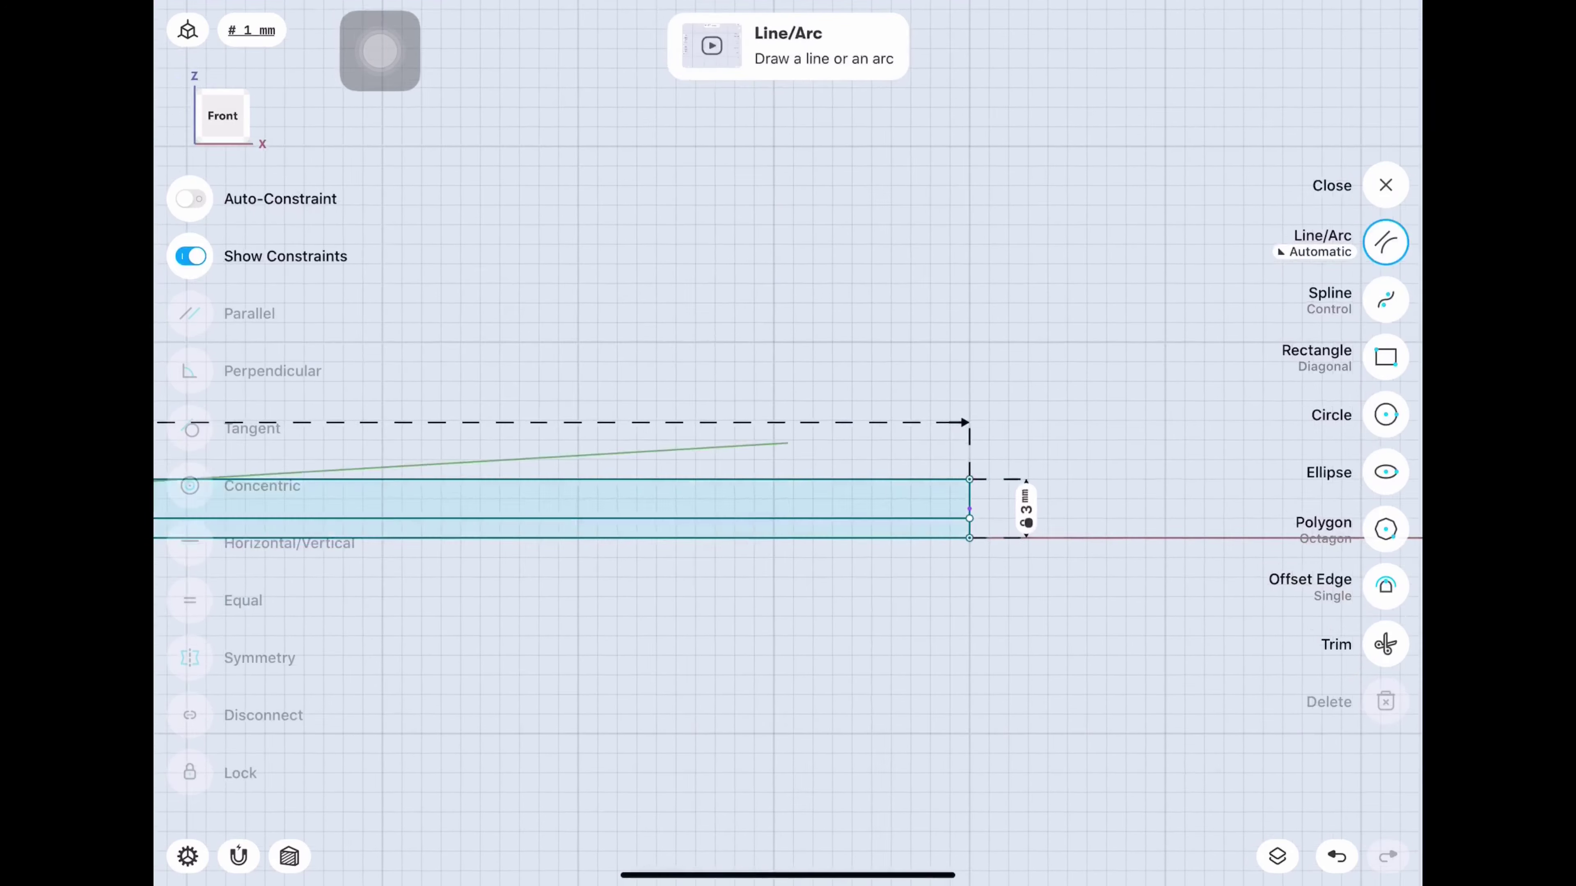
click(1386, 242)
click(1002, 272)
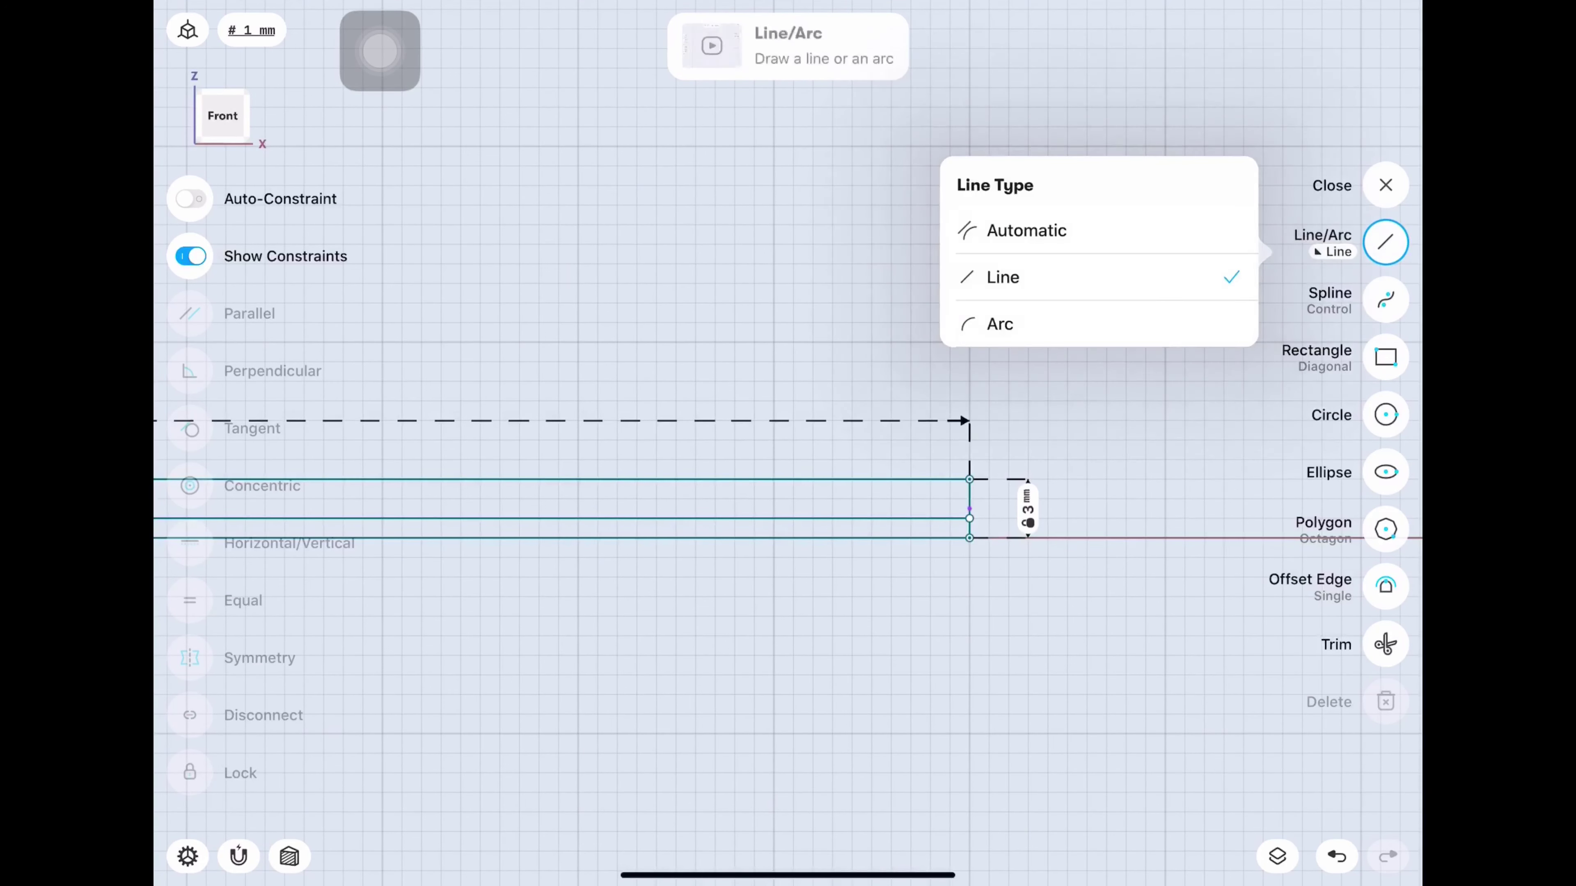
drag(813, 479, 969, 518)
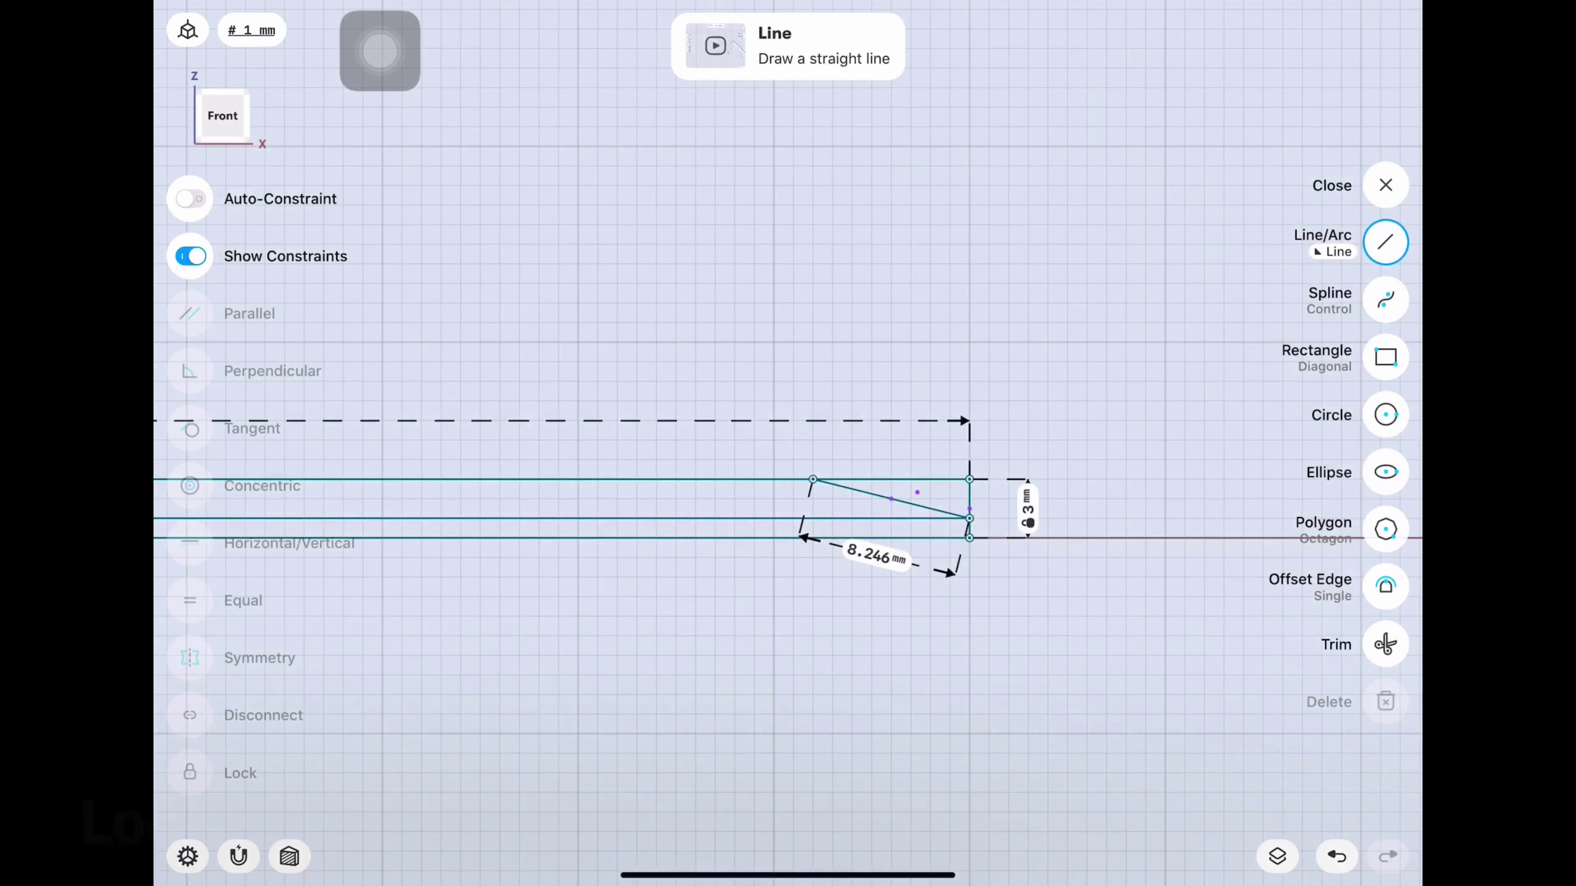
Constrain the slanted tip line to a 20° taper angle.
click(559, 518)
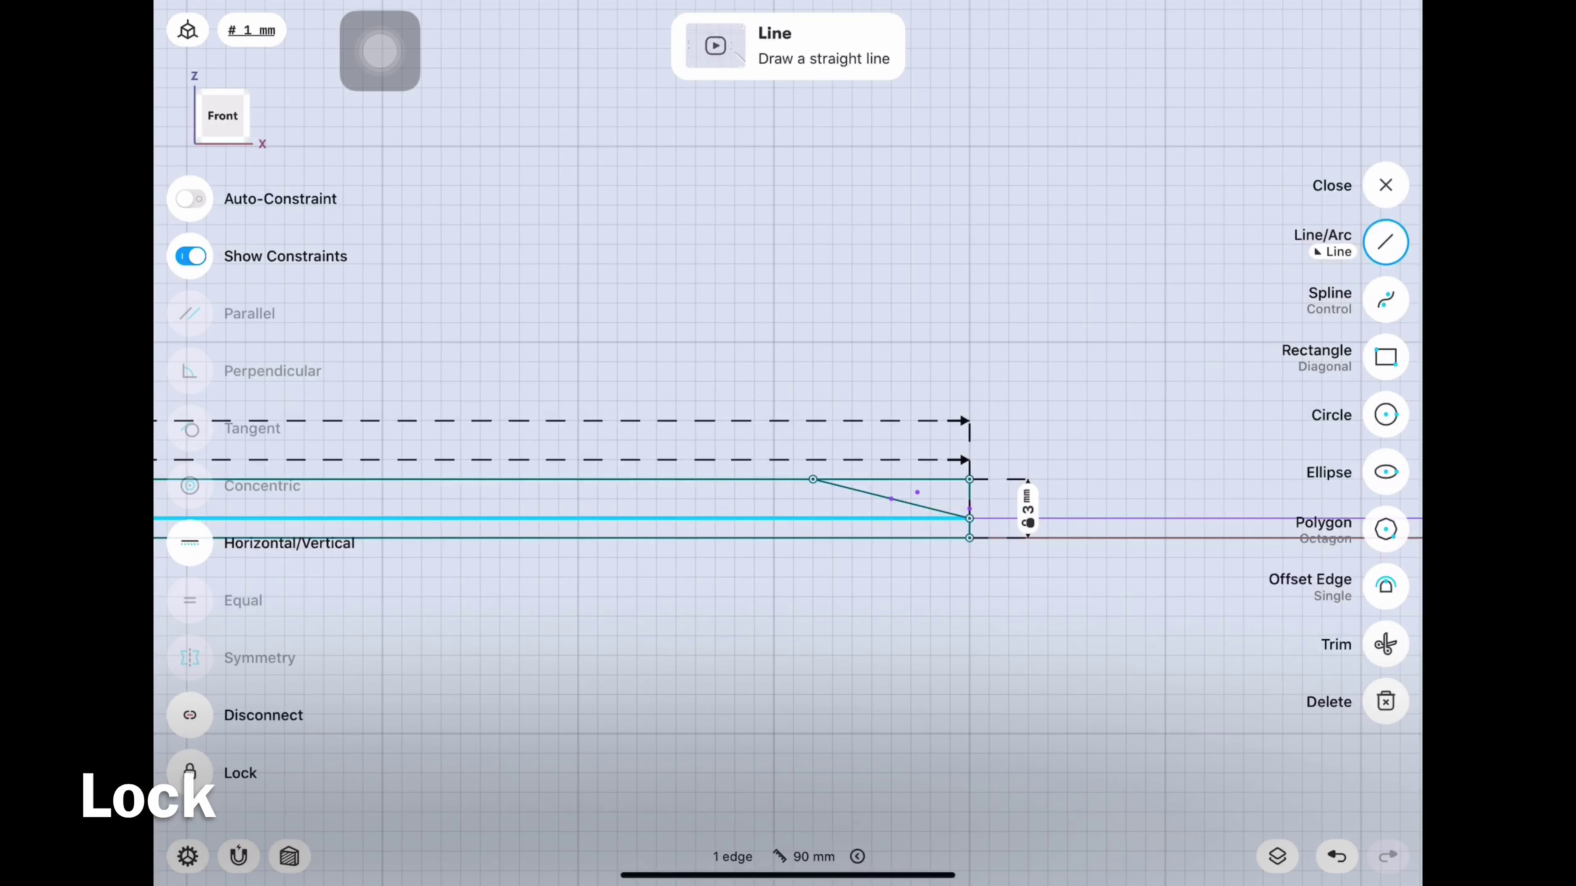
click(190, 715)
key(ctrl+z)
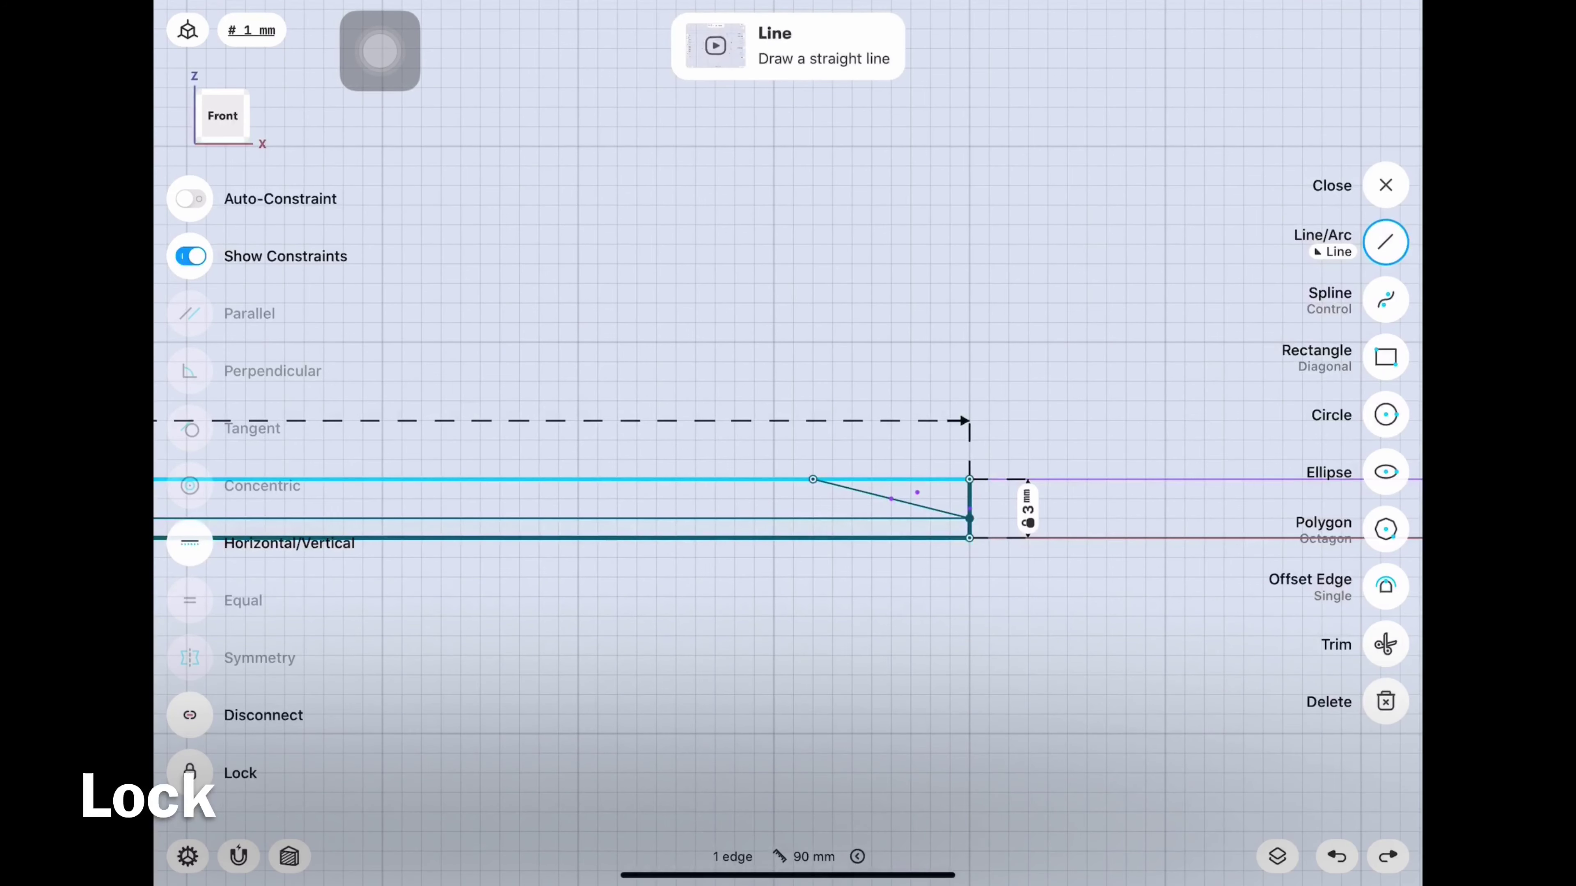
click(558, 538)
click(682, 621)
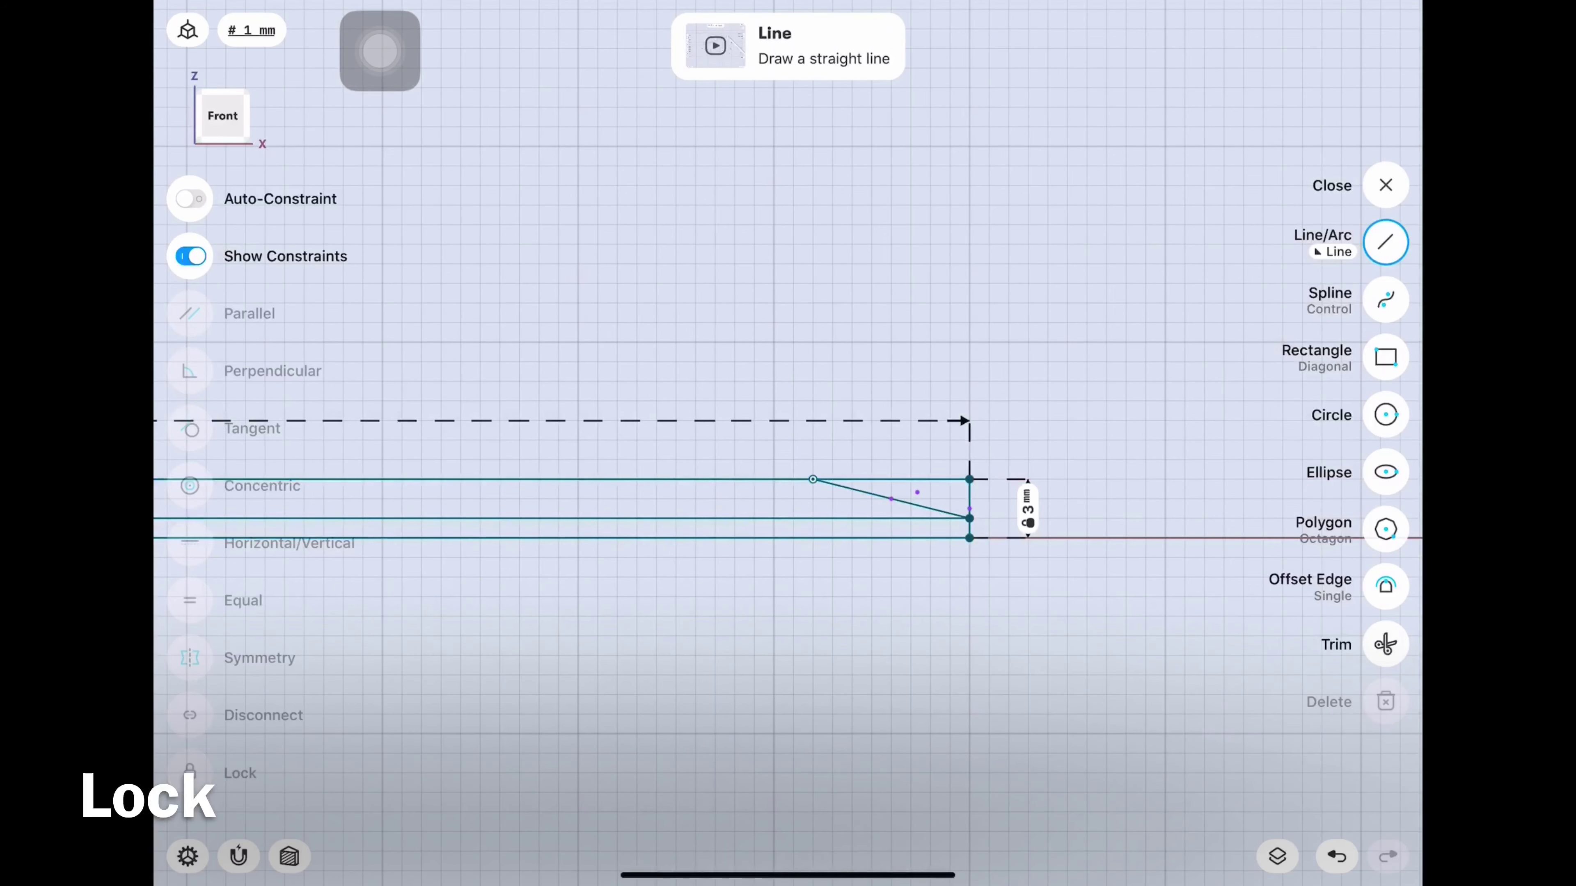
click(559, 518)
click(891, 499)
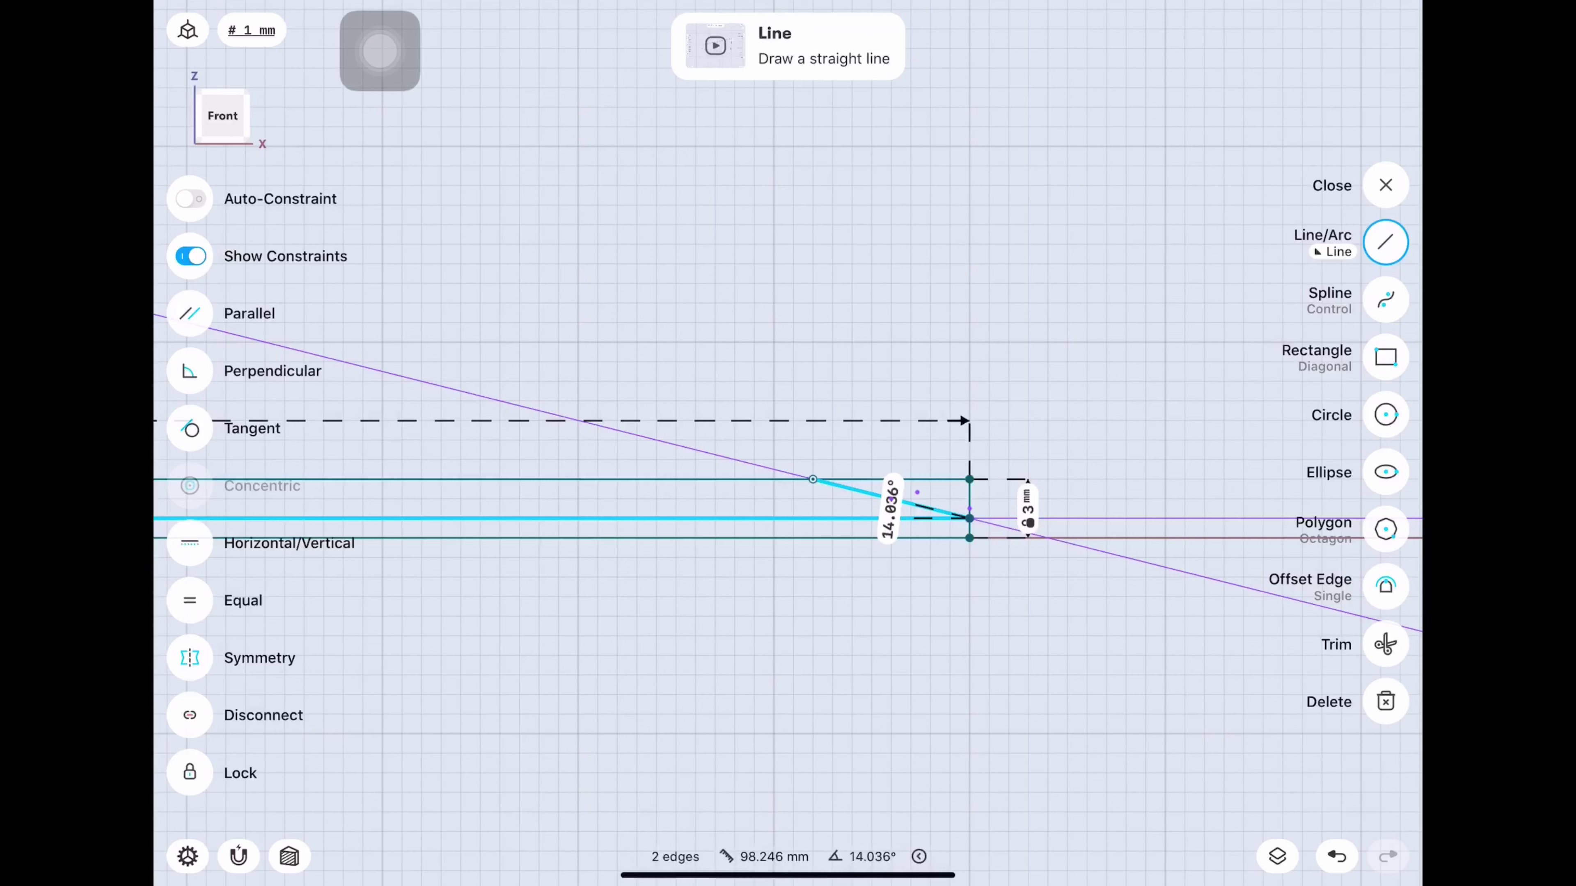
click(890, 509)
text(20)
click(777, 556)
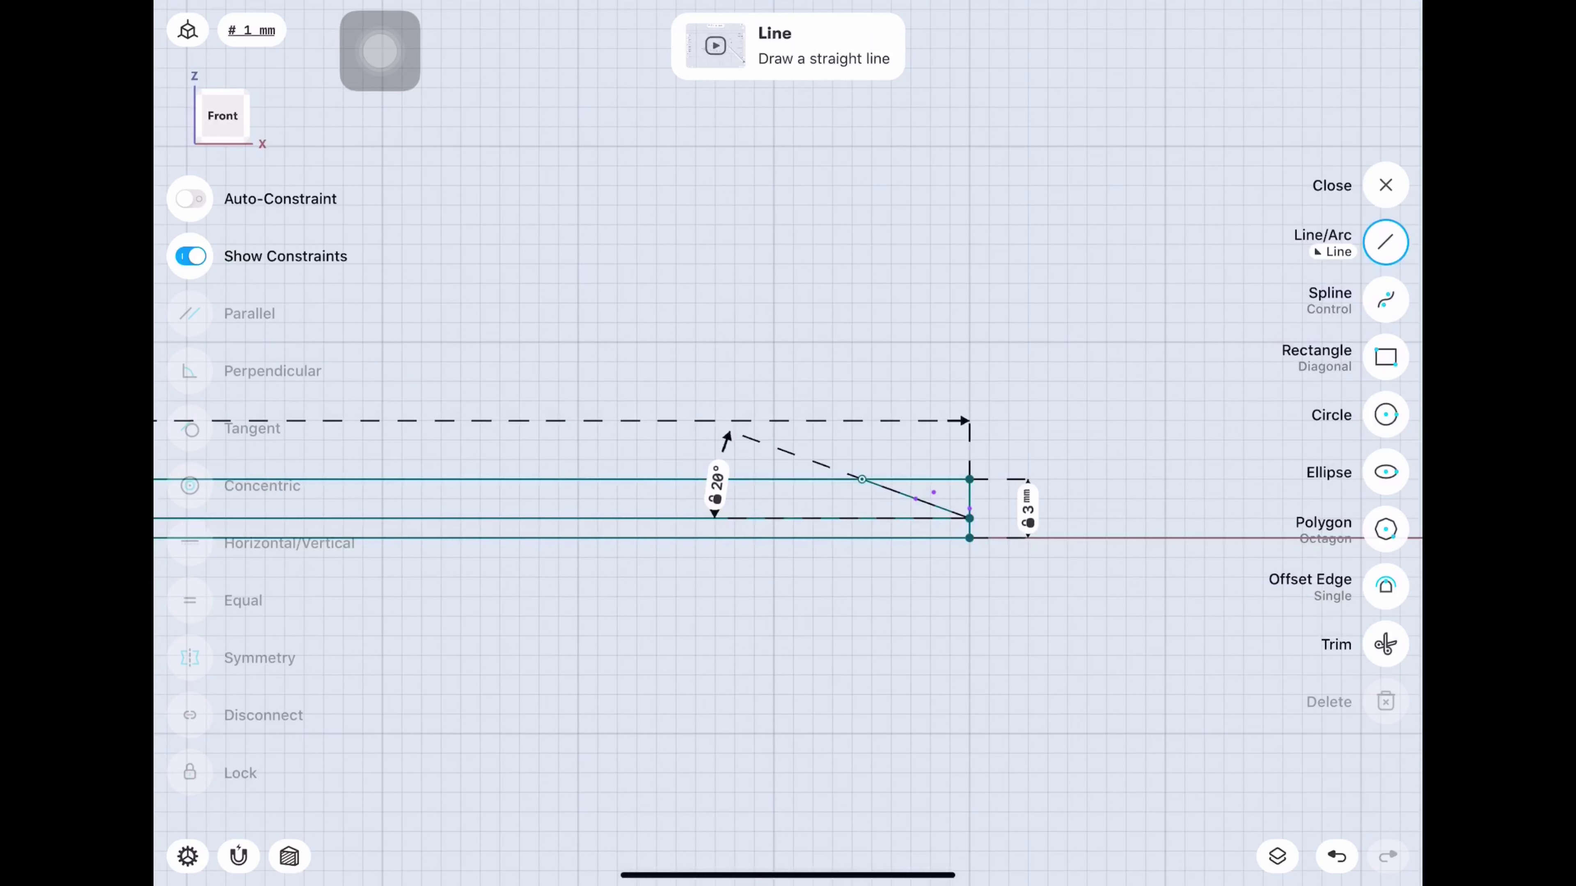
key(ctrl+shift+z)
key(ctrl+z)
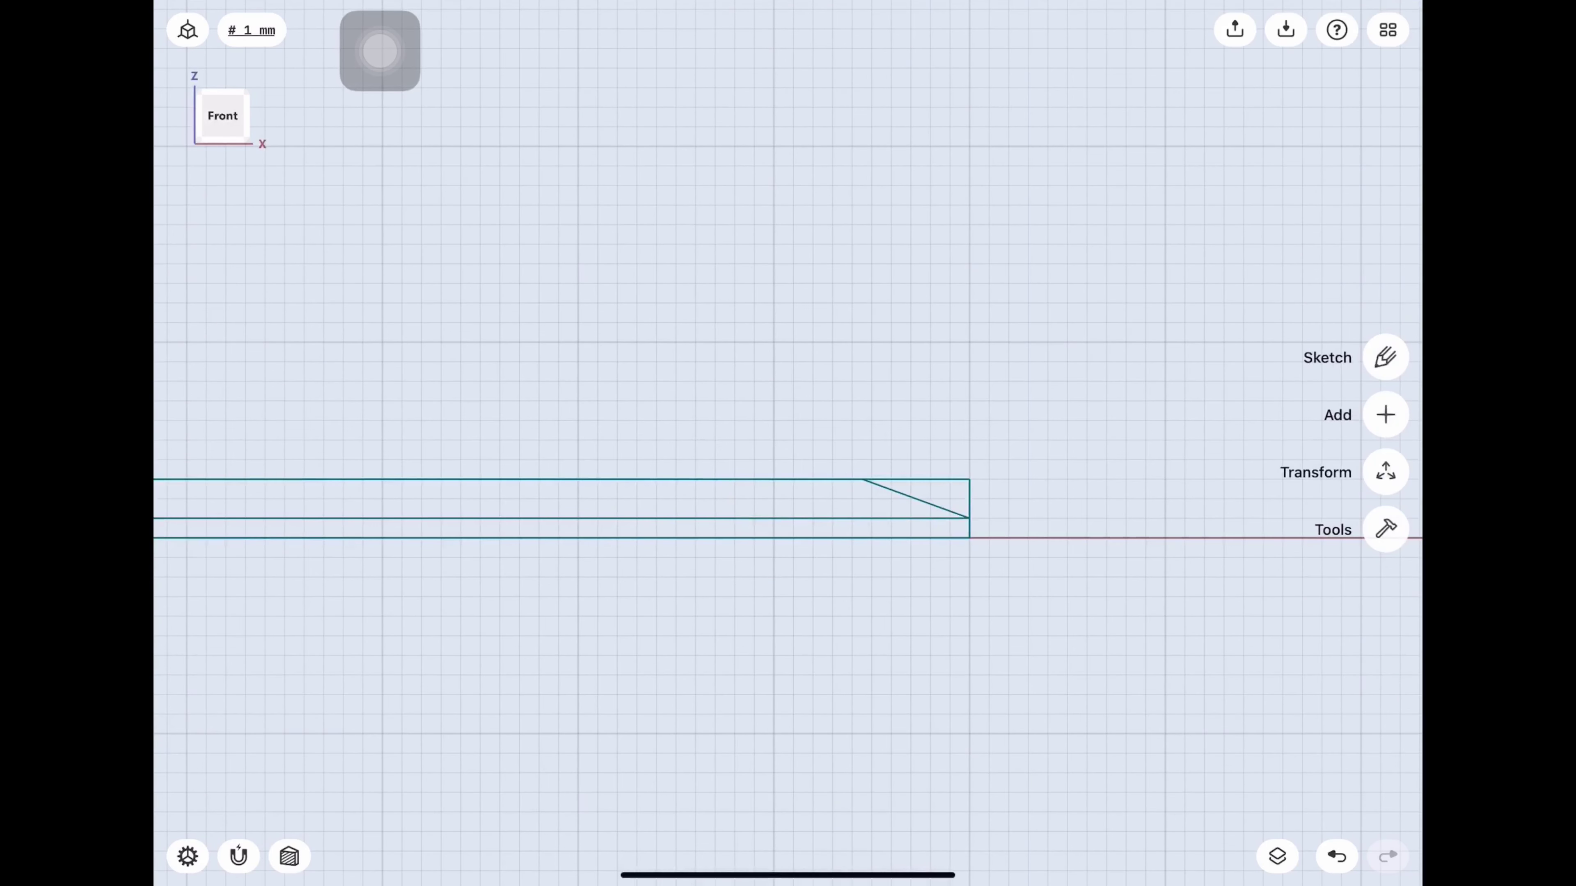
Revolve the shaft profile 360° around the axis into a solid tapered shaft.
key(t)
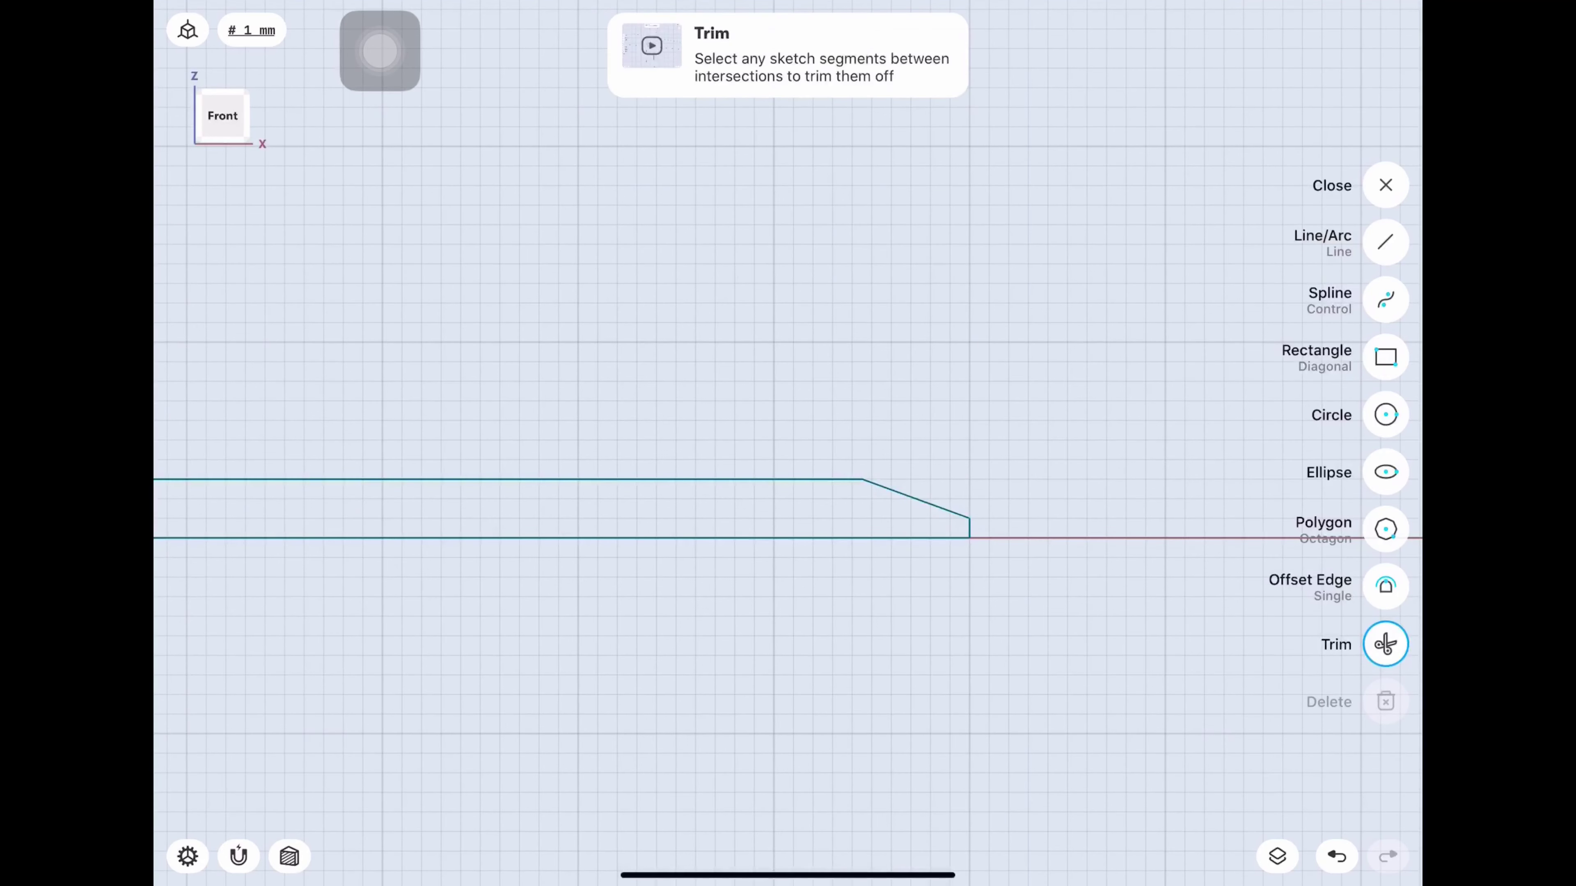
scroll(788, 497, down, 5)
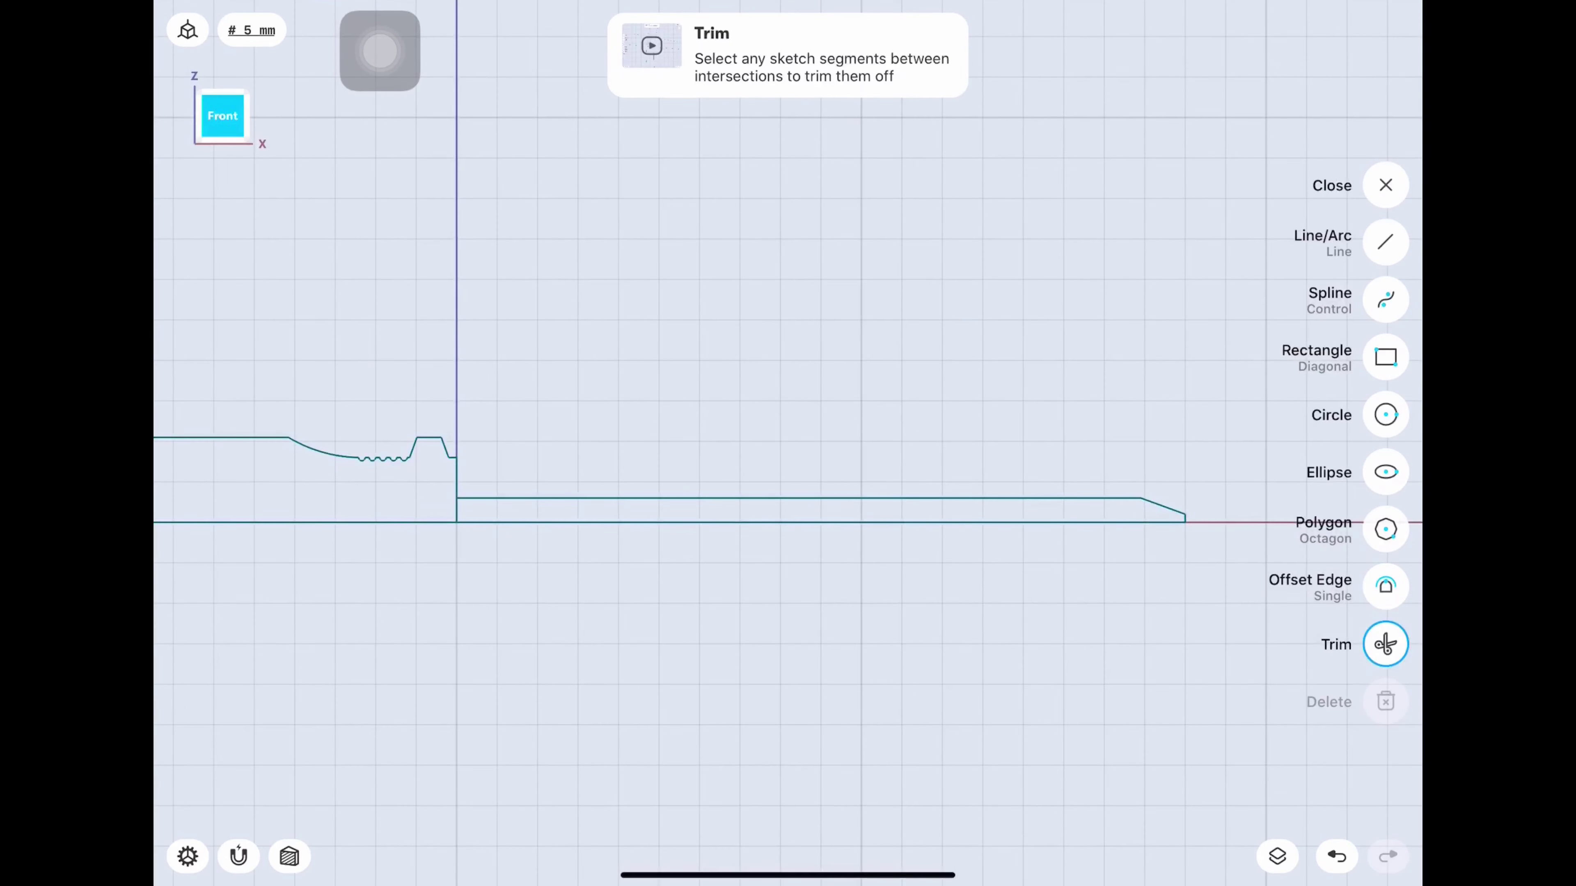
key(Escape)
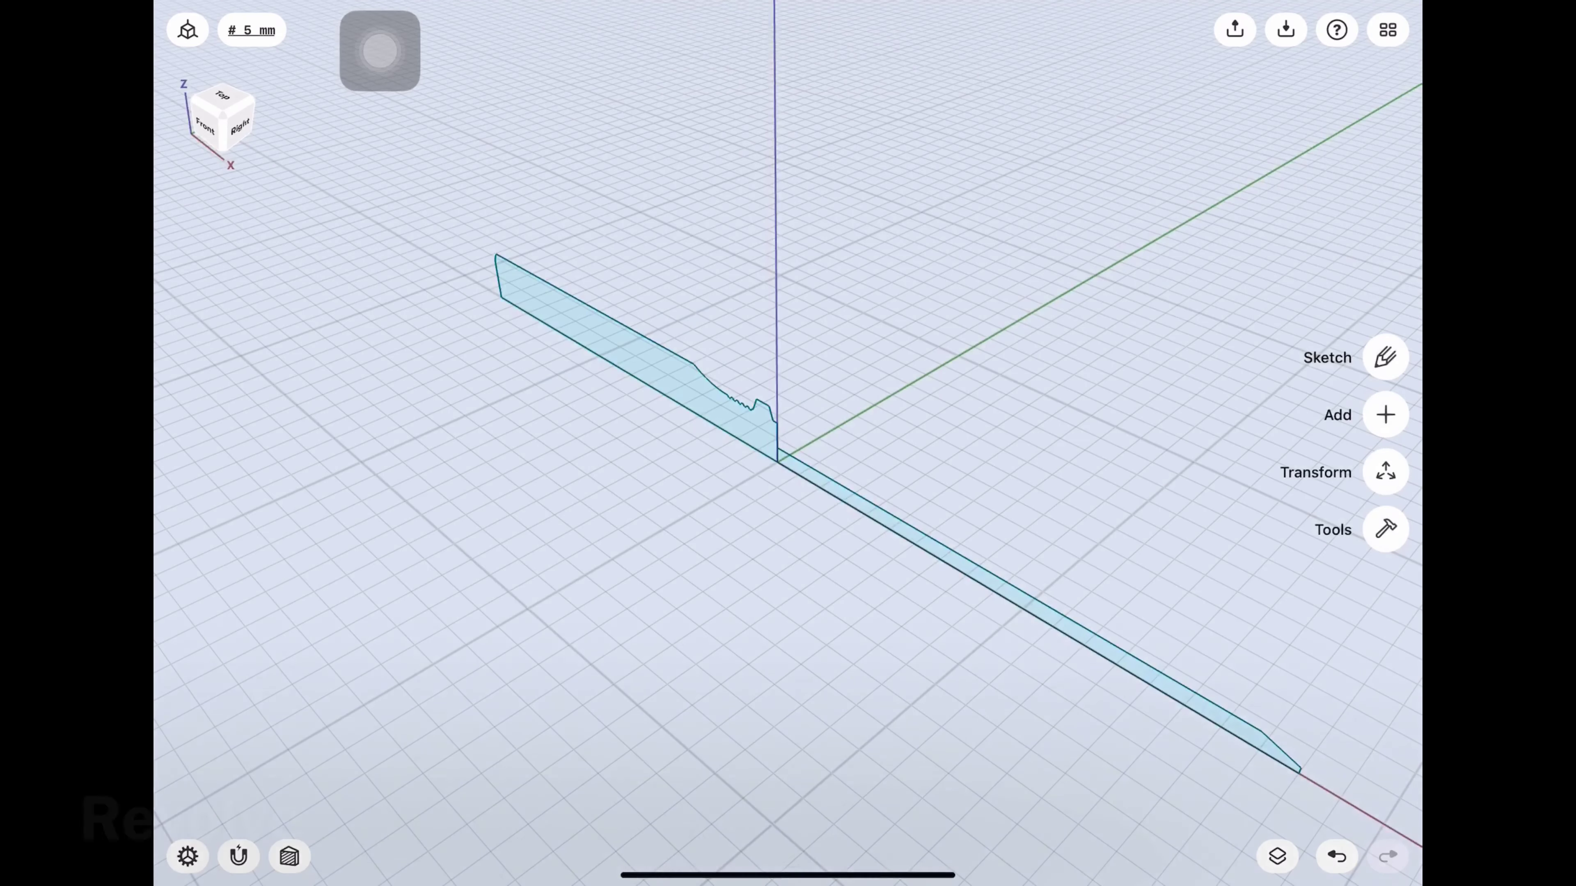
click(1386, 529)
click(1386, 501)
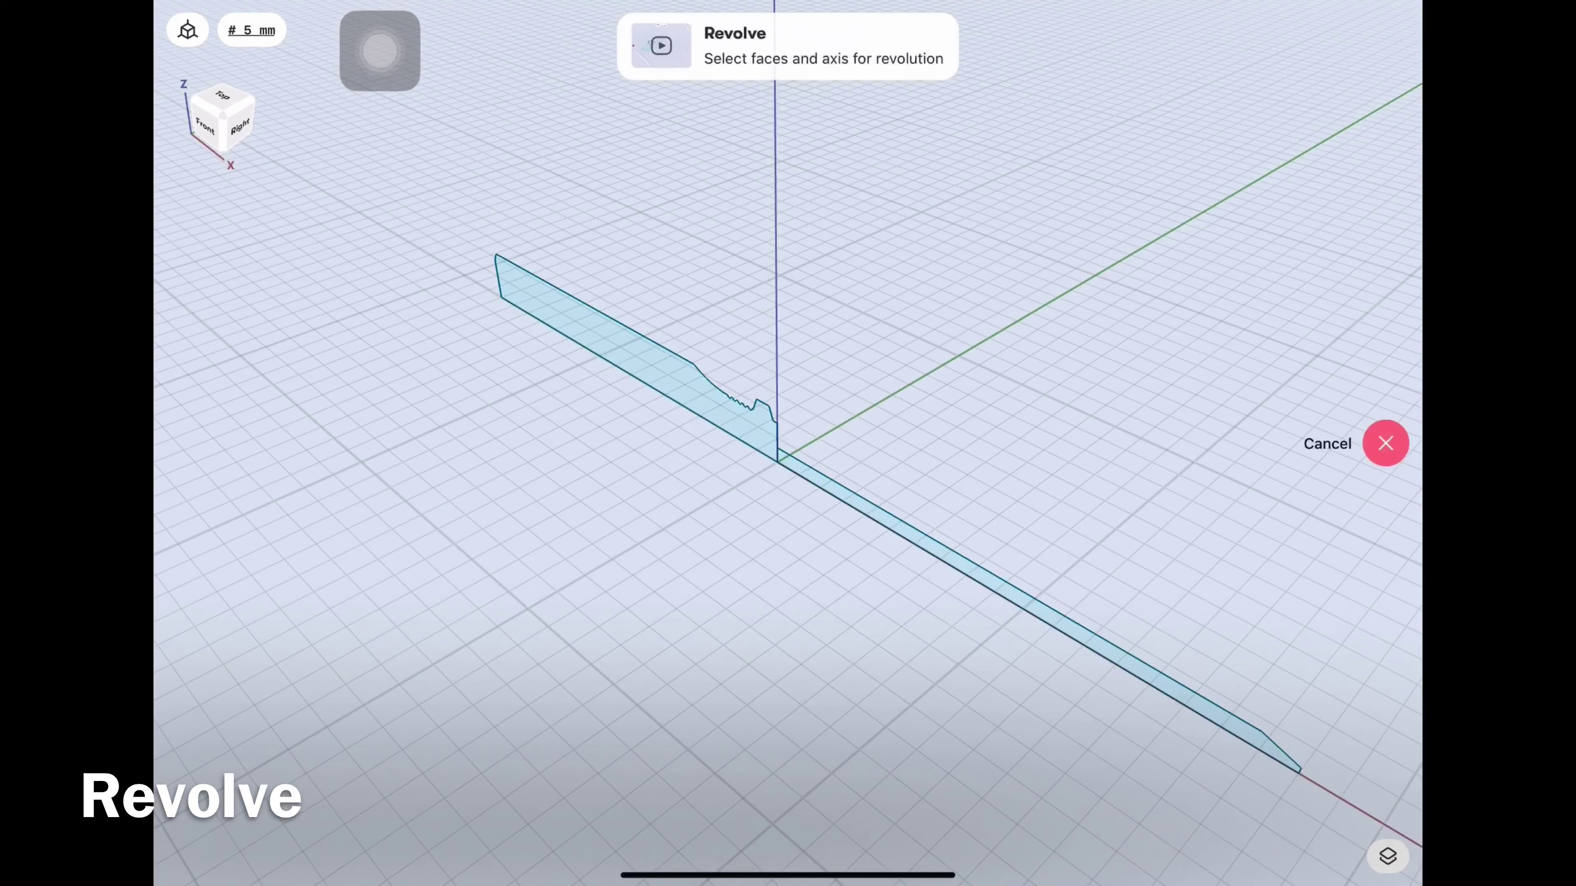
scroll(1241, 714, up, 3)
scroll(1241, 713, up, 3)
click(744, 409)
click(1303, 772)
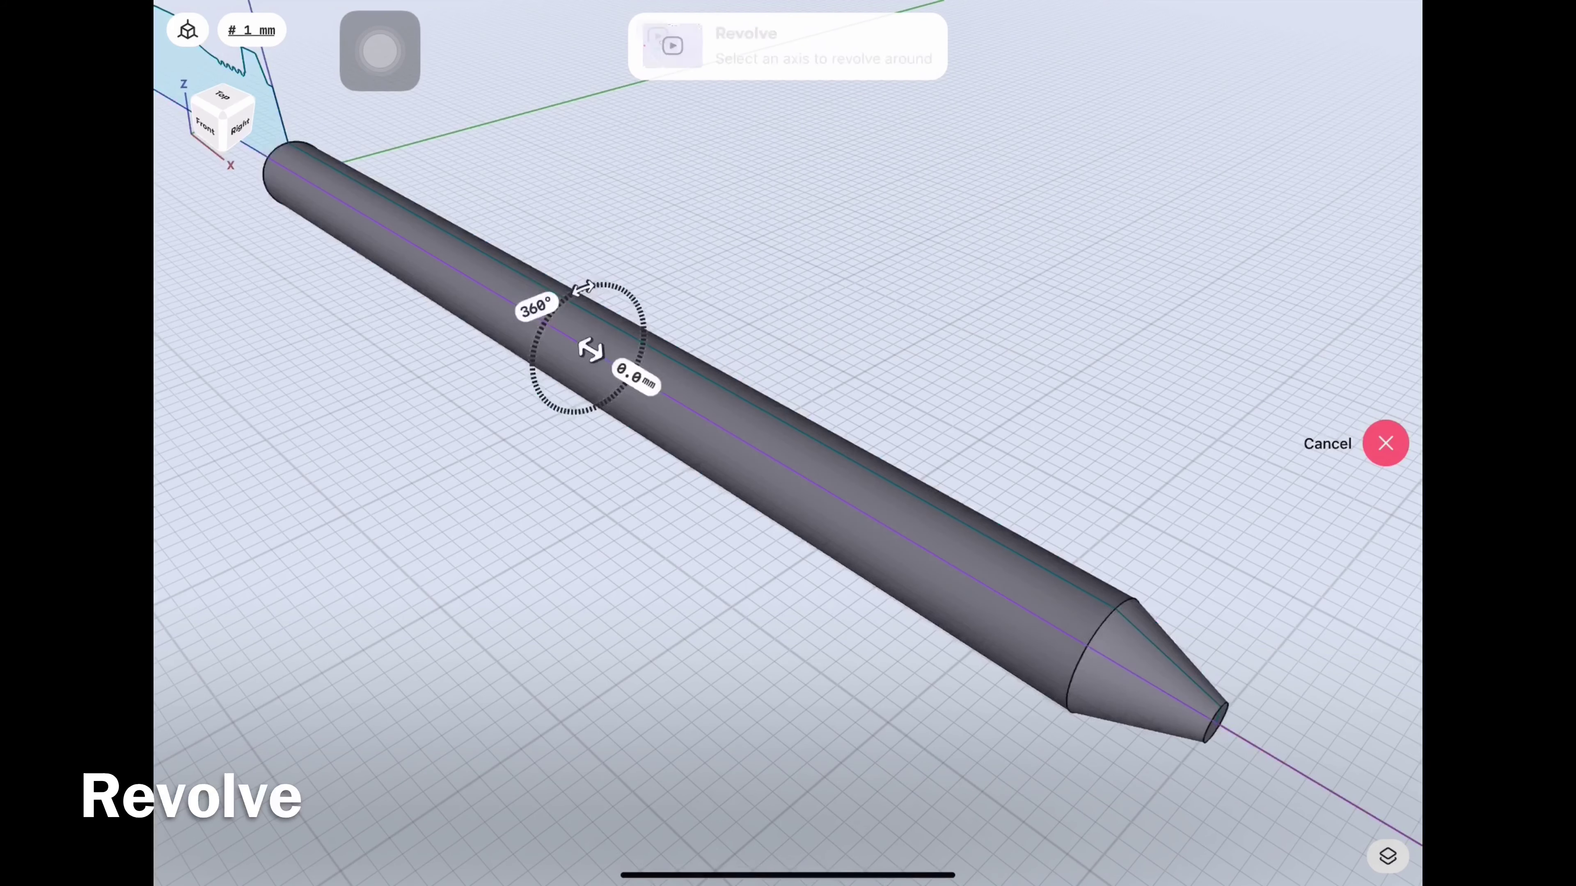
click(1385, 414)
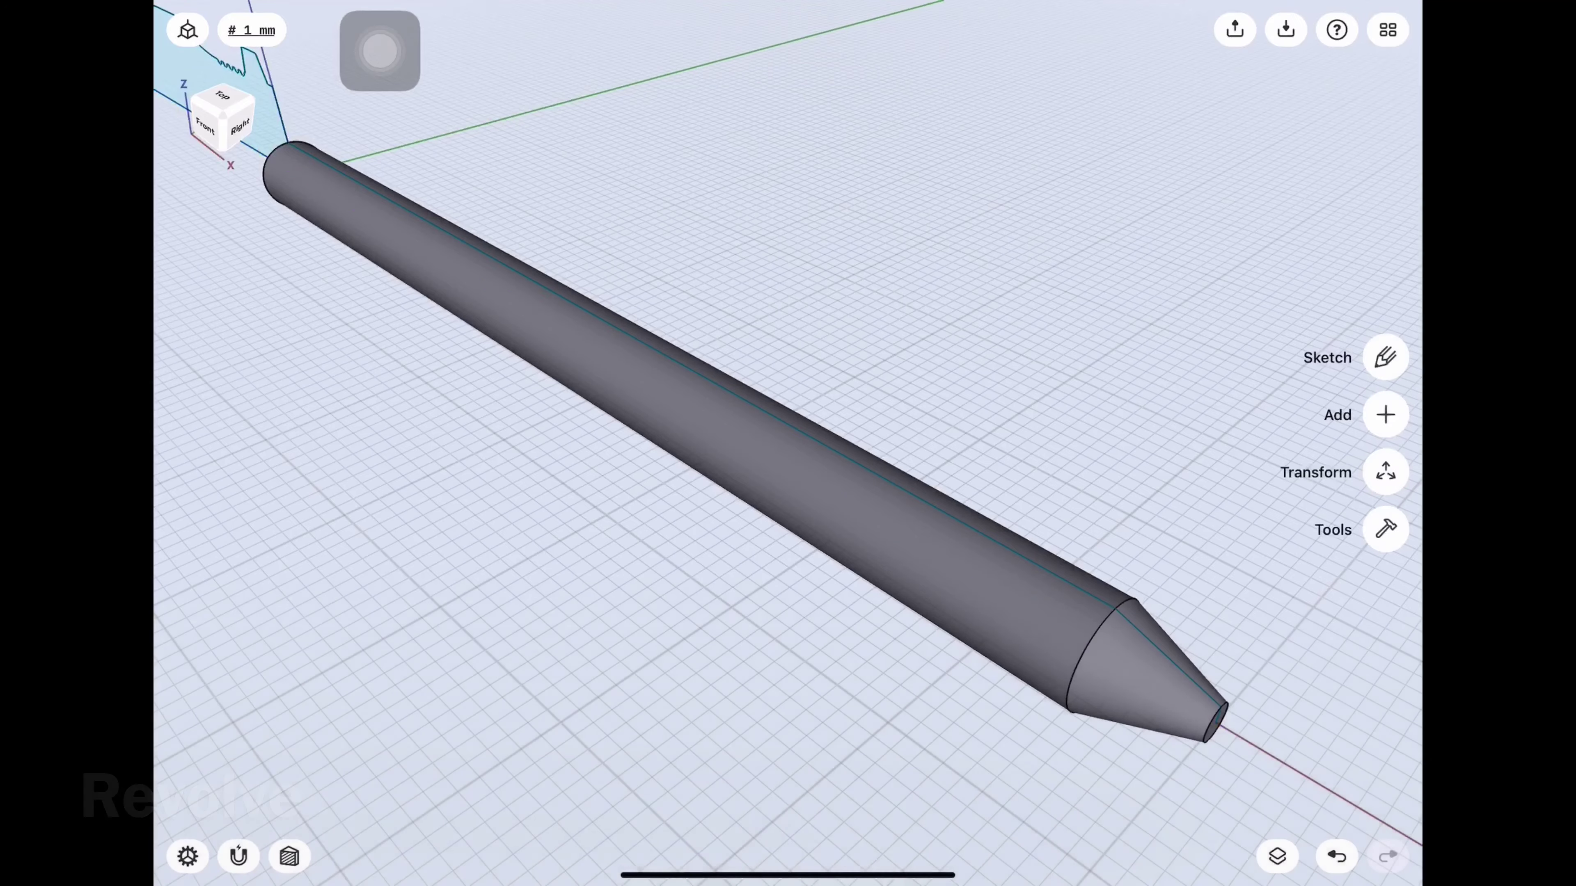
Unhide the handle body, Body 01, and view the model from the right.
click(1277, 855)
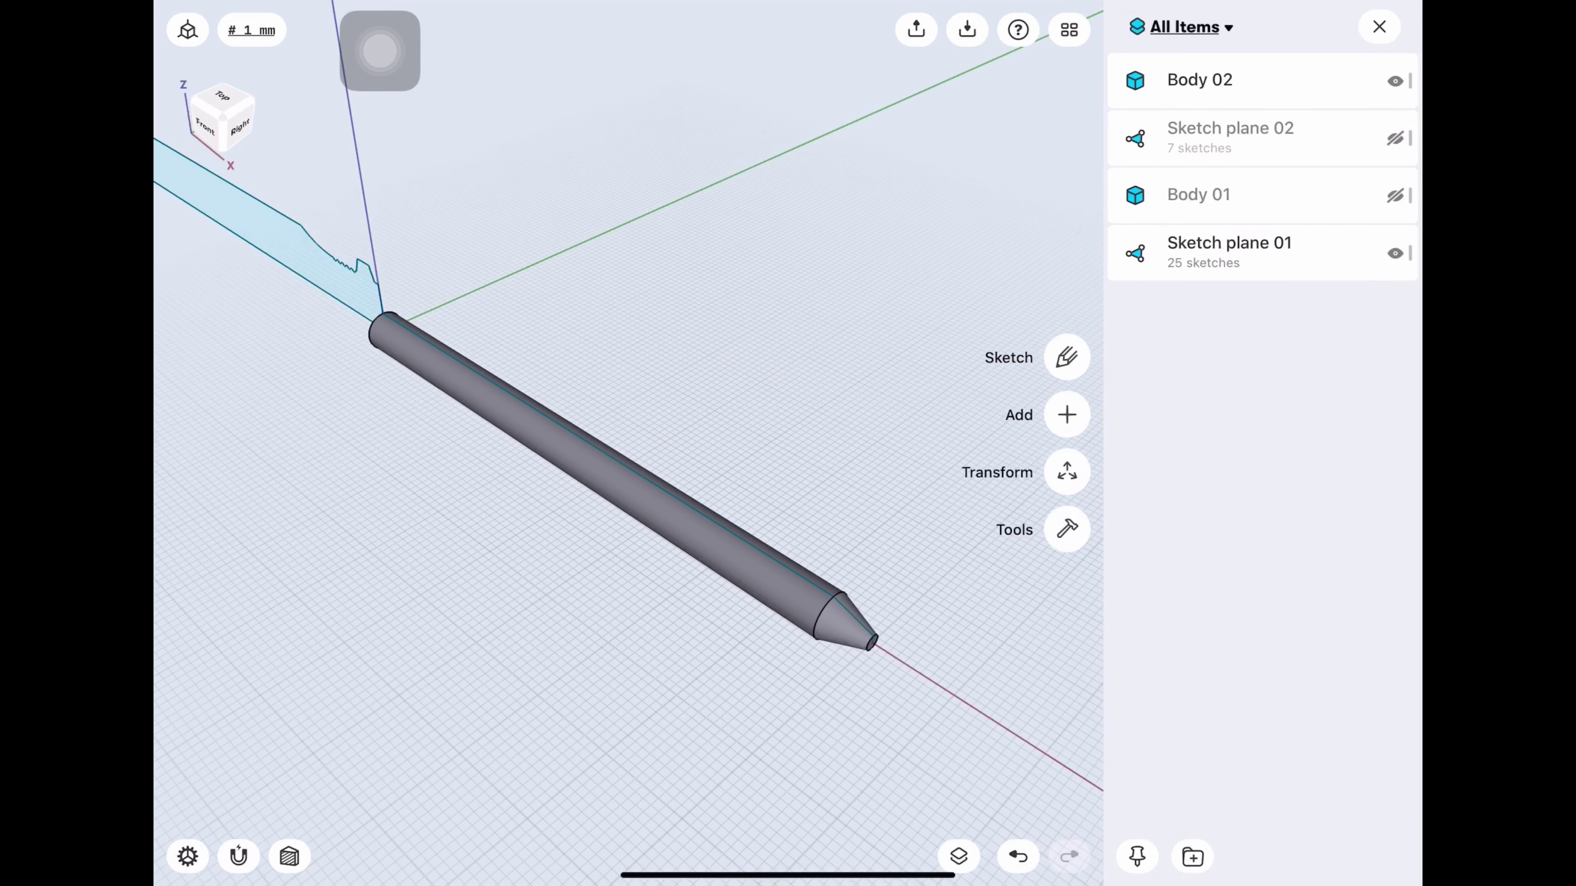
click(1395, 195)
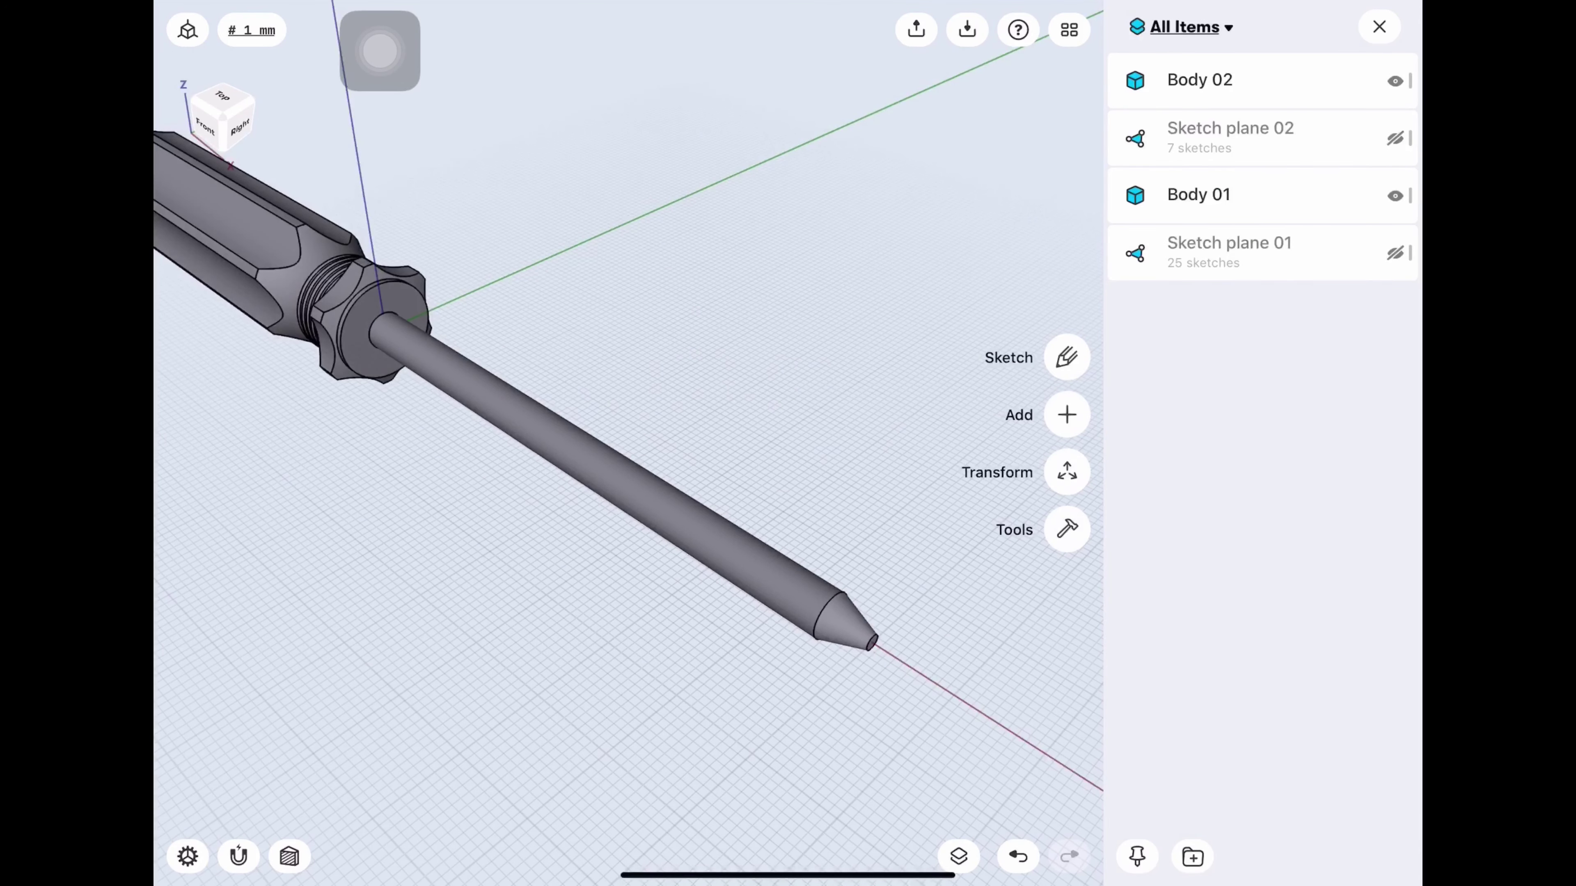
click(1379, 26)
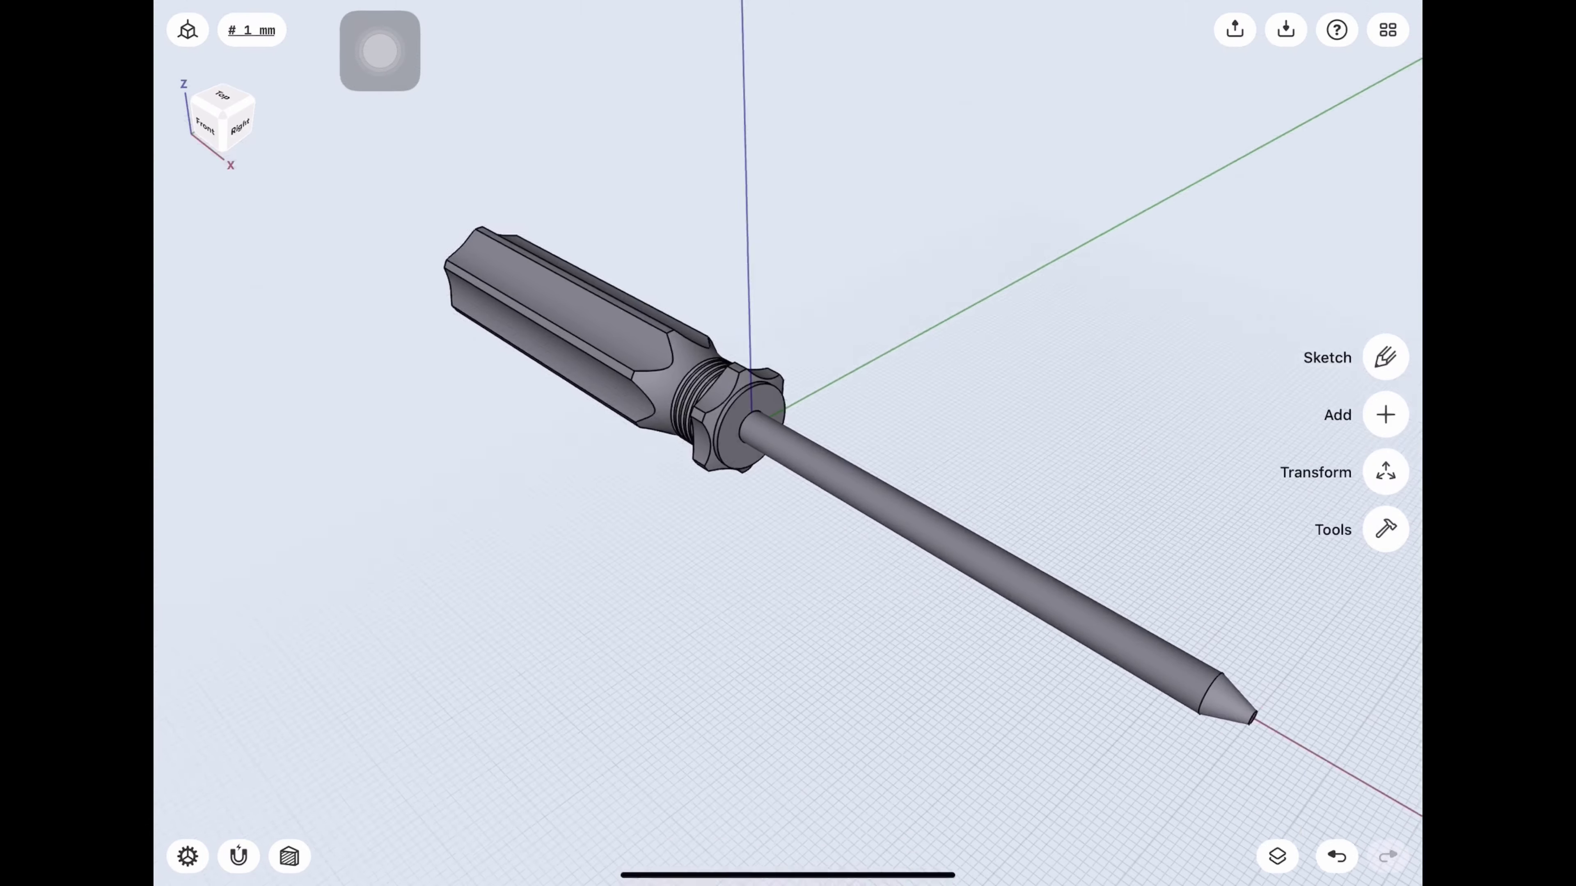
click(241, 126)
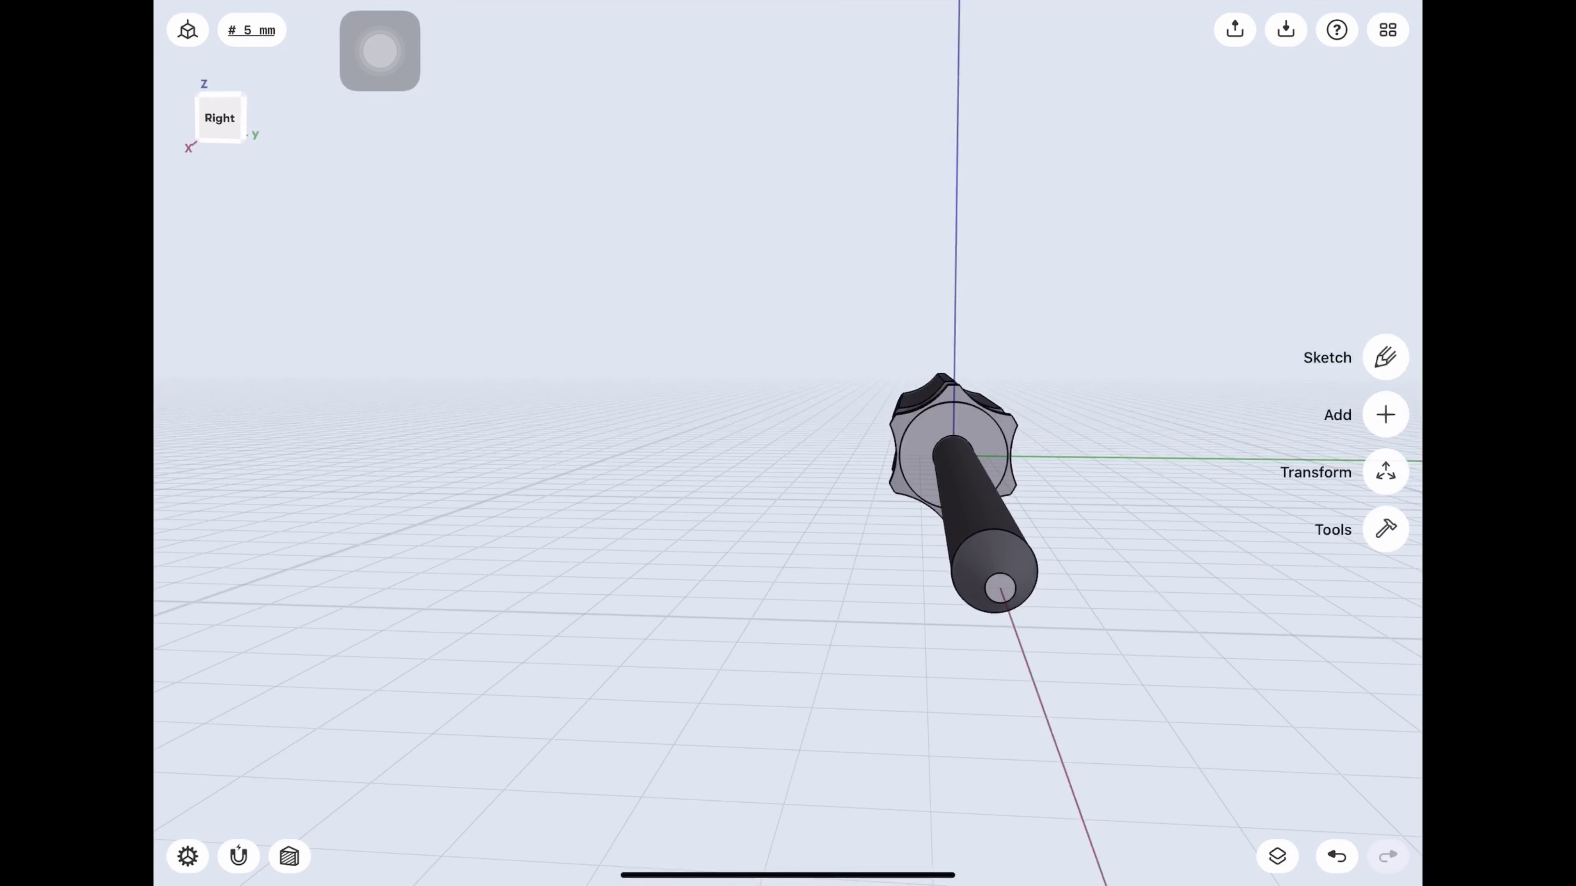
Sketch on the shaft end face a 0.75 mm vertical line up from the centre.
click(1385, 358)
click(999, 589)
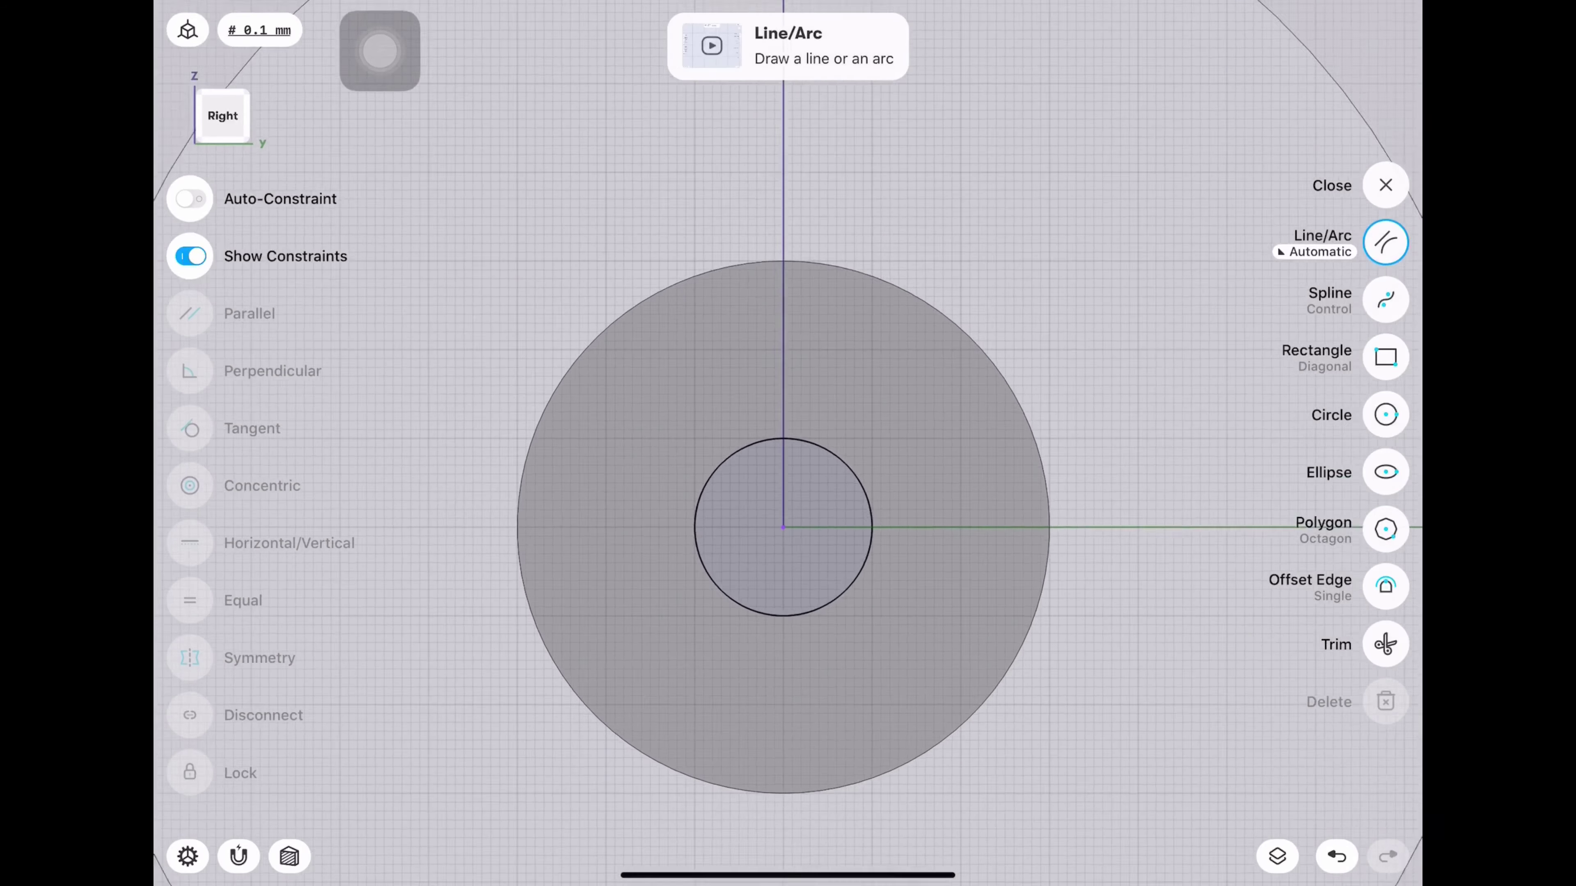
scroll(783, 527, down, 5)
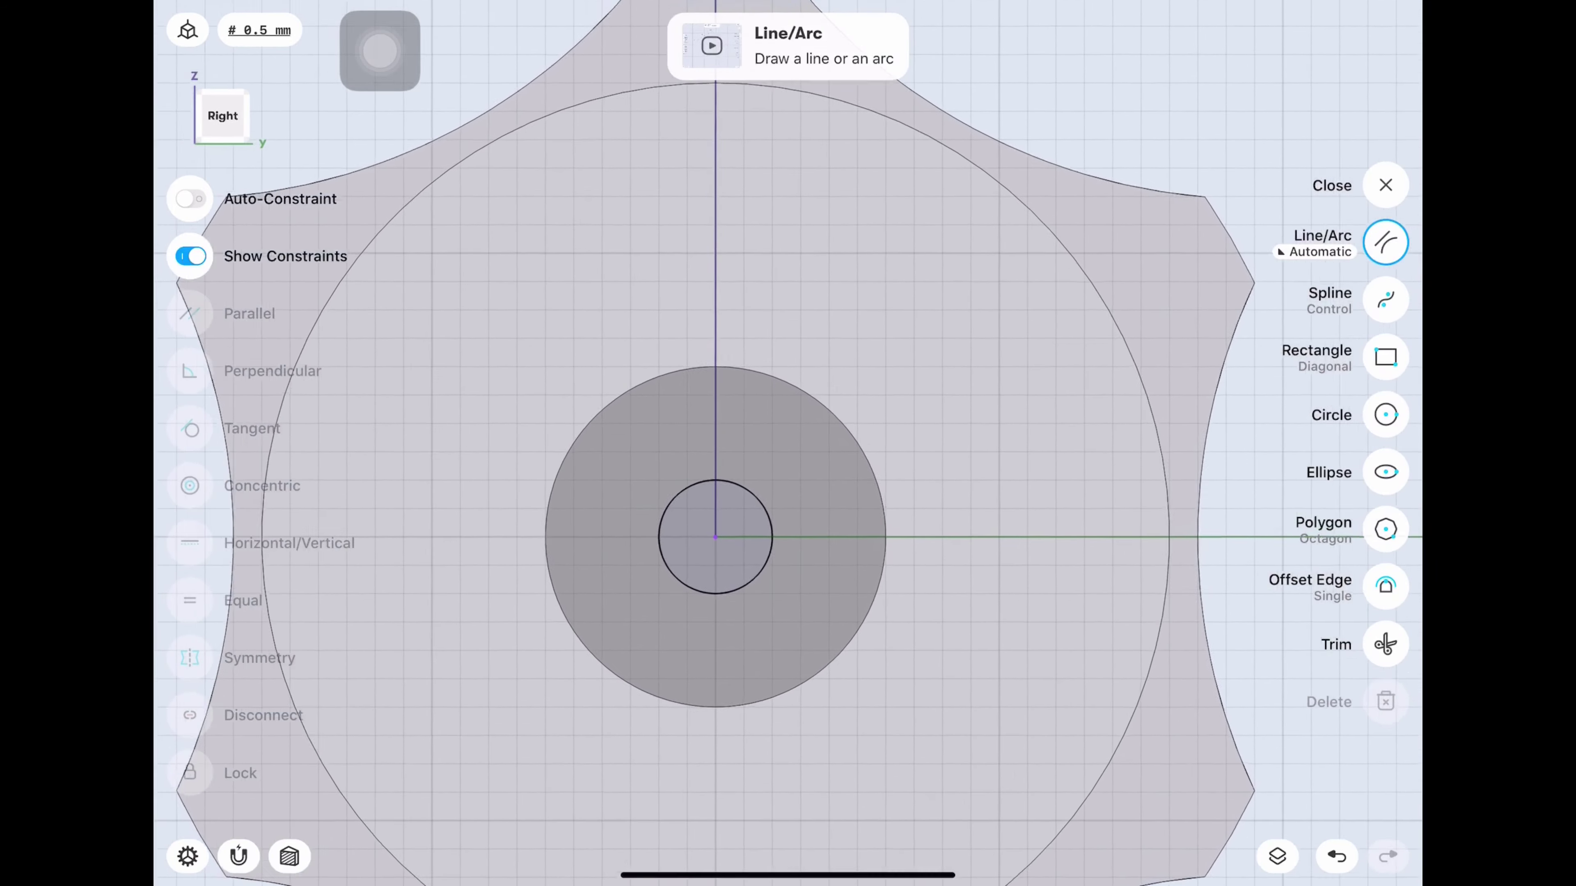
scroll(734, 594, up, 3)
scroll(735, 595, up, 1)
click(1386, 243)
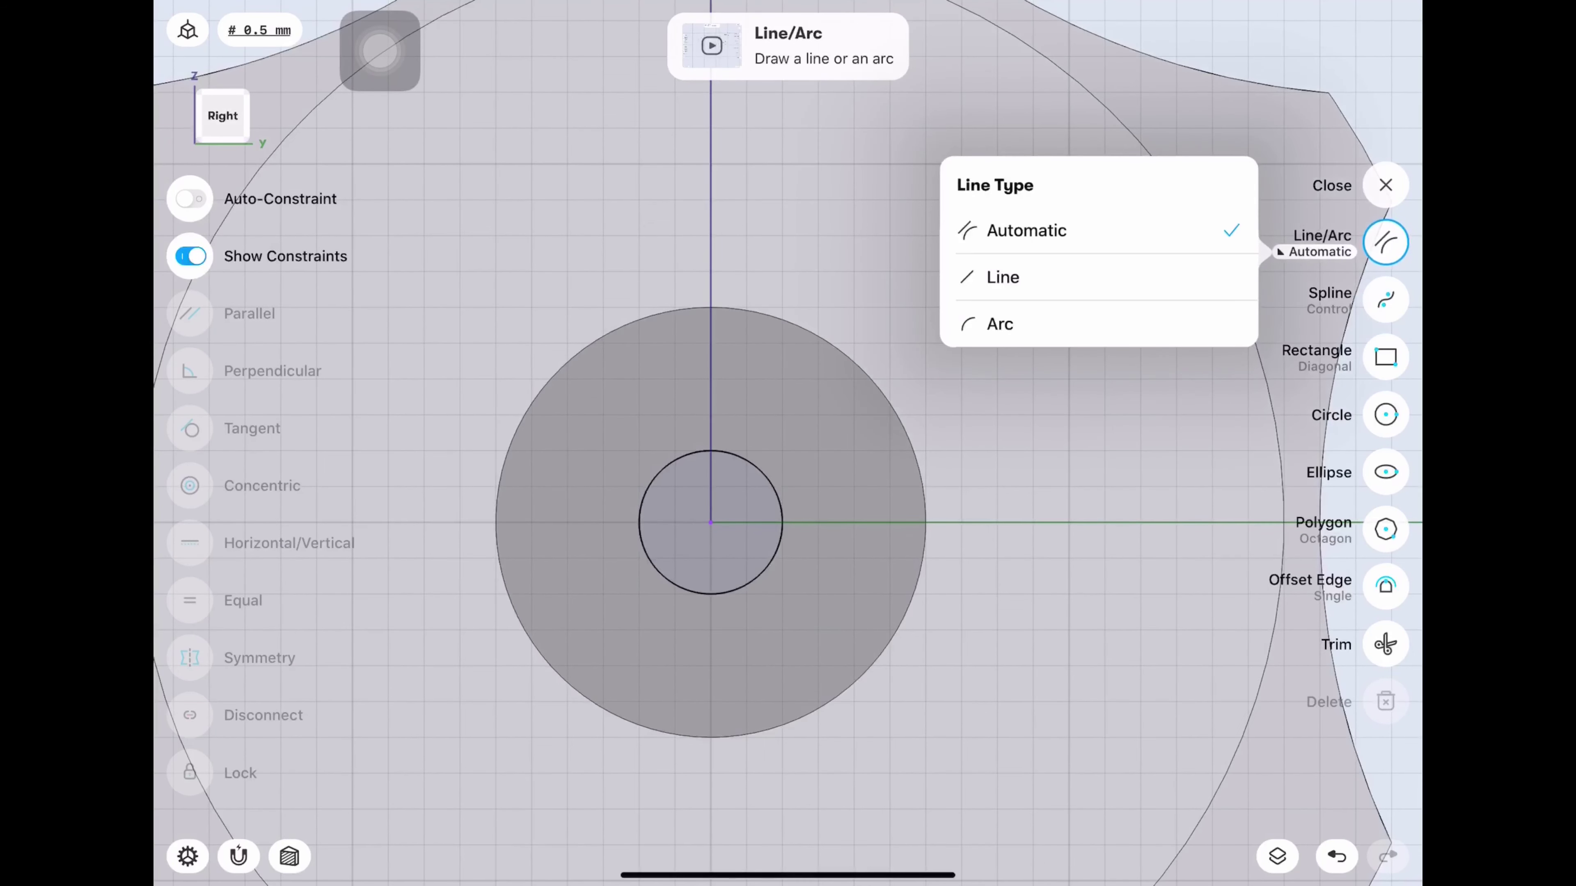
click(1018, 275)
drag(712, 522, 711, 450)
click(652, 486)
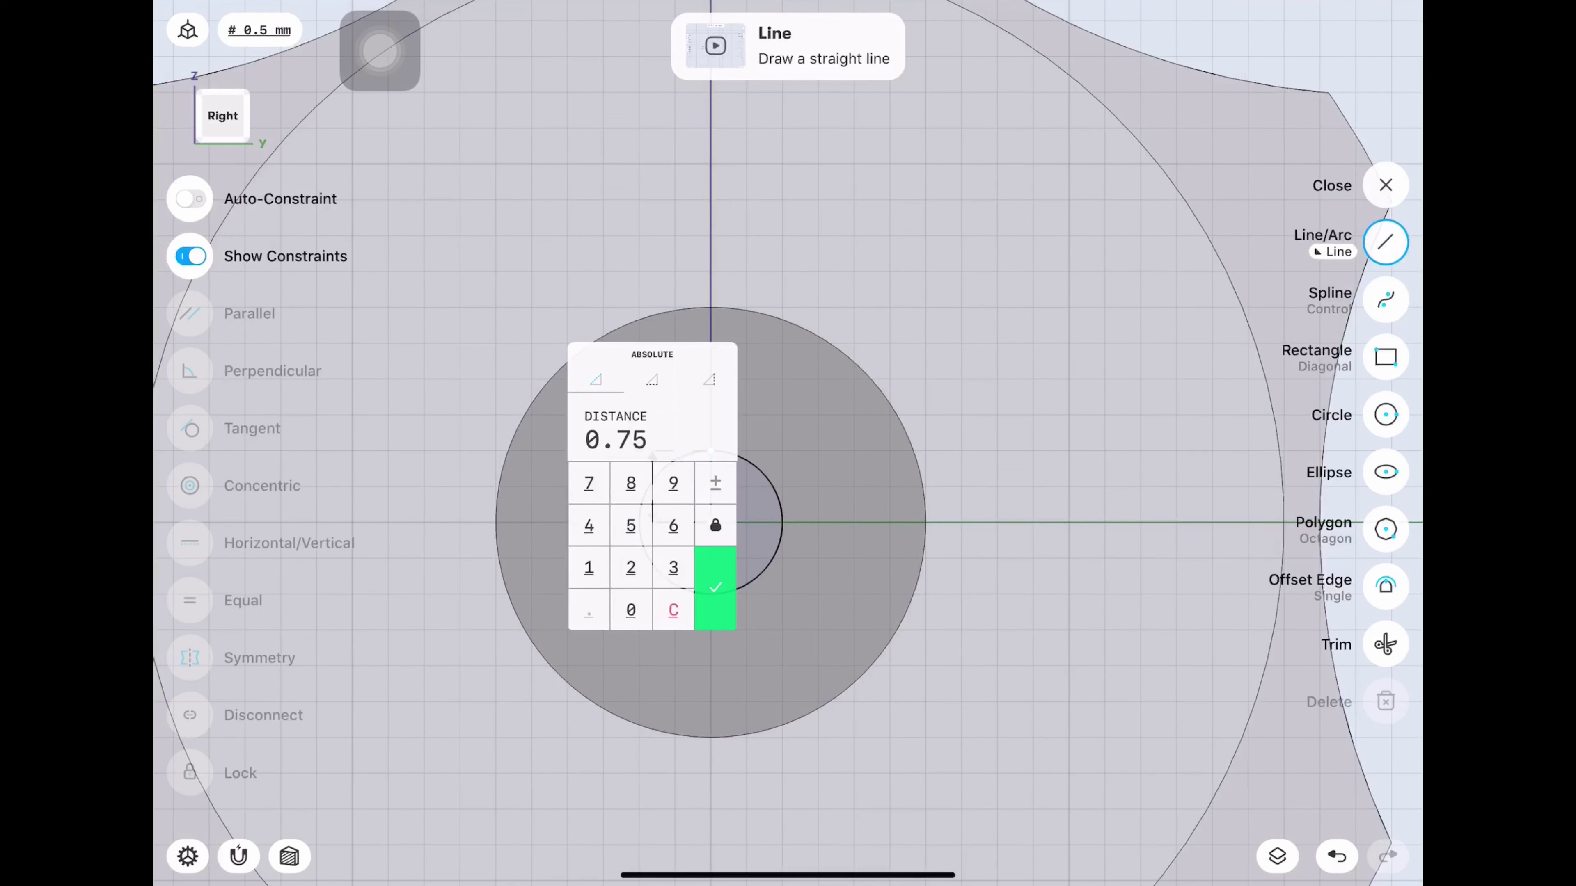
click(715, 588)
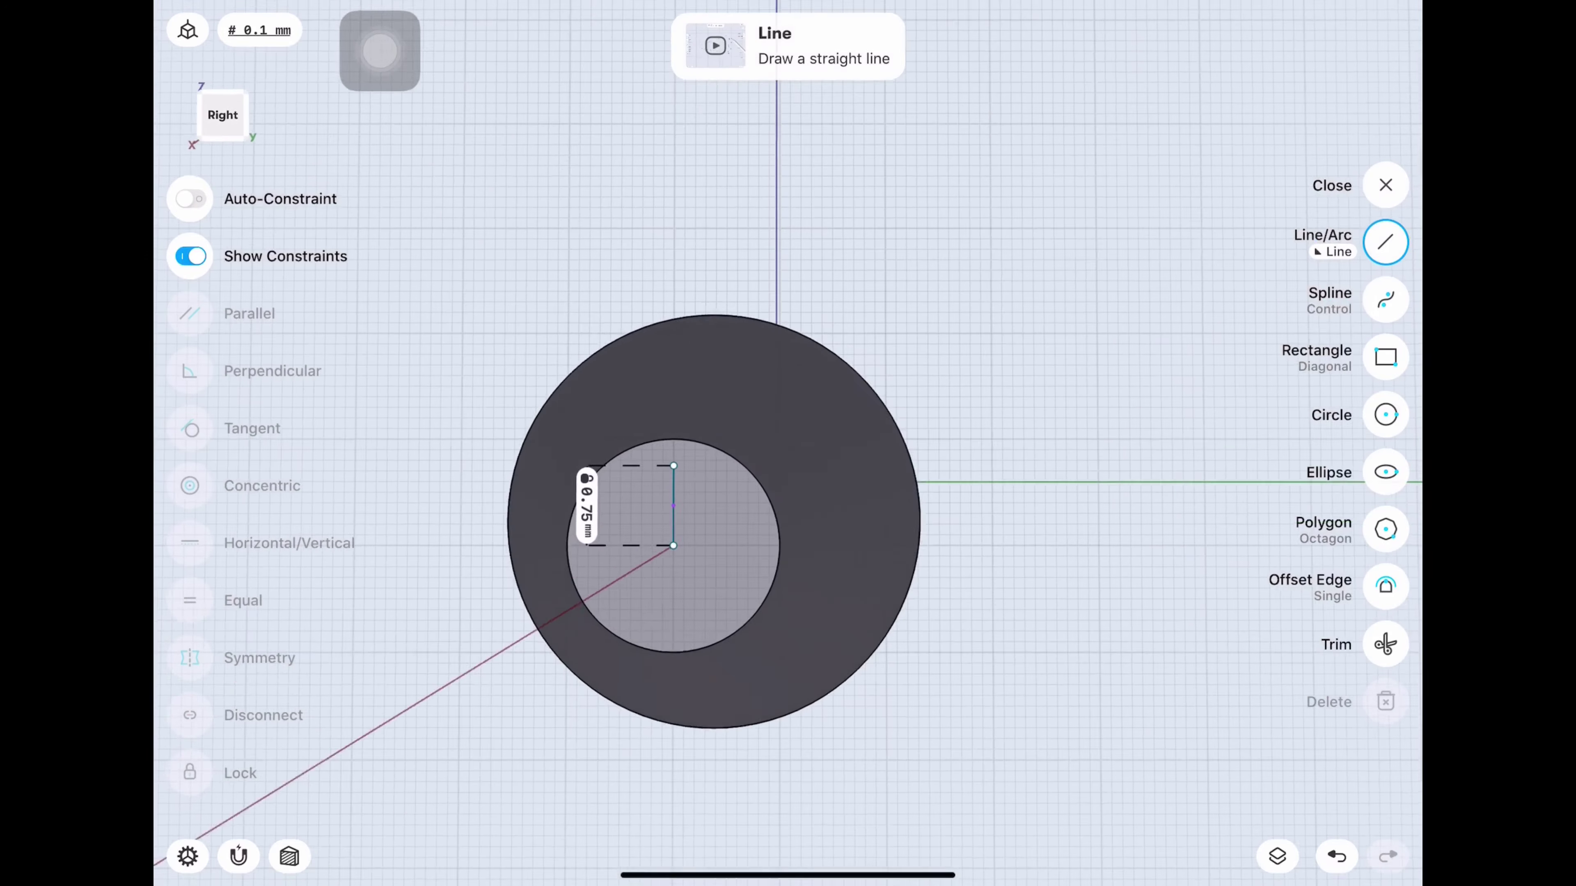
Draw a line from the vertical line's top to the circle, angled at 112.5°.
scroll(728, 446, up, 3)
scroll(727, 447, up, 3)
scroll(727, 447, left, 1)
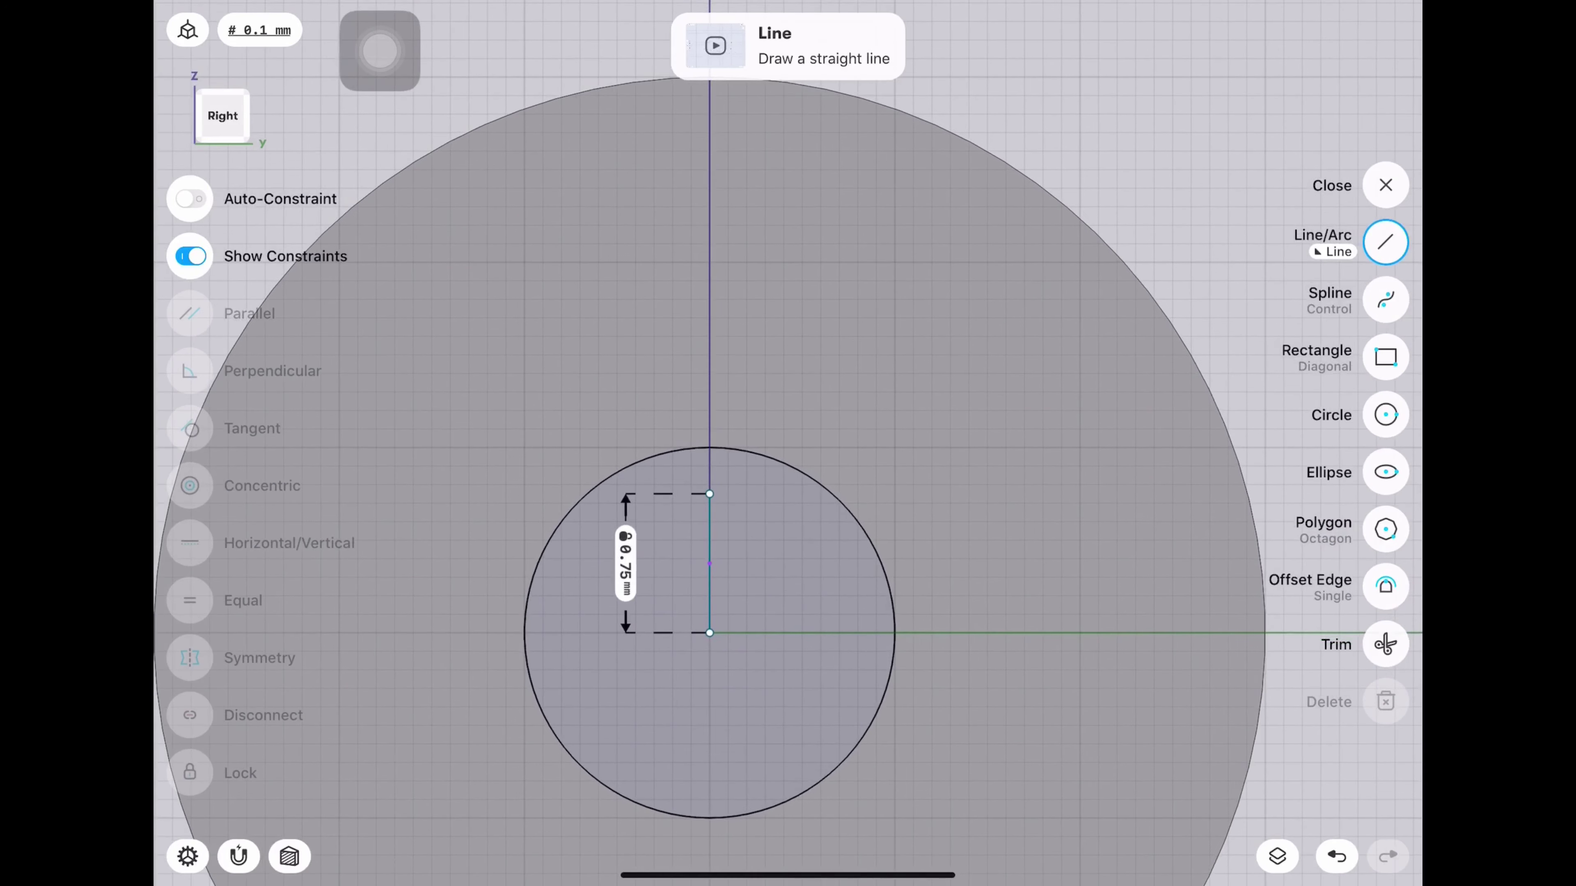
drag(710, 493, 776, 459)
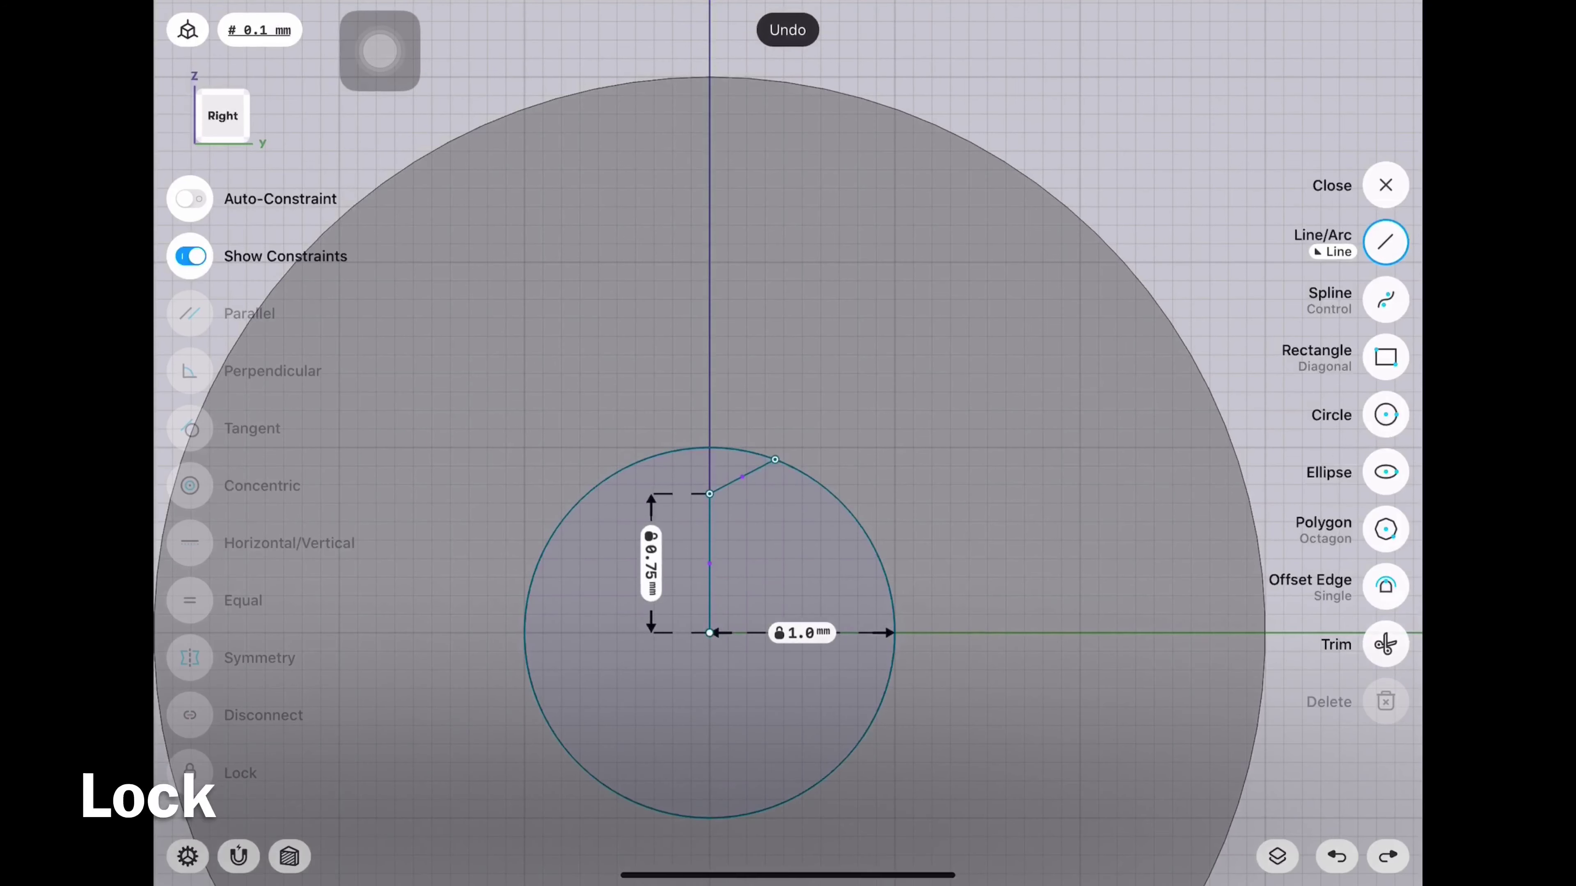
click(710, 563)
click(709, 564)
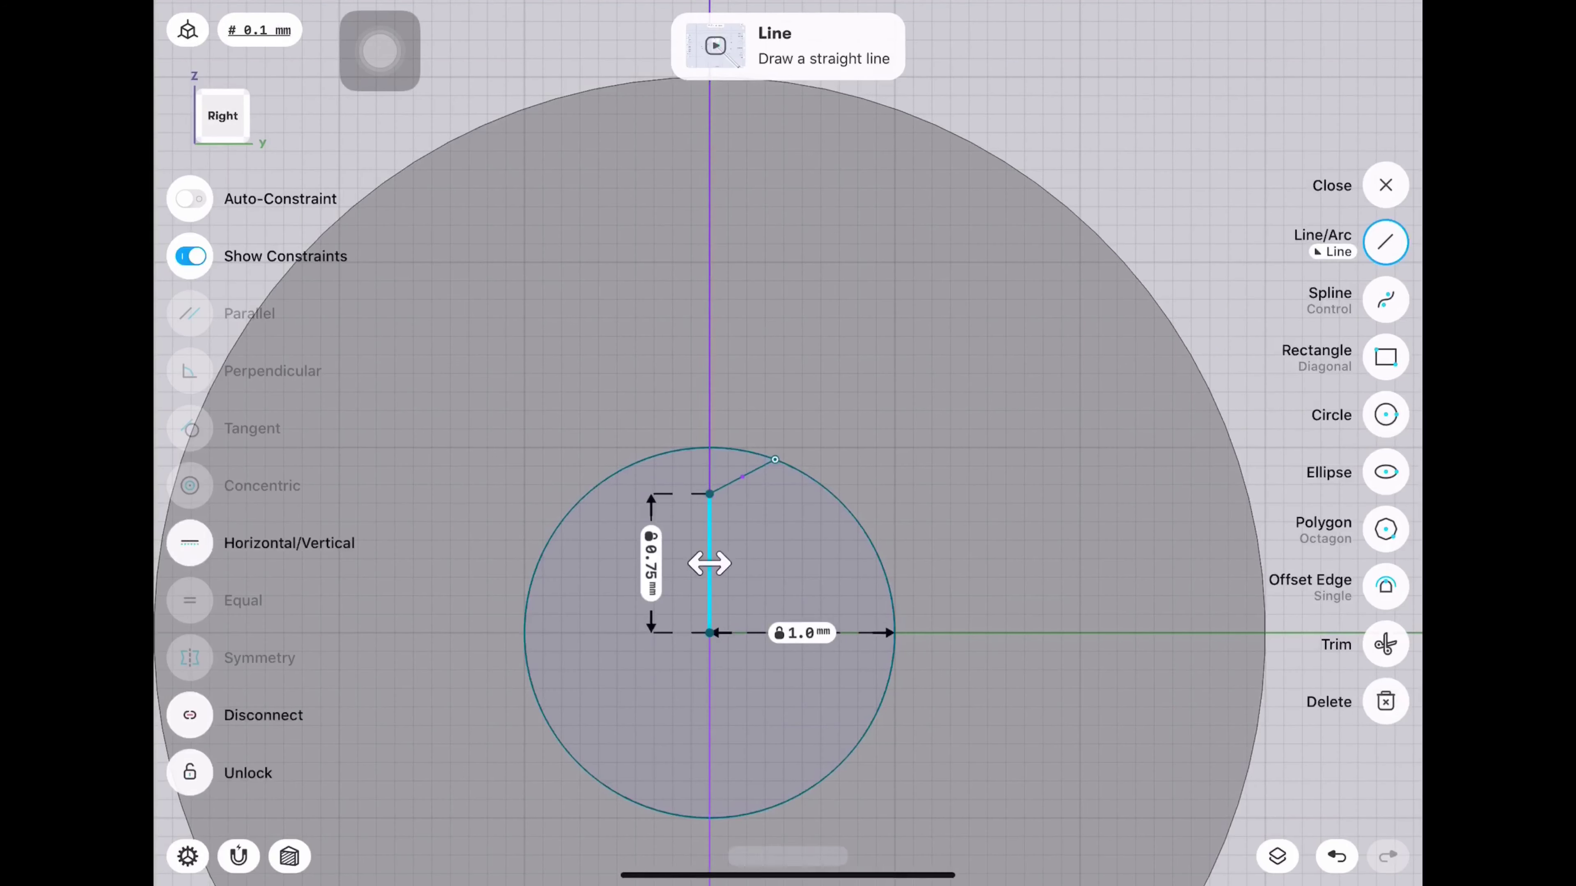
click(743, 476)
click(779, 532)
click(714, 590)
text(112.5)
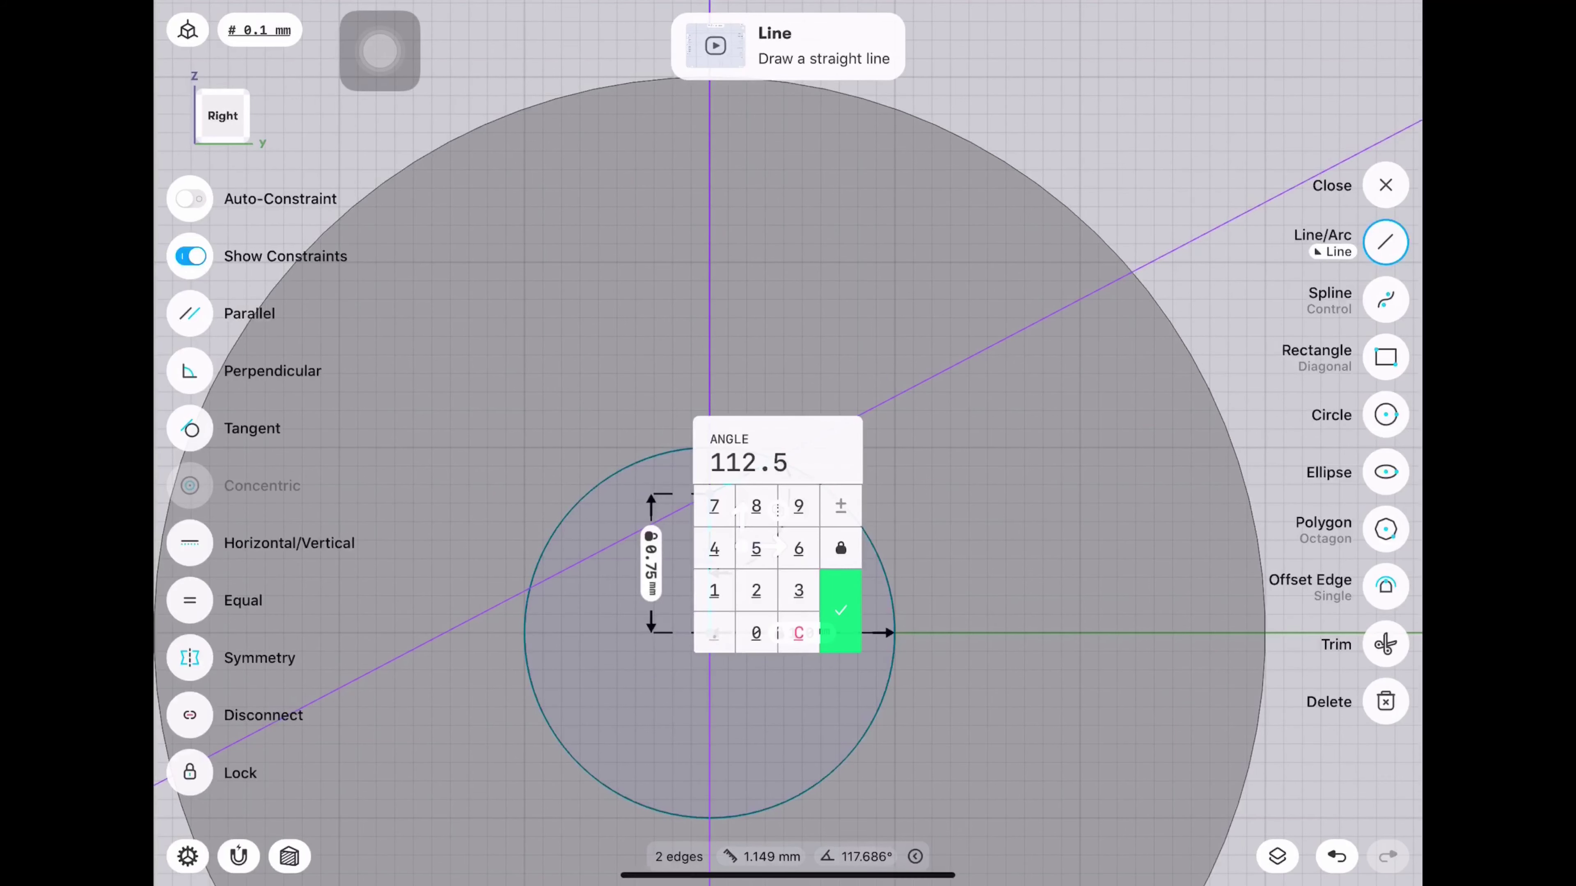
click(840, 610)
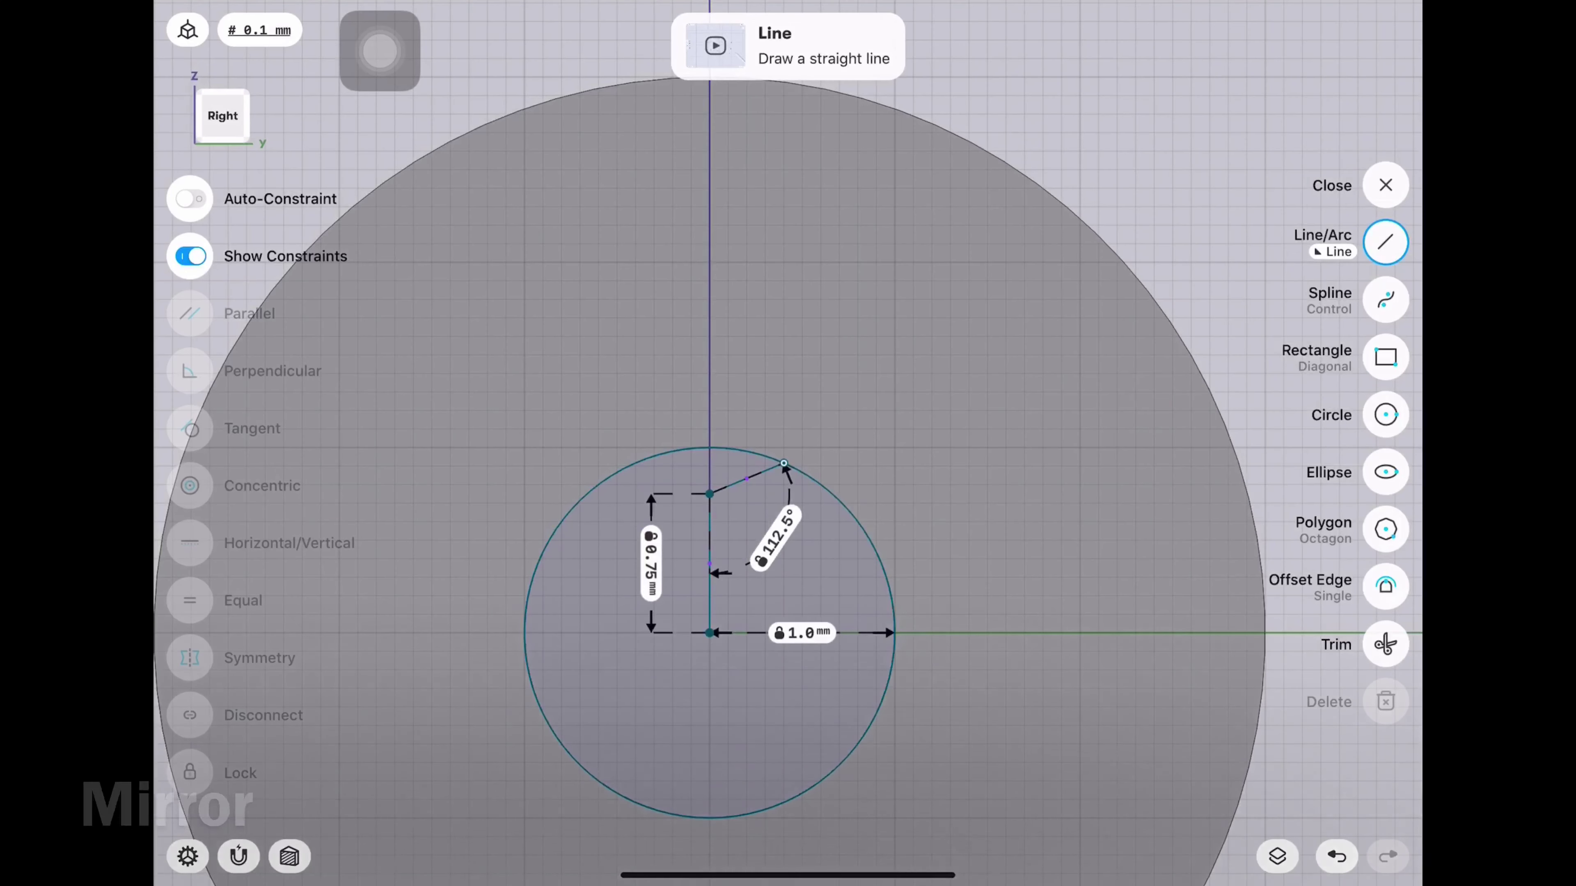
click(1385, 185)
Mirror the 112.5° slanted line to form a symmetric V on the tip sketch.
click(1386, 468)
click(1388, 587)
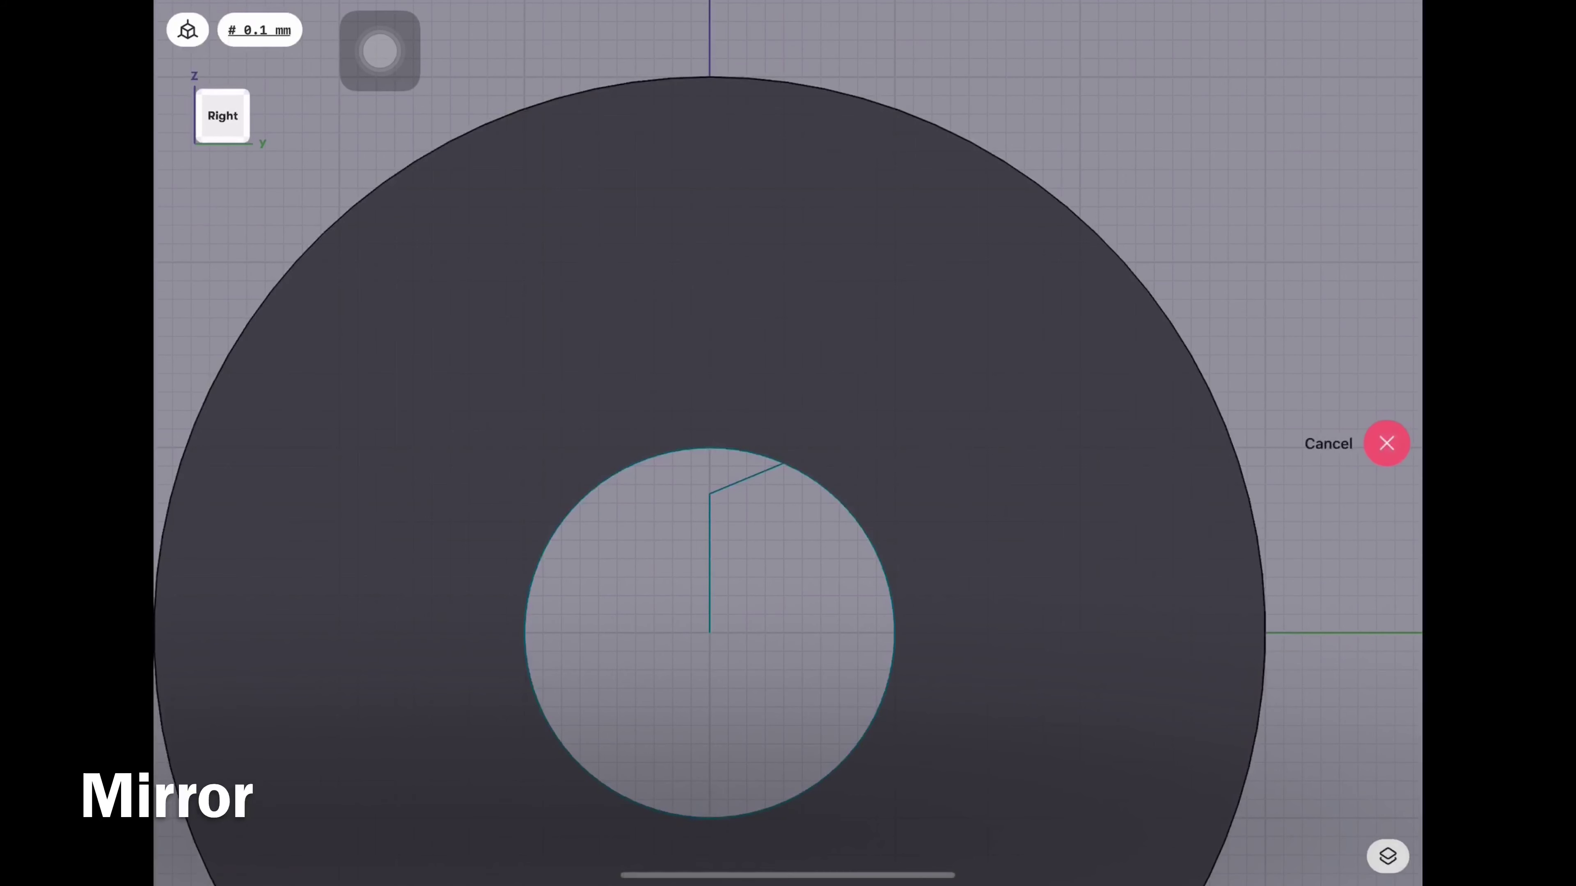
click(747, 478)
click(1386, 415)
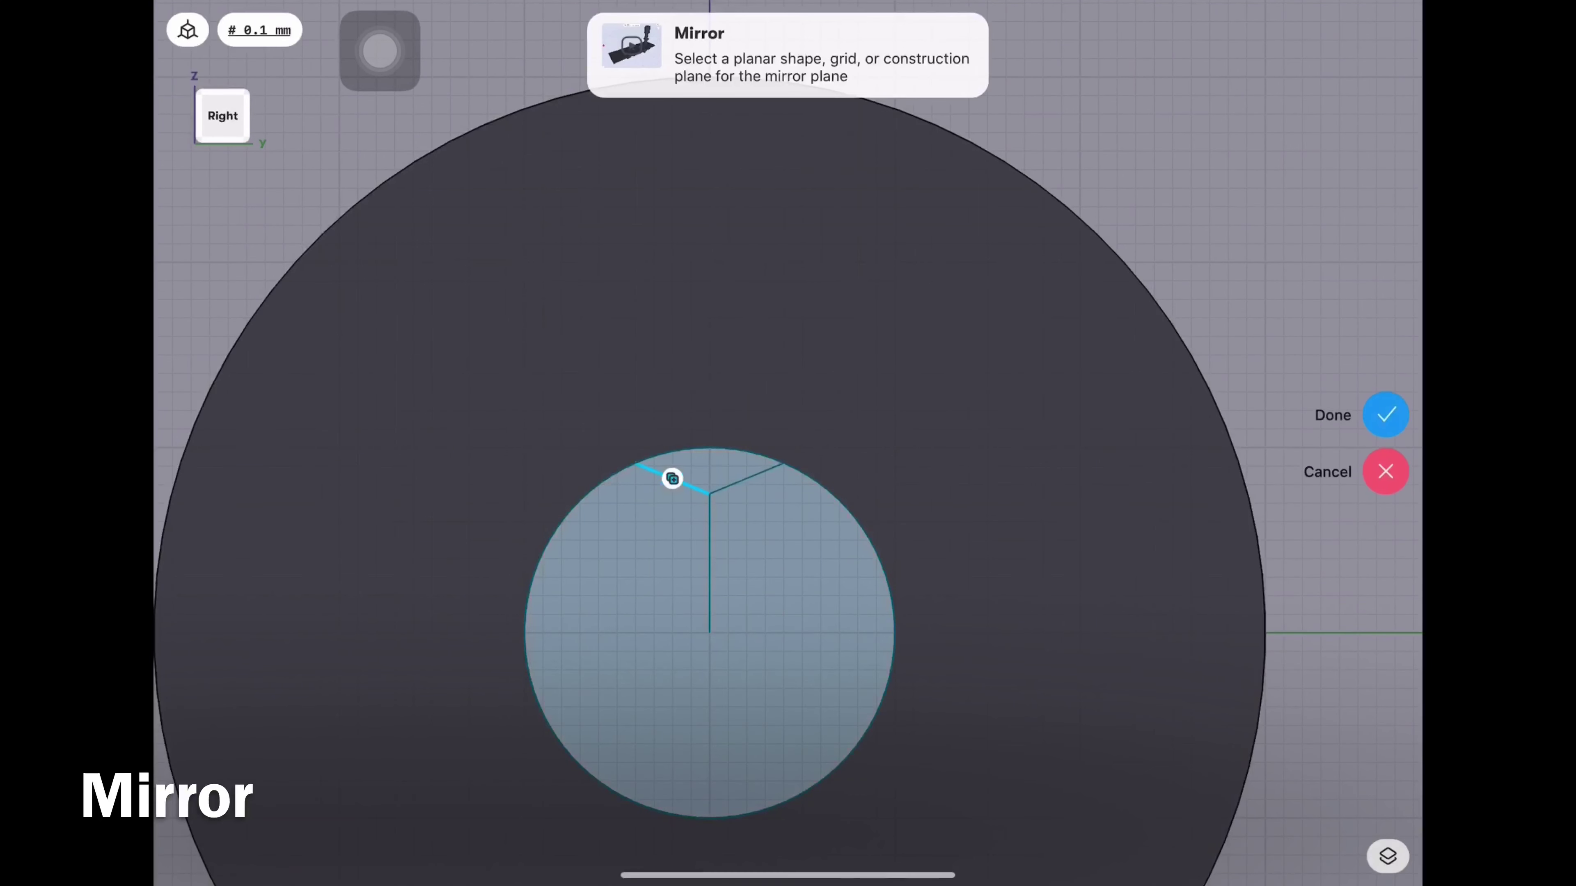
click(1386, 414)
click(1386, 357)
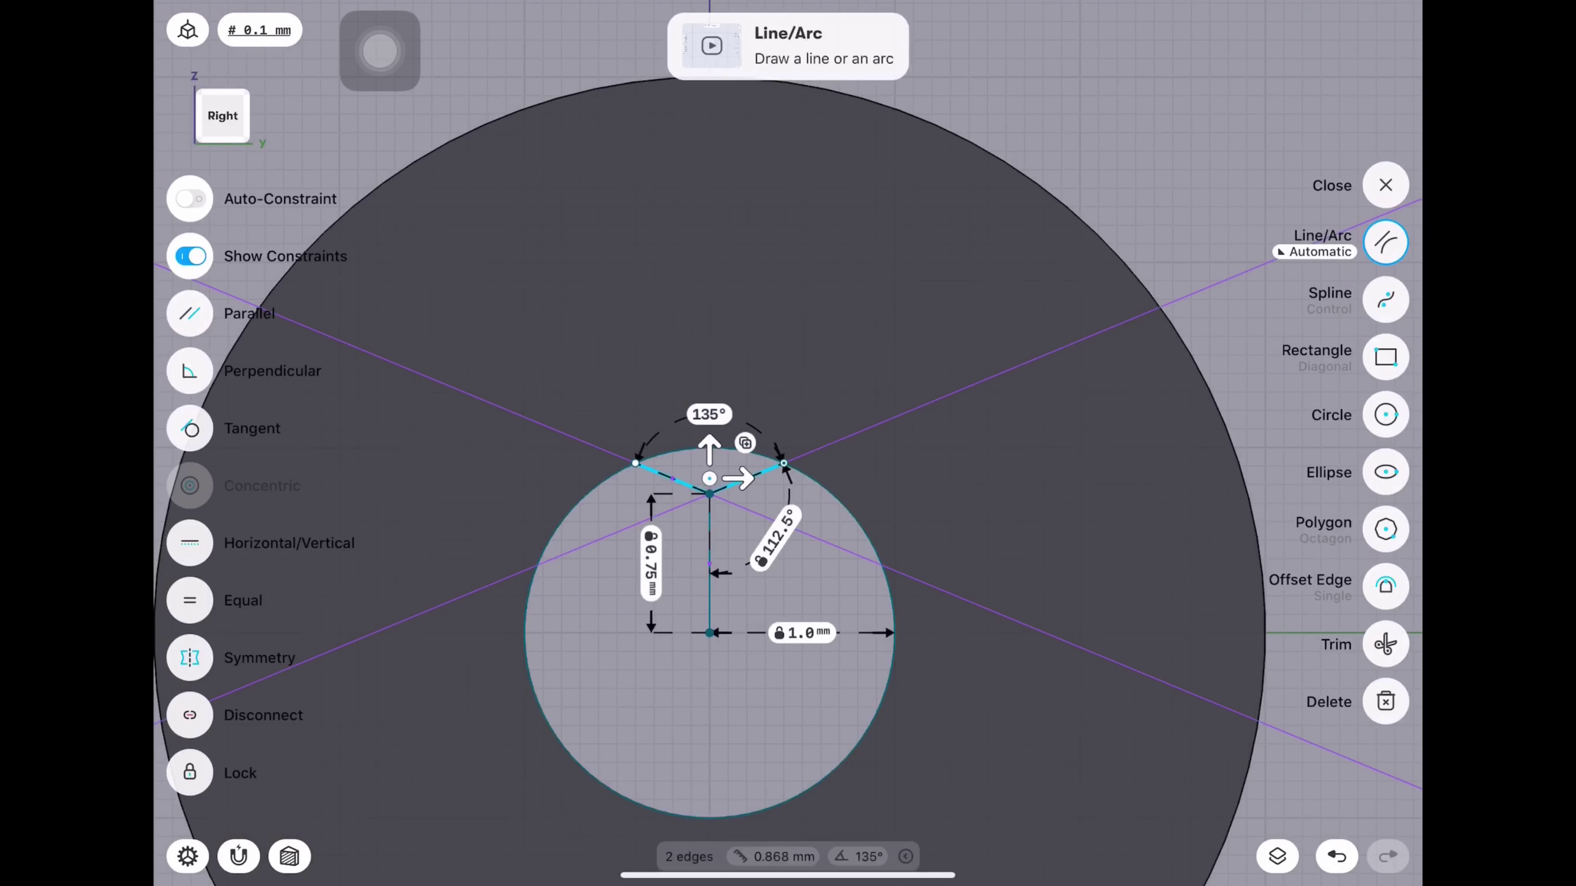
key(Escape)
Draw a line from the centre toward the upper right, locked at 45°.
scroll(713, 621, down, 3)
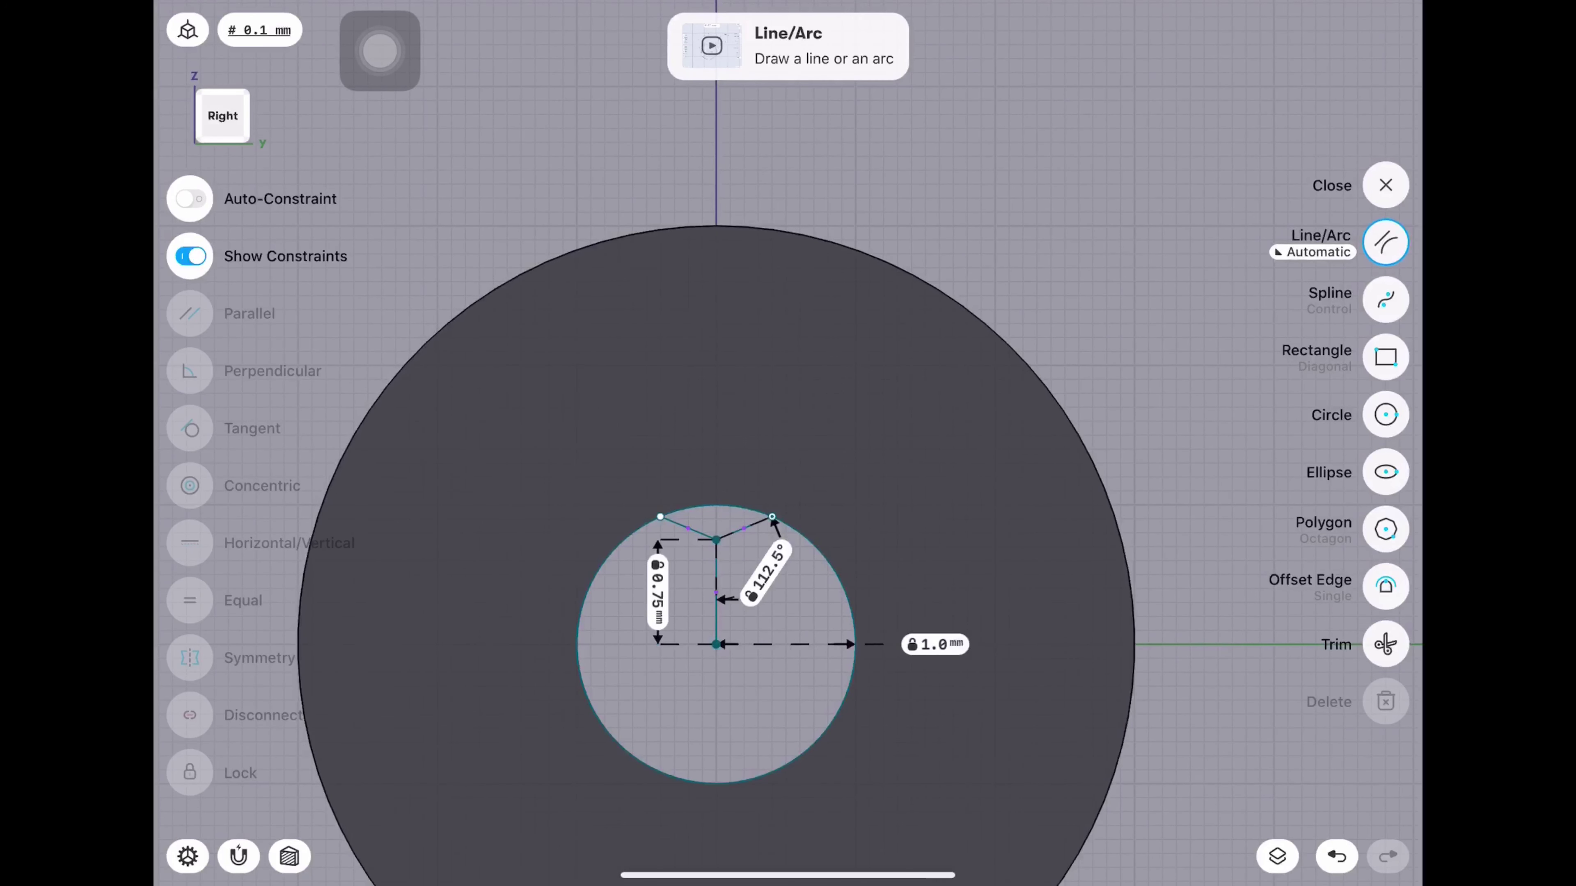
click(1315, 252)
click(1017, 275)
scroll(713, 621, down, 3)
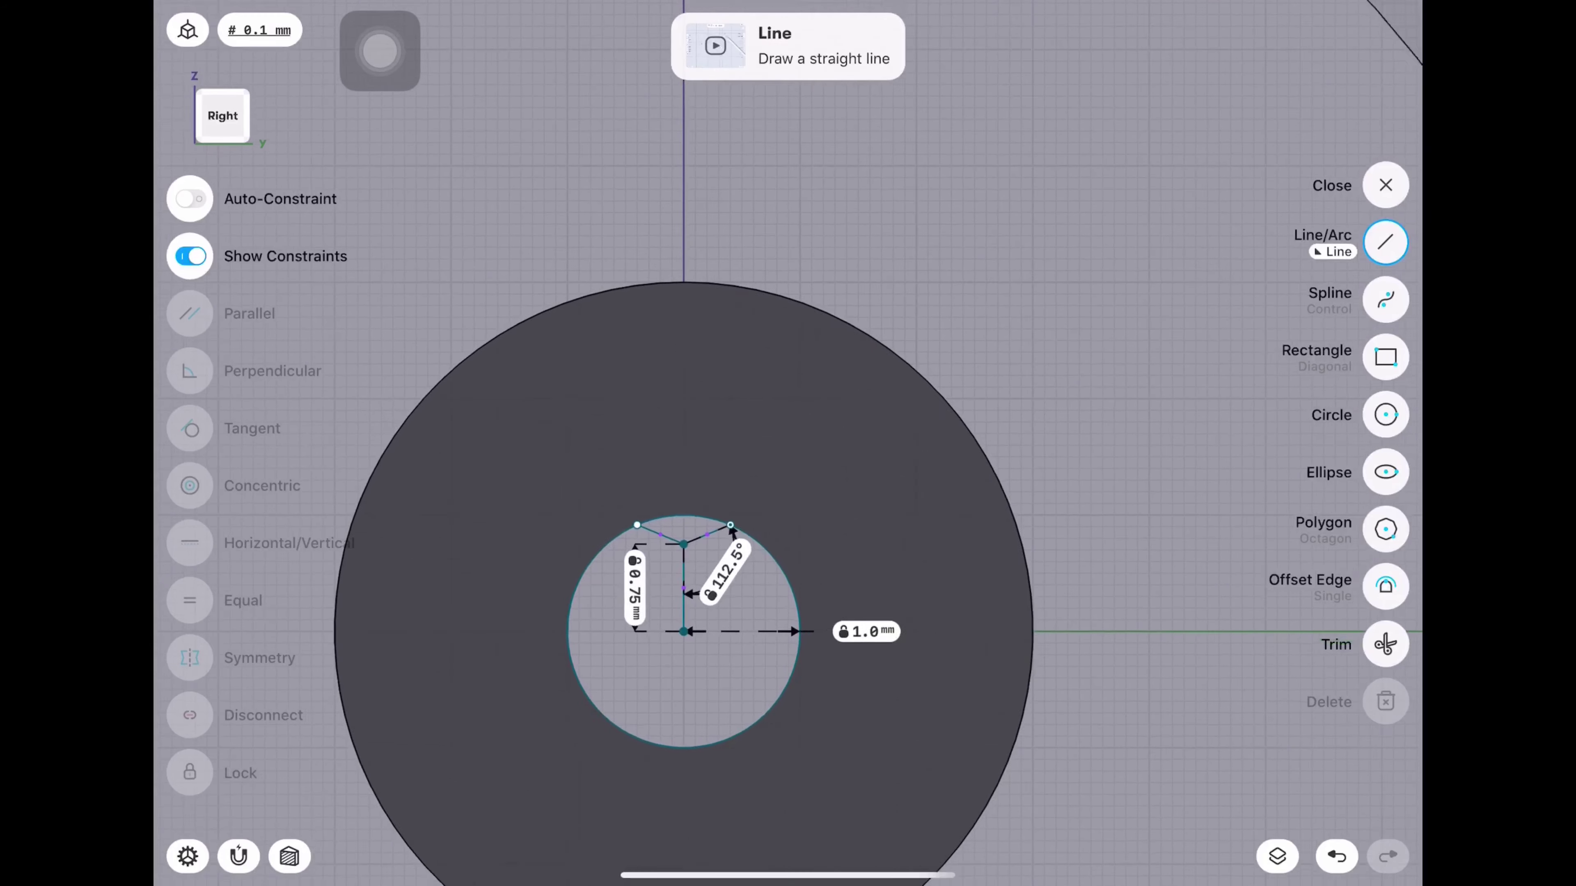
drag(676, 633, 931, 366)
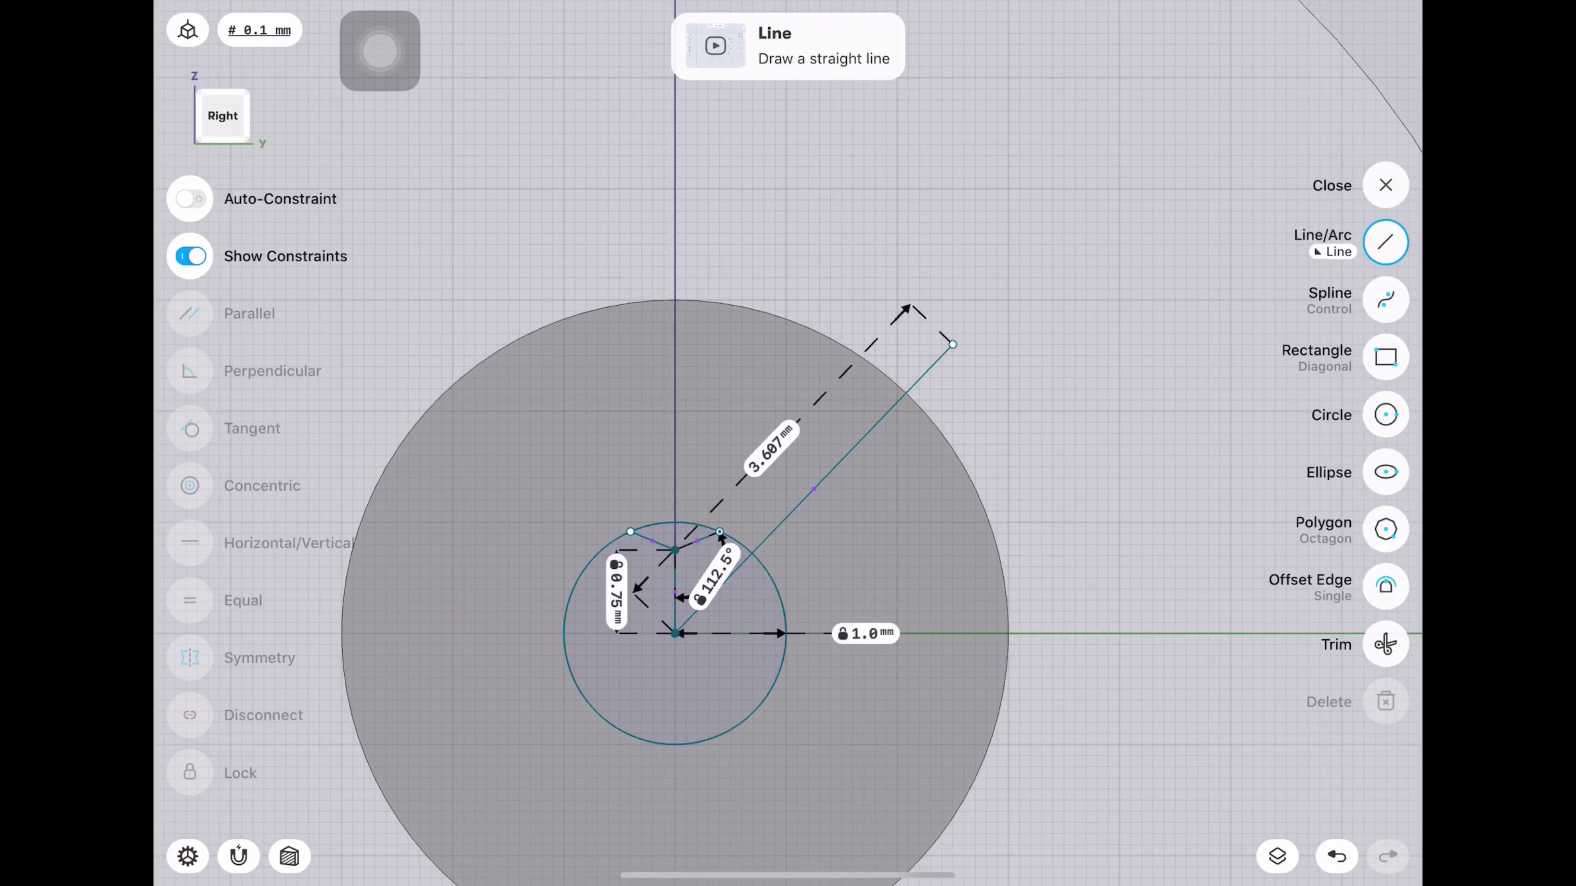
click(814, 489)
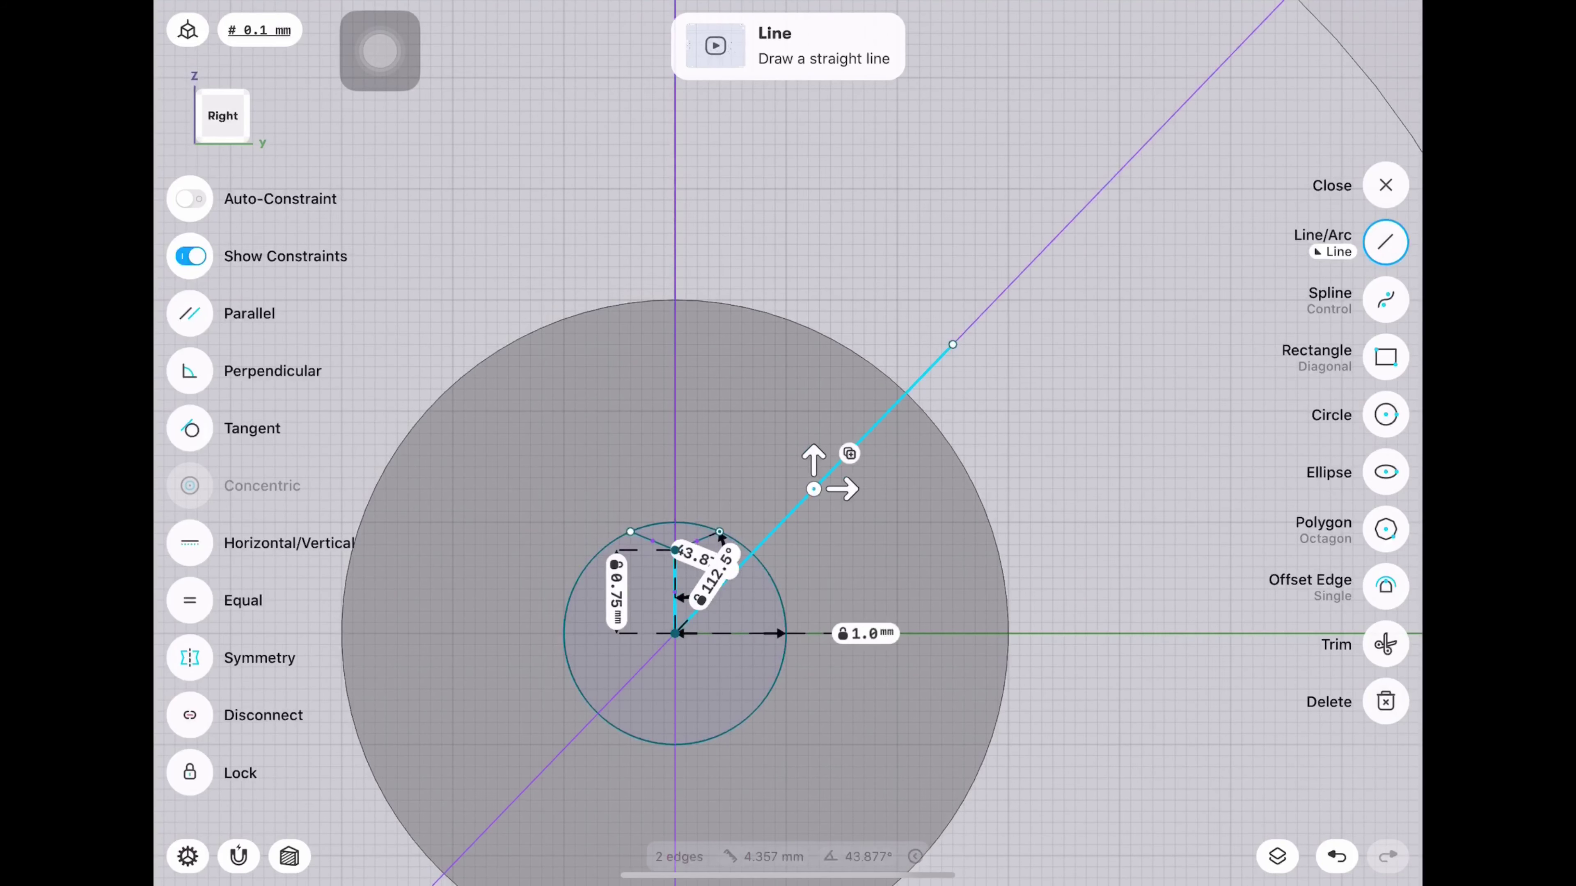
click(760, 428)
text(45)
click(824, 510)
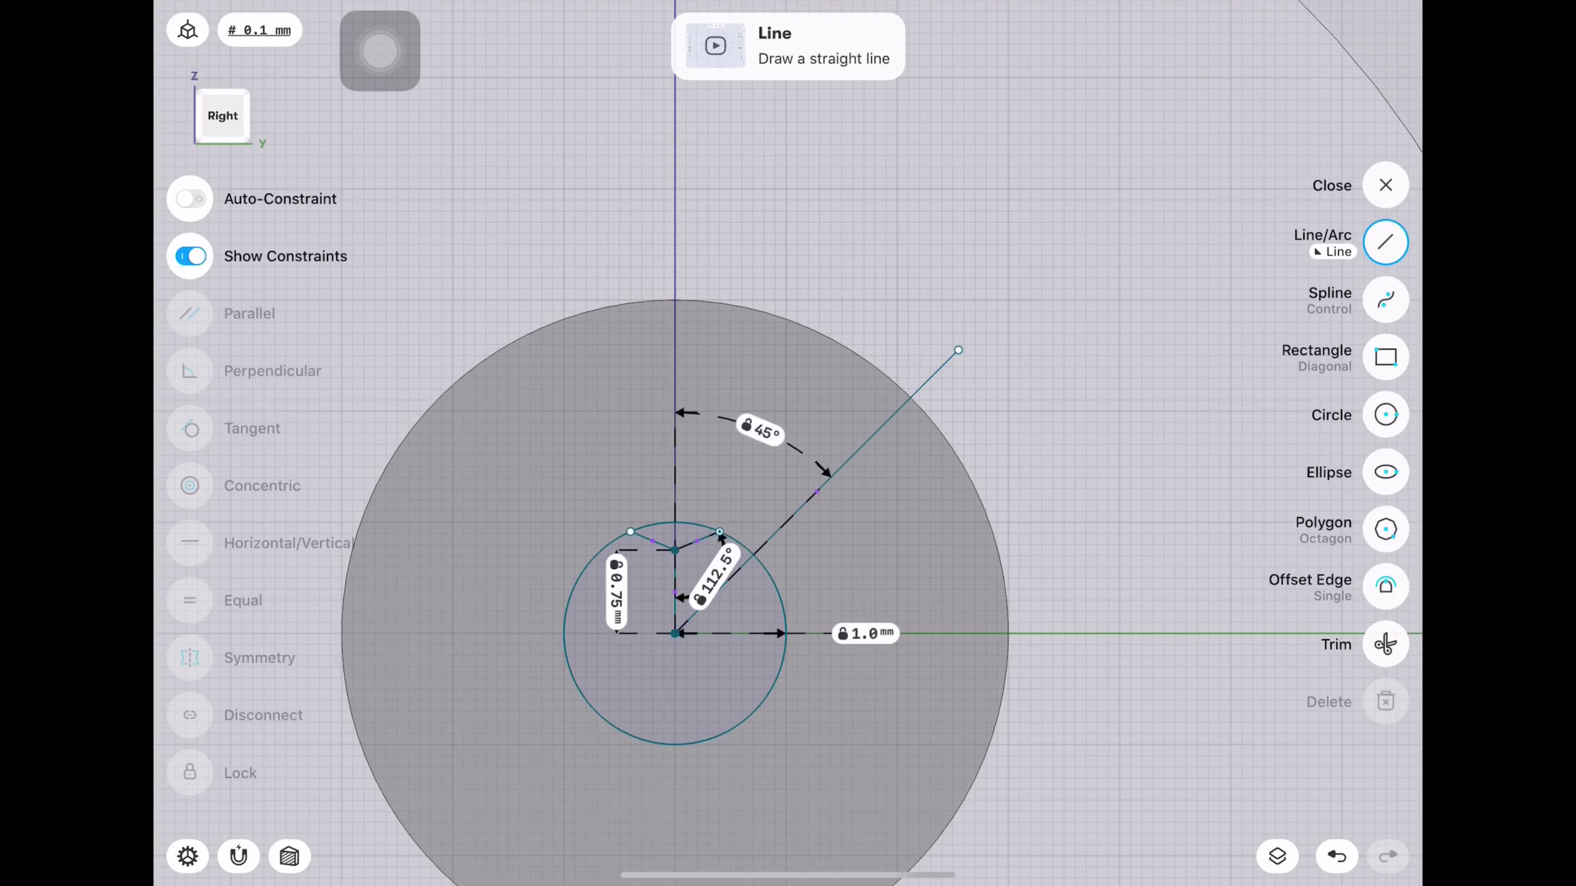
Draw a matching upper-left line from the centre, also locked at 45°.
drag(674, 633, 363, 367)
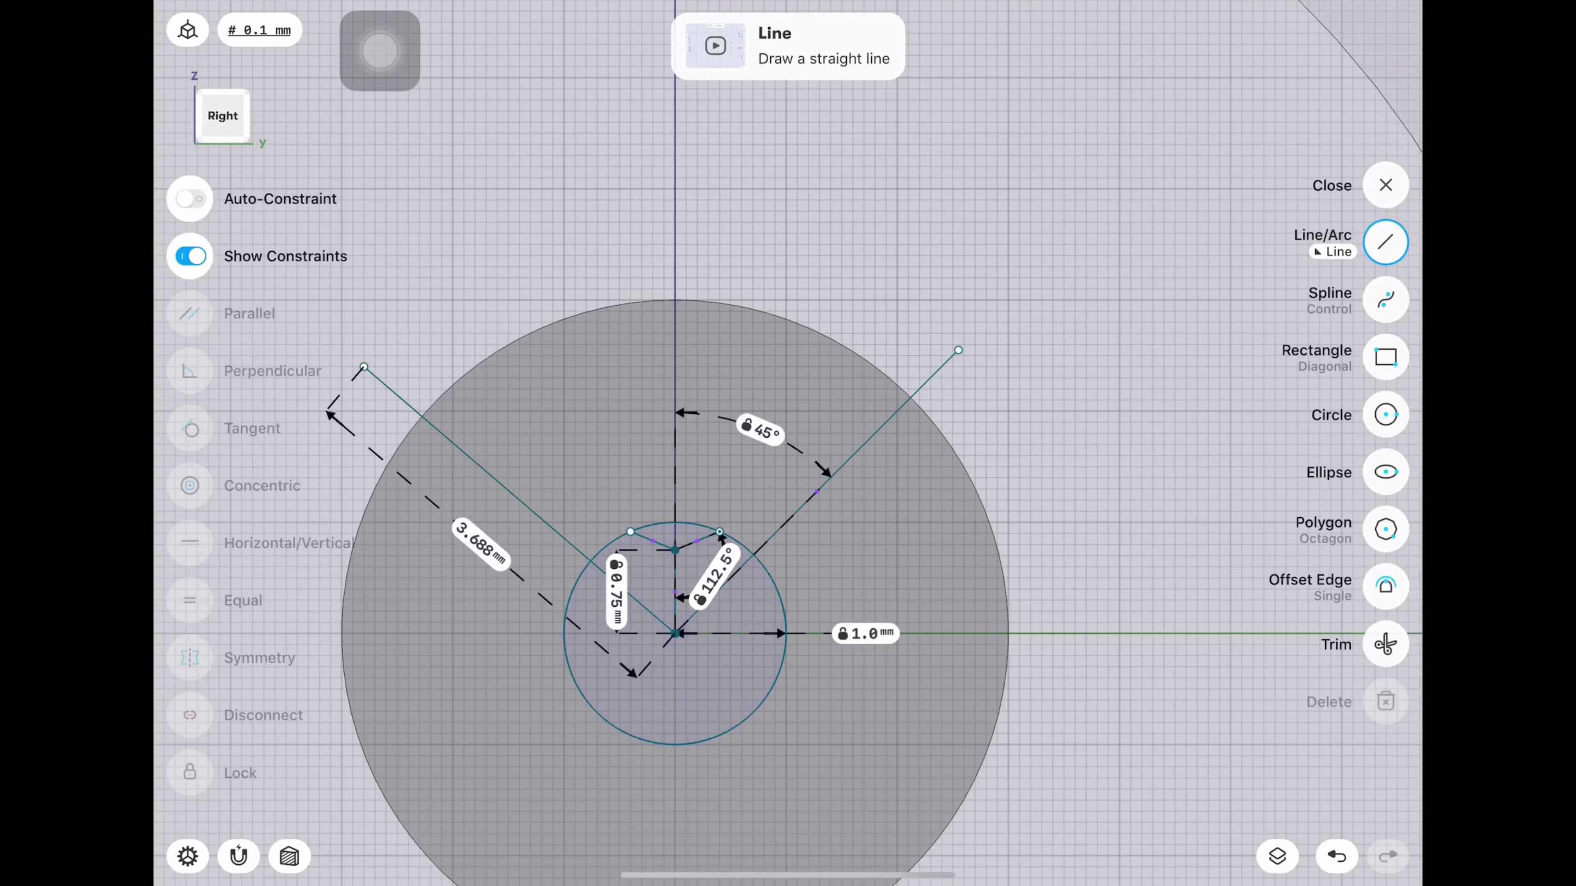
click(519, 500)
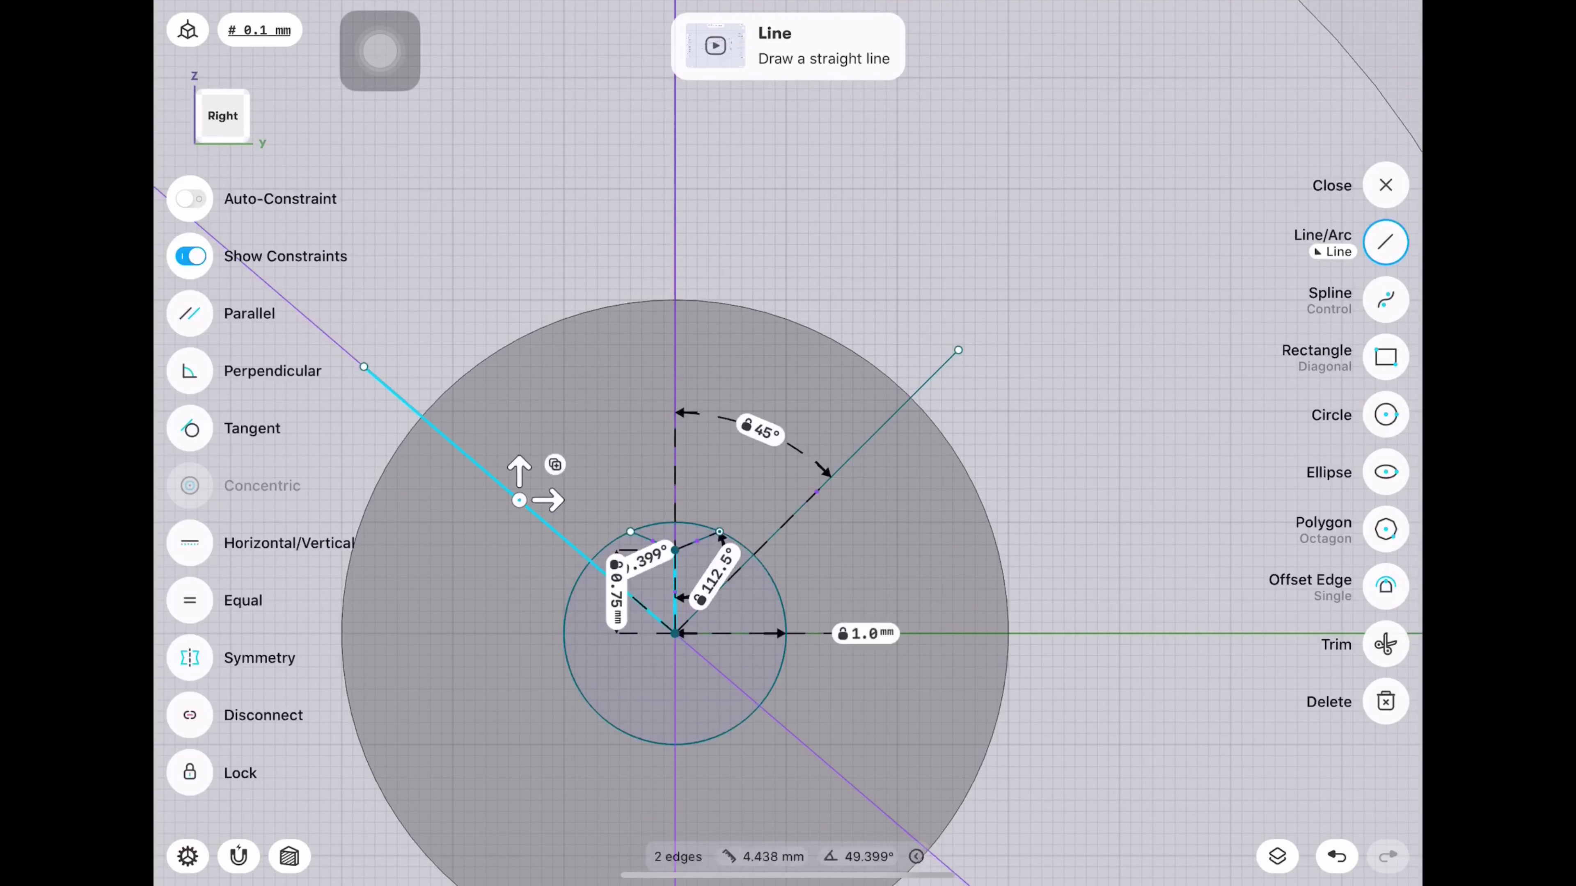
click(639, 555)
text(45)
click(703, 633)
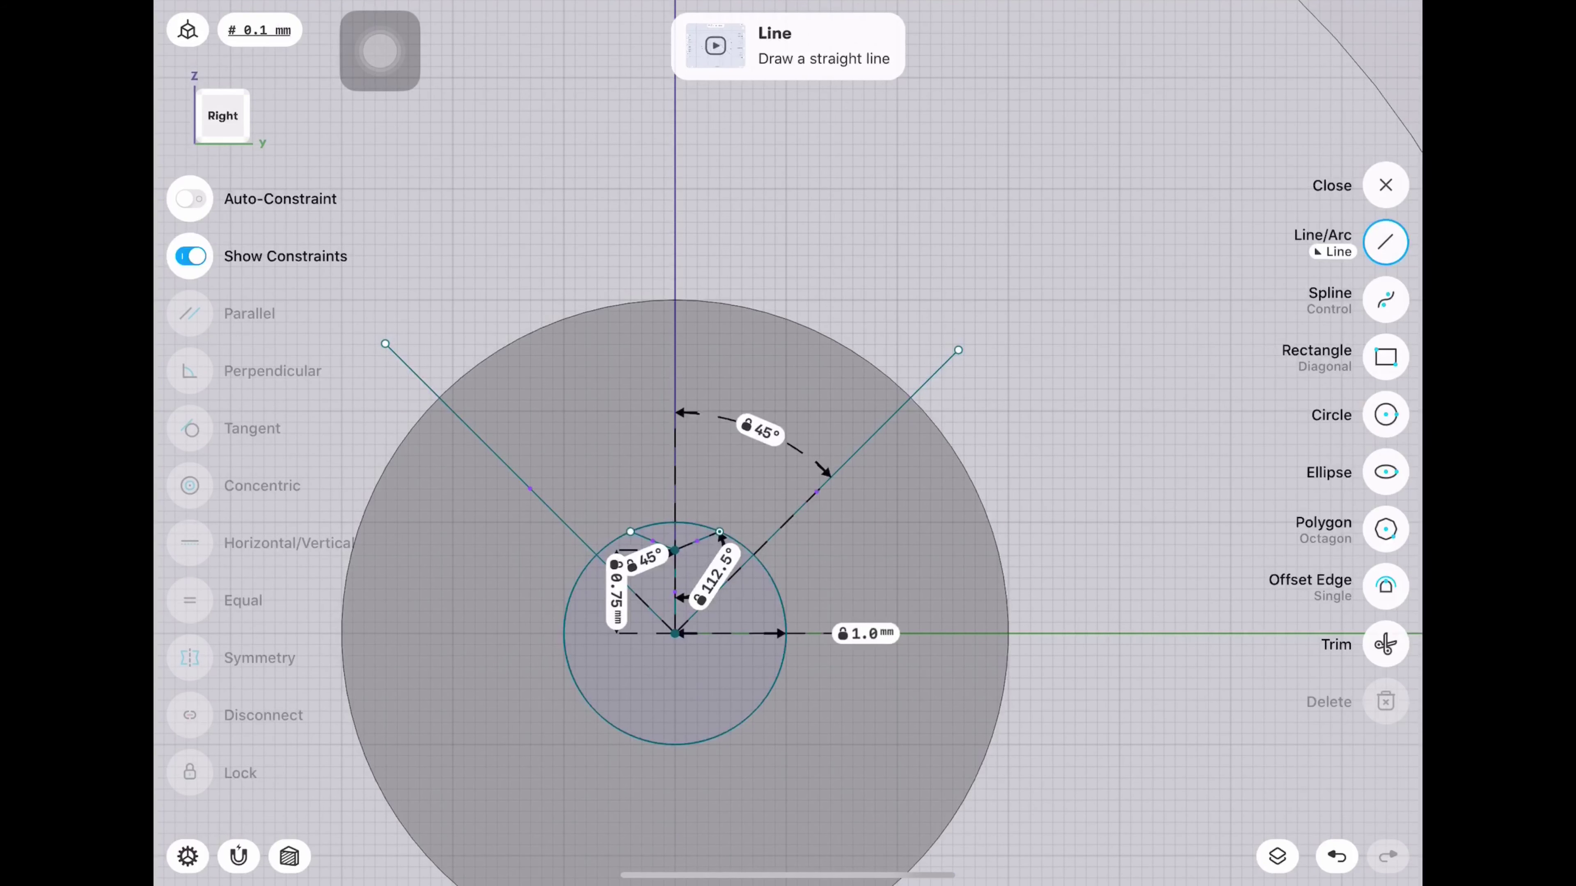
scroll(703, 435, up, 3)
scroll(703, 435, up, 2)
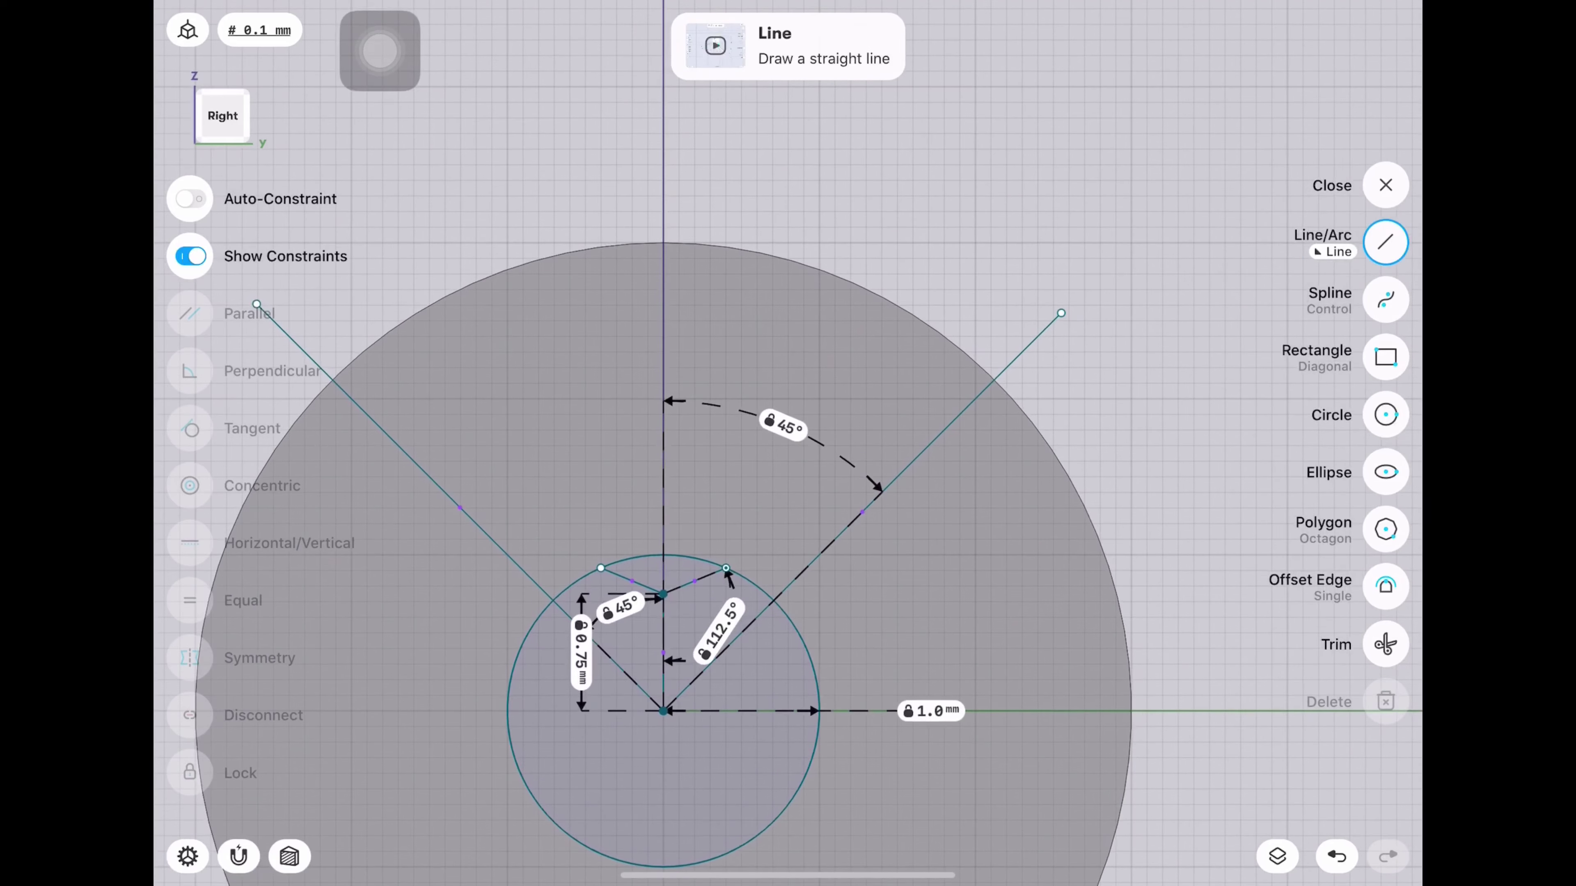
click(855, 510)
click(496, 544)
key(Escape)
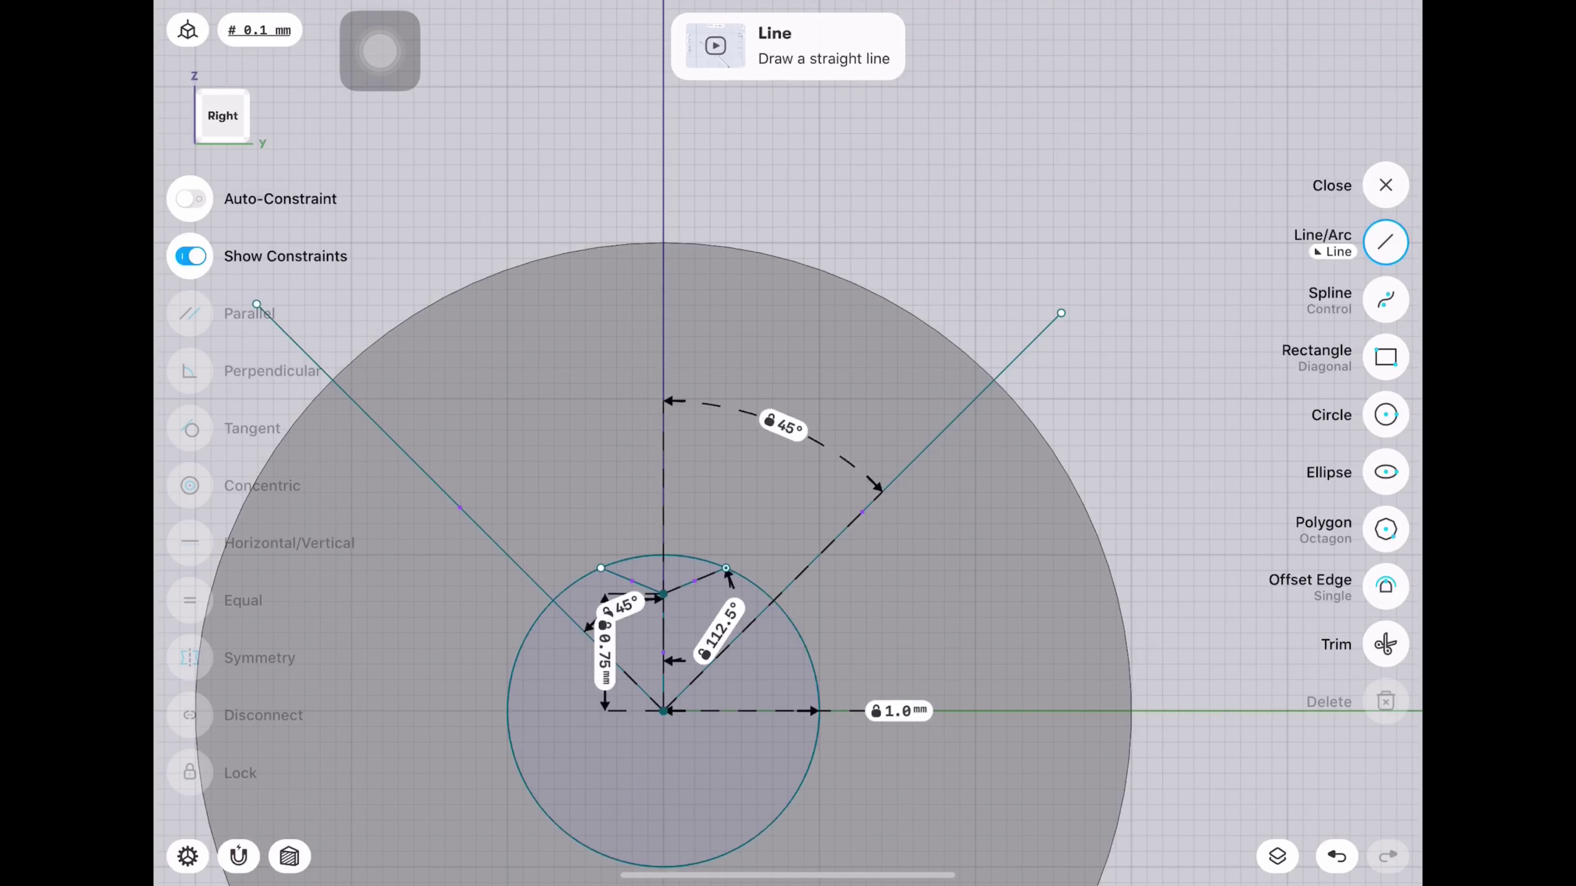
Draw two lines from the small circle and make each parallel to its 45° guide.
drag(726, 568, 943, 335)
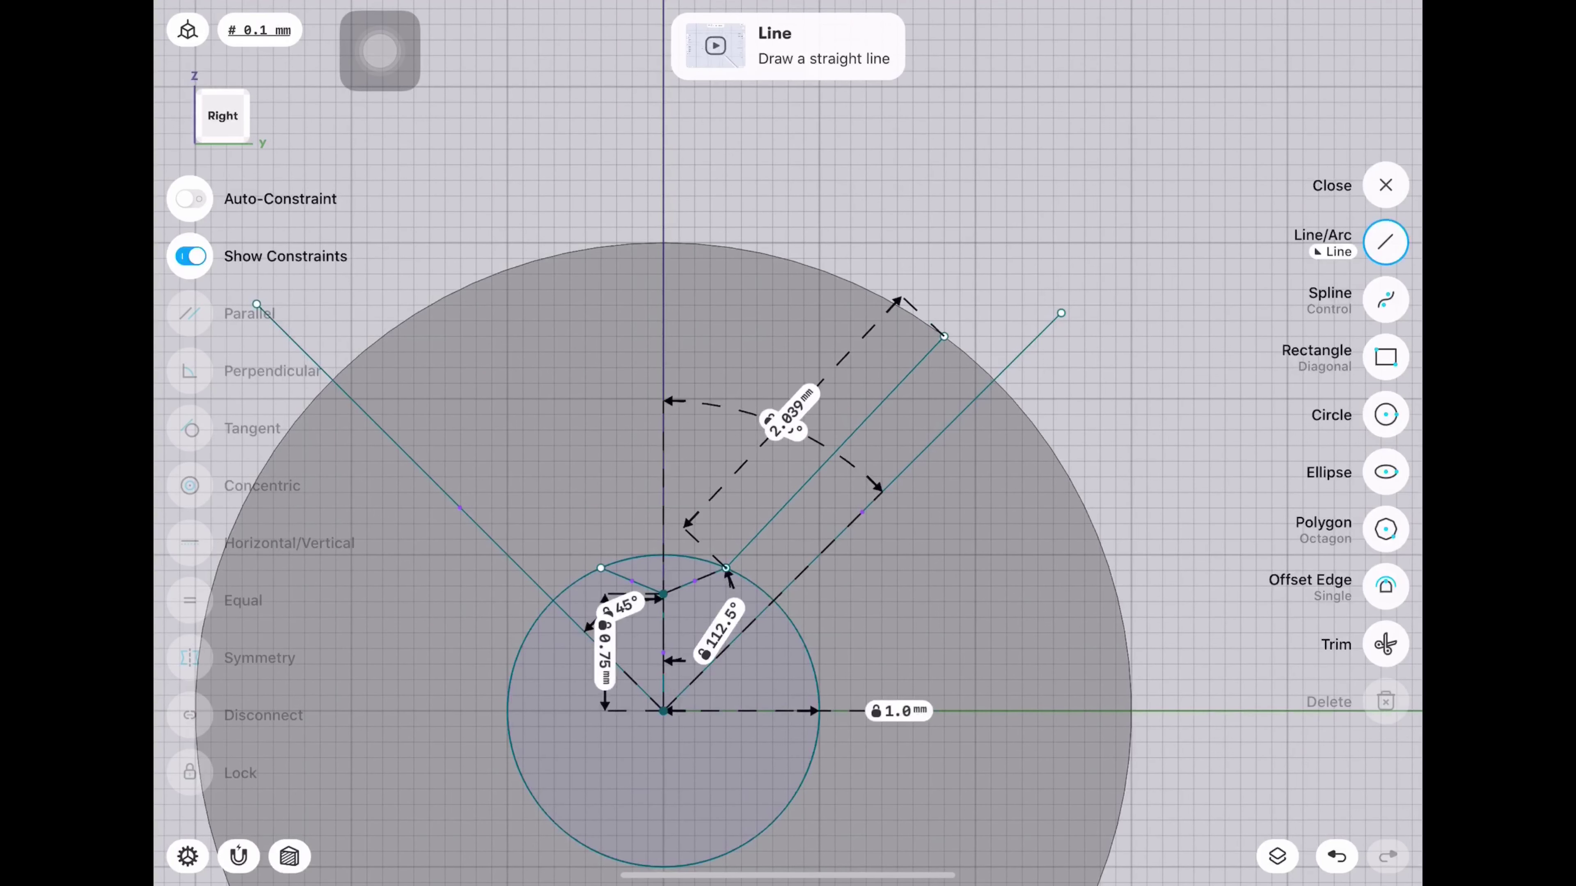
drag(601, 568, 383, 336)
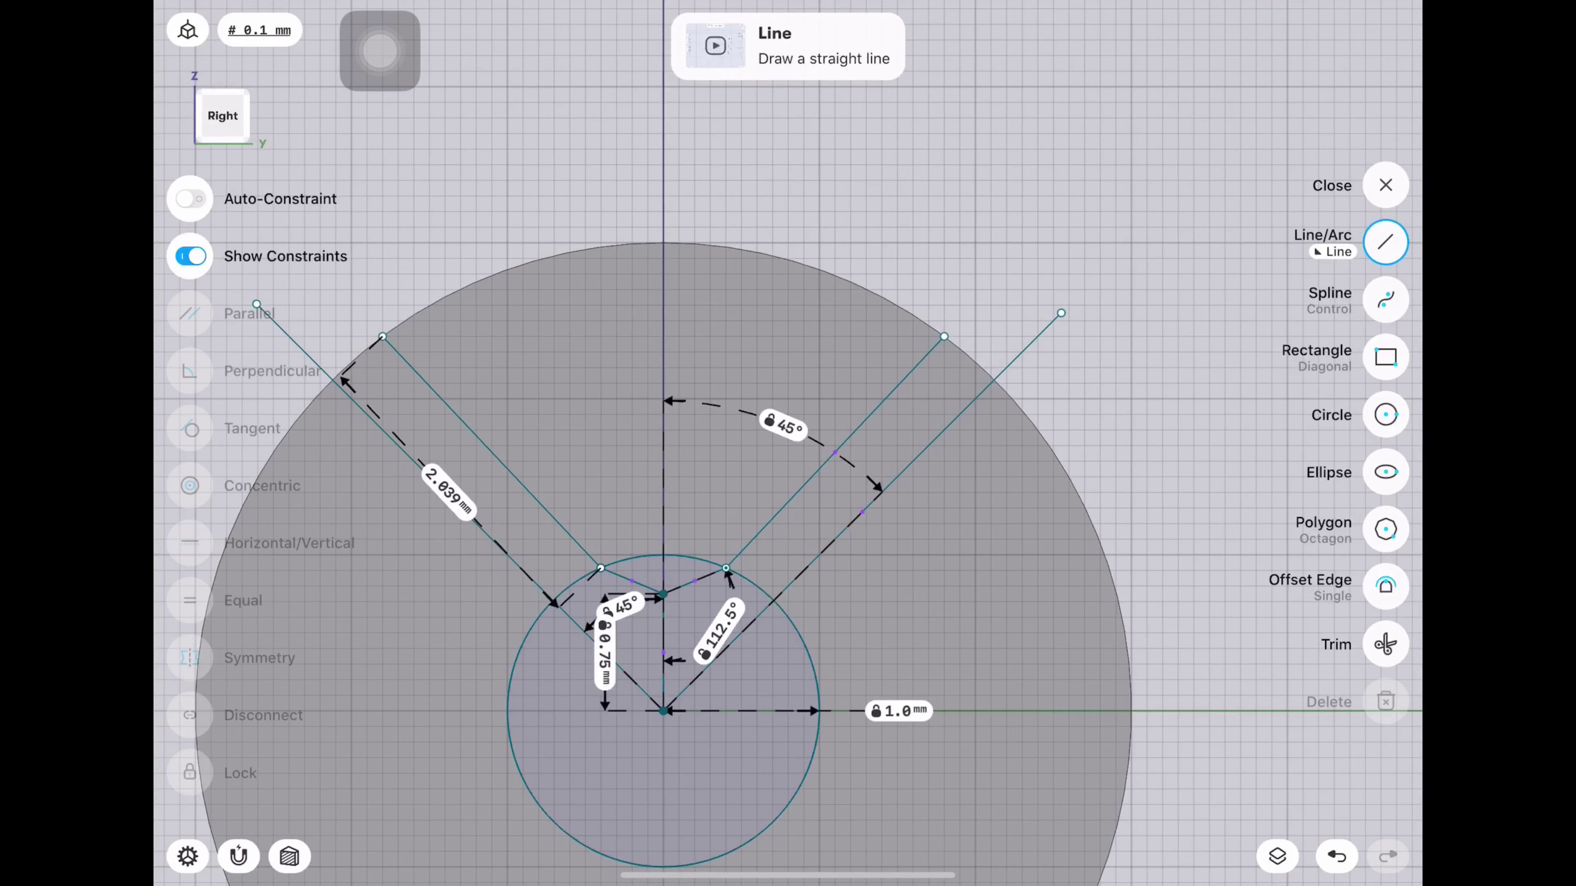
click(861, 513)
click(851, 435)
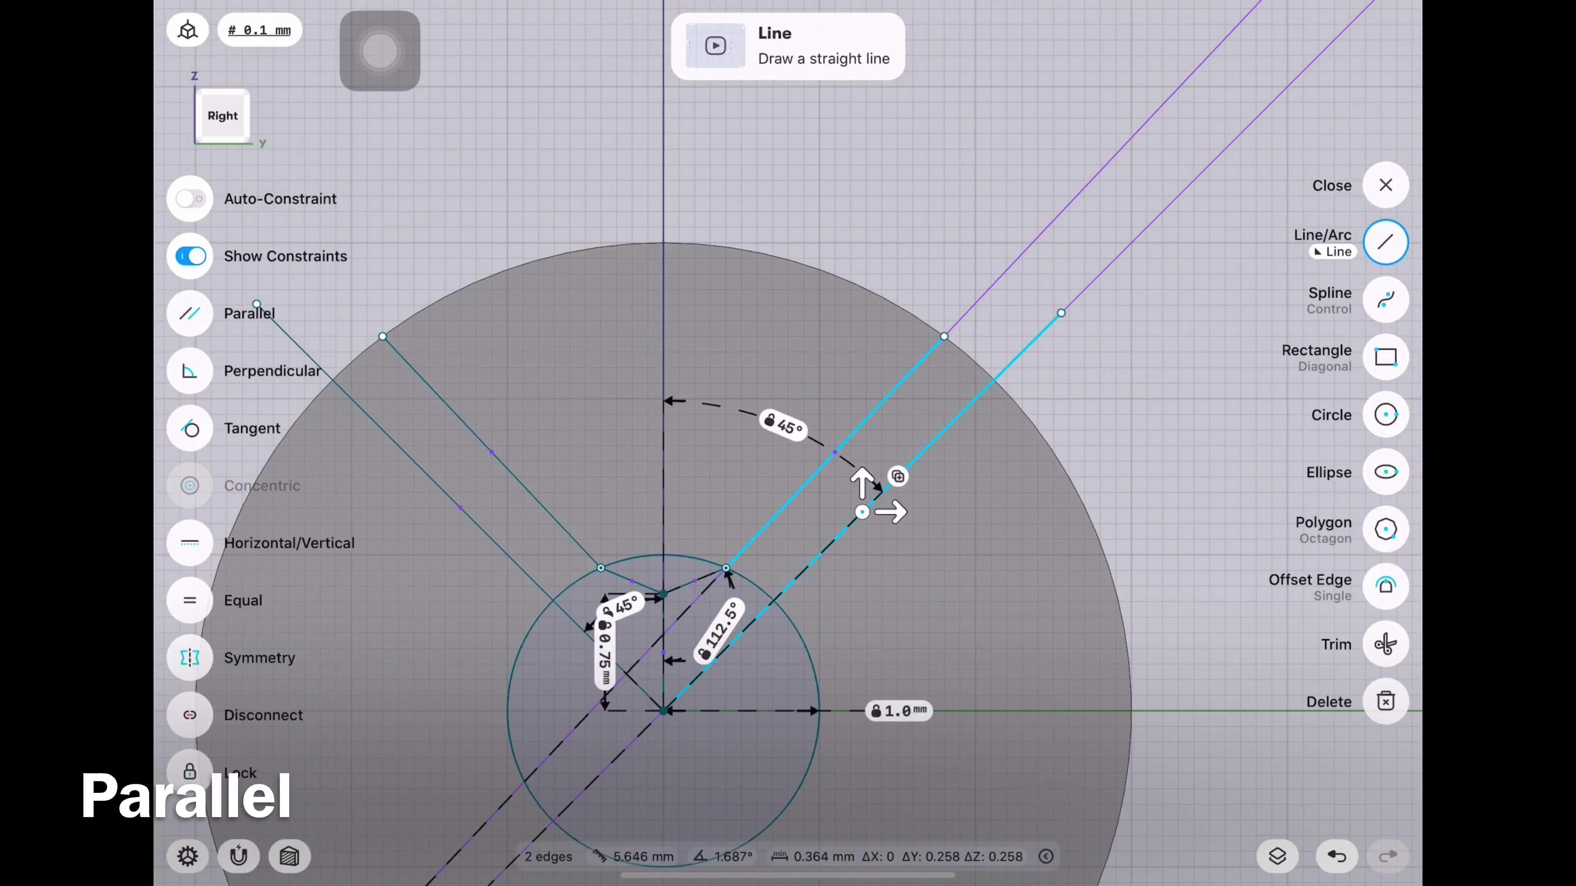
click(190, 312)
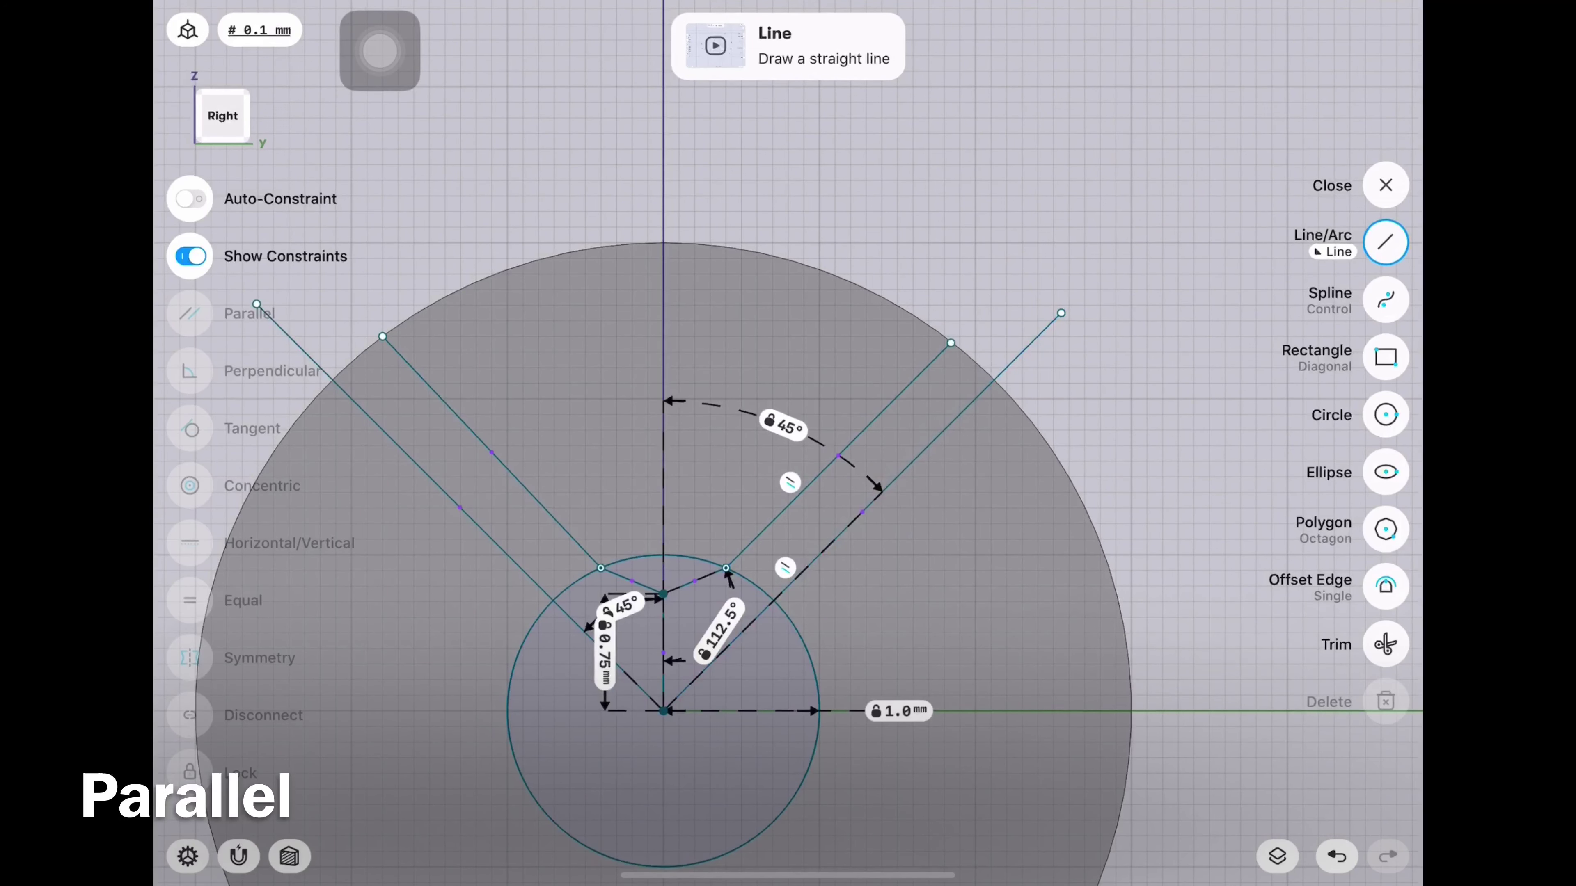
key(ctrl+z)
key(ctrl+shift+z)
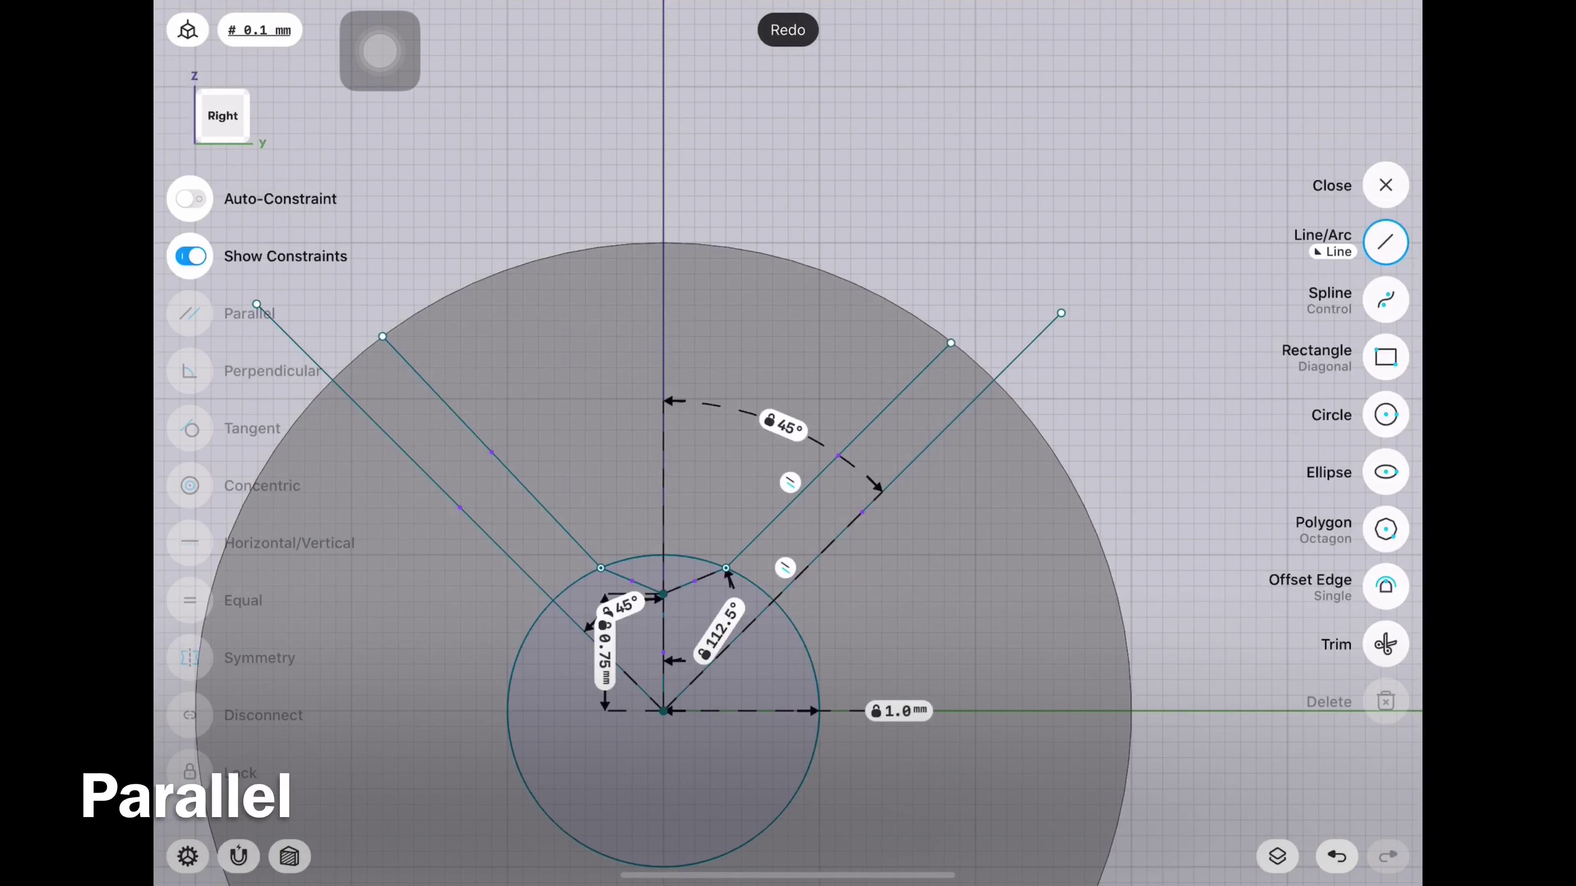
click(460, 508)
click(491, 452)
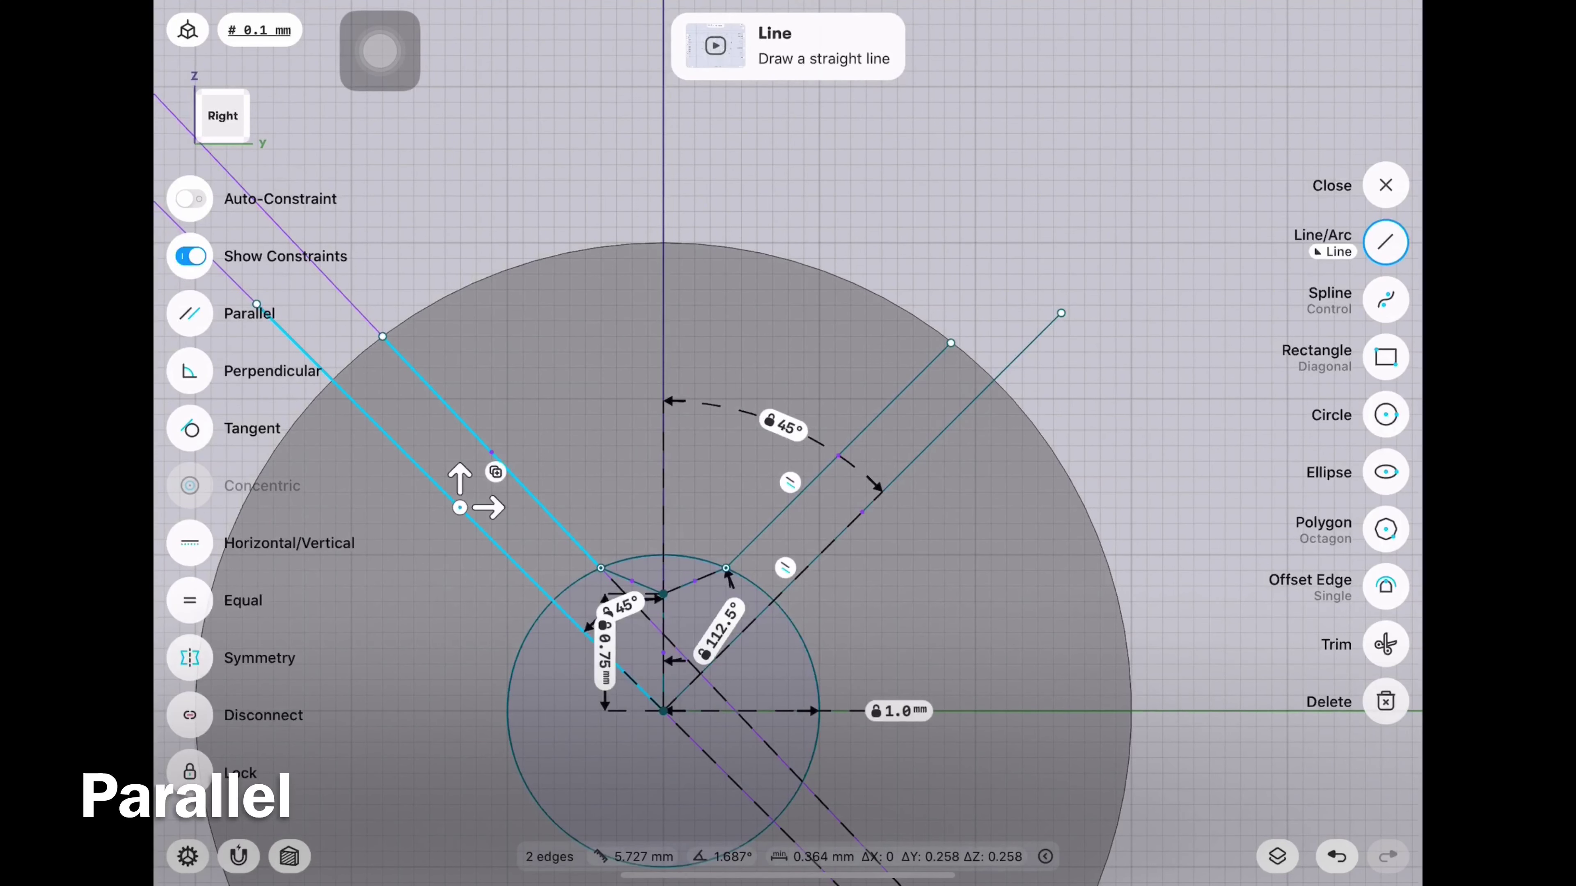
click(189, 313)
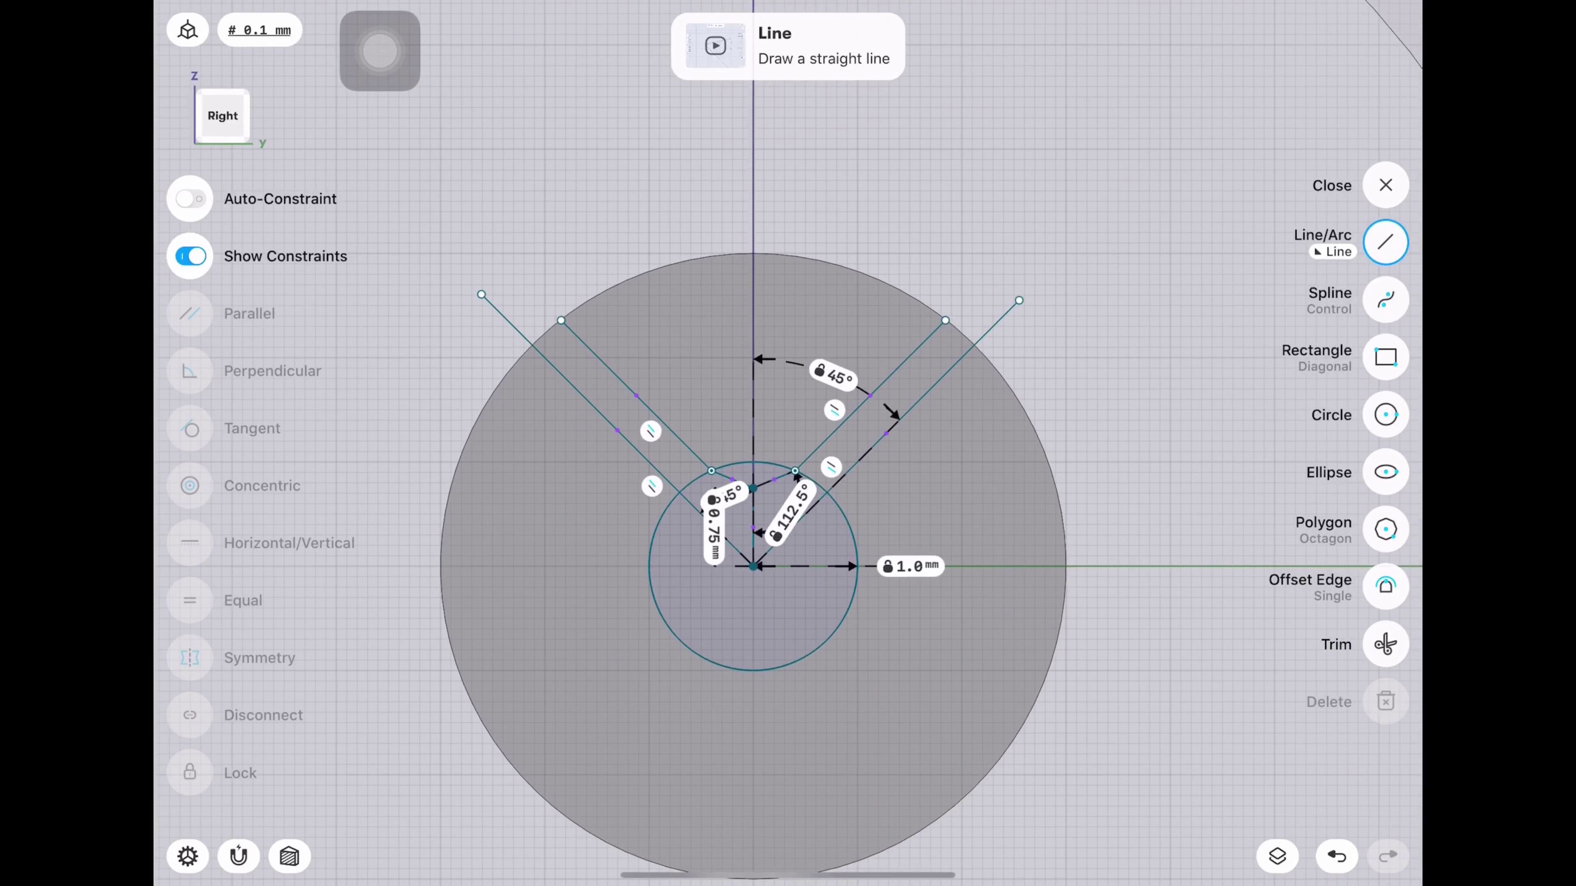
Delete the two outer 45° guide lines.
click(931, 388)
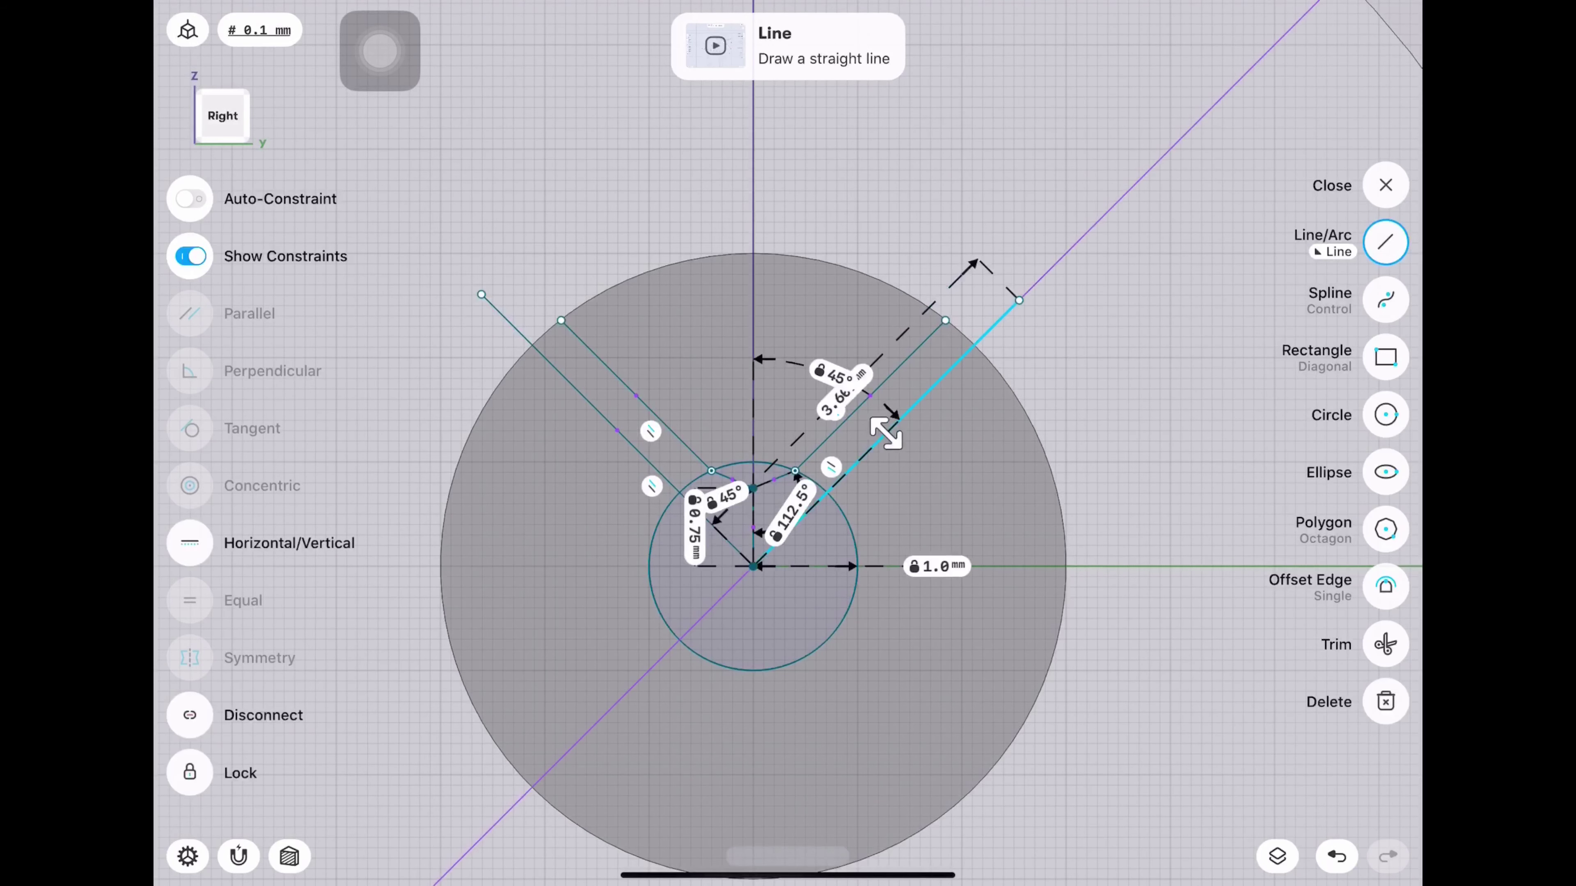
click(559, 372)
key(Delete)
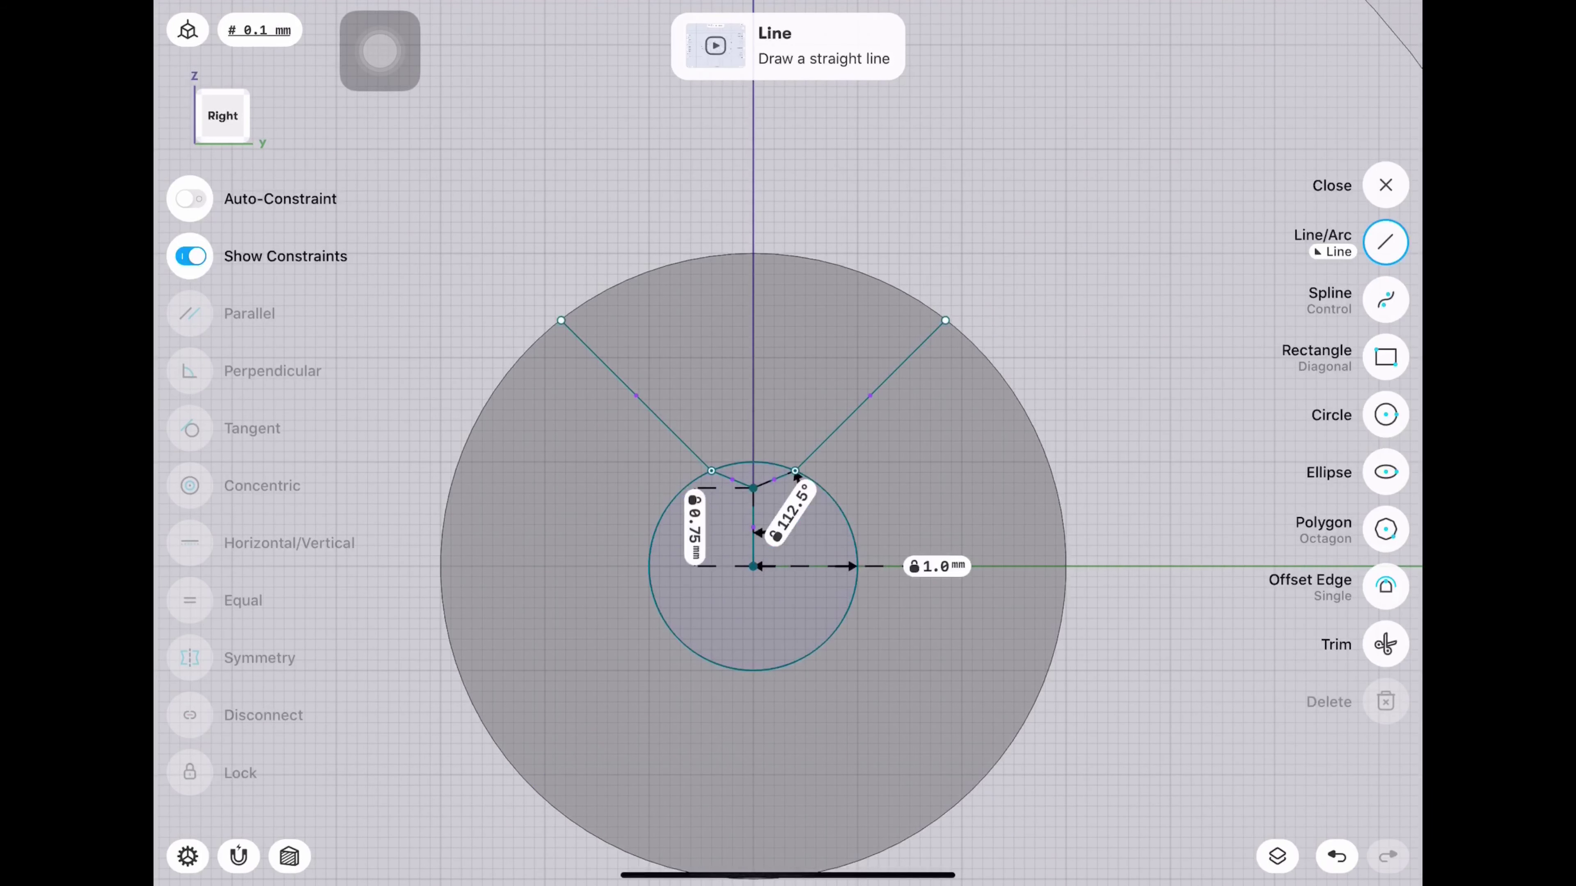
click(1386, 644)
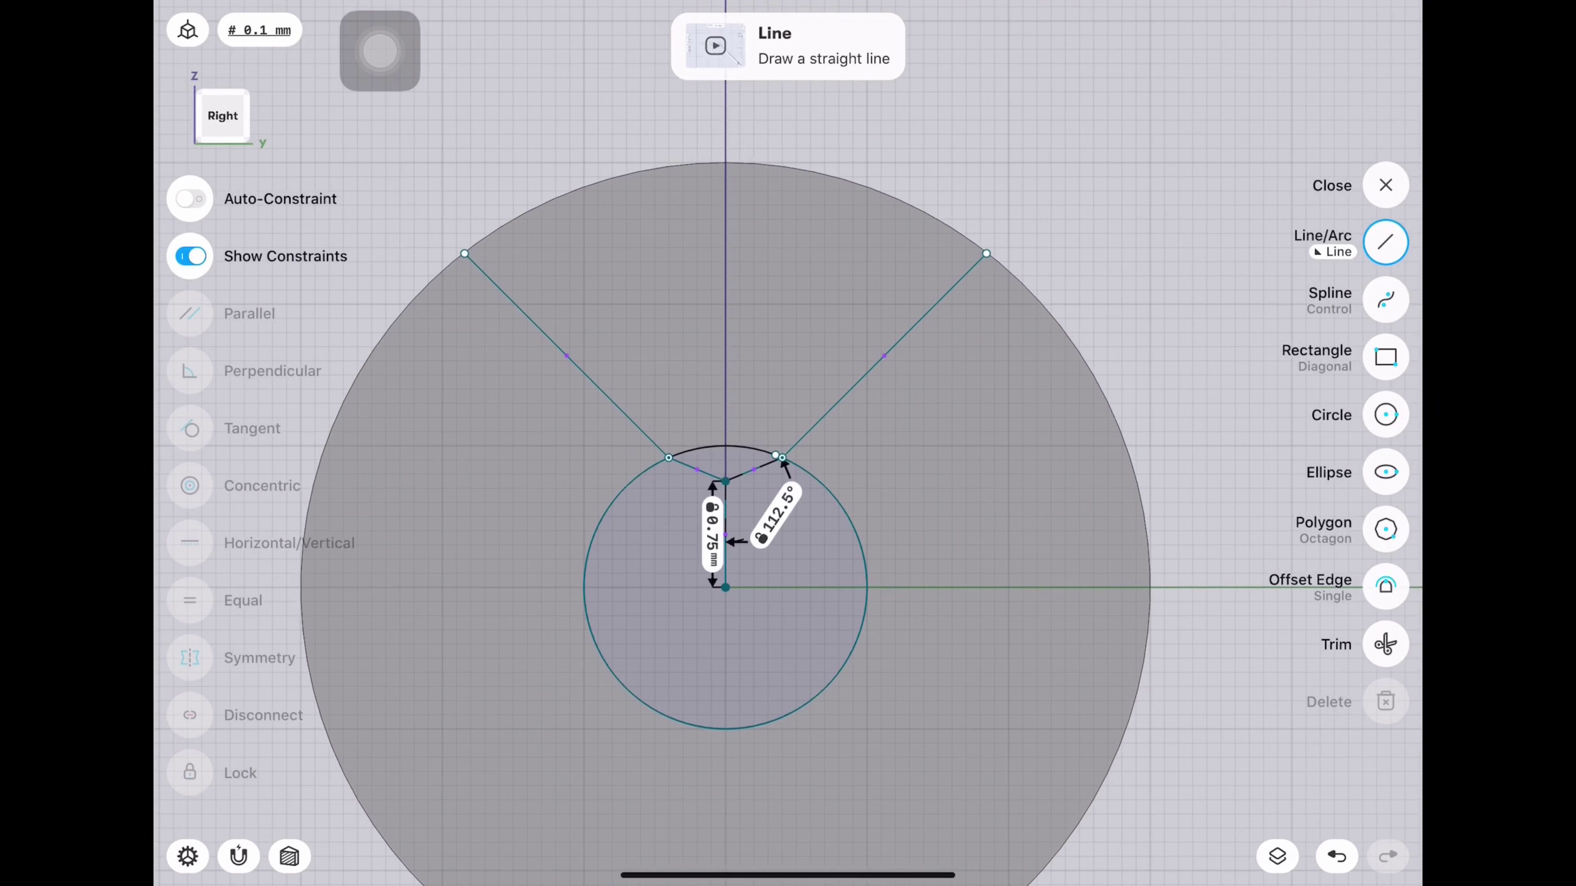
Draw a concentric circle out to the line endpoint and trim the leftovers into a wedge.
click(1386, 415)
drag(725, 587, 986, 254)
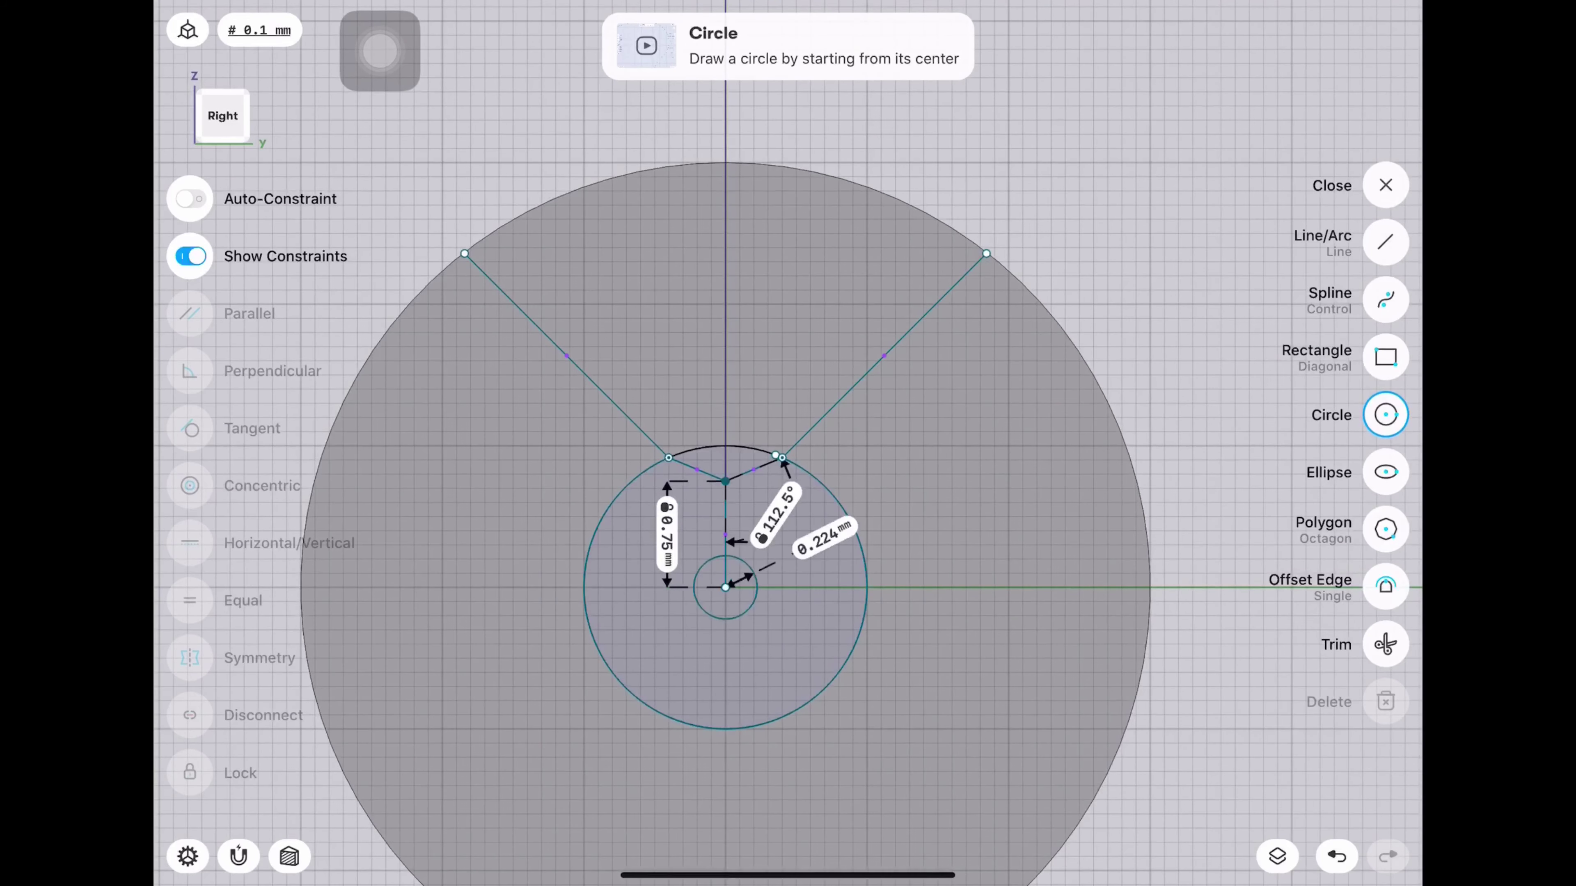
click(1386, 644)
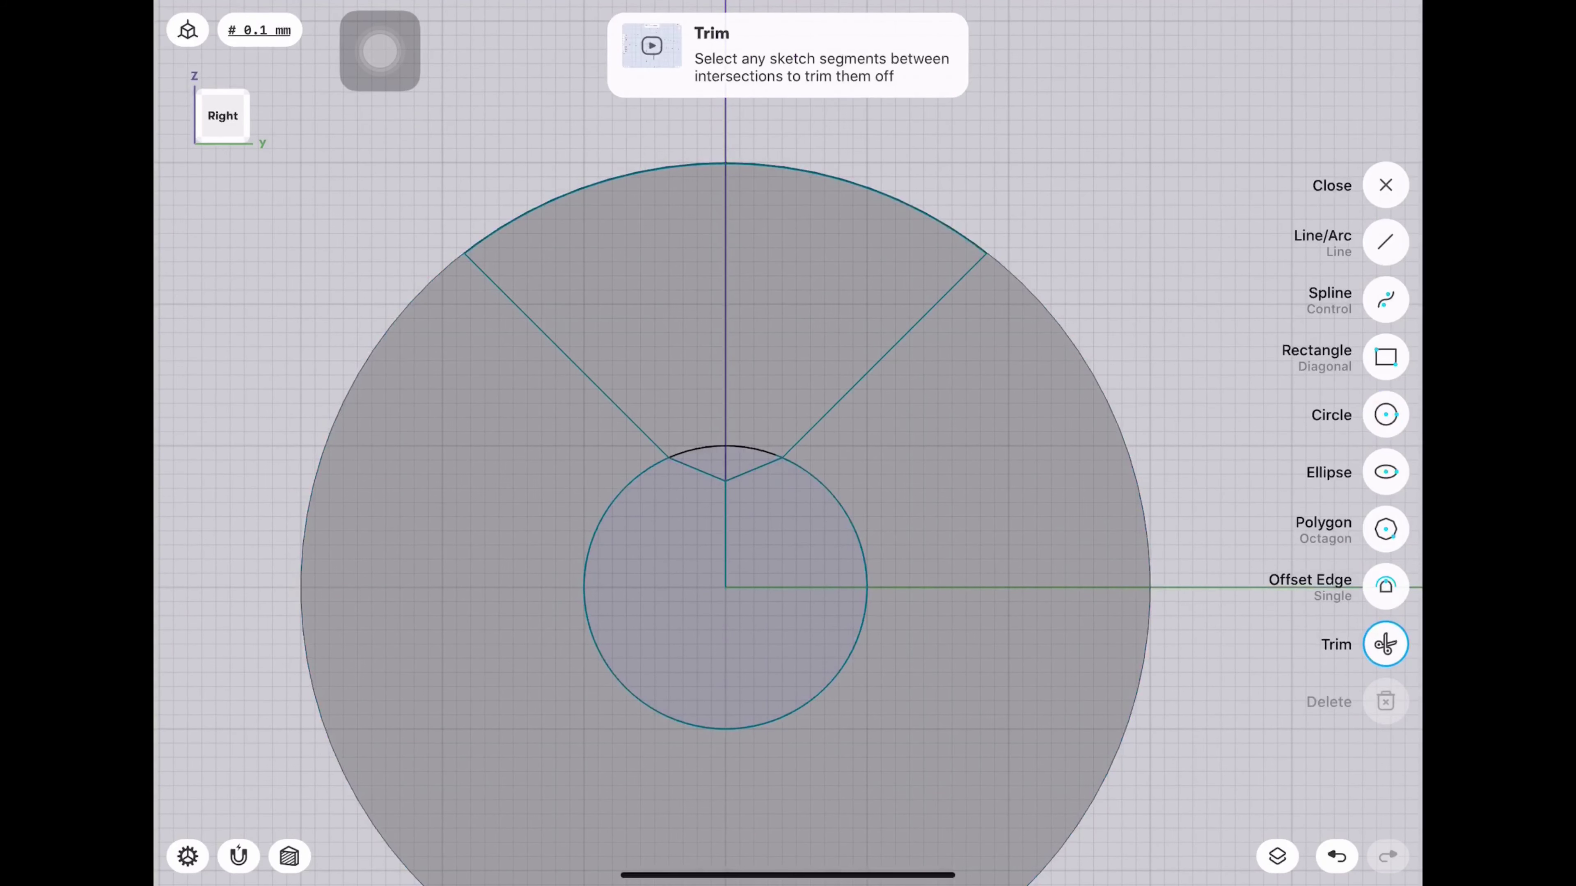
scroll(725, 435, down, 5)
drag(806, 434, 620, 310)
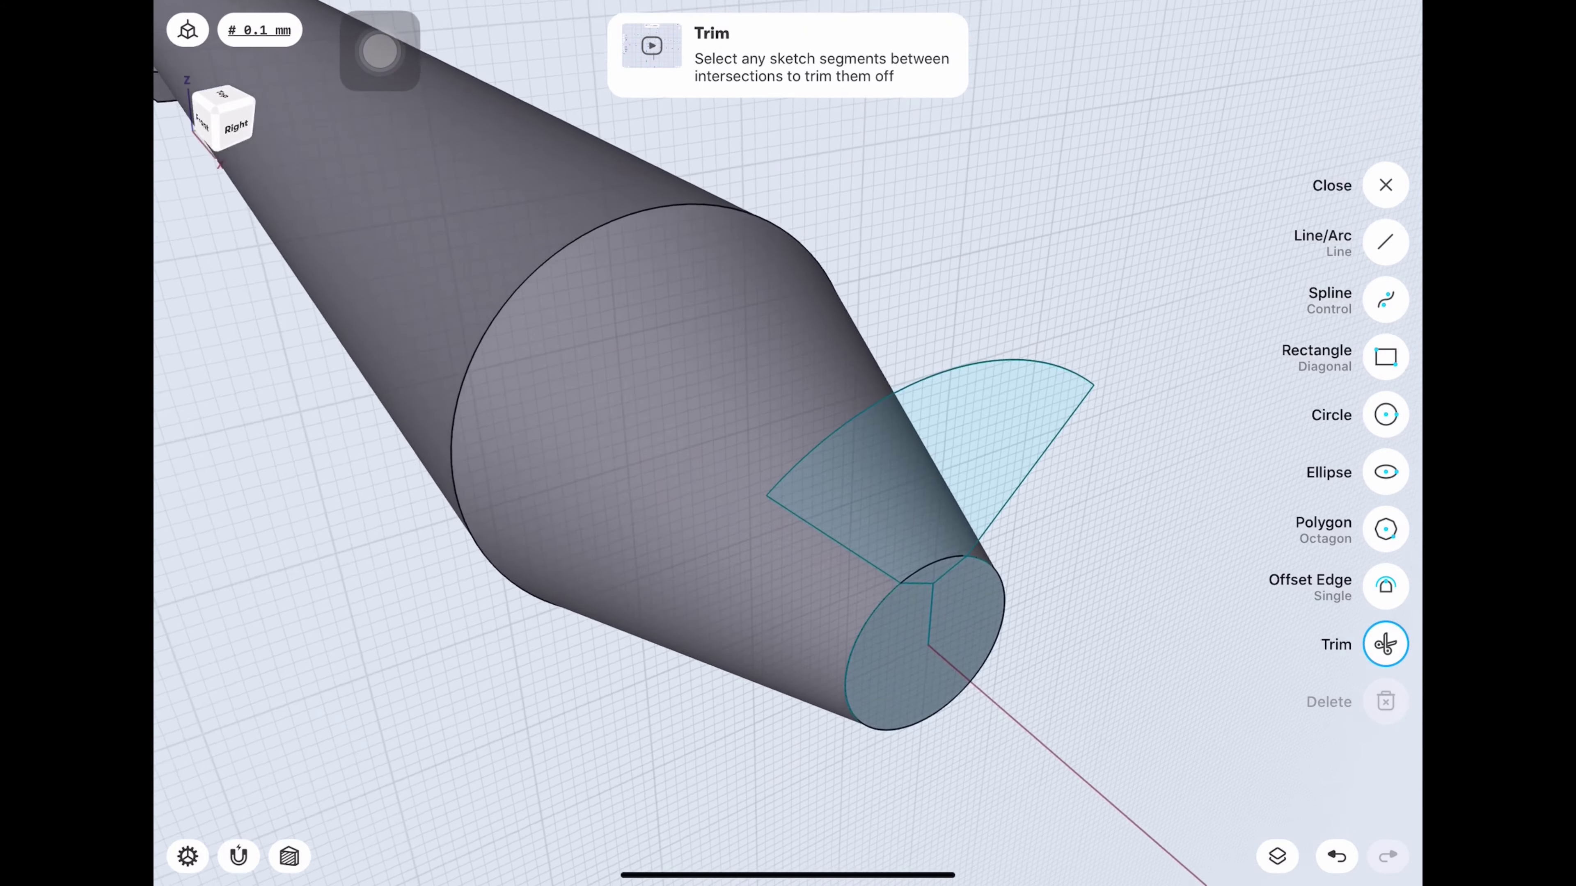
scroll(788, 435, down, 5)
mouse_move(788, 434)
mouse_down()
mouse_move(787, 311)
mouse_move(838, 341)
mouse_move(807, 311)
mouse_move(869, 434)
mouse_move(744, 416)
mouse_move(900, 335)
mouse_up()
scroll(788, 435, down, 2)
scroll(993, 528, down, 2)
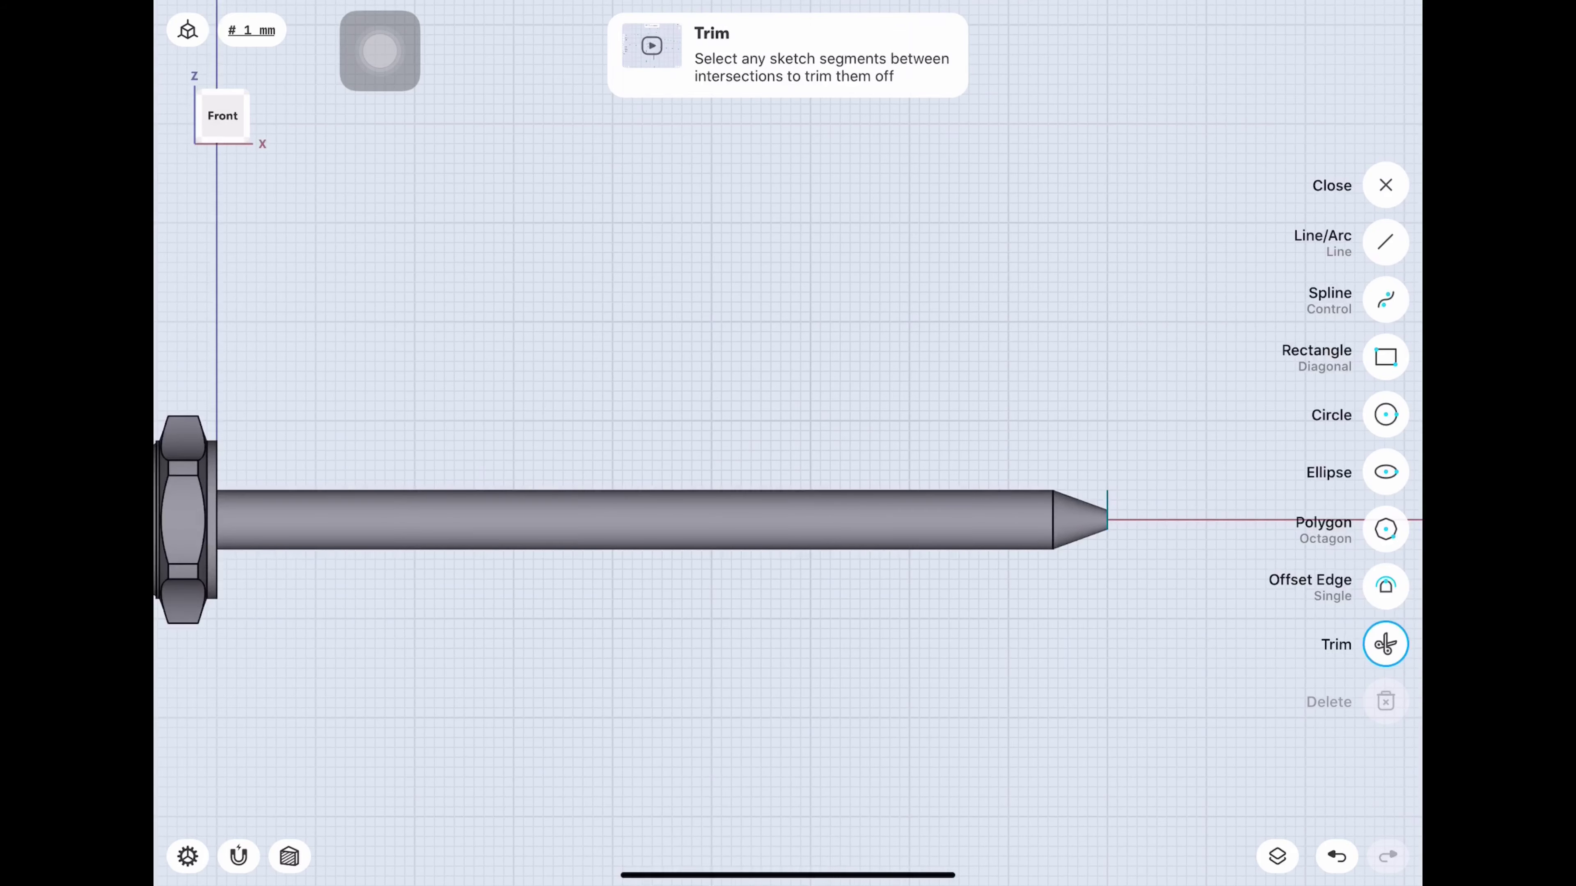
Hide Body 02, the shaft, and start a new front-plane sketch of the shaft profile.
click(1277, 857)
click(1067, 185)
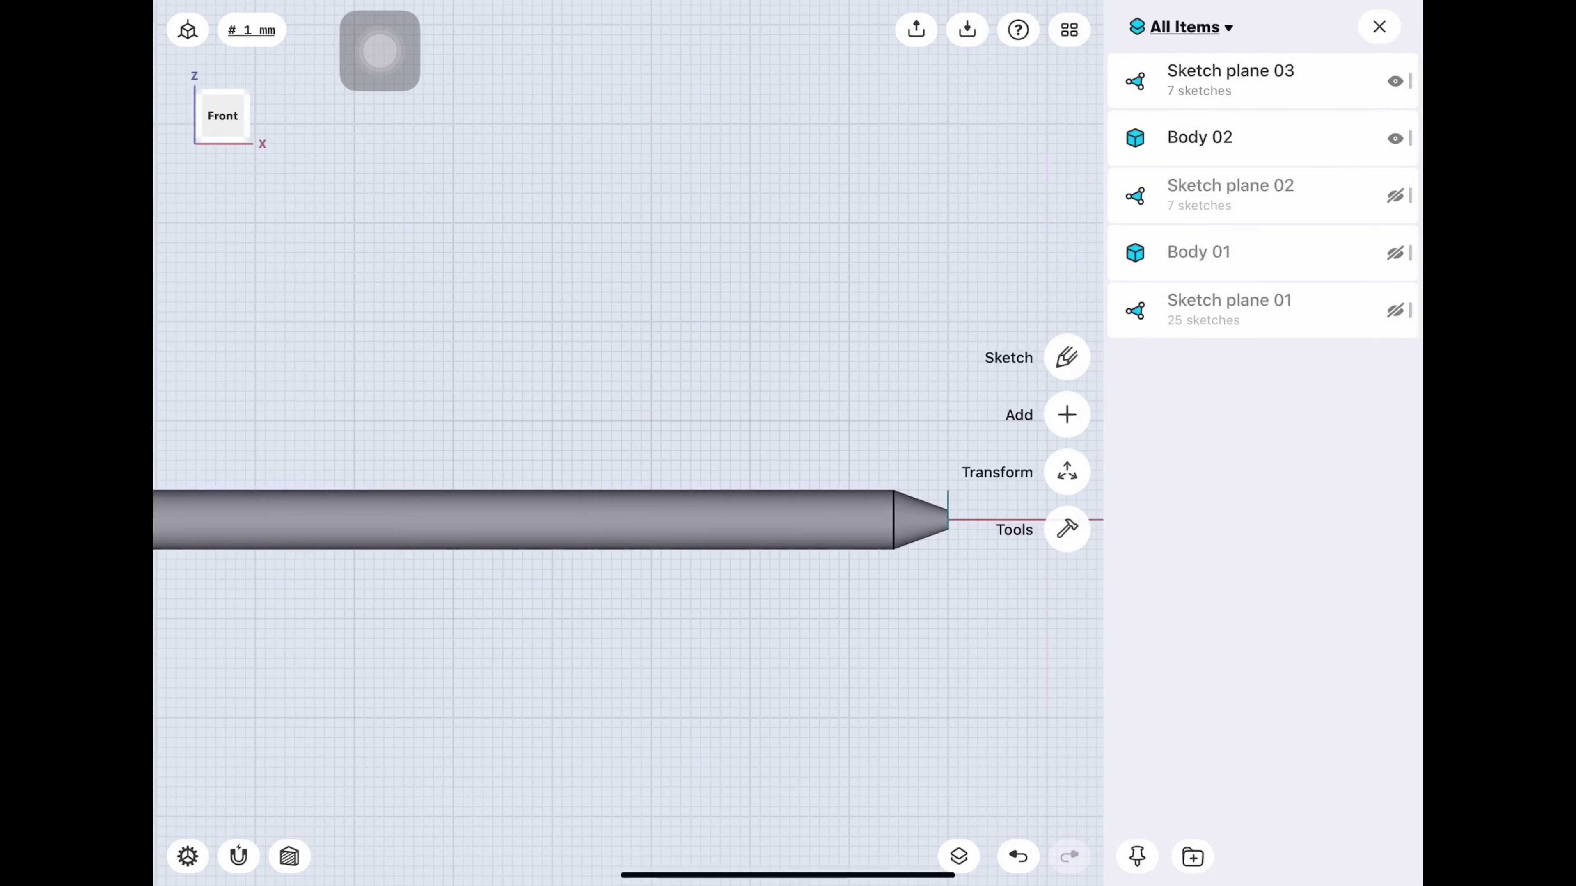
click(1395, 138)
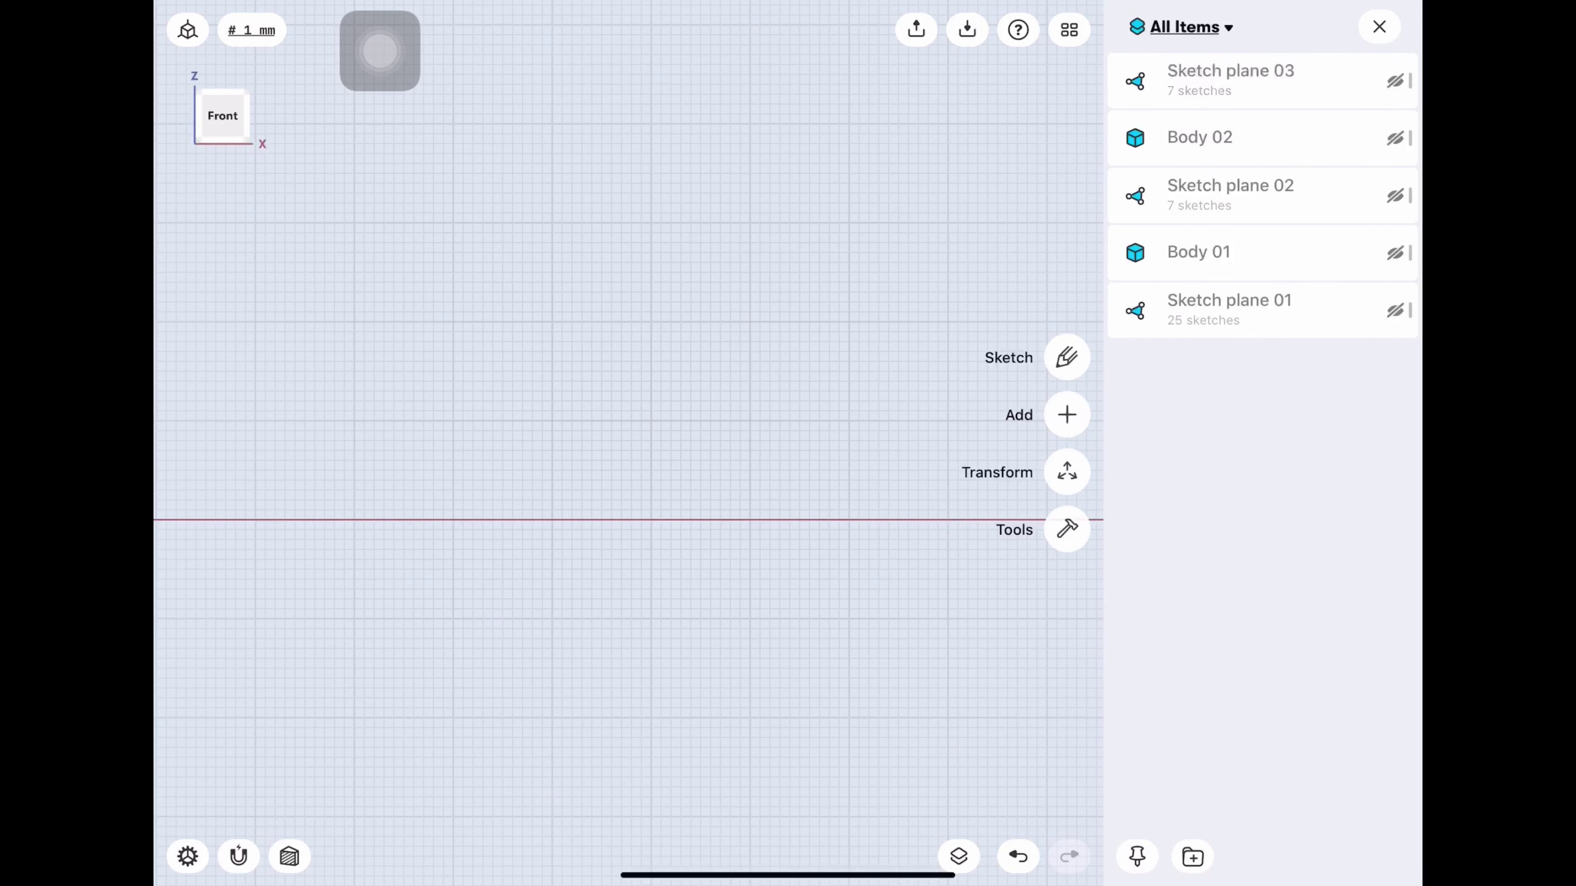
click(1379, 27)
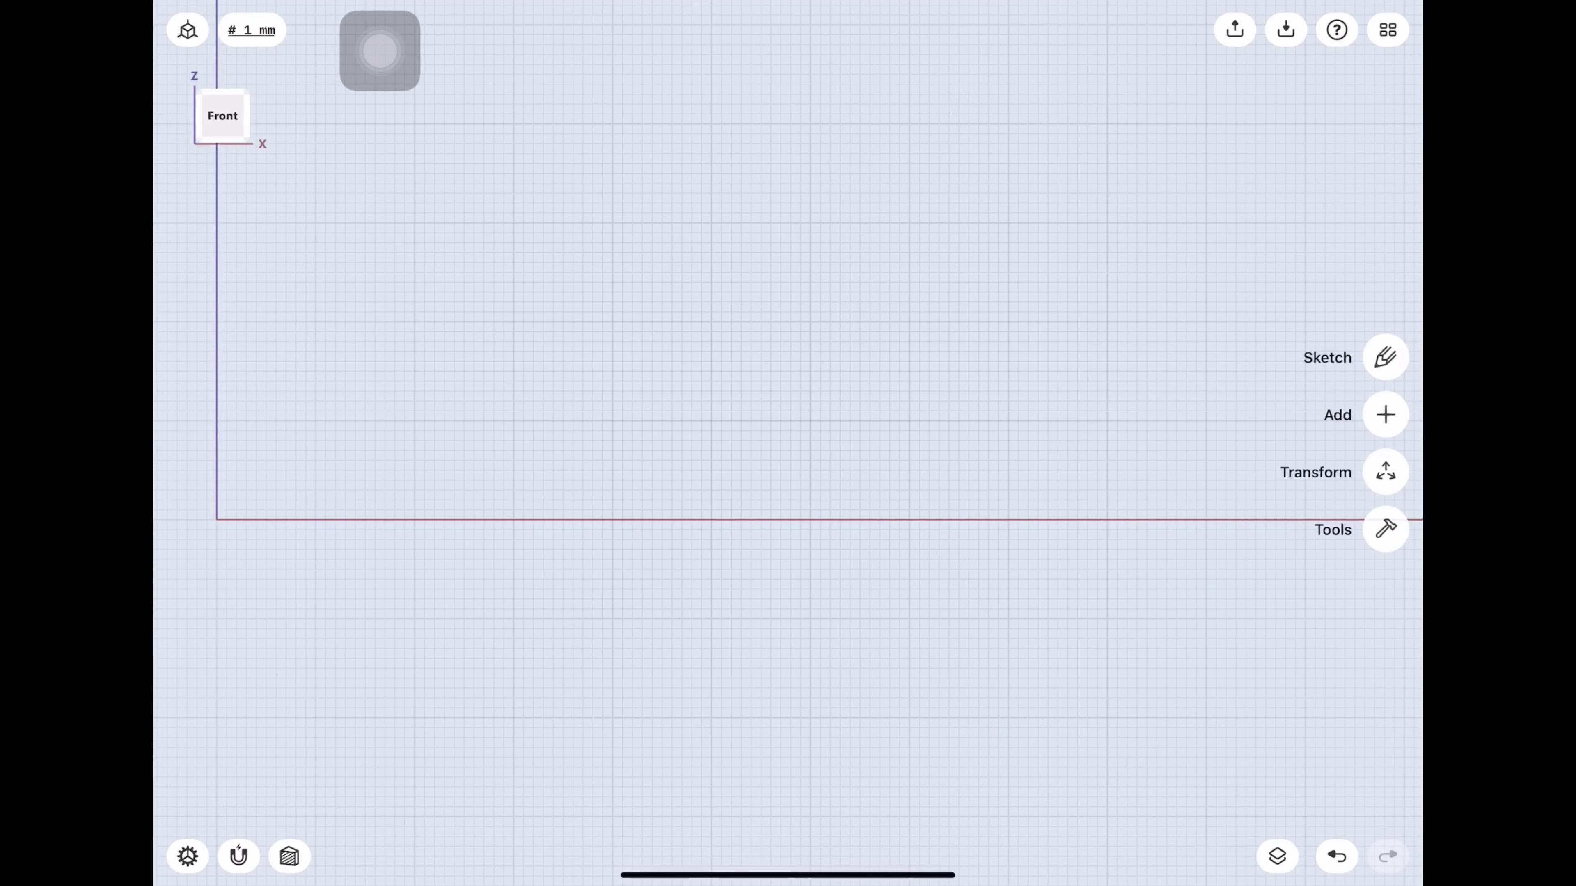
click(1385, 357)
click(1277, 856)
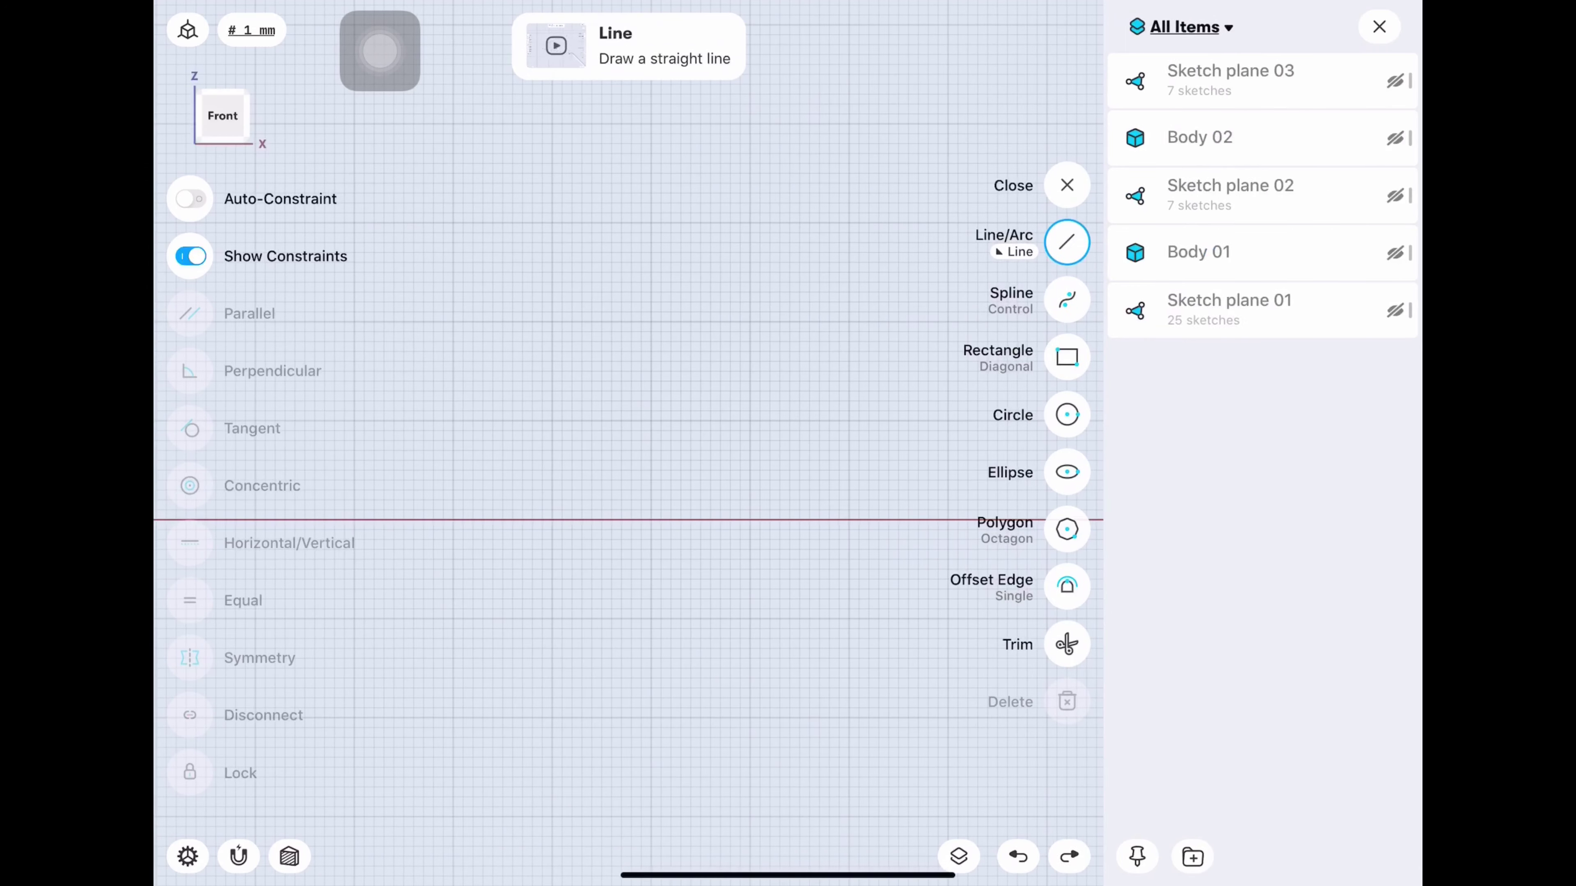
click(1379, 26)
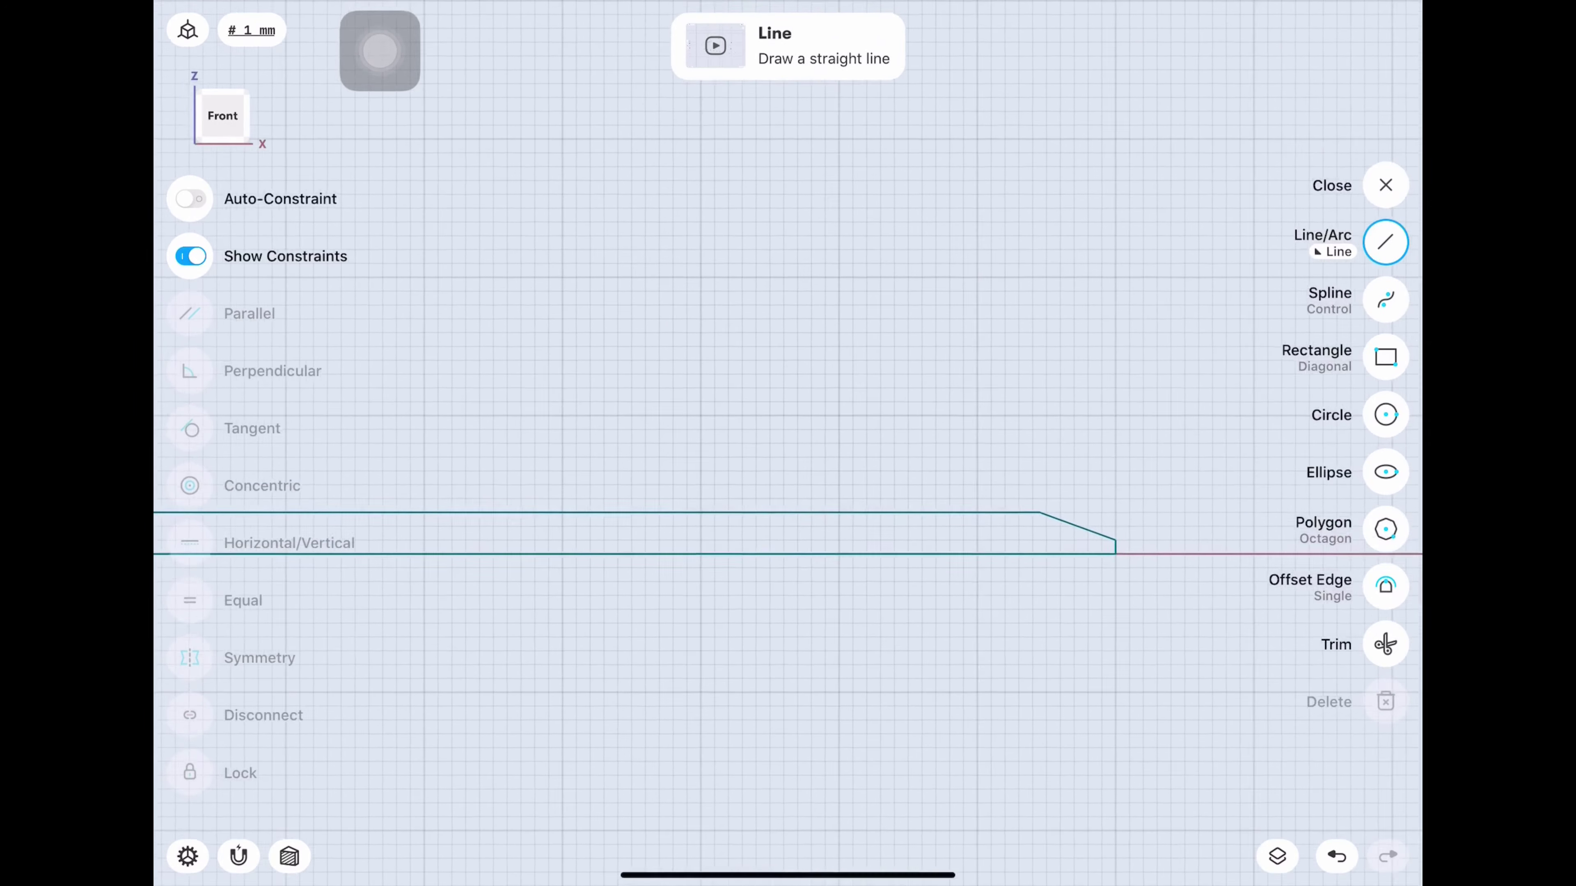
scroll(1090, 506, up, 5)
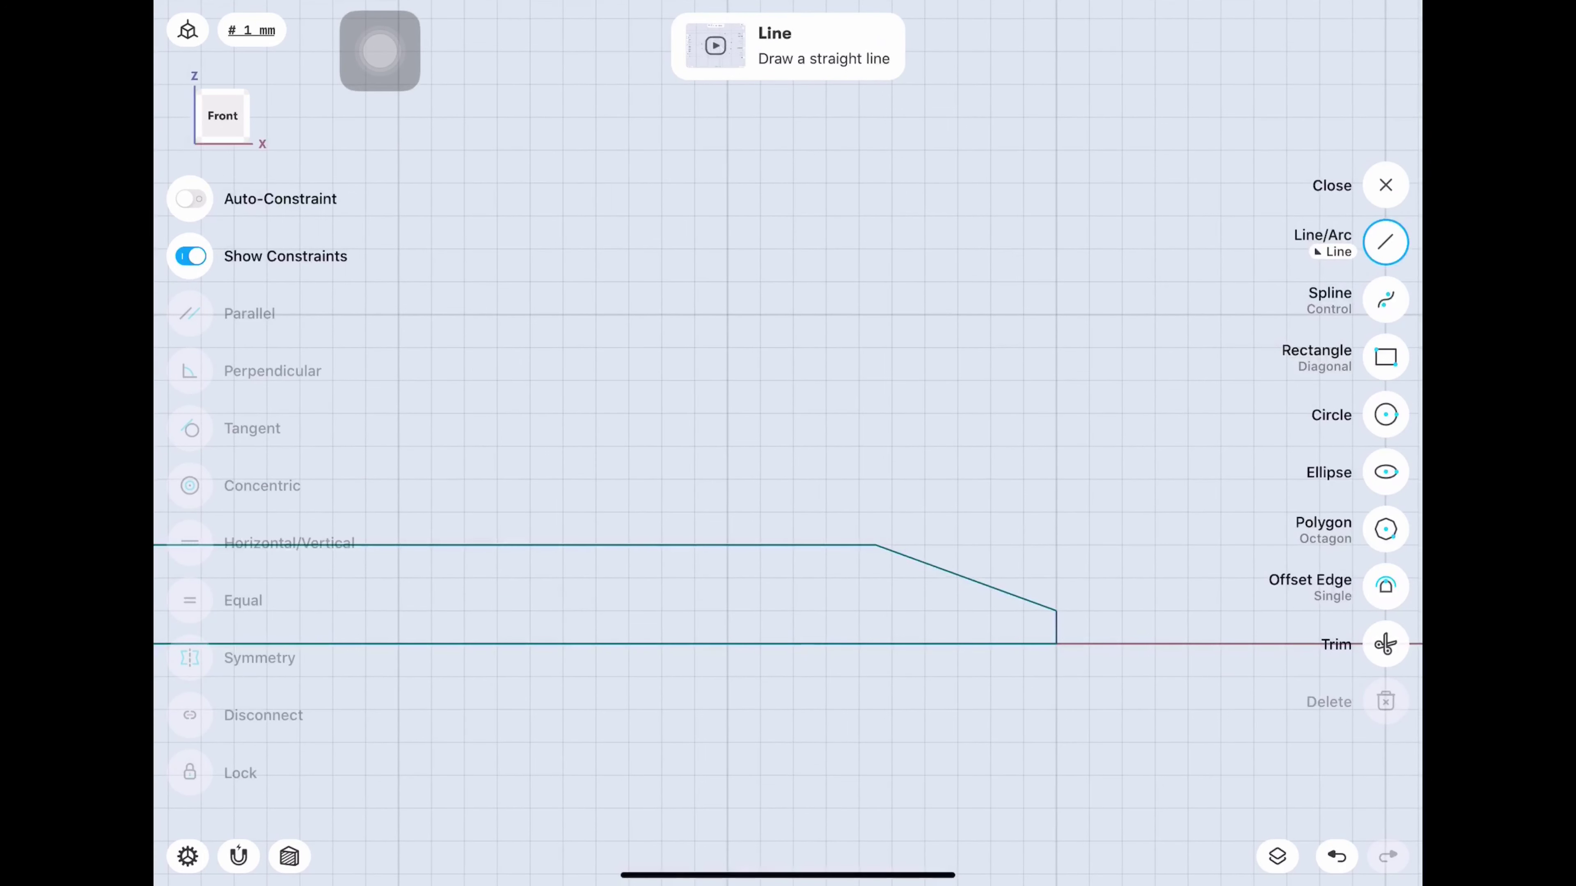
Offset the profile's bottom edge by -0.75 mm into a new parallel line.
click(1385, 586)
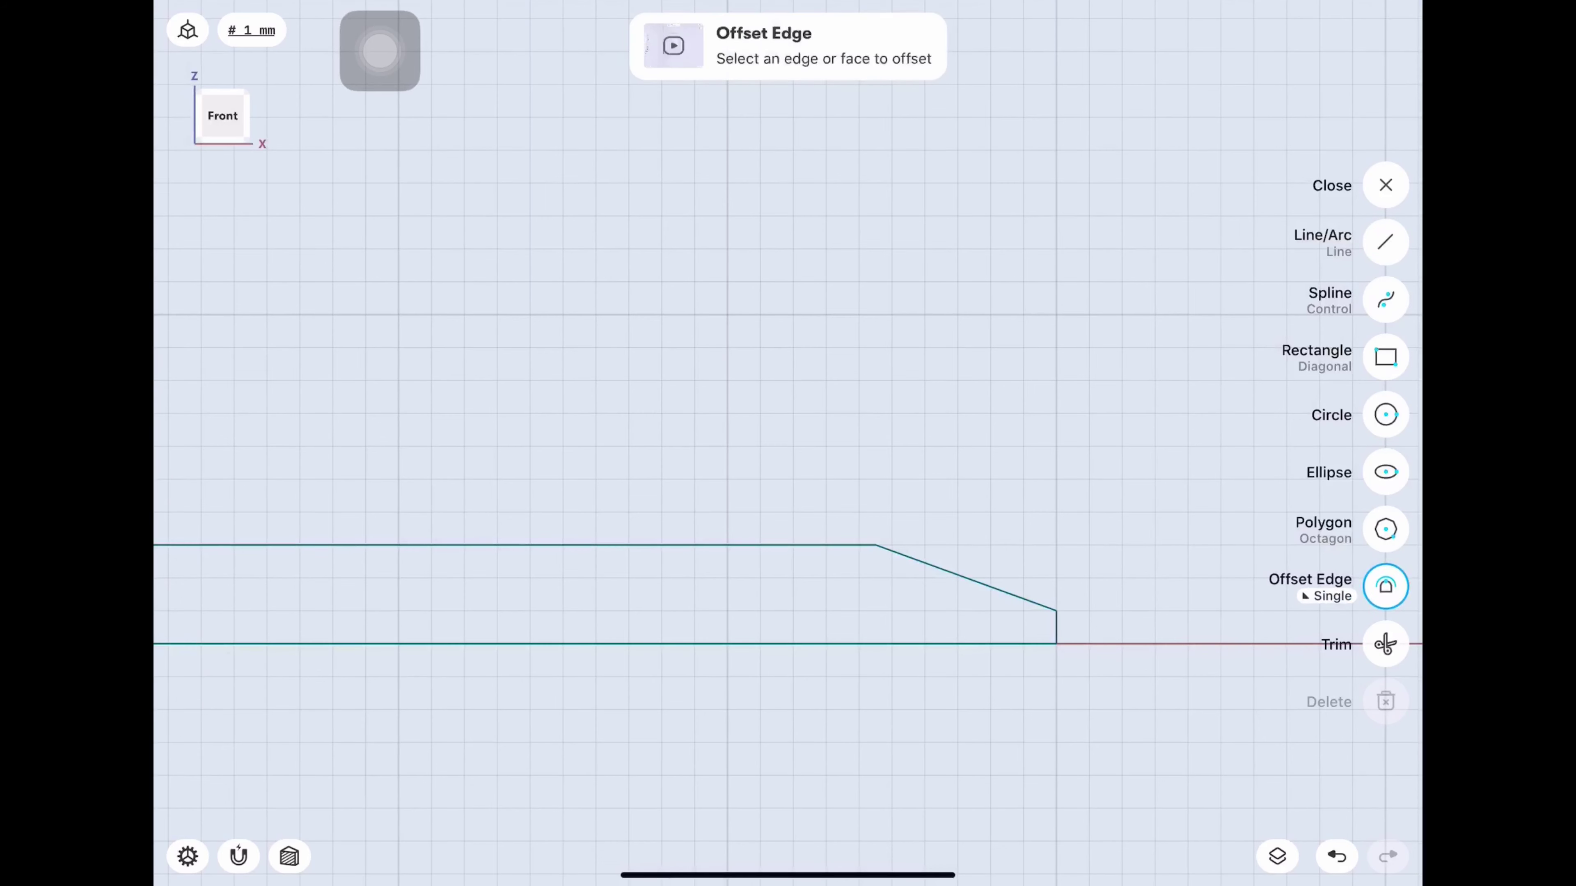
click(992, 643)
drag(991, 644, 992, 617)
click(992, 562)
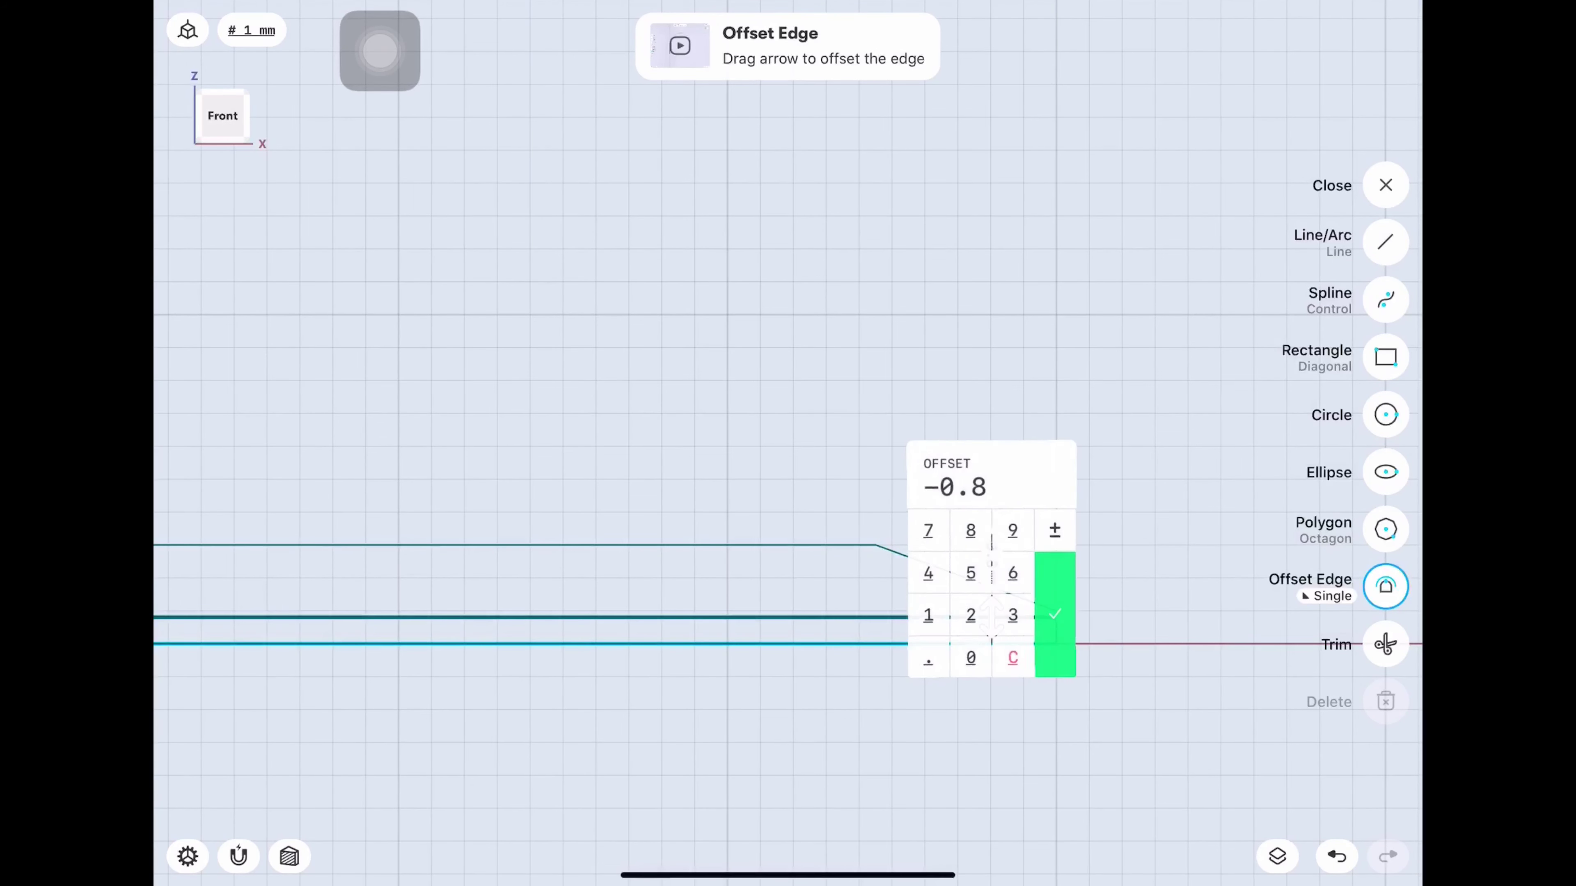
click(970, 573)
click(1055, 615)
click(1386, 242)
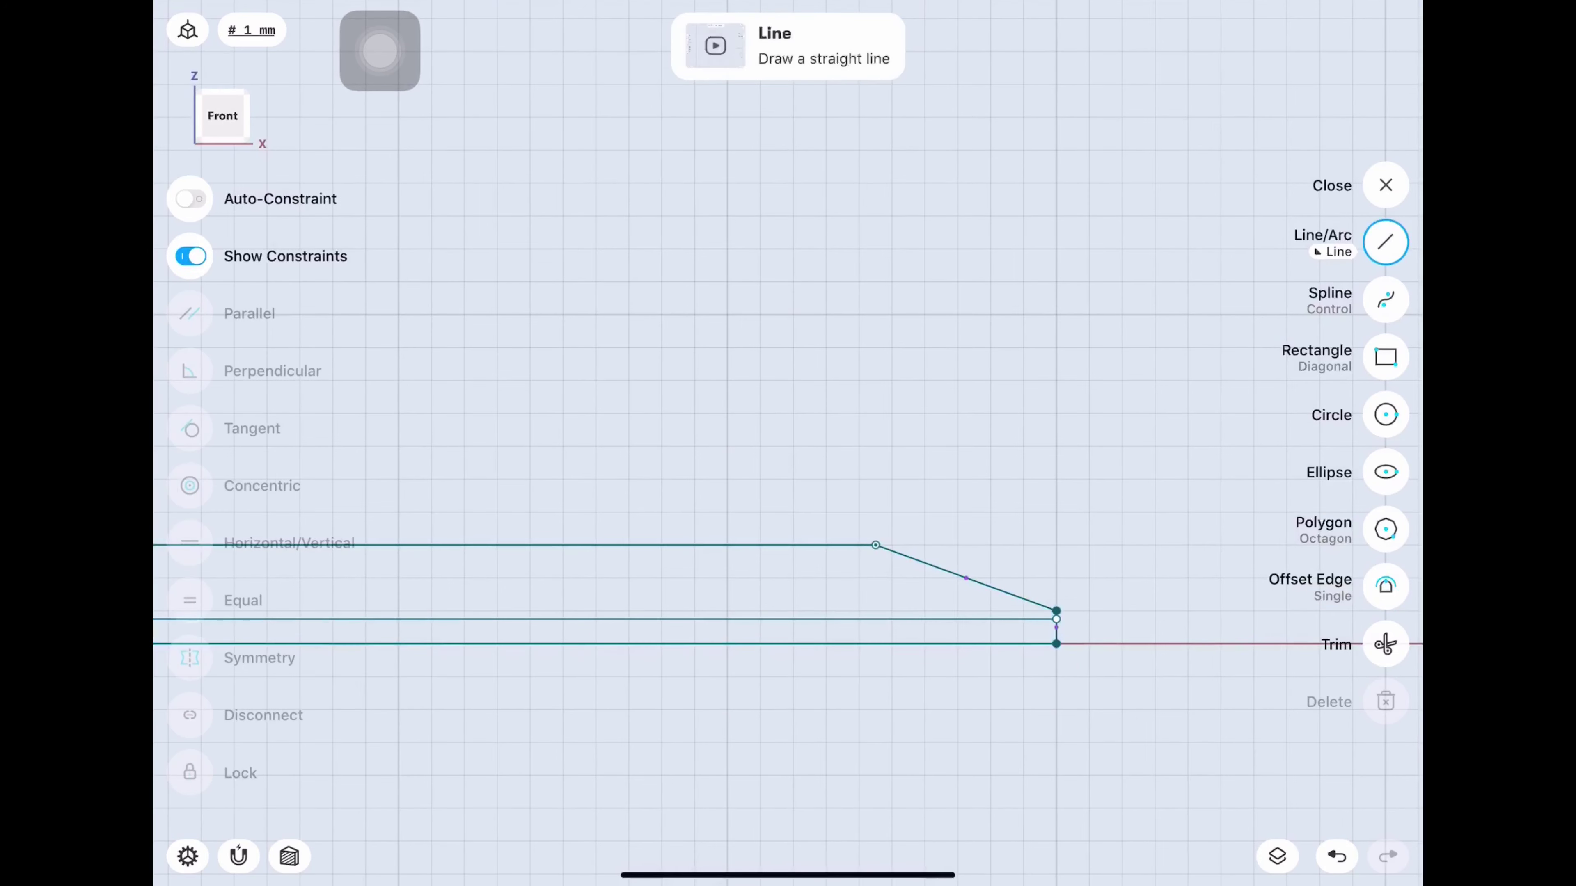
scroll(931, 620, up, 2)
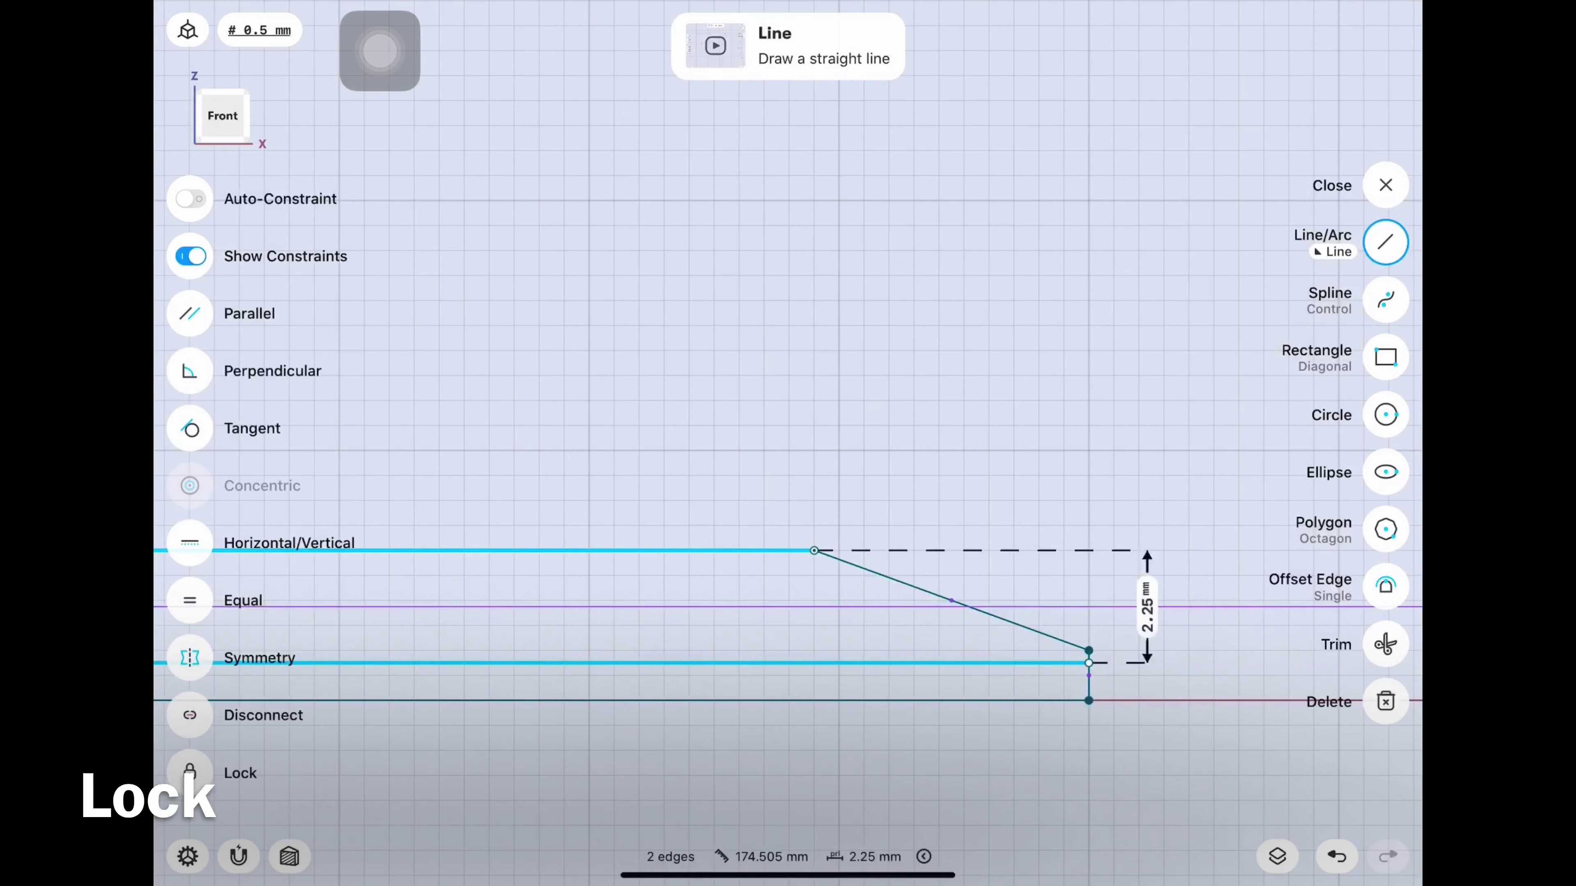
key(Escape)
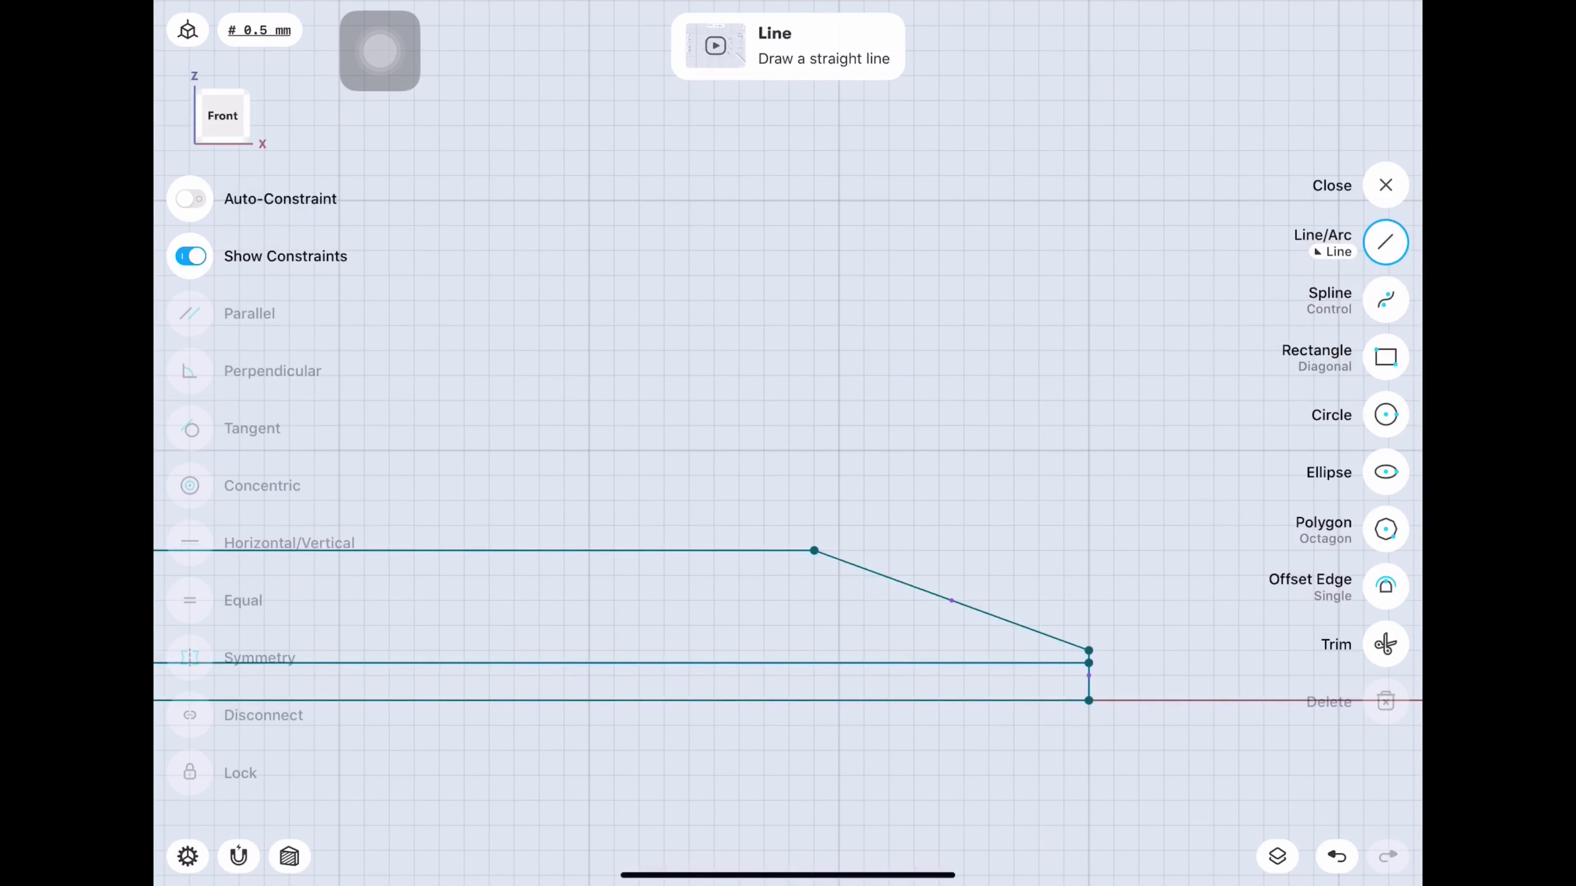
click(1334, 252)
Draw an arc from the tip corner back along the profile, tangent to the offset line.
click(1038, 325)
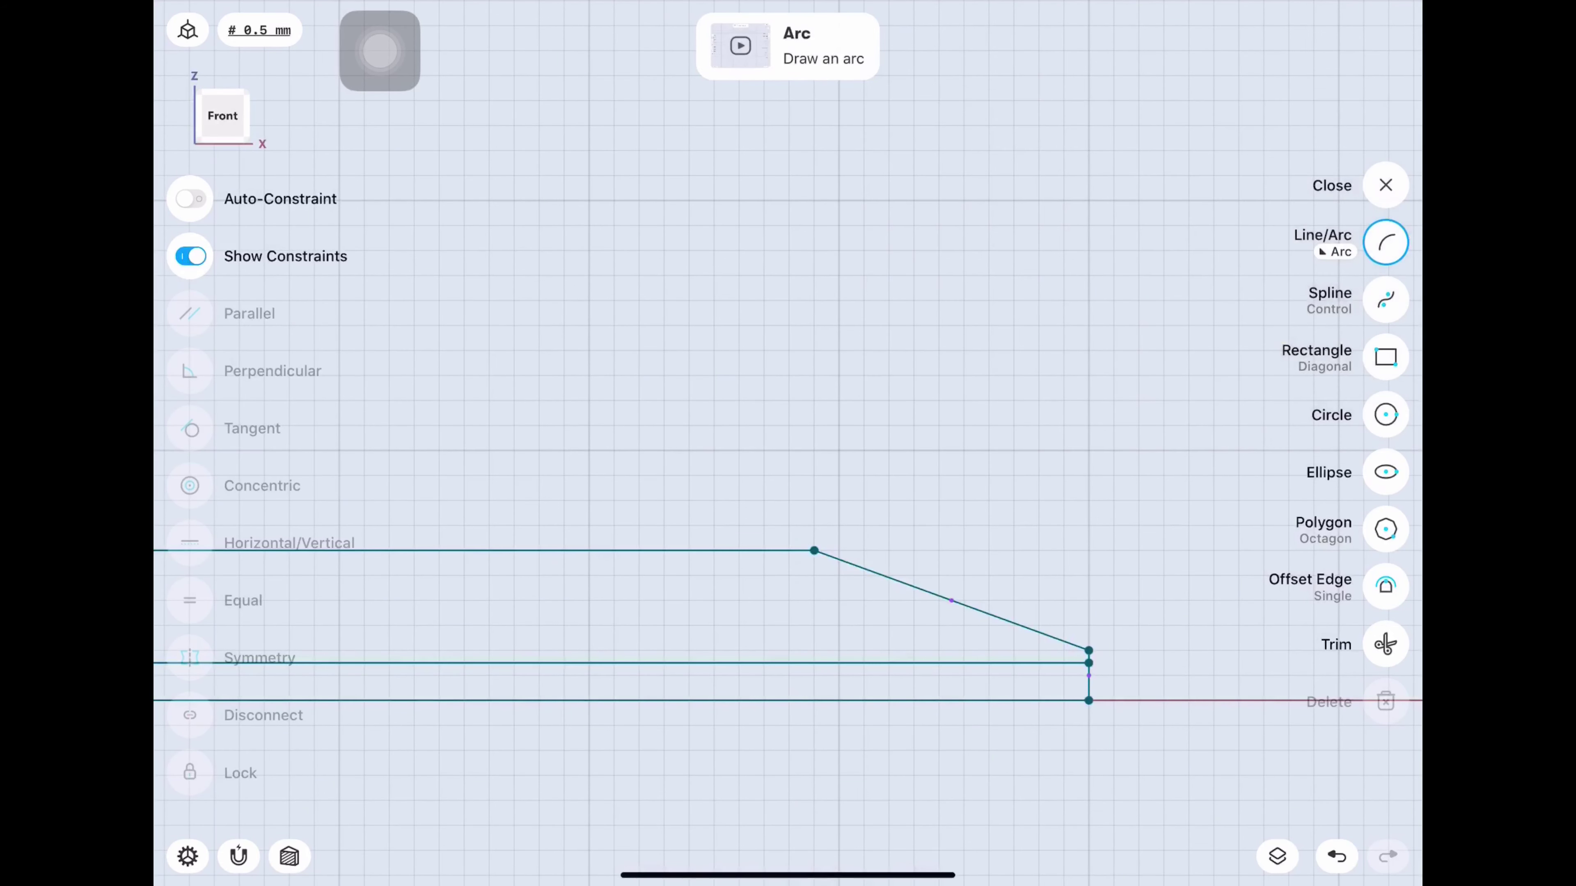
key(ctrl+z)
mouse_move(1089, 662)
mouse_down()
mouse_move(765, 601)
mouse_move(639, 550)
mouse_up()
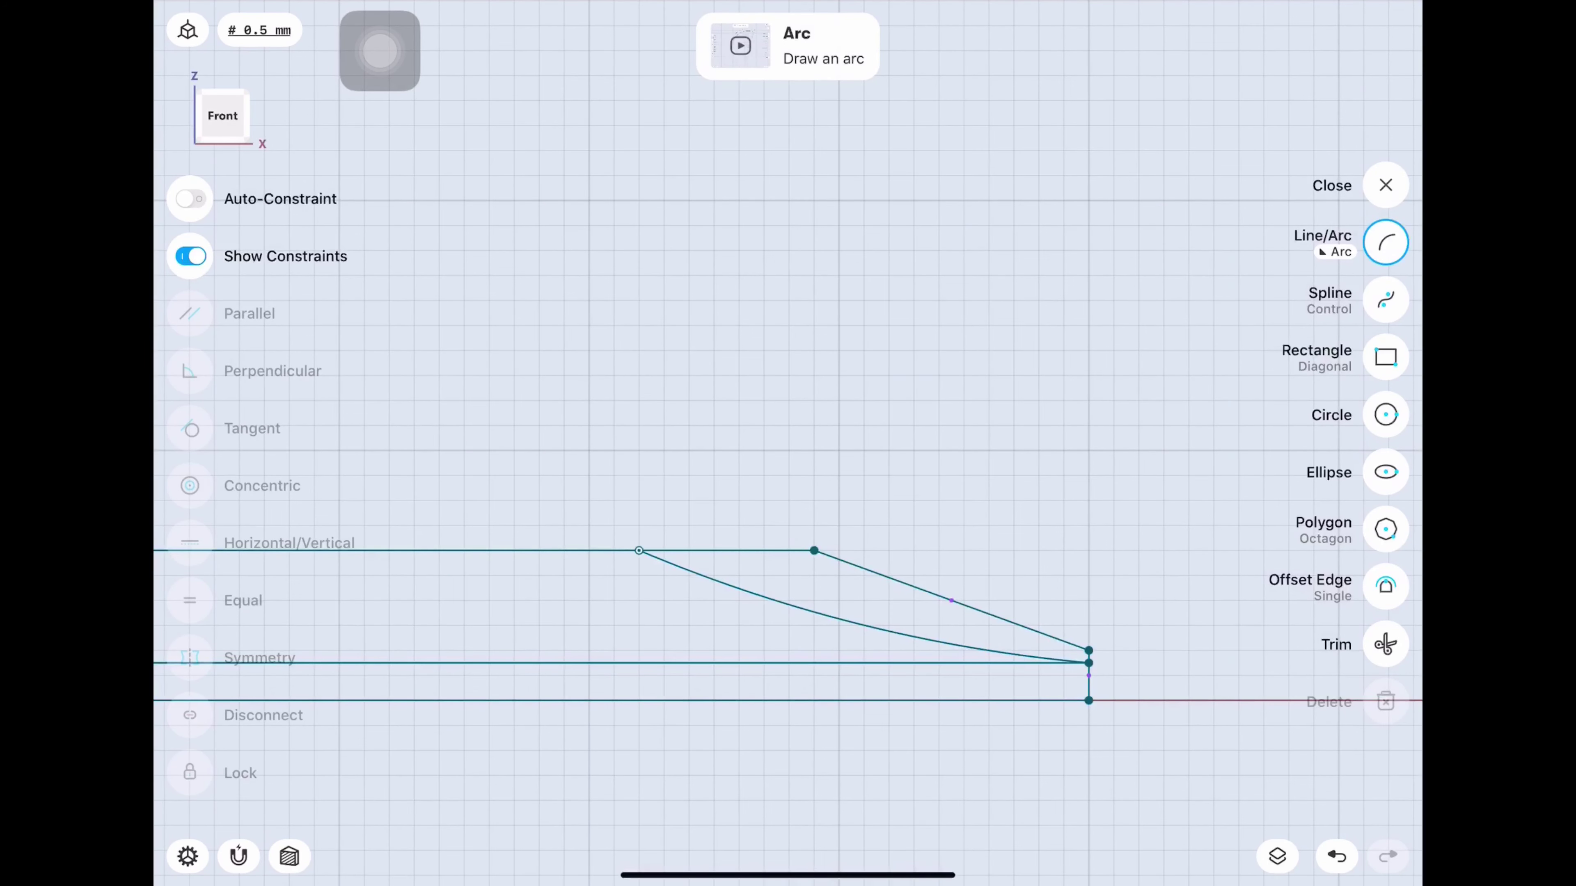
click(869, 627)
click(744, 663)
click(190, 429)
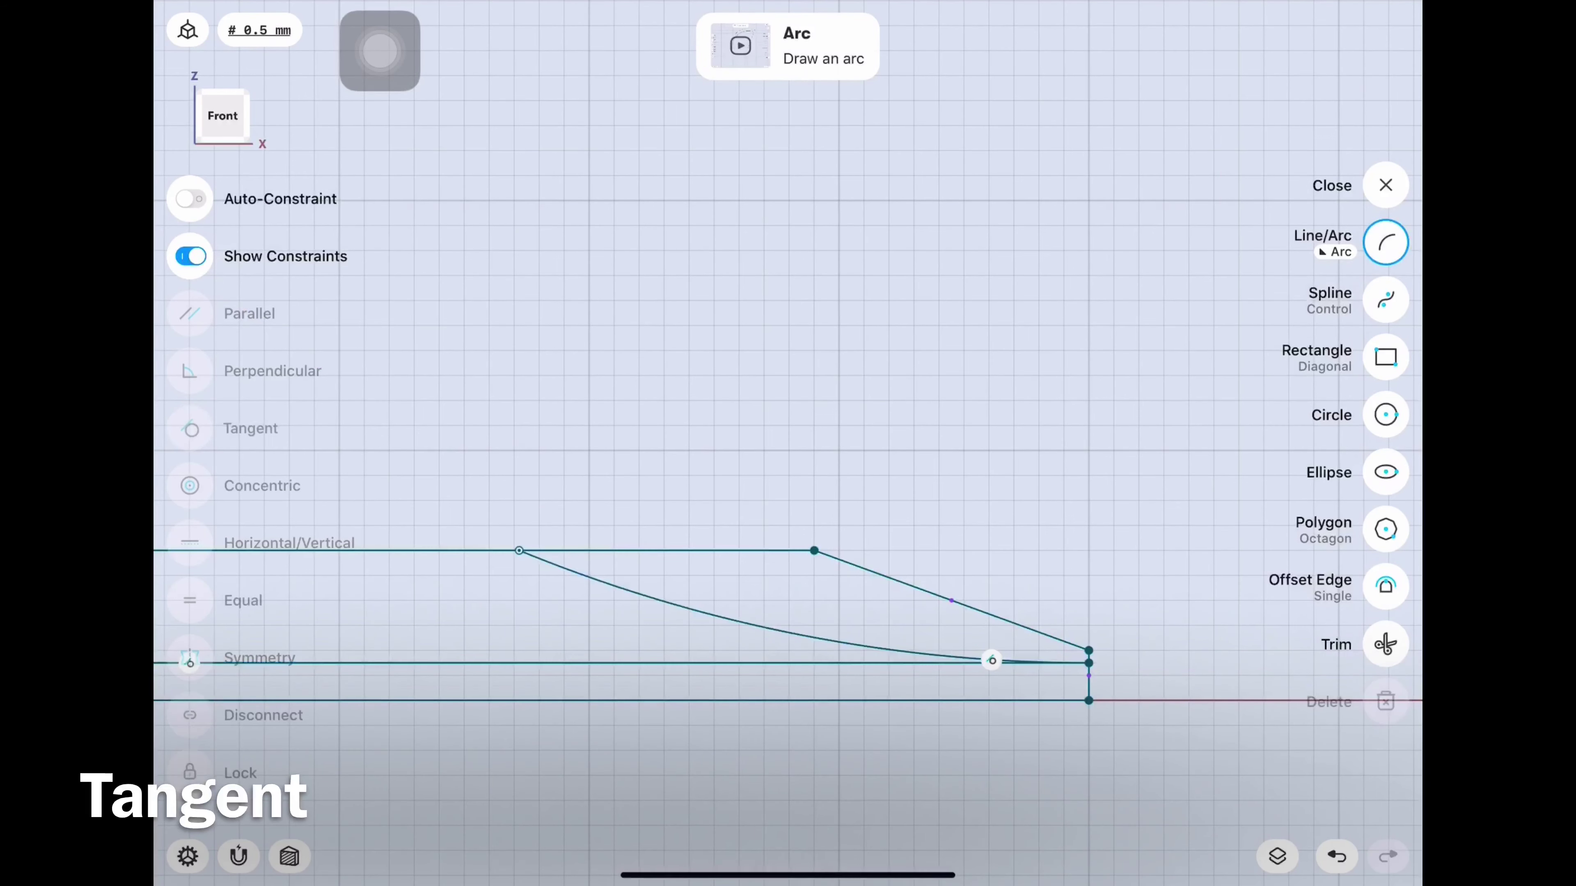
Dimension the tip arc to a 25 mm radius and delete the extra horizontal line.
click(795, 637)
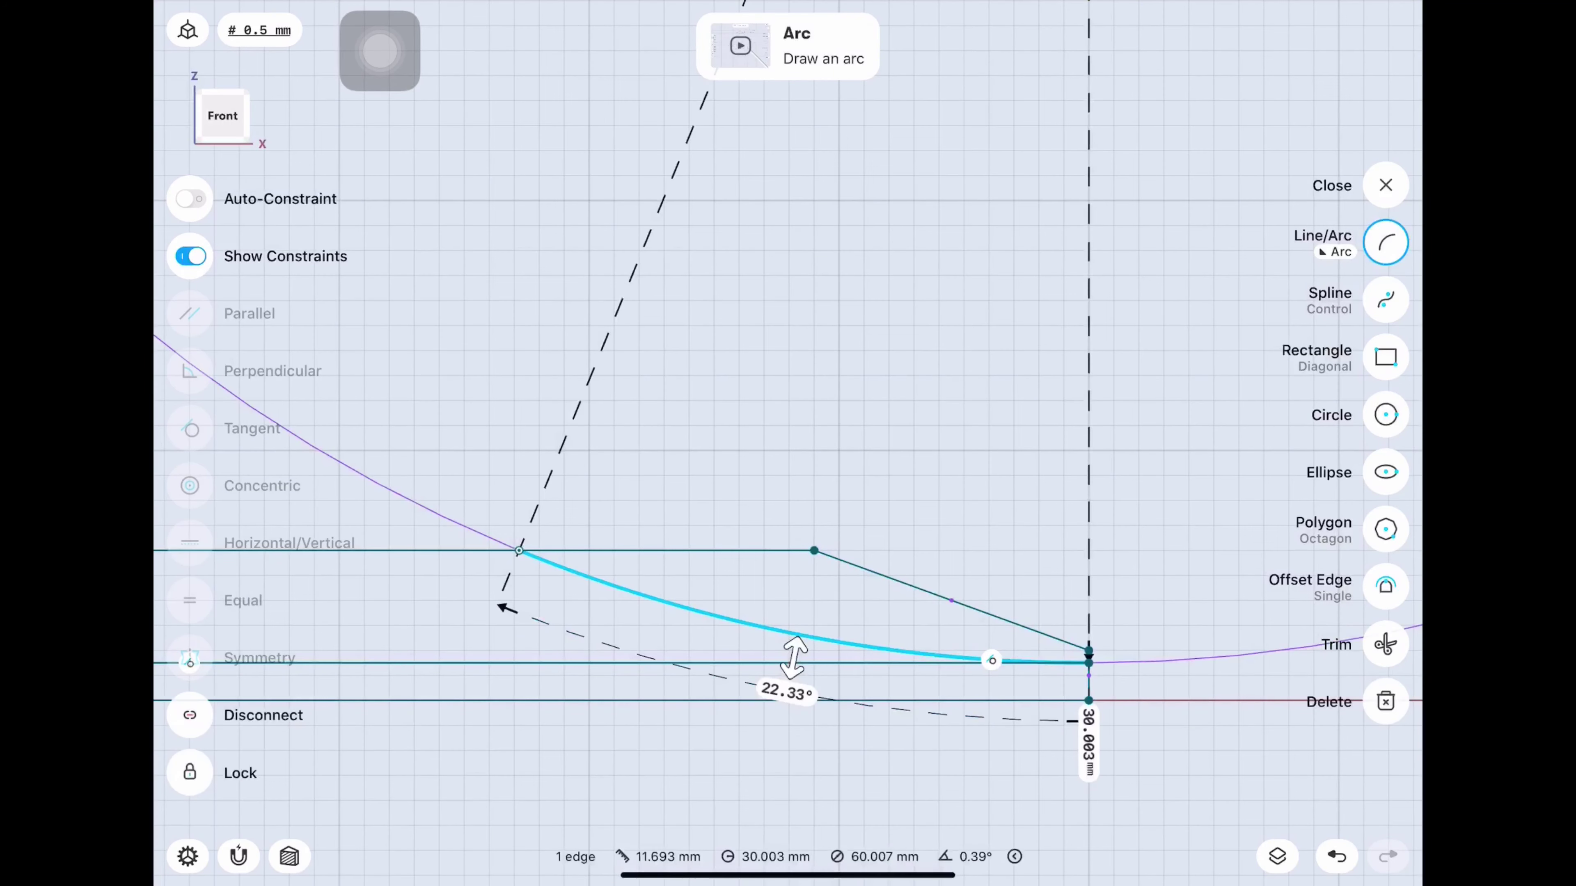
drag(1088, 742, 763, 428)
click(762, 428)
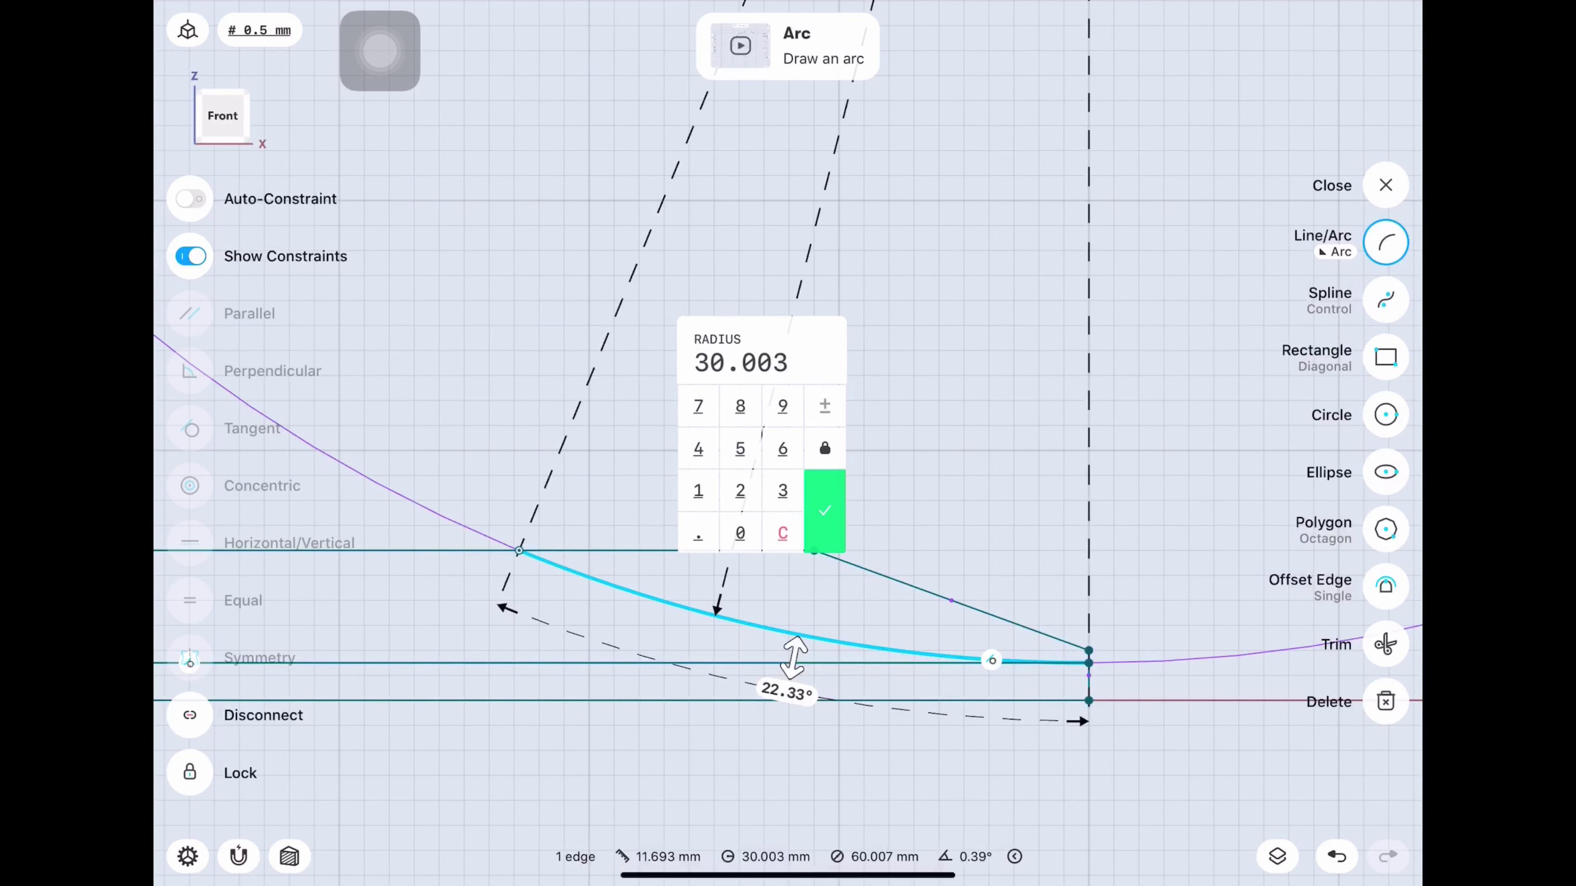
click(824, 511)
key(ctrl+z)
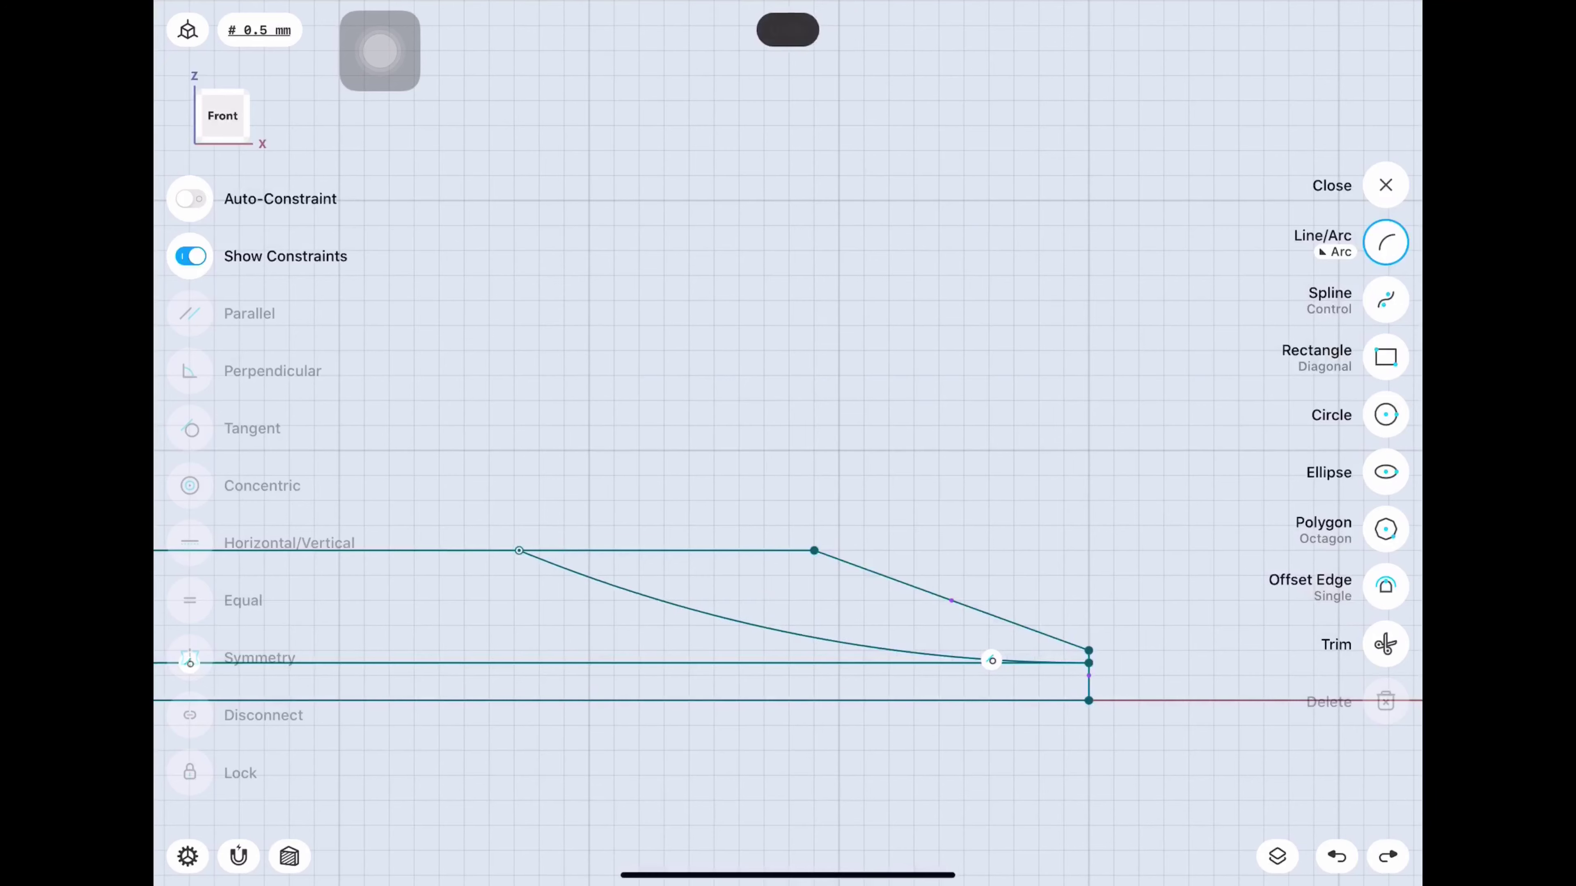
key(ctrl+shift+z)
click(434, 663)
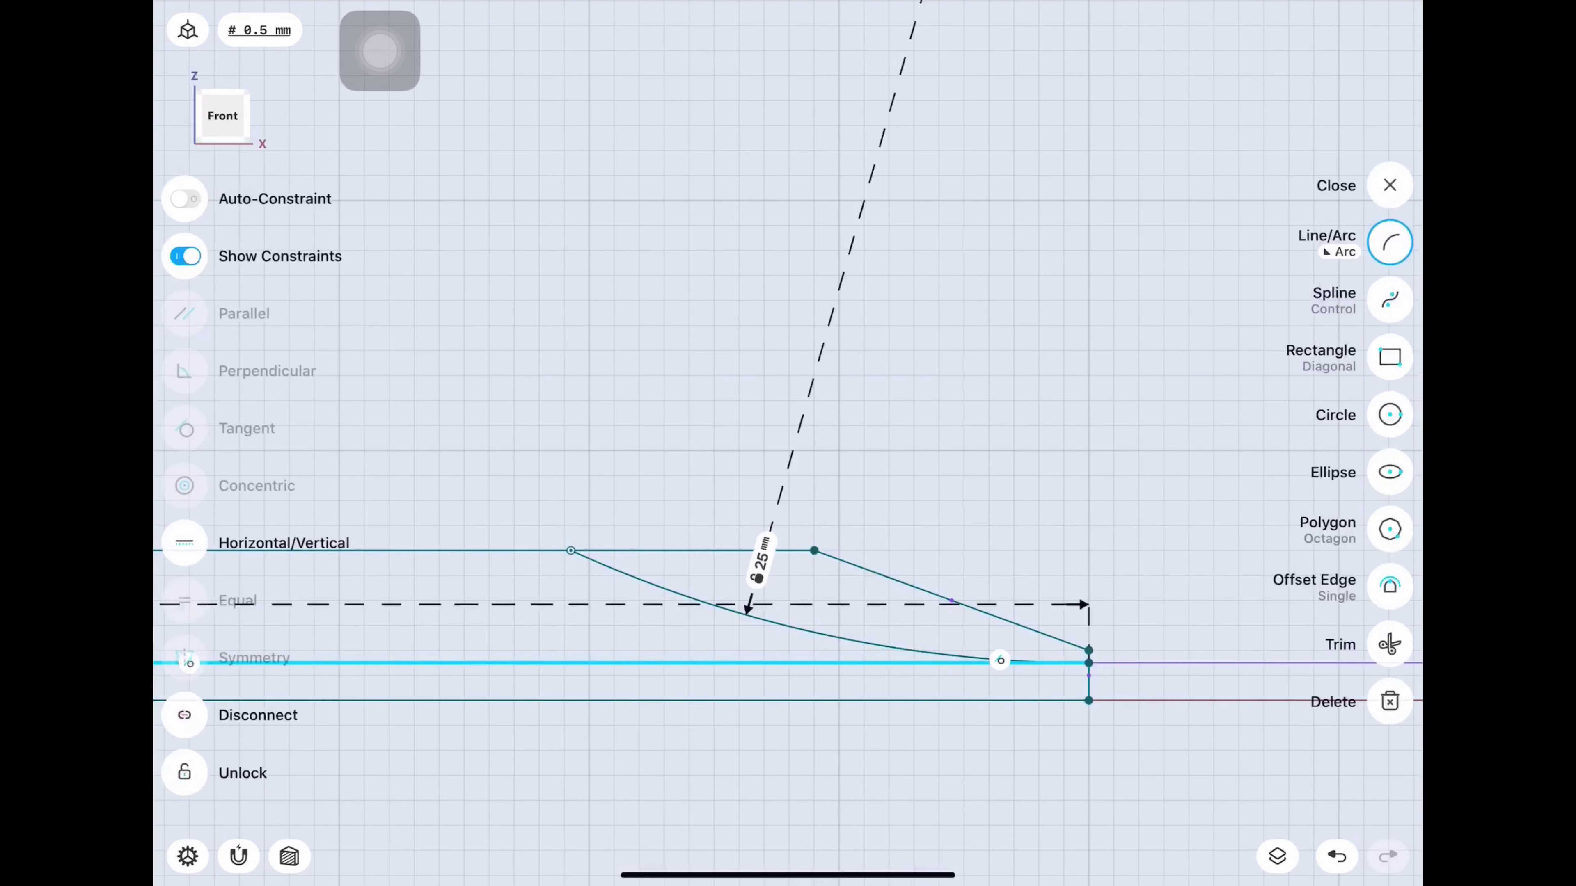
key(Delete)
scroll(885, 520, down, 3)
scroll(885, 521, down, 5)
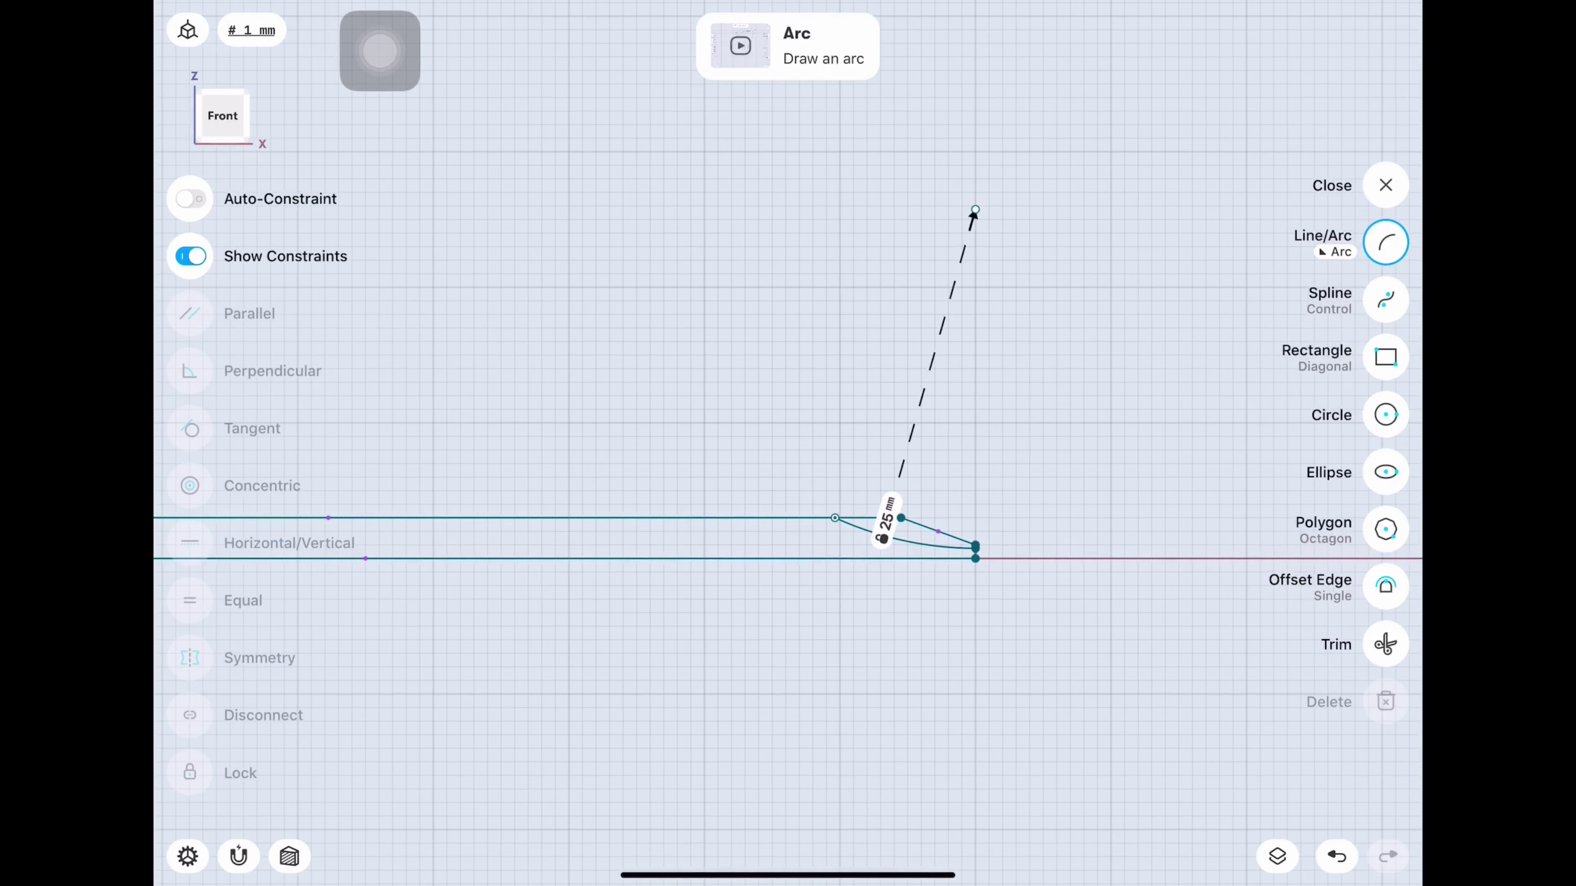
Exit the tip sketch and look through the list of bodies and sketch planes.
click(1385, 185)
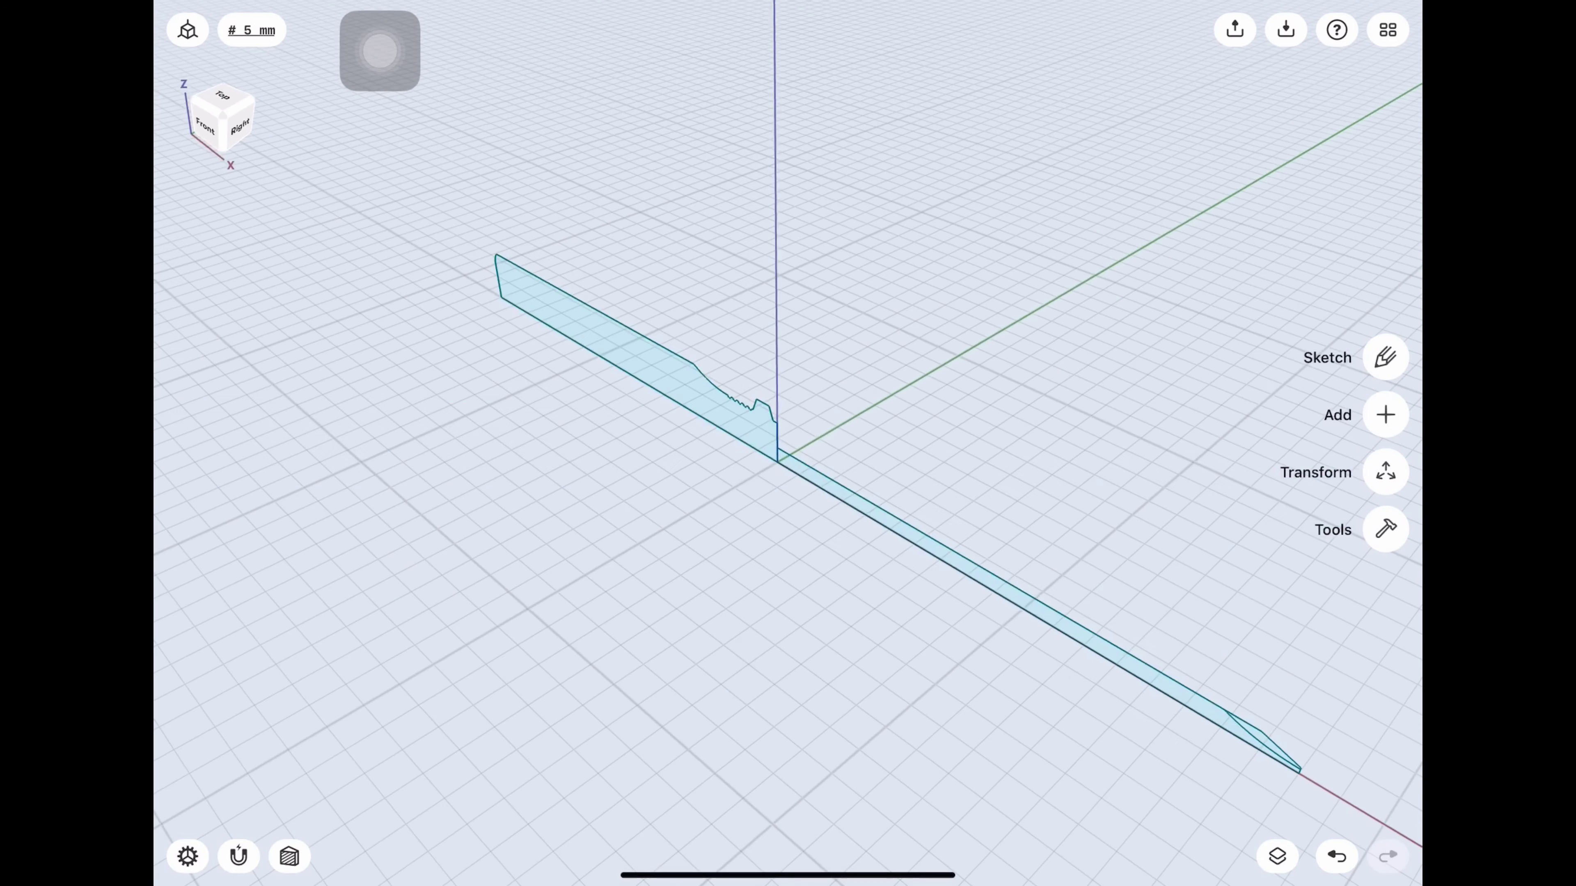
click(1277, 856)
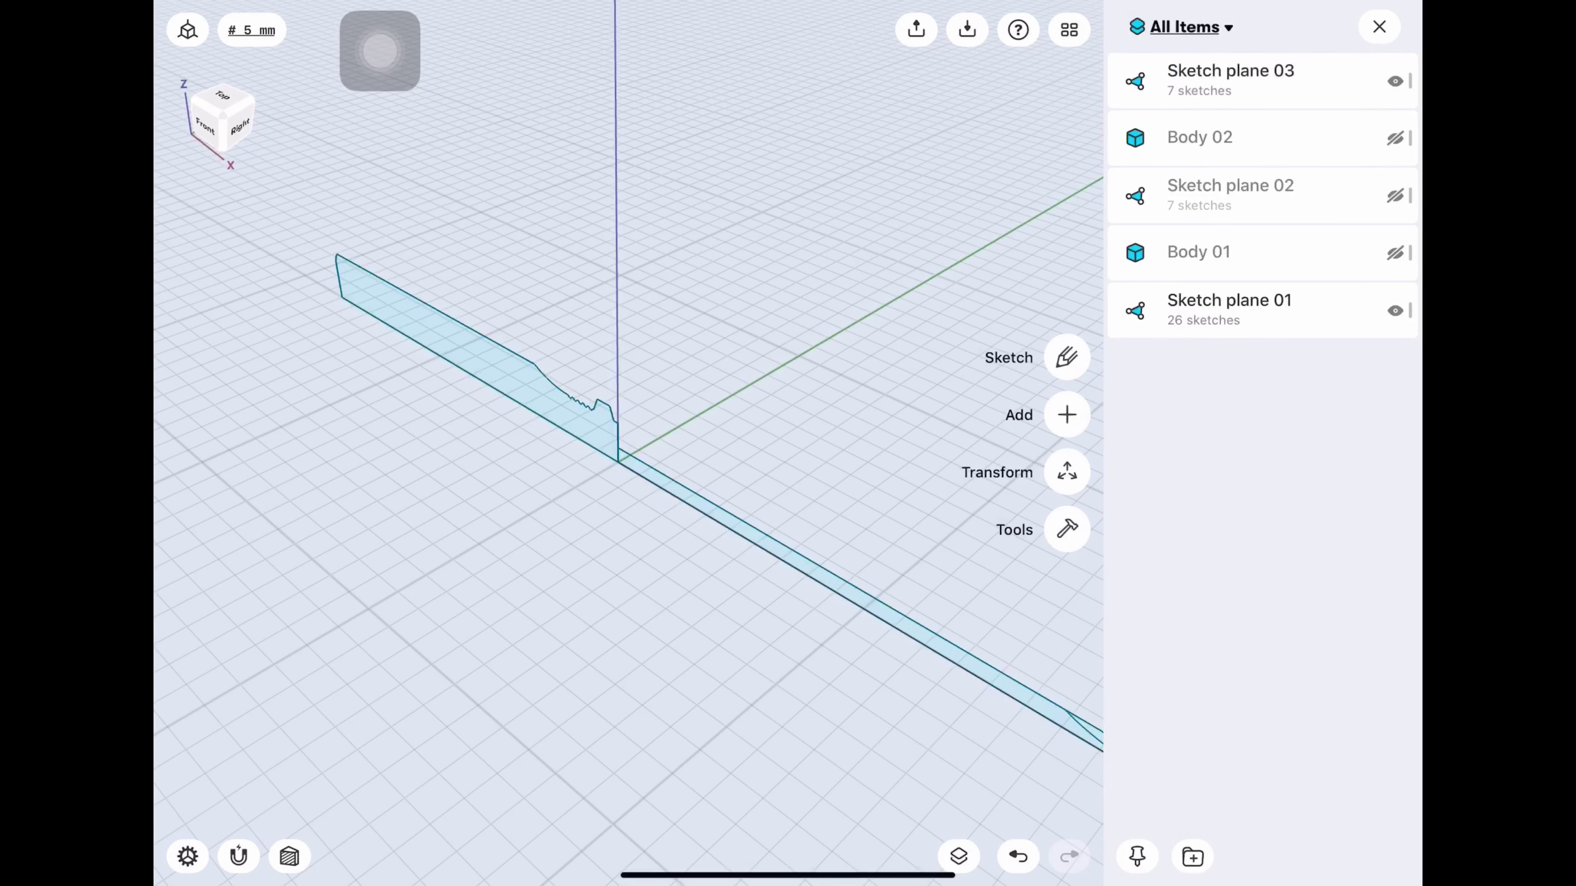
scroll(993, 683, up, 3)
scroll(815, 563, up, 3)
scroll(704, 643, up, 3)
scroll(713, 621, up, 2)
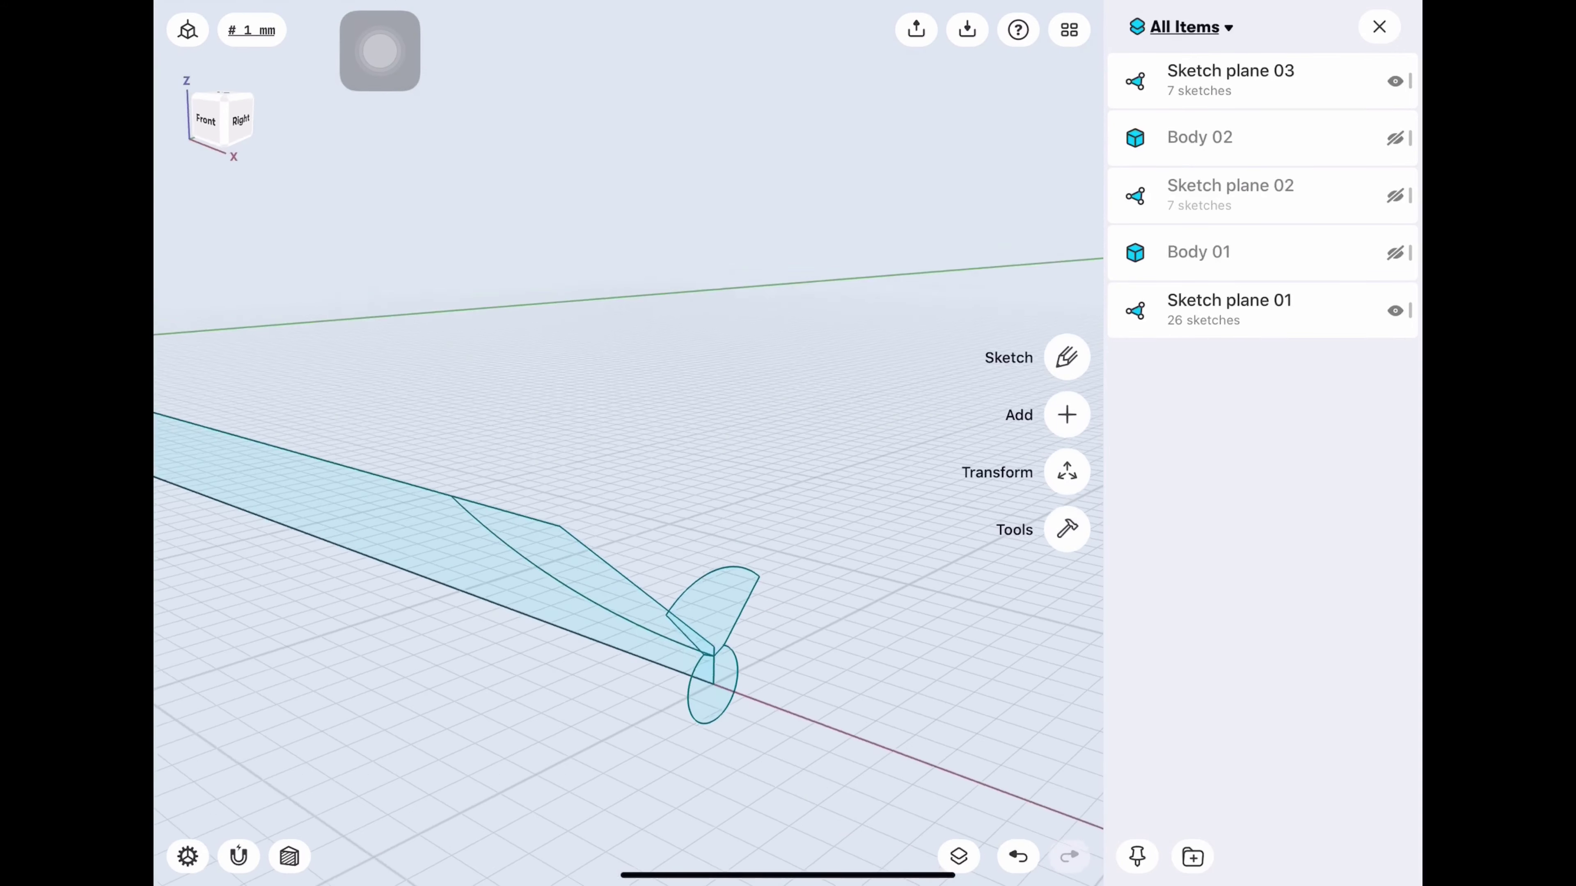
scroll(714, 652, up, 2)
scroll(714, 652, up, 2)
scroll(714, 652, up, 2)
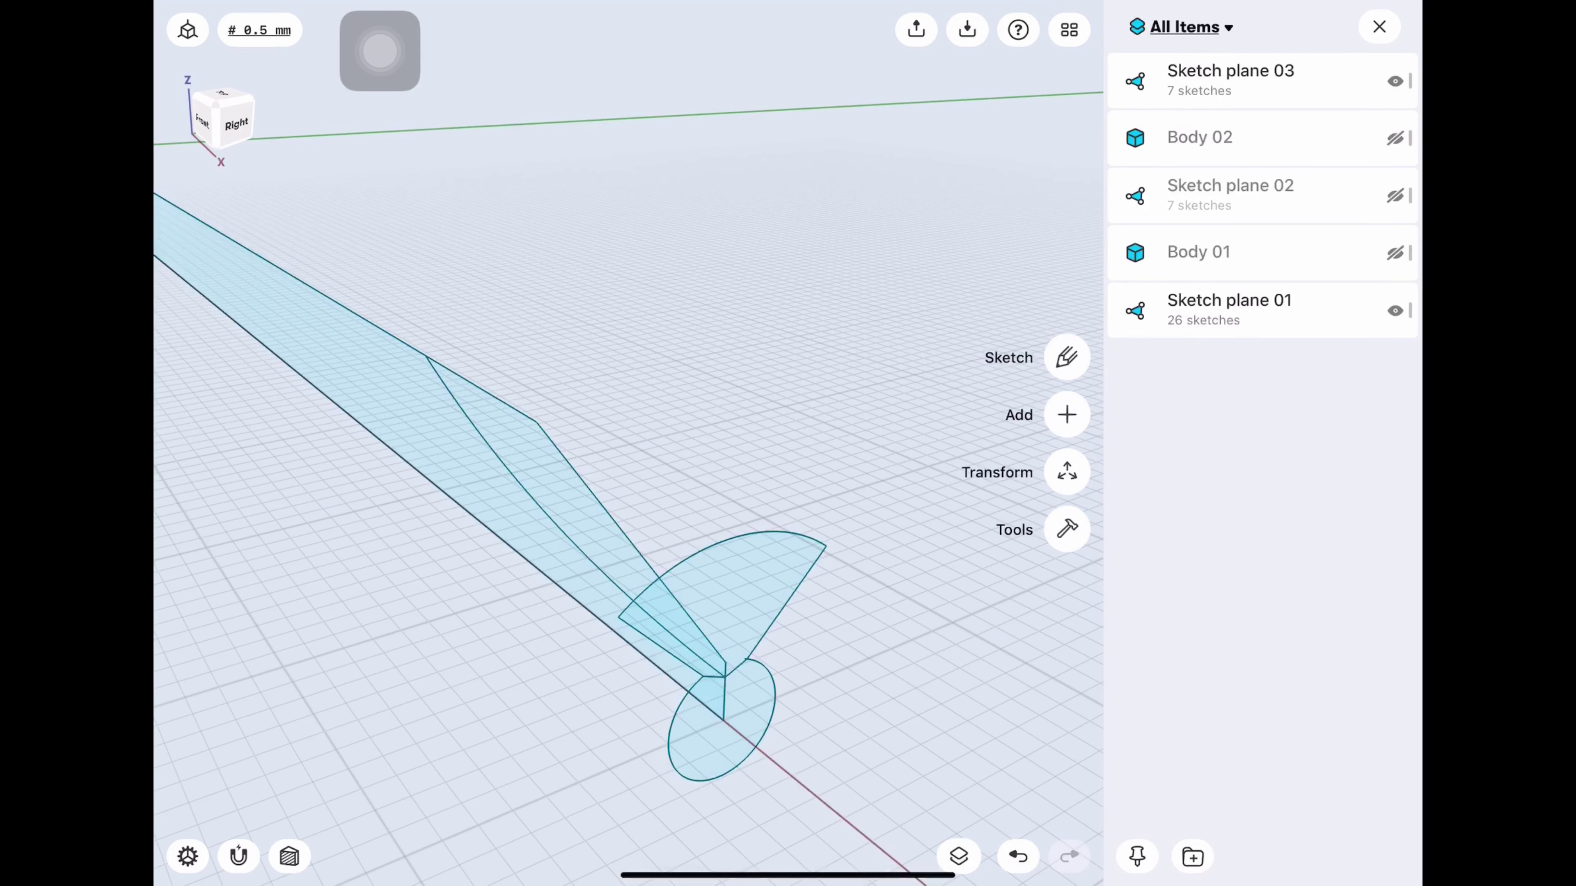
click(1379, 26)
Orbit low around the sketch to inspect the petal profile and curved arc.
middle_drag(714, 558, 713, 621)
scroll(744, 621, up, 2)
scroll(806, 621, up, 3)
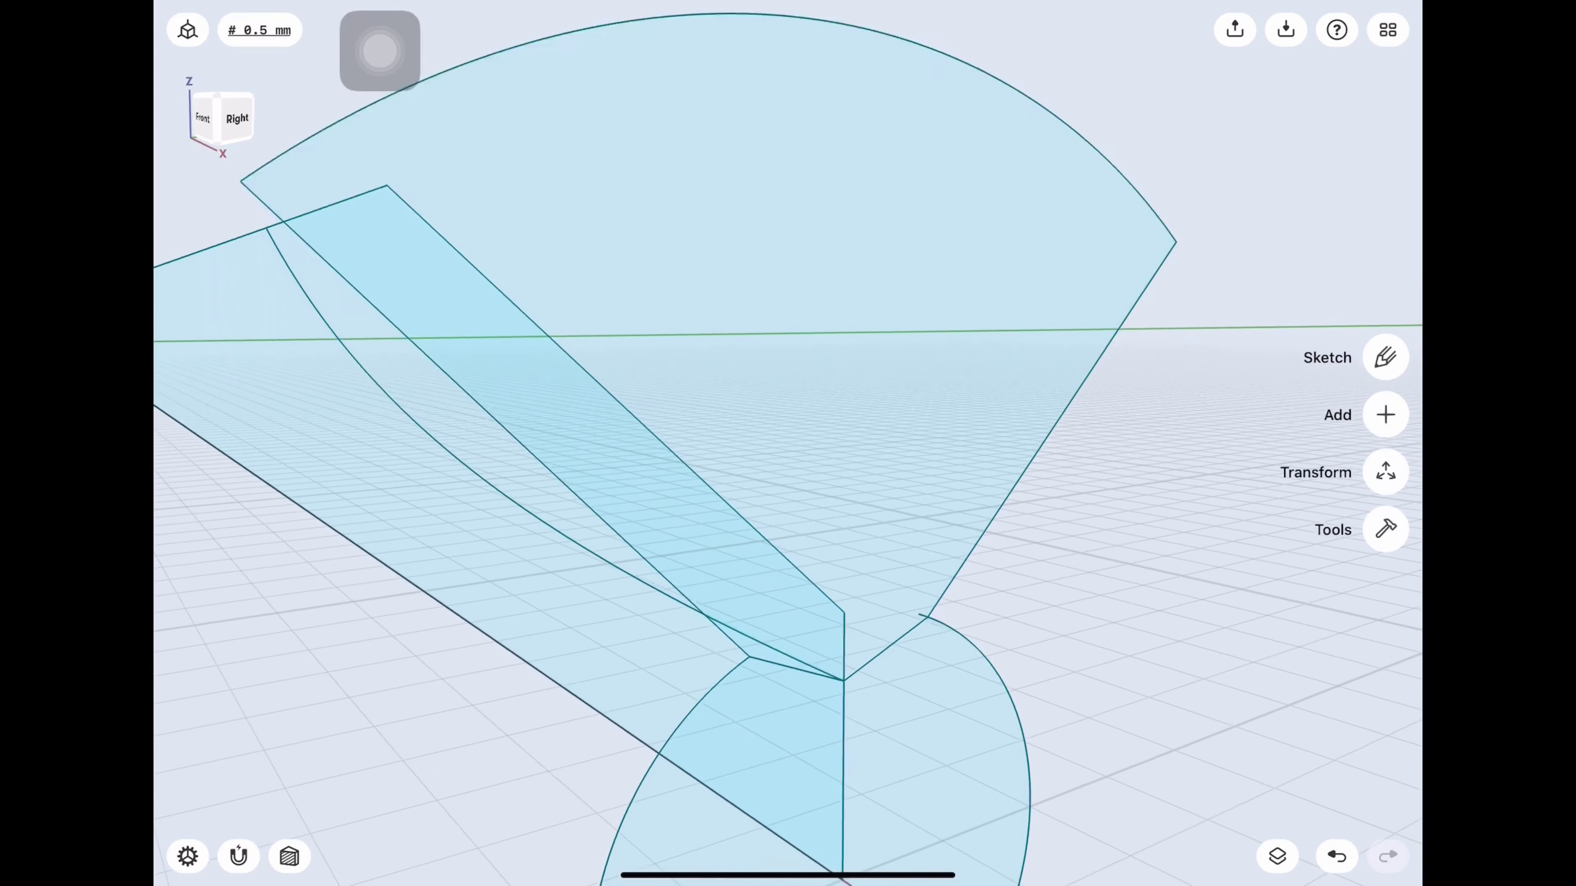
scroll(841, 681, up, 2)
key(t)
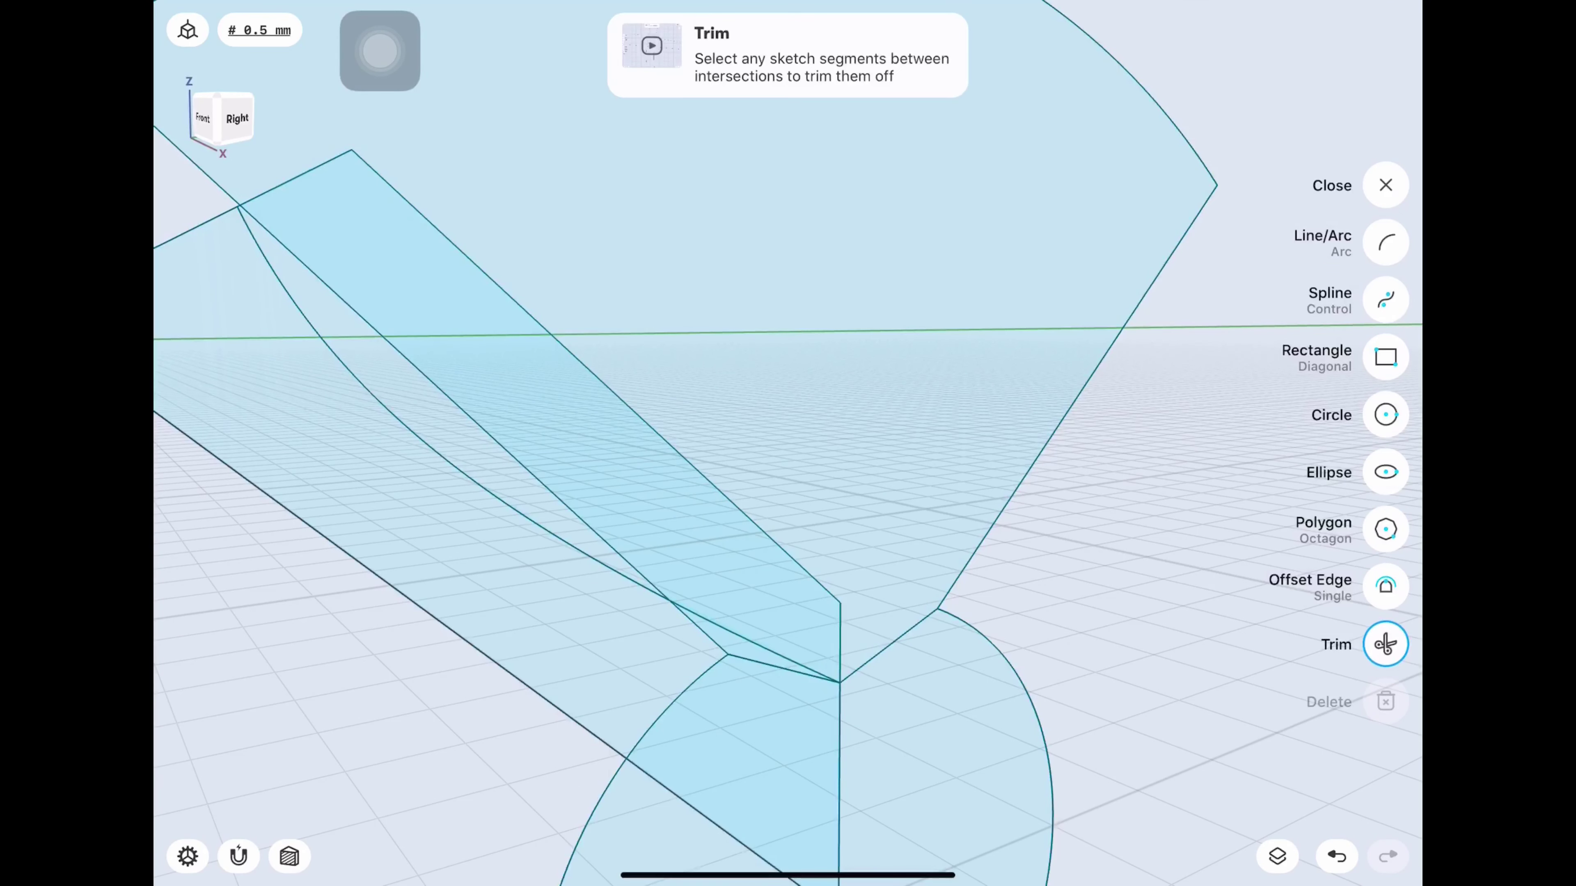
key(l)
middle_drag(807, 496, 993, 459)
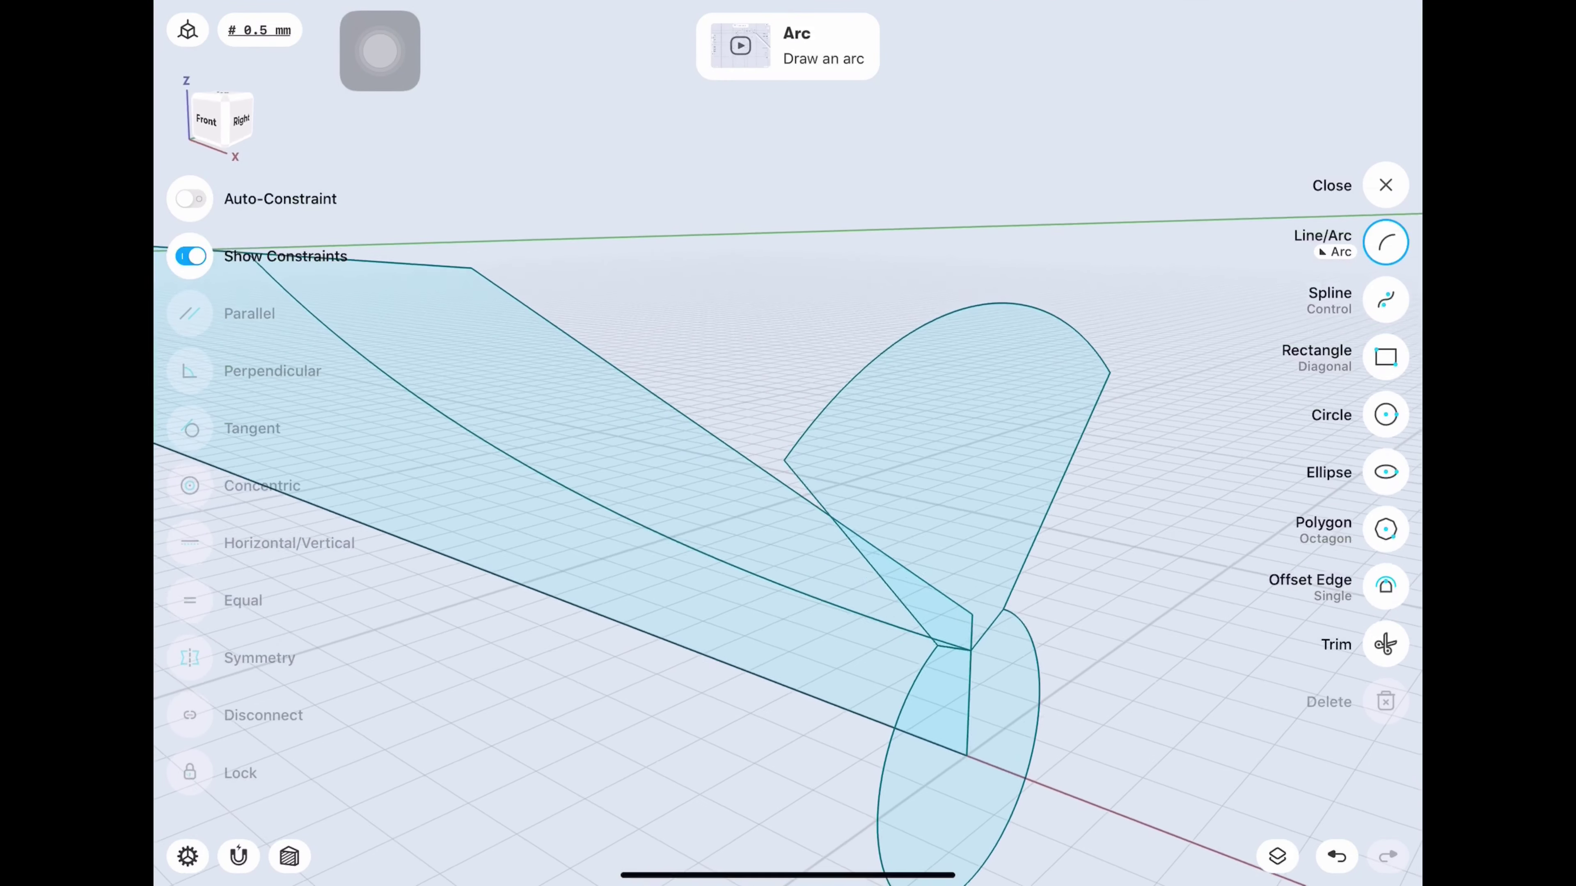
Start a Sweep and select the petal profile to sweep.
key(Escape)
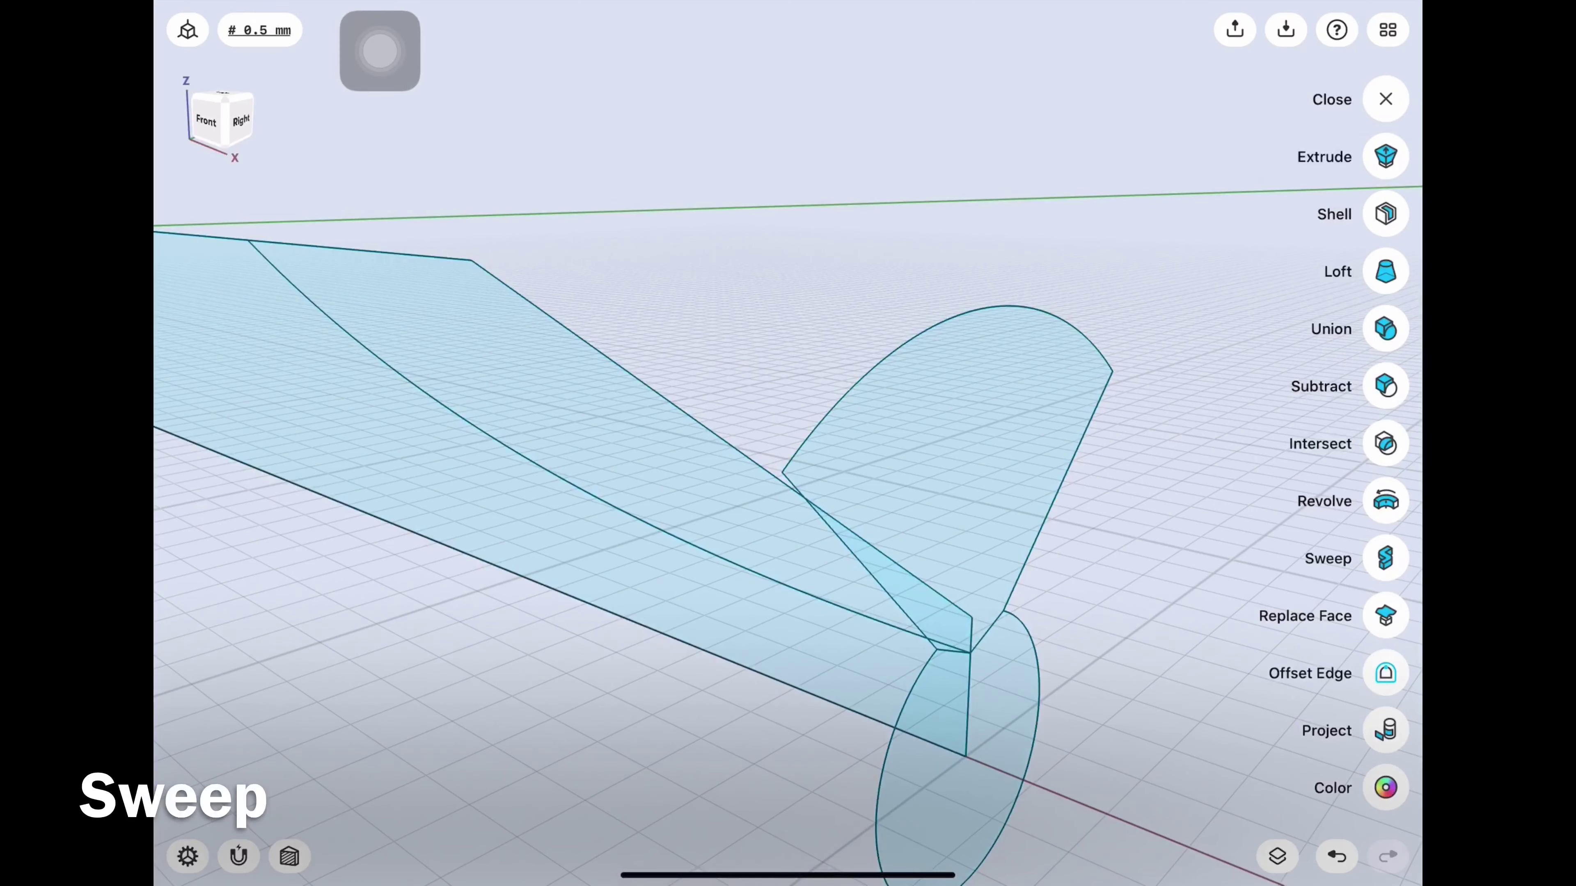
click(1385, 558)
click(949, 435)
Sweep the petal profile along the curved arc edge to create the solid cutter.
middle_drag(807, 497, 931, 460)
click(1385, 414)
click(620, 546)
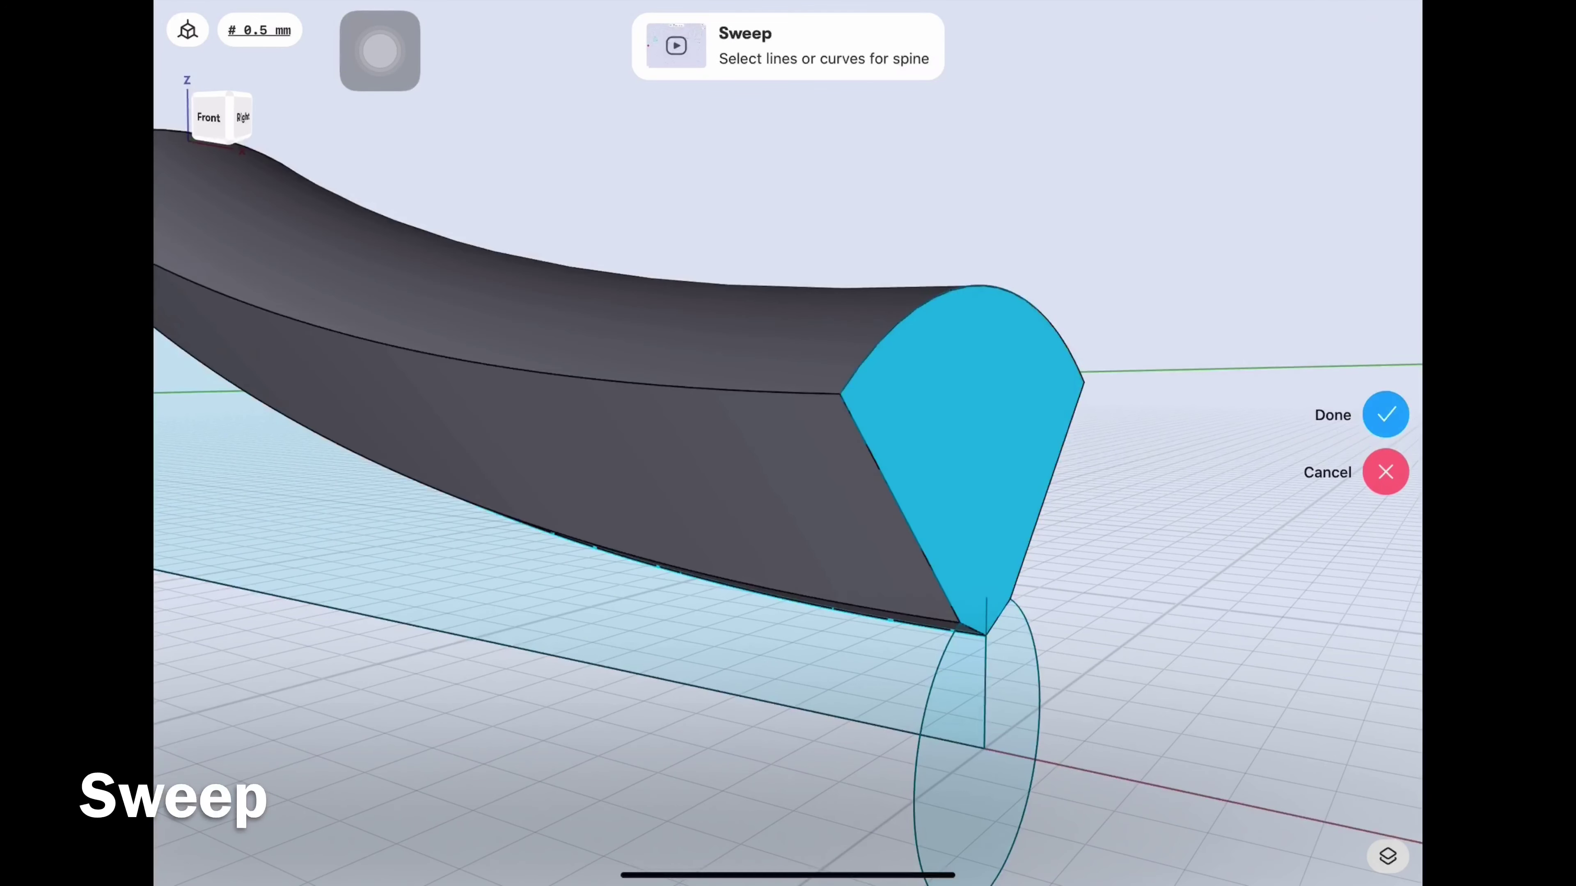
mouse_move(807, 497)
middle_down()
mouse_move(837, 484)
mouse_move(745, 435)
mouse_move(776, 341)
mouse_move(744, 434)
mouse_move(807, 310)
mouse_move(745, 373)
mouse_move(713, 341)
middle_up()
click(1385, 414)
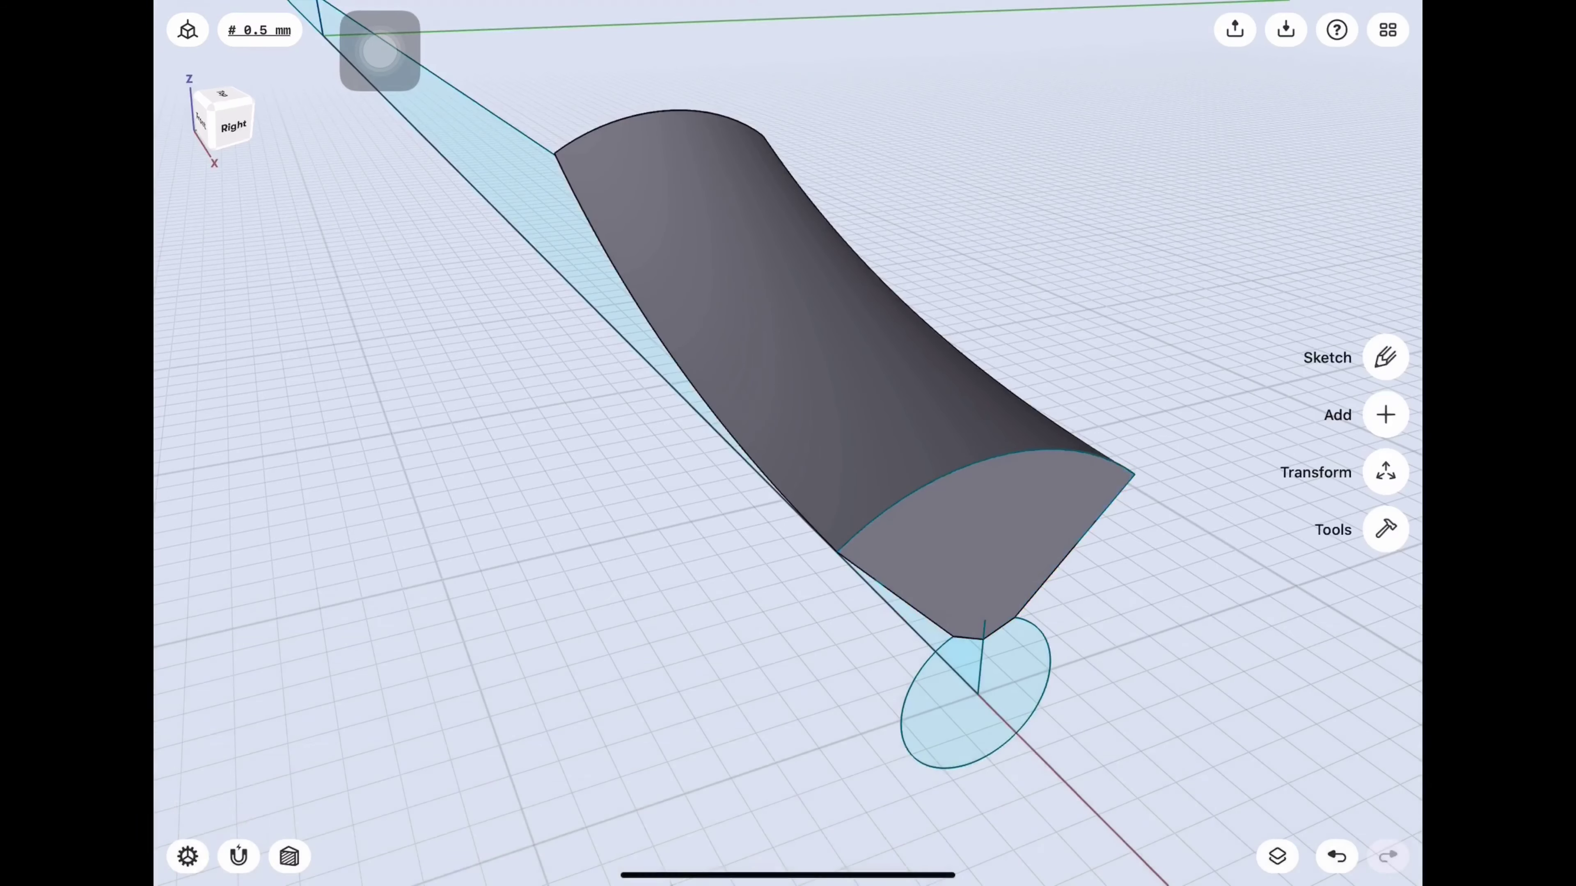
middle_drag(744, 435, 713, 403)
In Items, hide Sketch plane 01, toggle Bodies 01 and 03, and show the Body 02 shaft.
click(1276, 857)
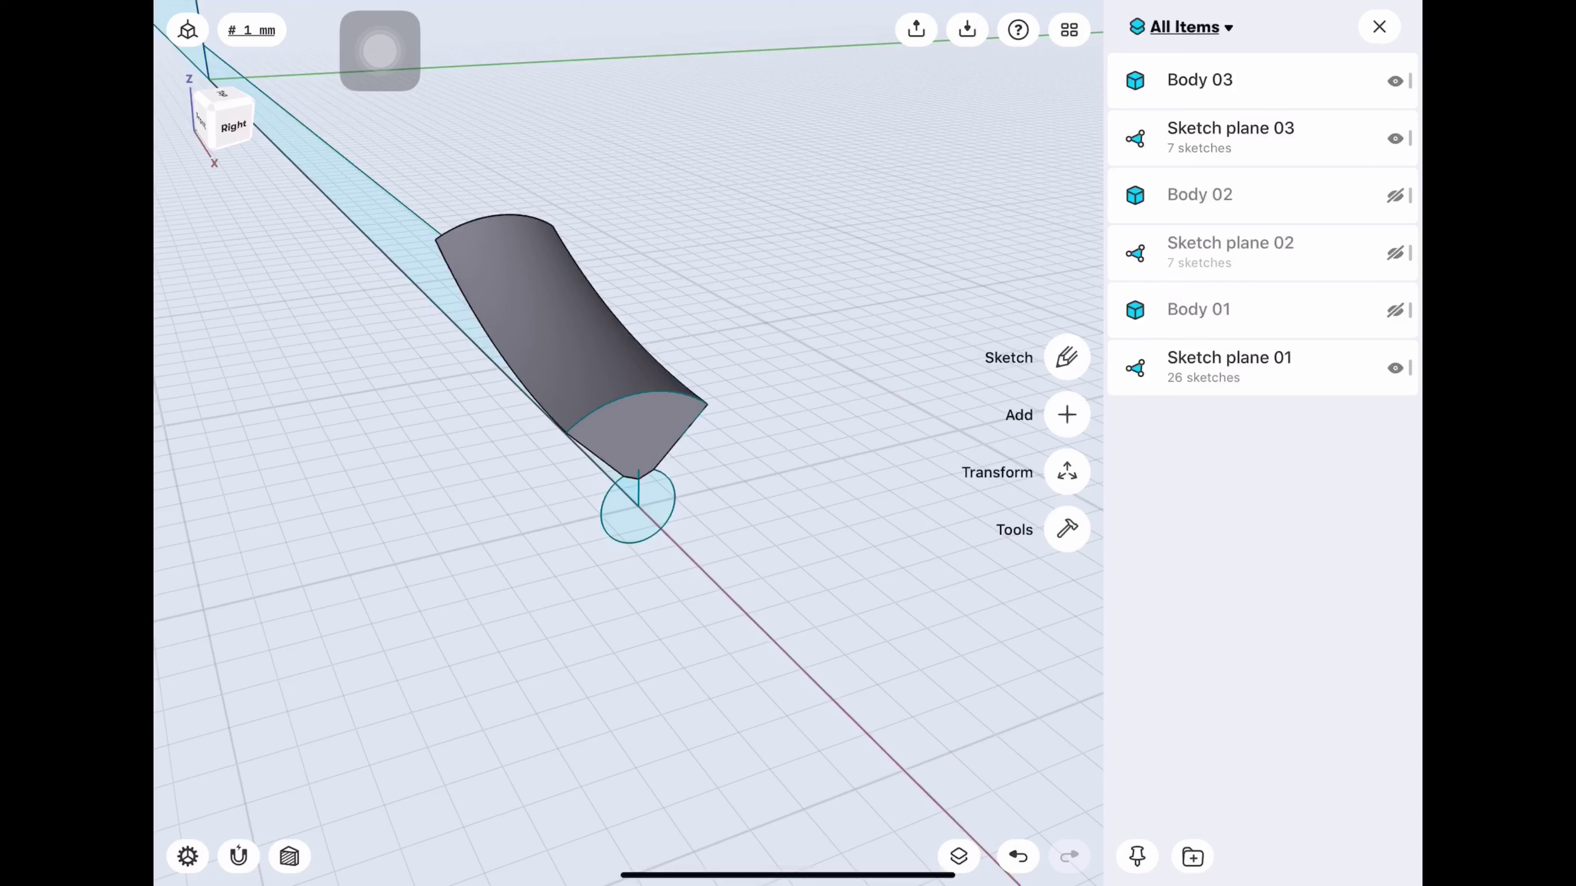
click(1395, 368)
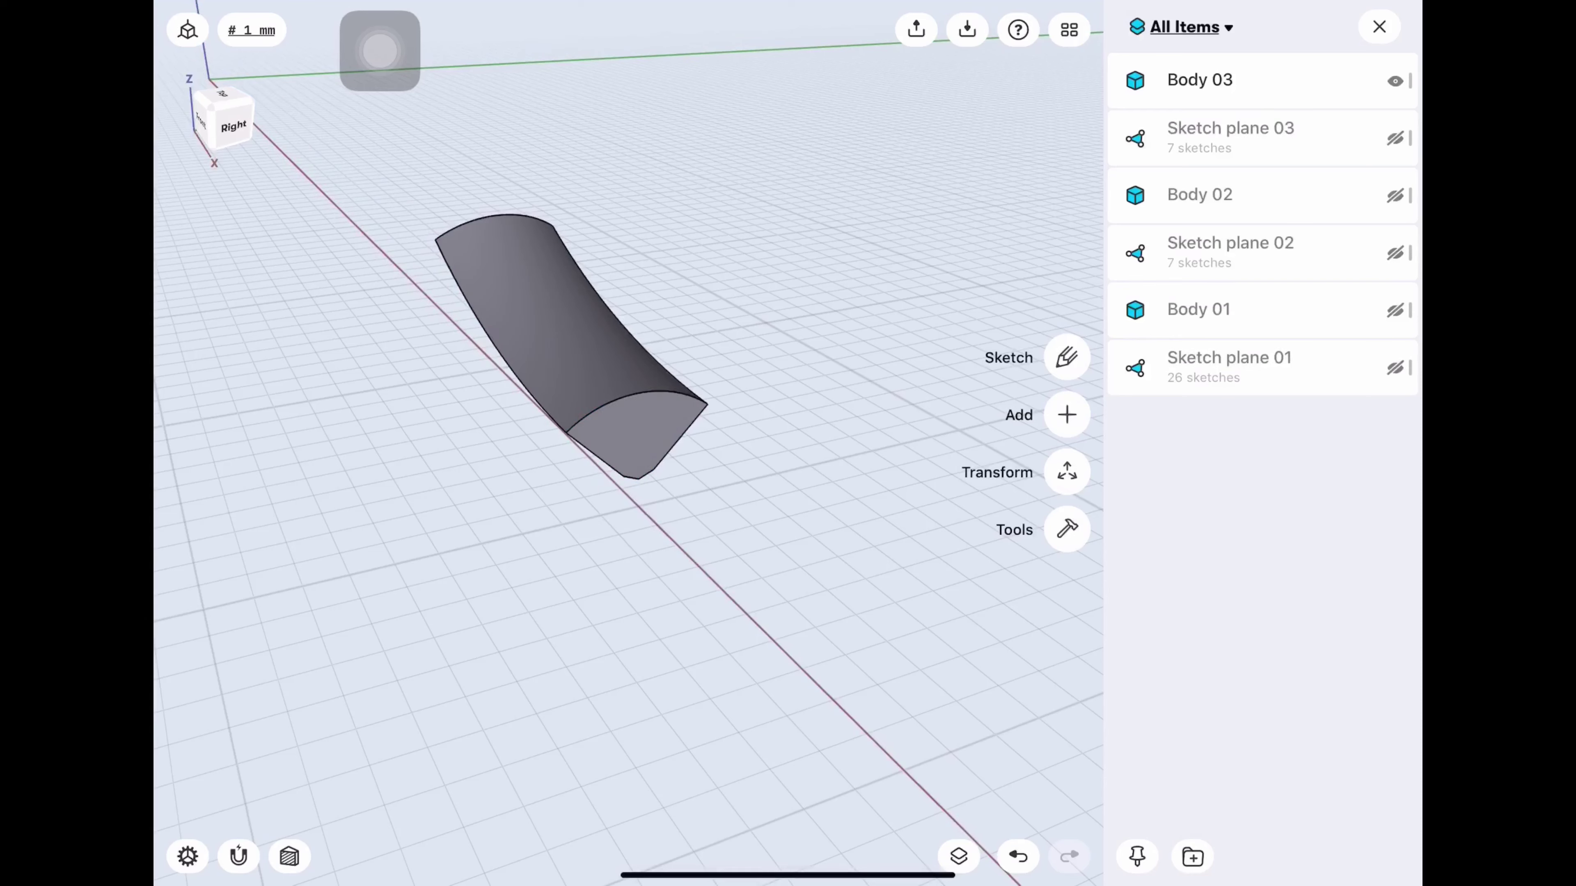
click(1395, 311)
click(1395, 81)
click(1395, 196)
click(1380, 27)
mouse_move(745, 559)
mouse_down()
mouse_move(745, 435)
mouse_move(806, 590)
mouse_move(837, 528)
mouse_up()
Select the swept cutter for Move/Rotate, with the pivot at the shaft end.
click(1385, 472)
click(1382, 355)
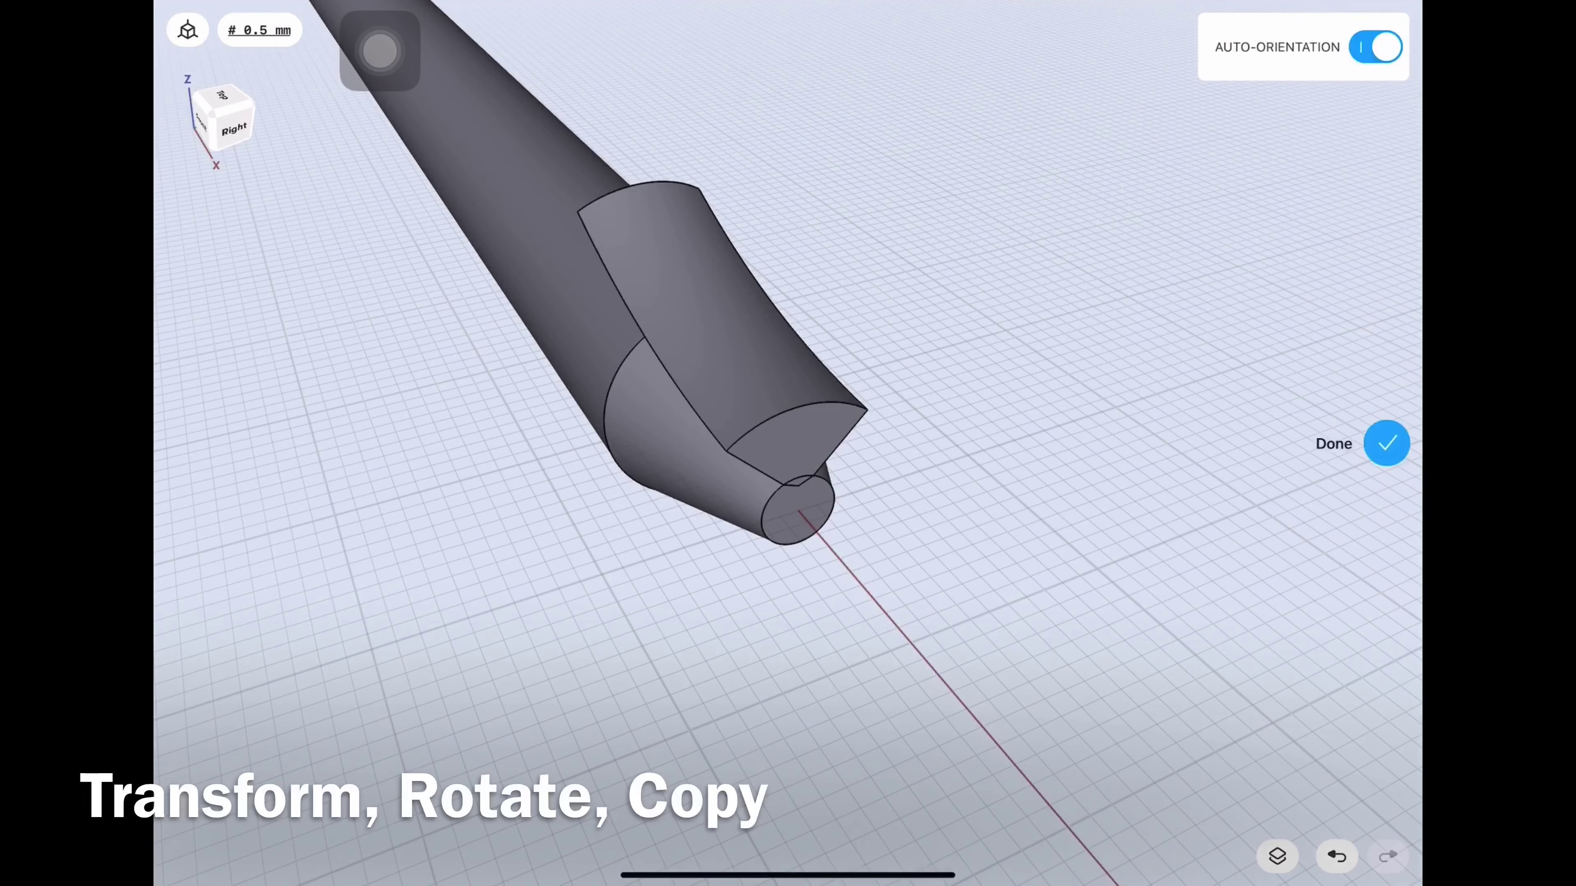
click(714, 310)
click(1386, 442)
click(714, 310)
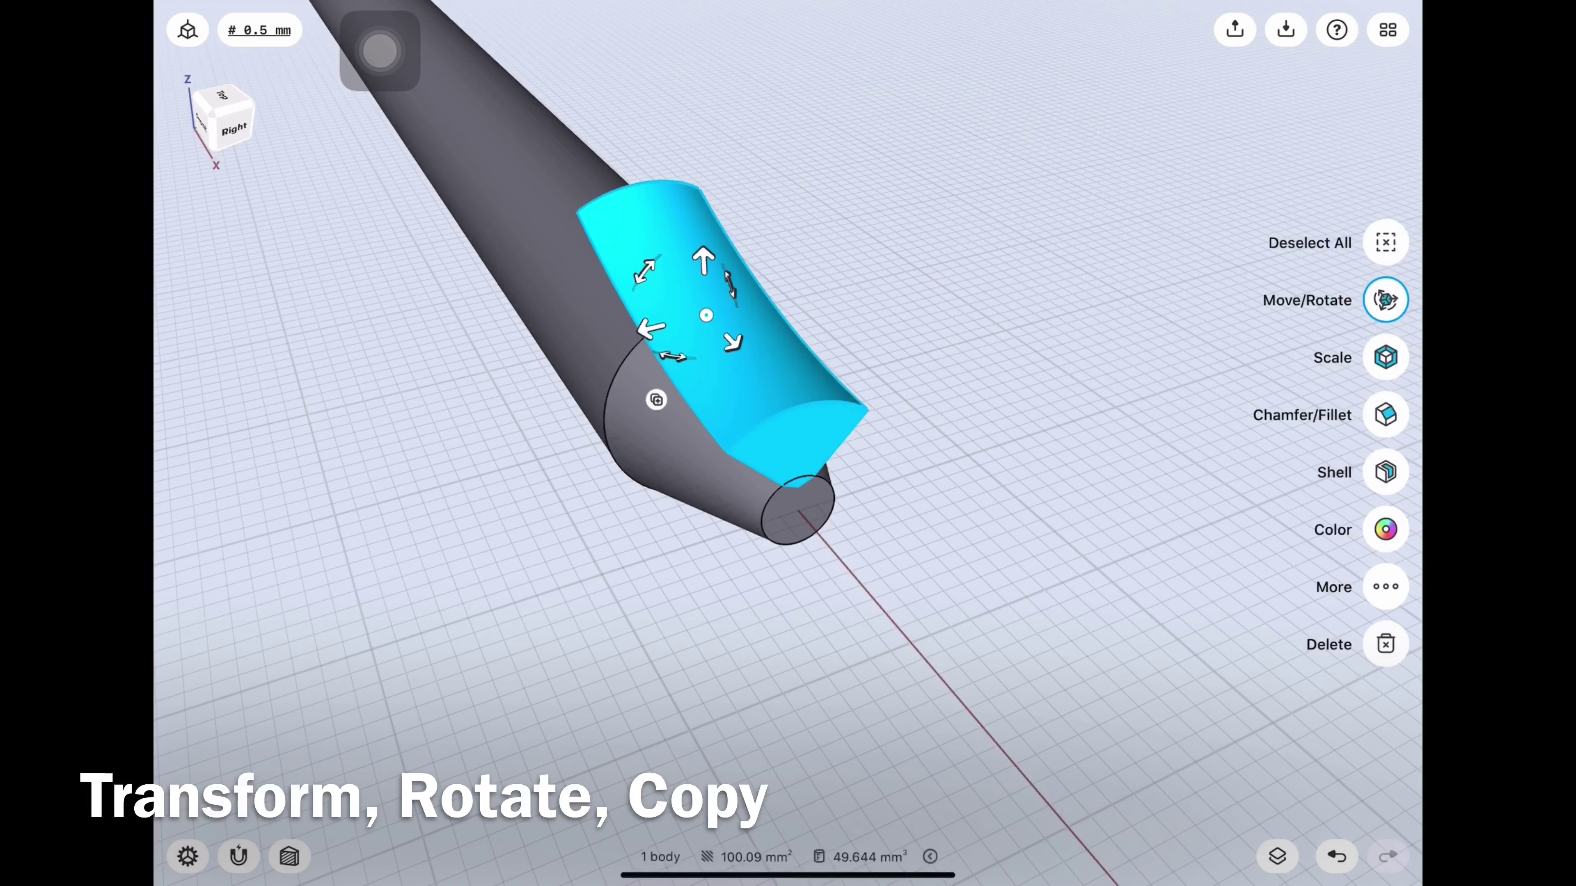
click(798, 511)
mouse_move(993, 559)
mouse_down()
mouse_move(931, 496)
mouse_move(806, 465)
mouse_move(900, 528)
mouse_up()
With Copy on, rotate copies in 90° steps so four cutters sit evenly around the tip.
click(660, 415)
drag(730, 530, 528, 646)
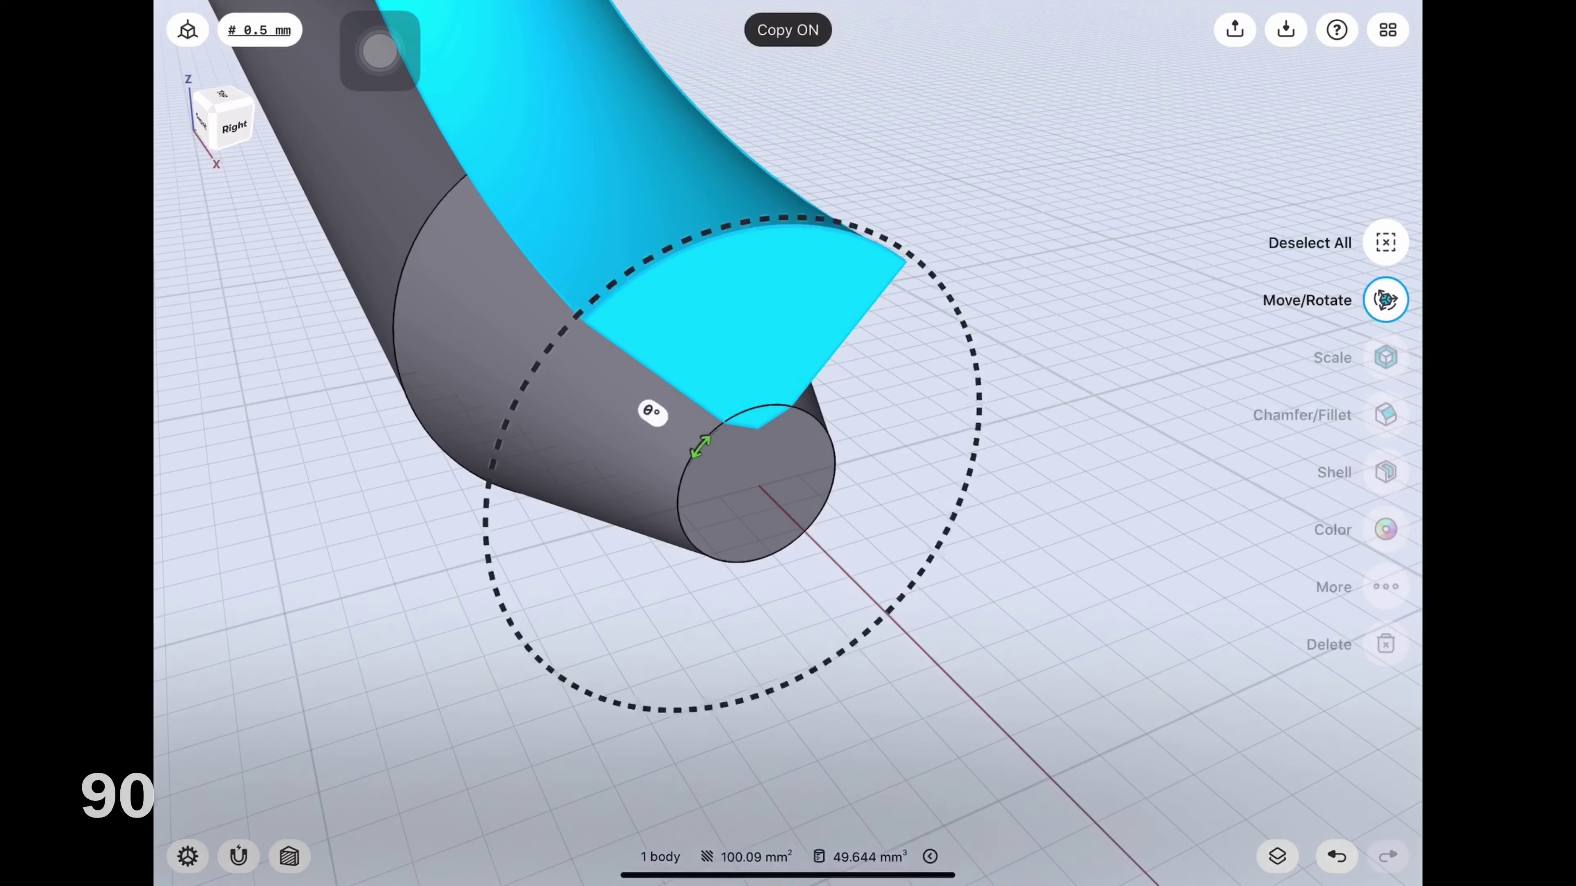
mouse_move(608, 608)
mouse_down()
mouse_move(638, 636)
mouse_move(763, 630)
mouse_move(887, 574)
mouse_move(866, 332)
mouse_move(896, 371)
mouse_move(855, 364)
mouse_up()
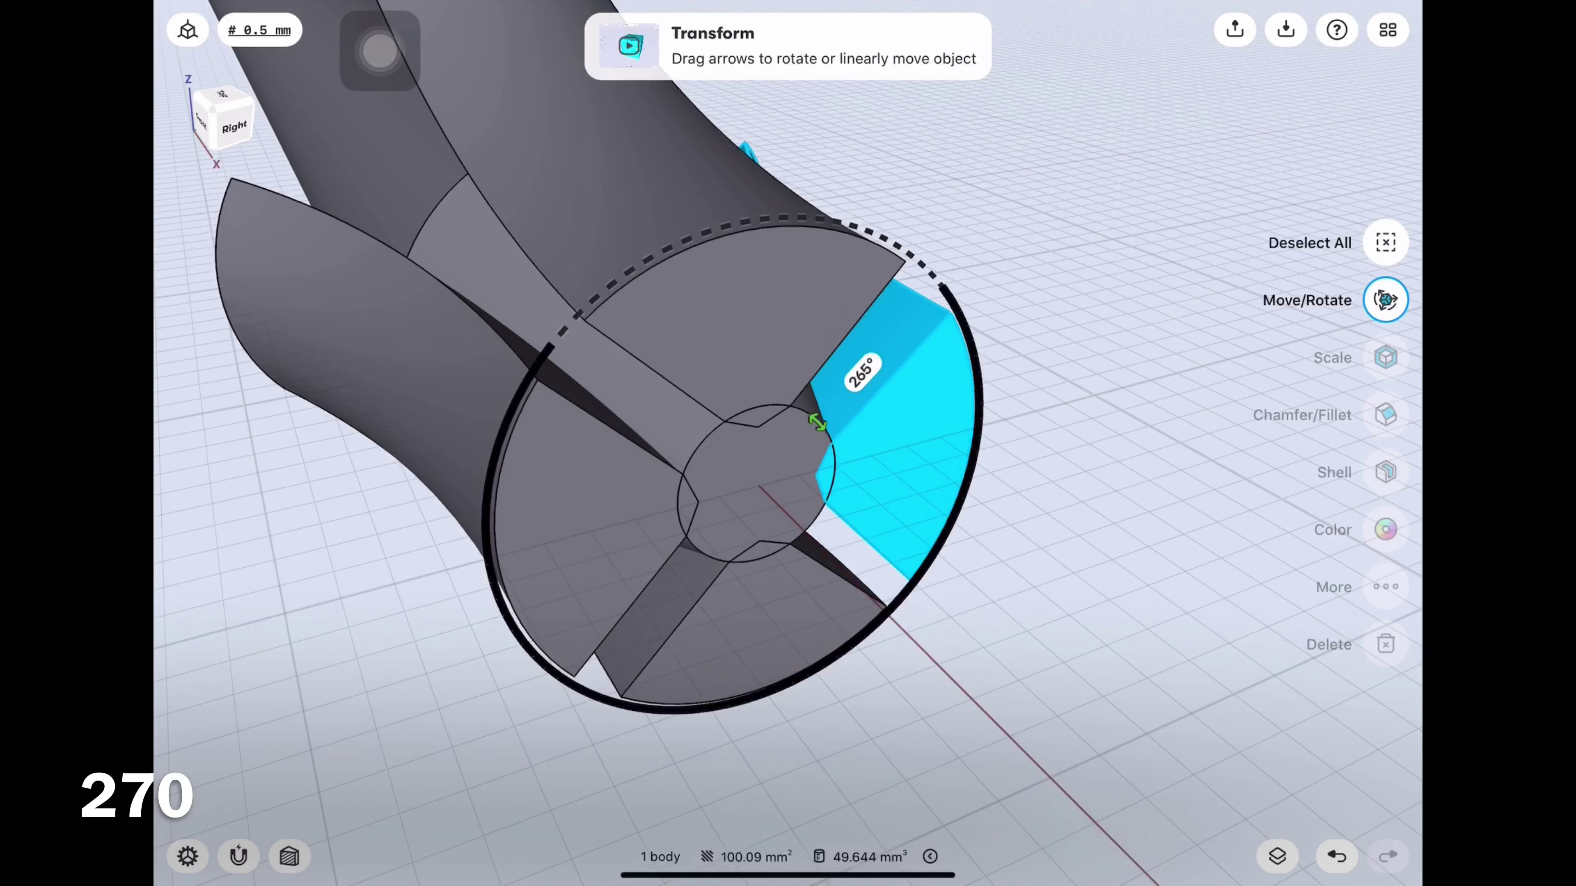
click(1117, 621)
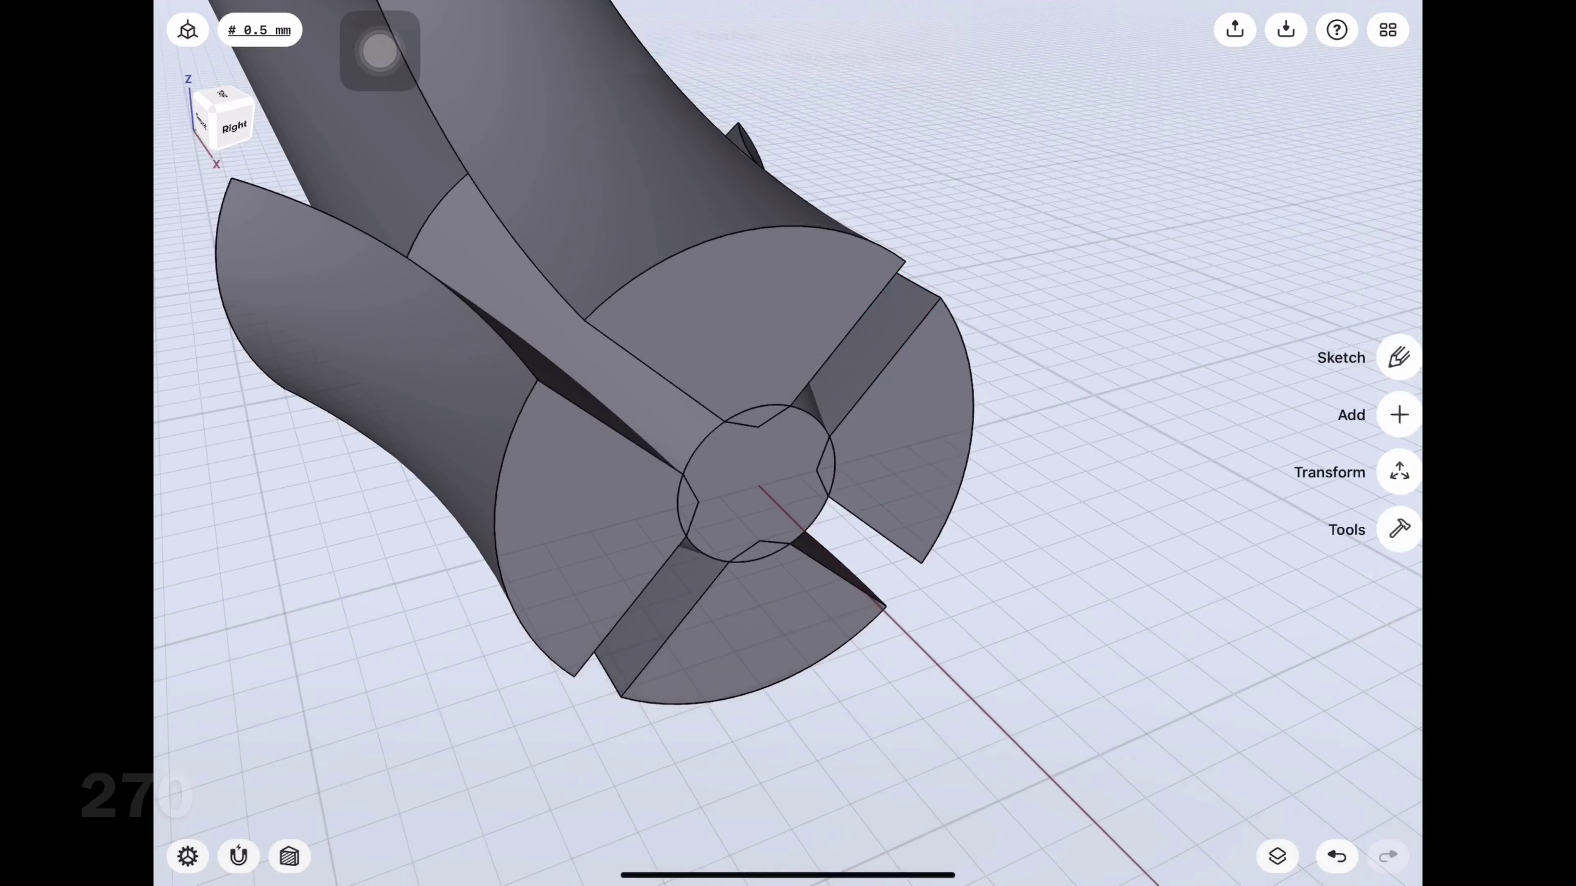
mouse_move(1055, 559)
mouse_down()
mouse_move(807, 435)
mouse_move(621, 497)
mouse_up()
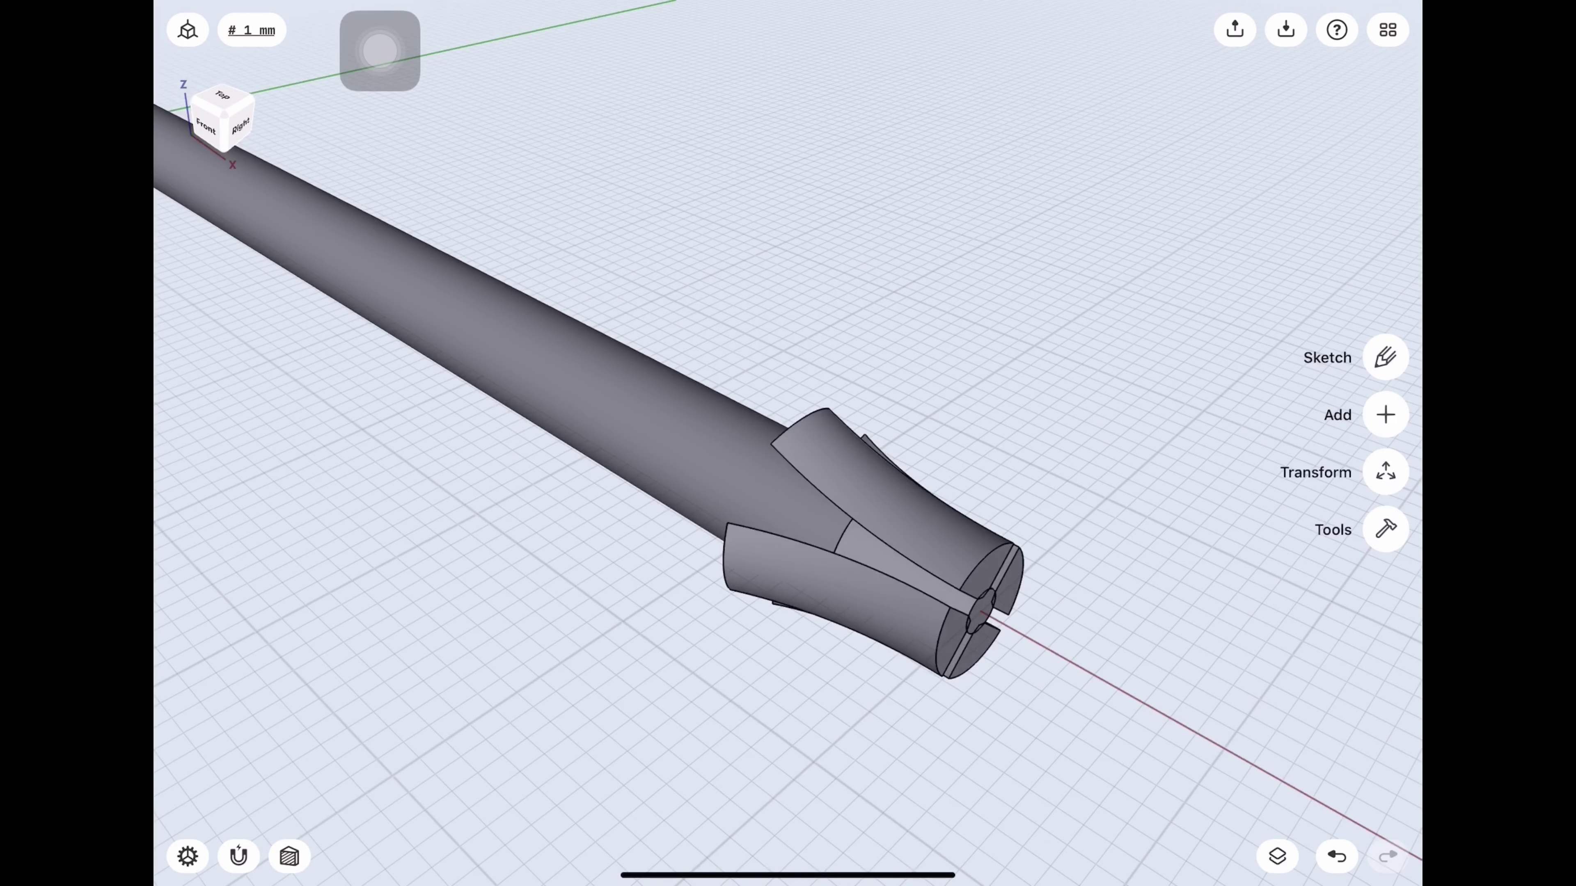
Subtract the four cutters from the shaft to form the Phillips cross tip.
click(1385, 529)
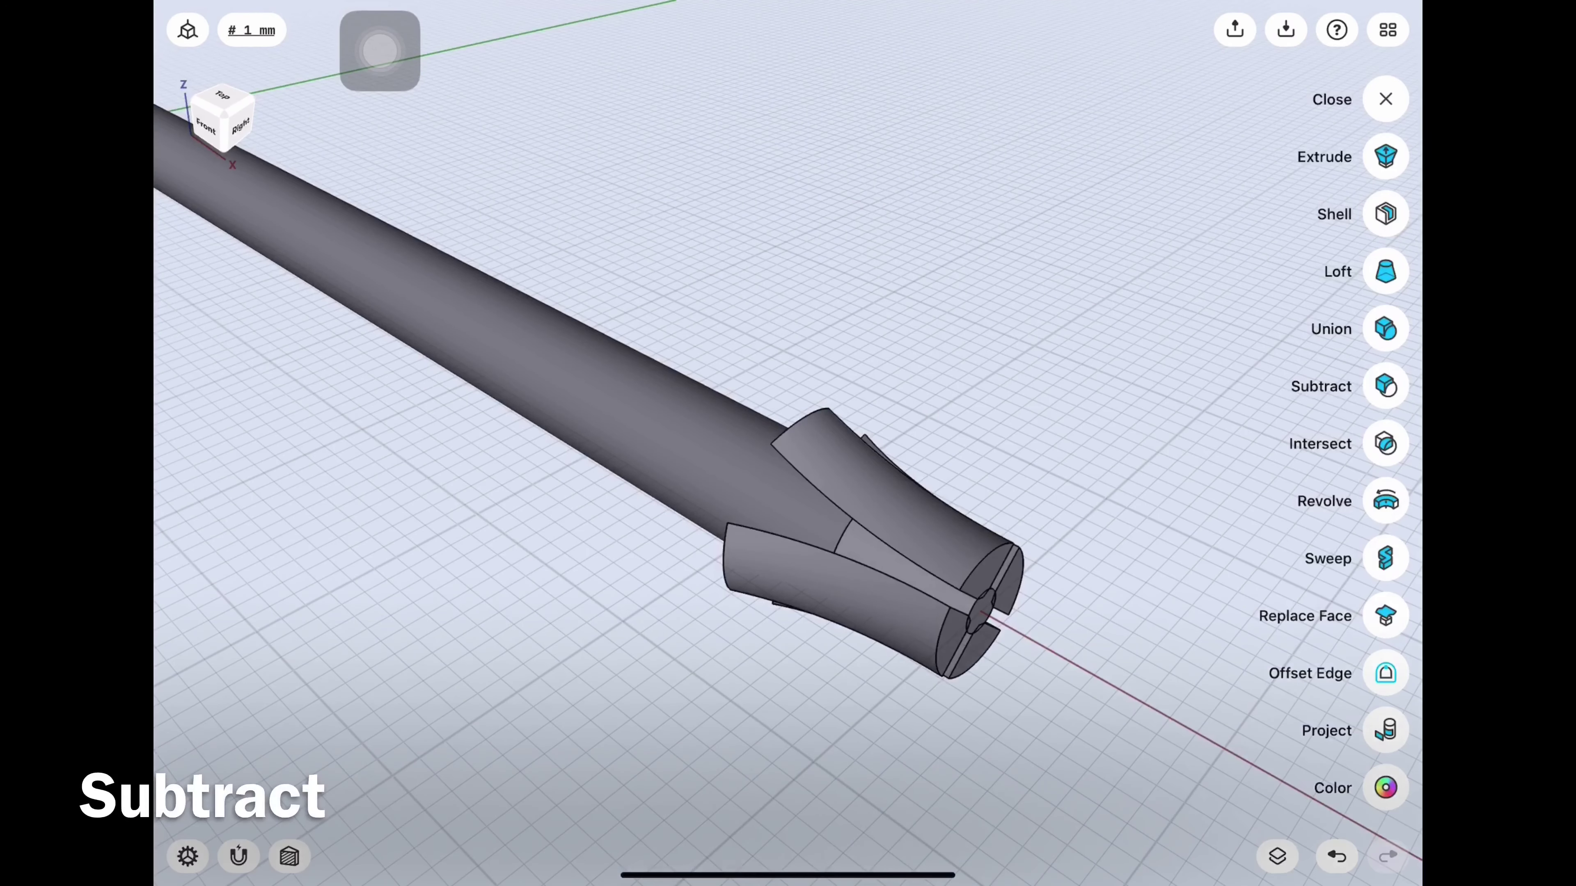
click(1386, 384)
click(528, 347)
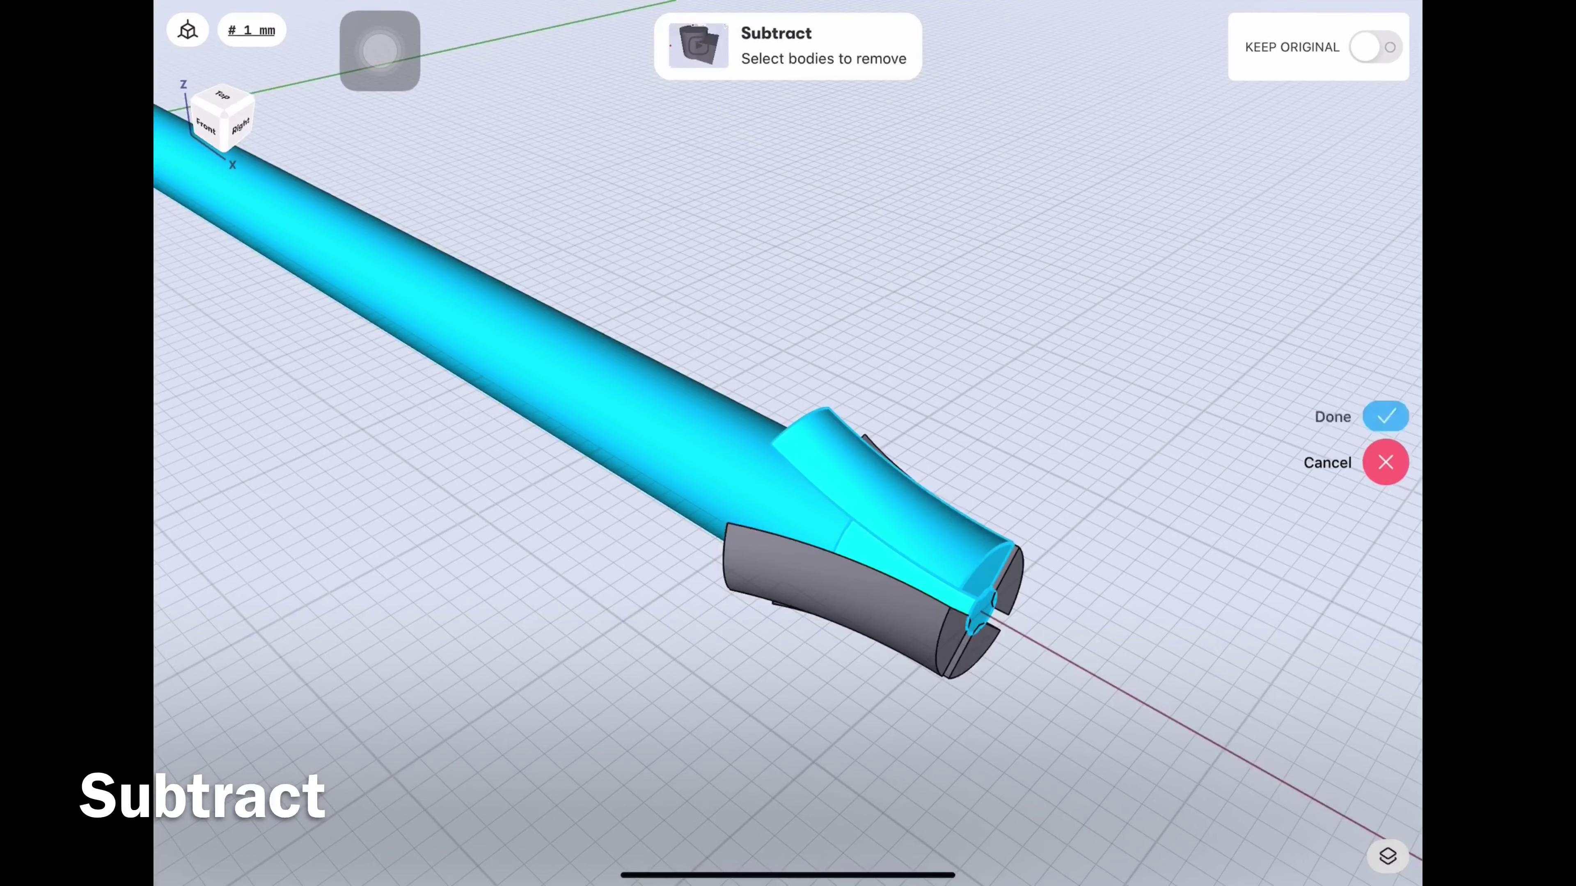
drag(806, 310, 776, 558)
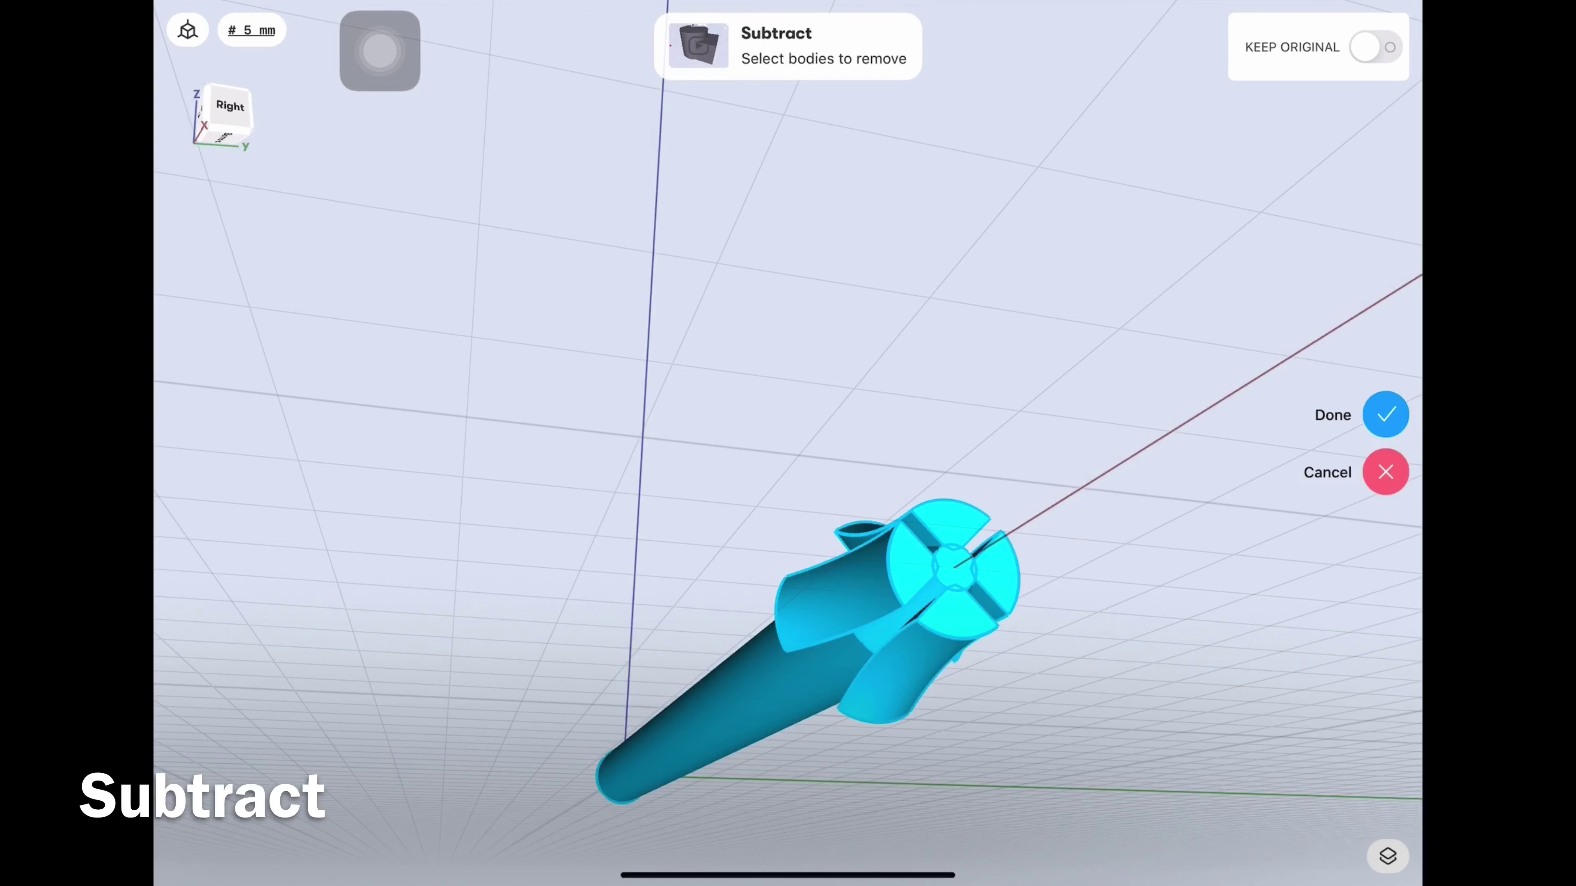
click(1386, 414)
drag(806, 310, 621, 435)
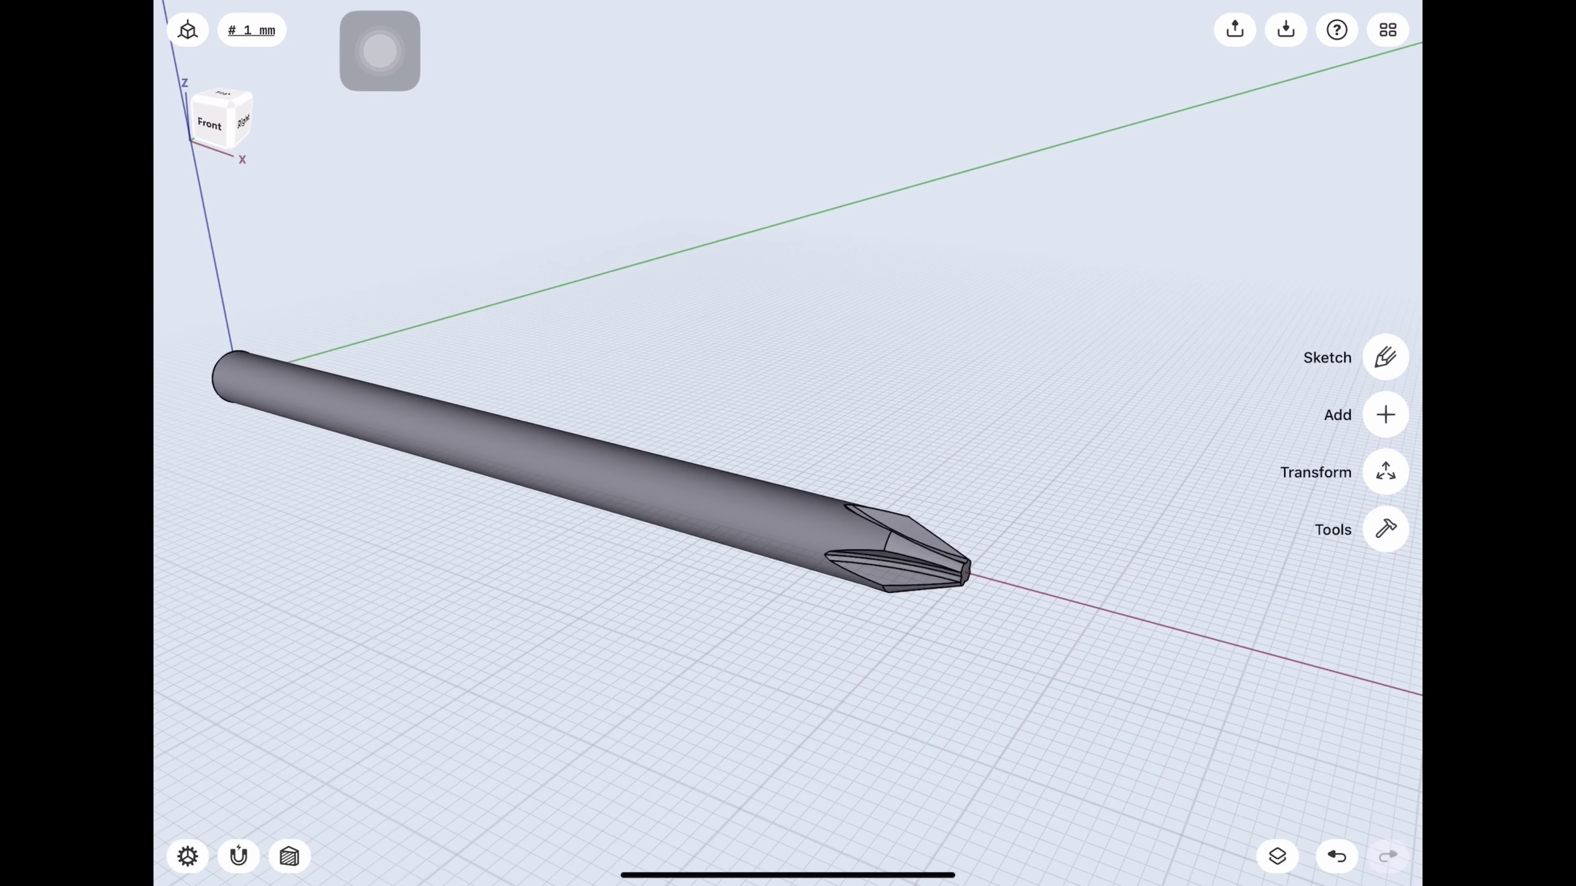
drag(744, 434, 806, 559)
Make the Body 01 handle visible again and switch to an isometric view.
click(1277, 856)
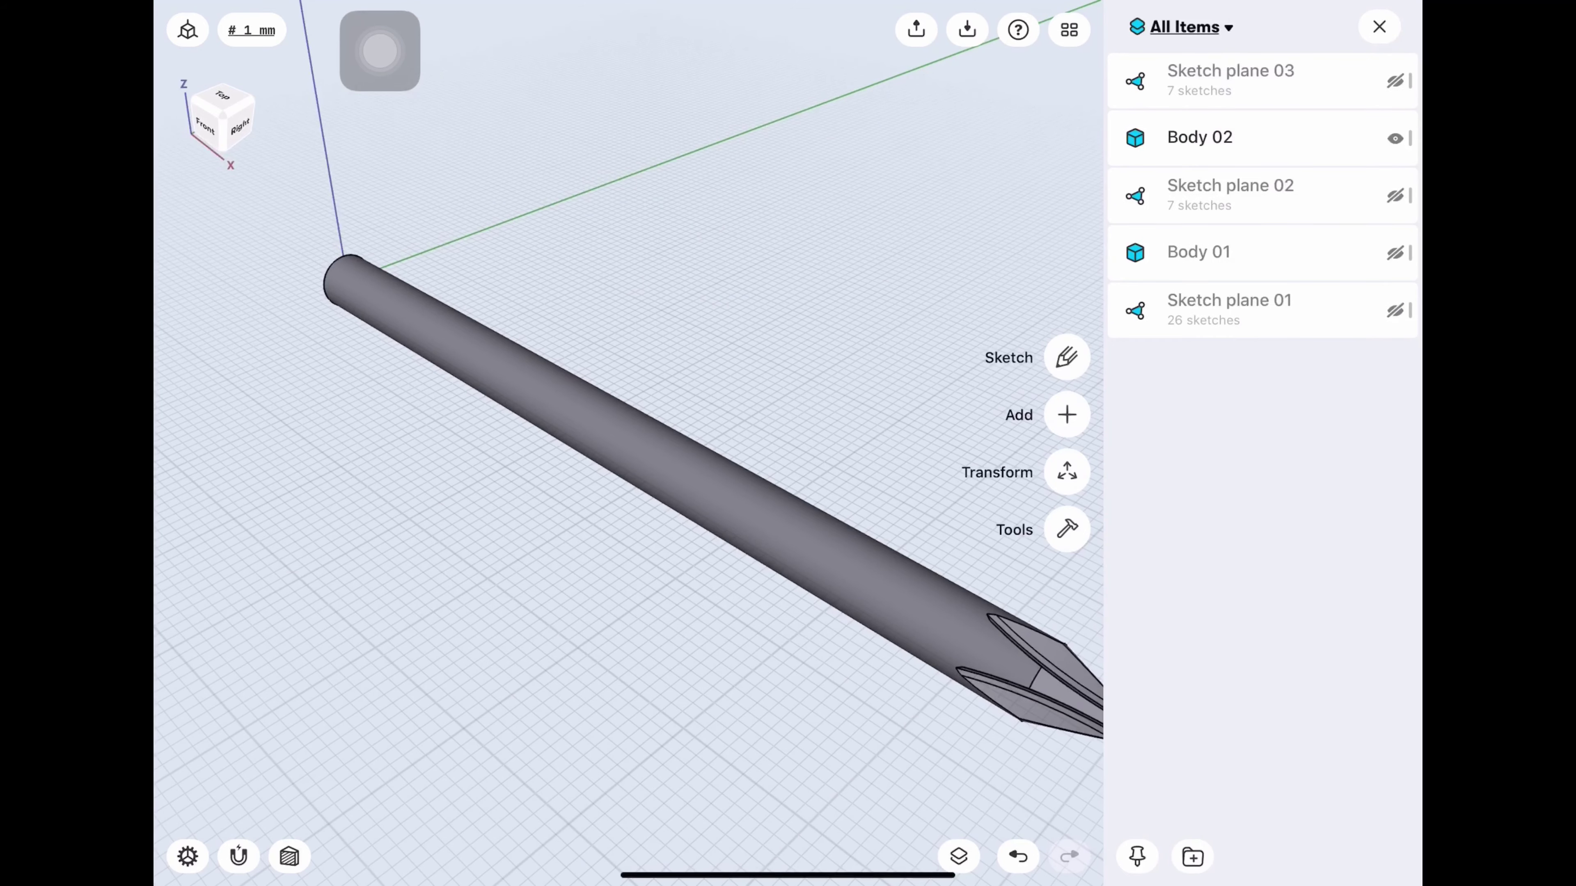
click(1395, 253)
click(1379, 26)
click(222, 116)
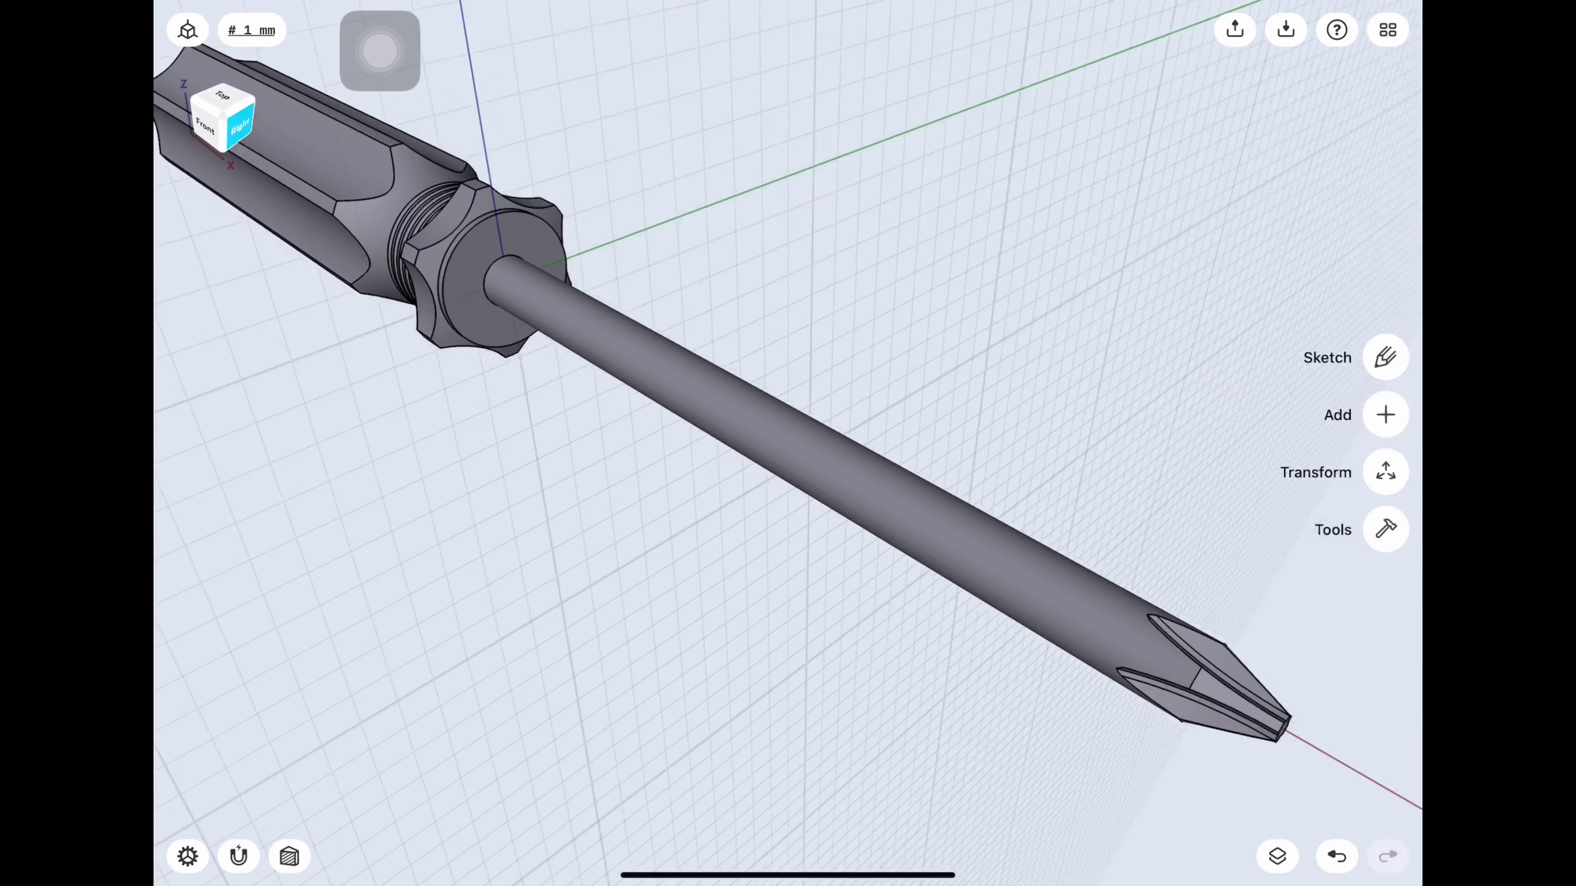
Select the five thread ring edges and round them with a 0.2 mm fillet.
scroll(788, 443, up, 5)
drag(788, 443, 788, 373)
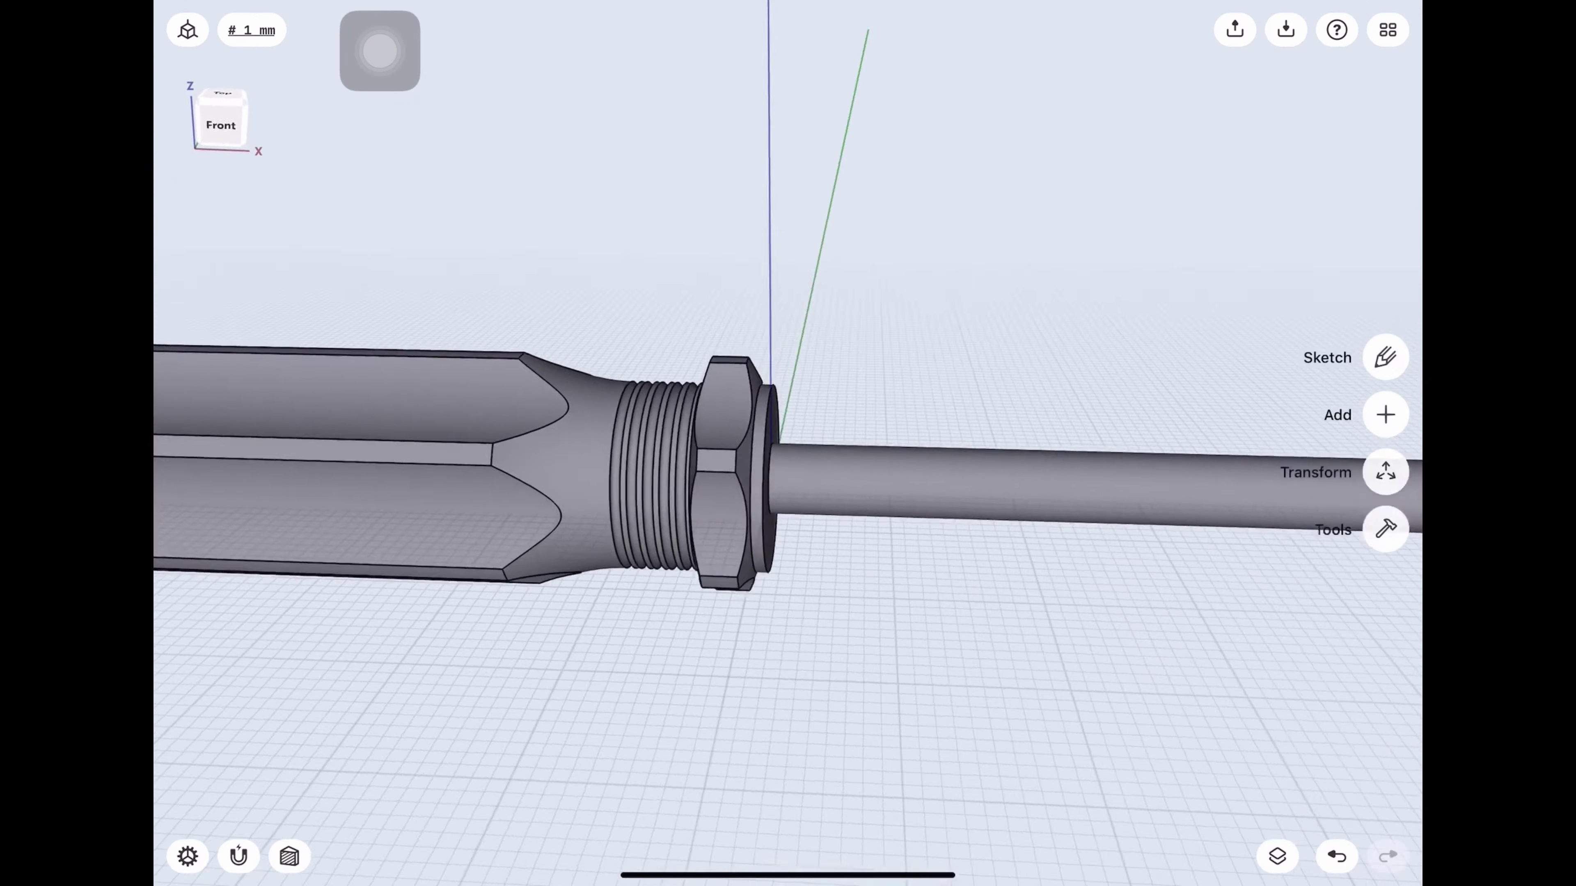
scroll(788, 443, up, 3)
drag(788, 443, 931, 478)
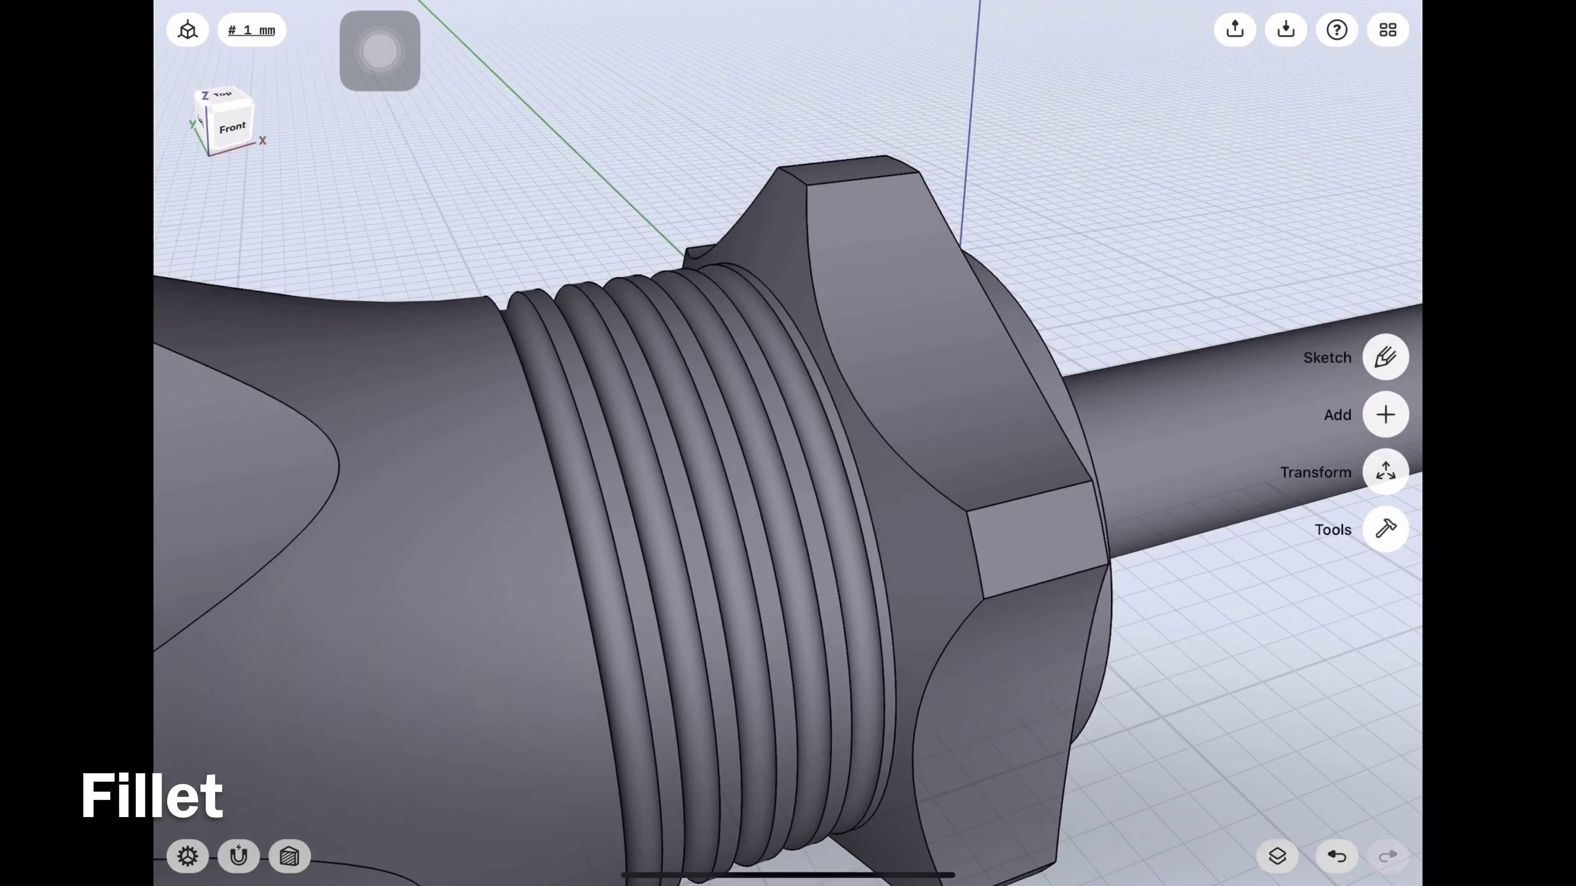
click(812, 486)
click(798, 514)
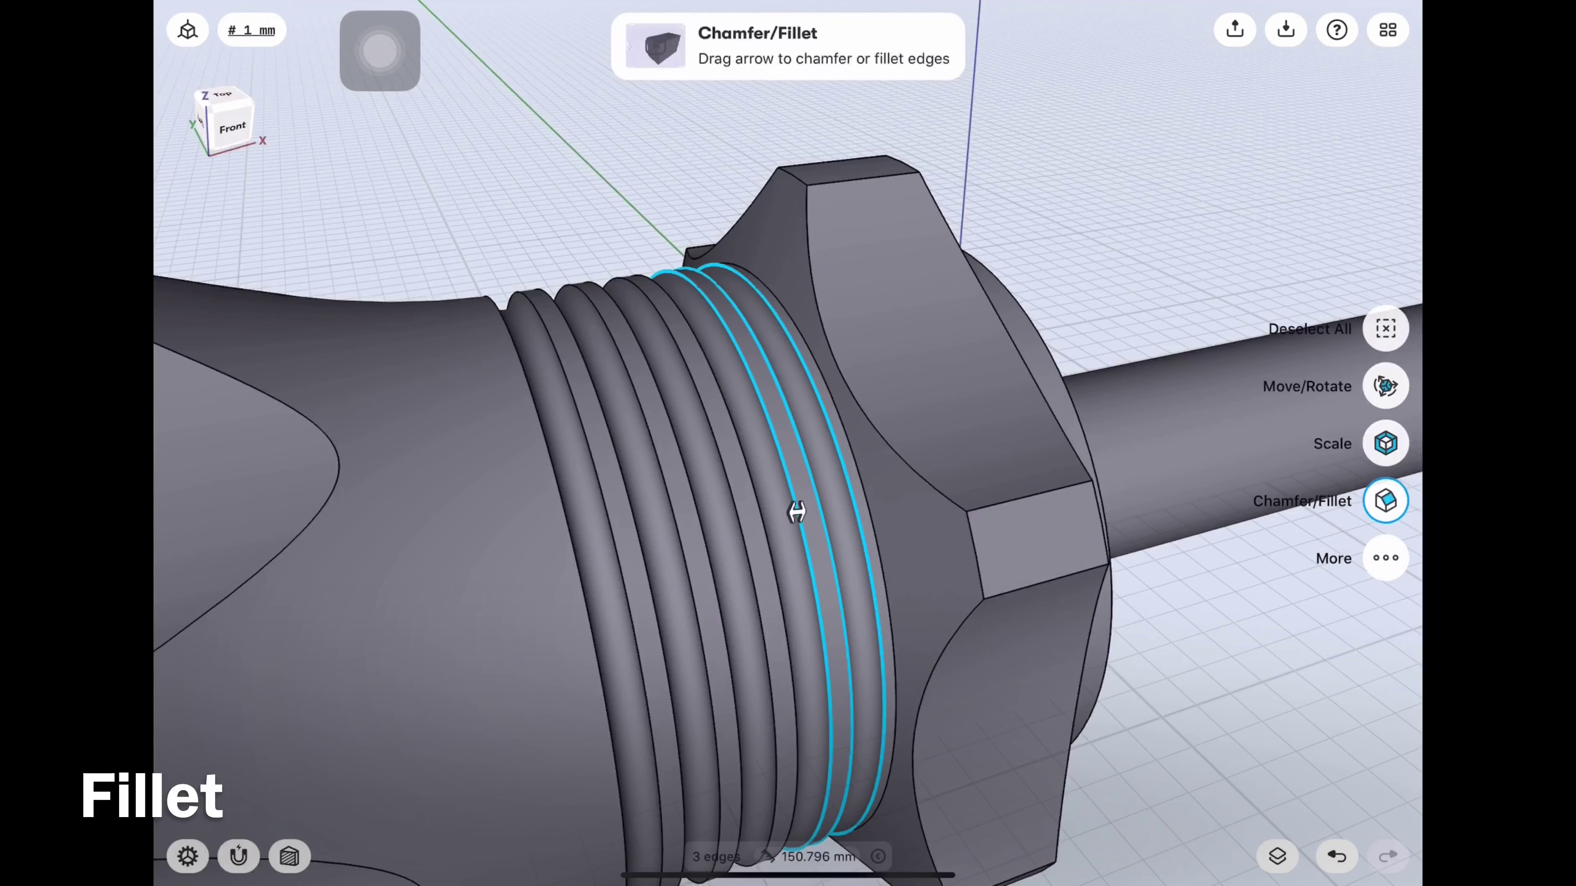
click(768, 538)
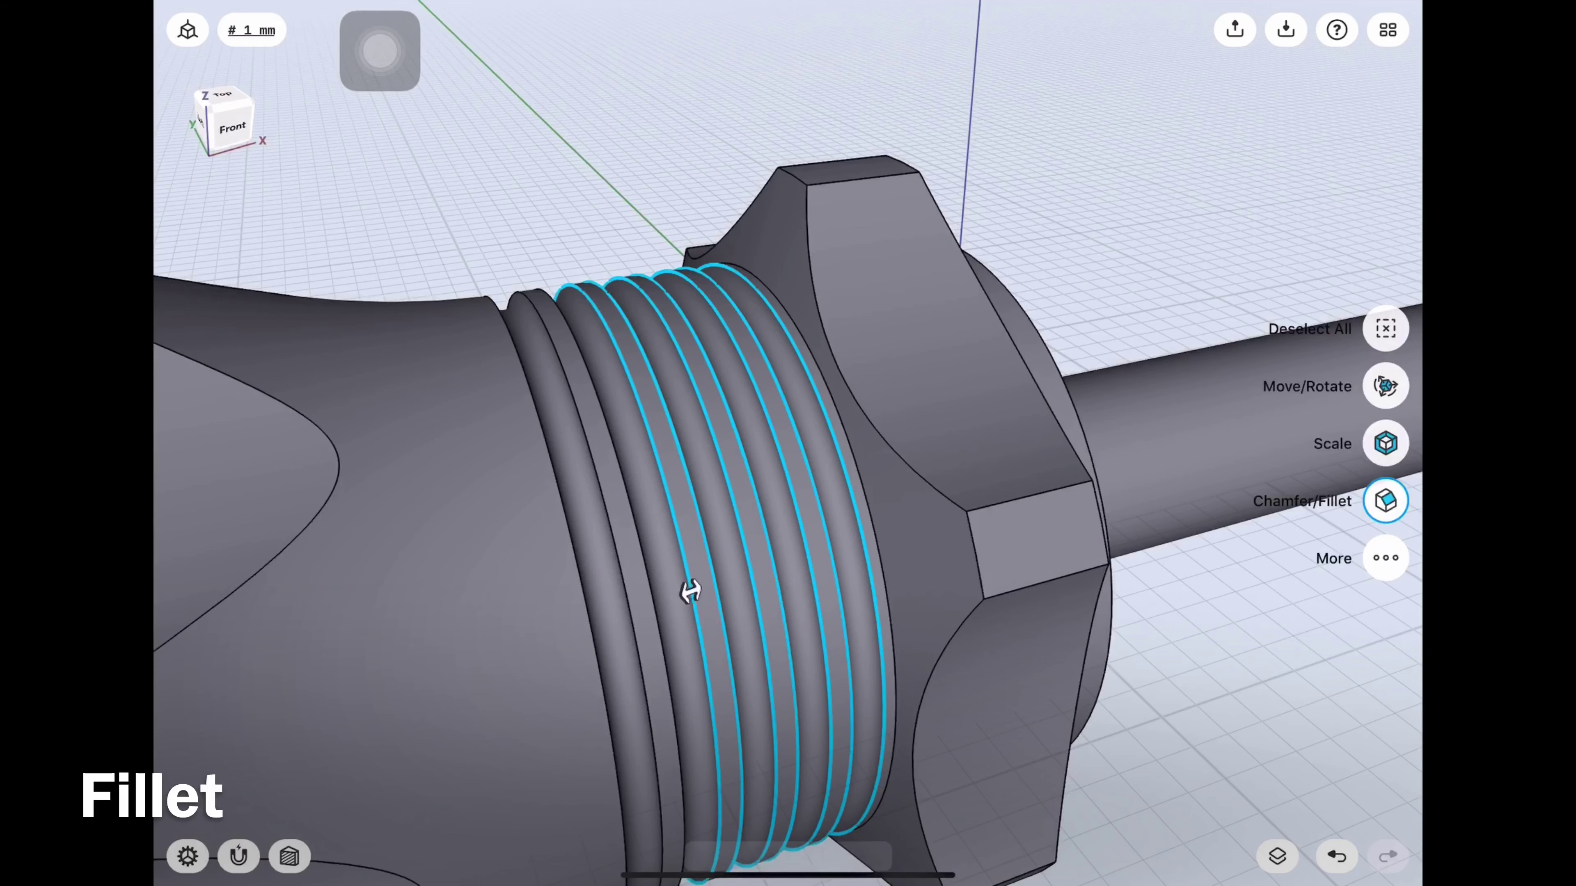
click(654, 609)
click(594, 650)
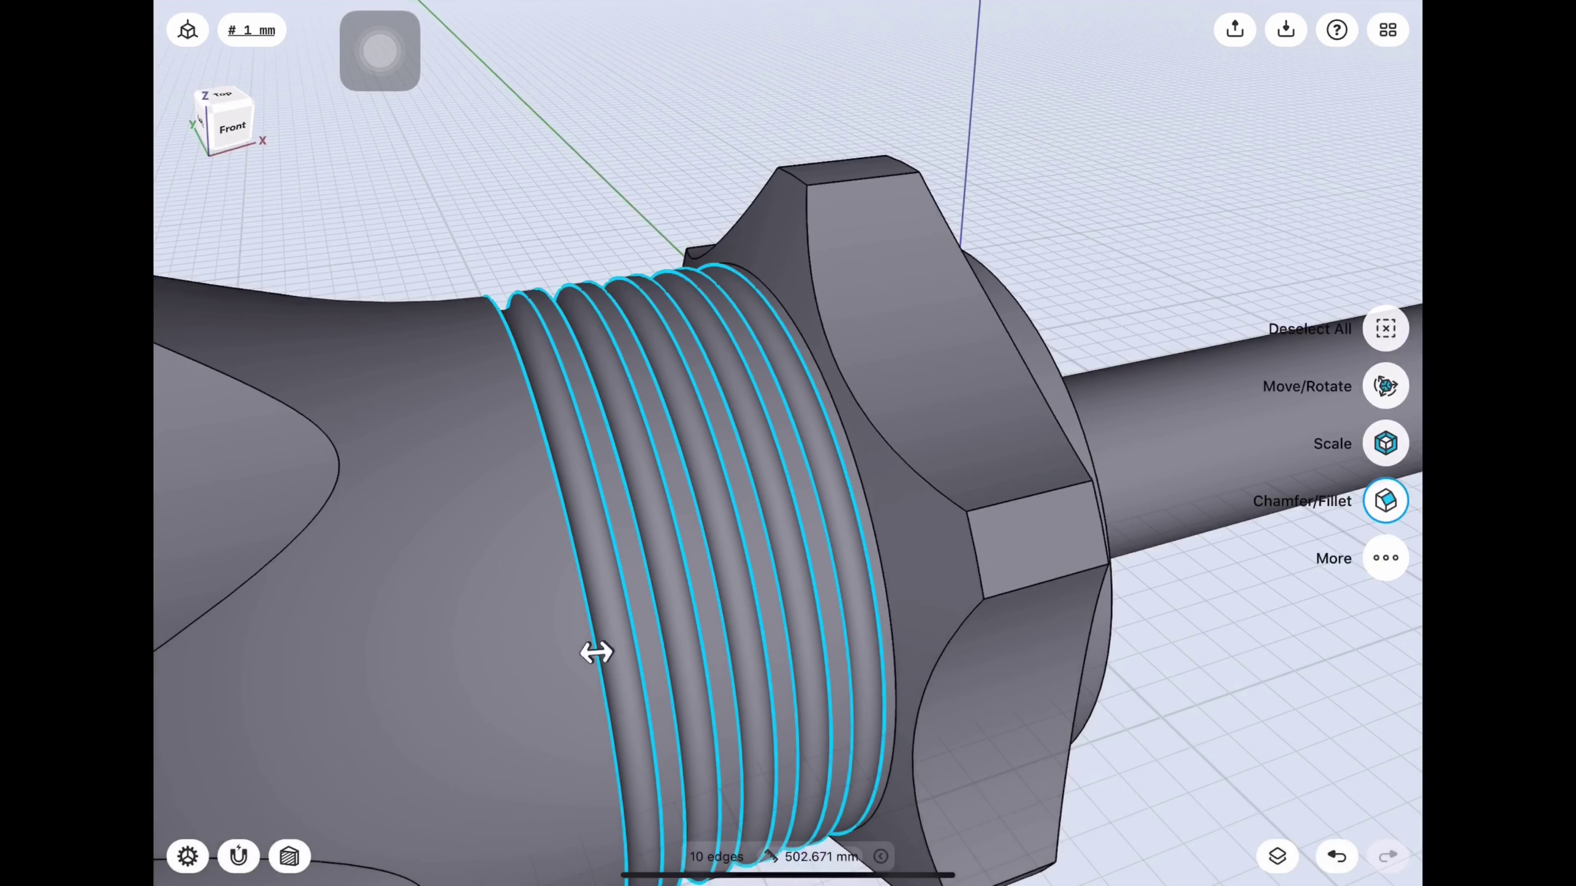
drag(596, 651, 608, 652)
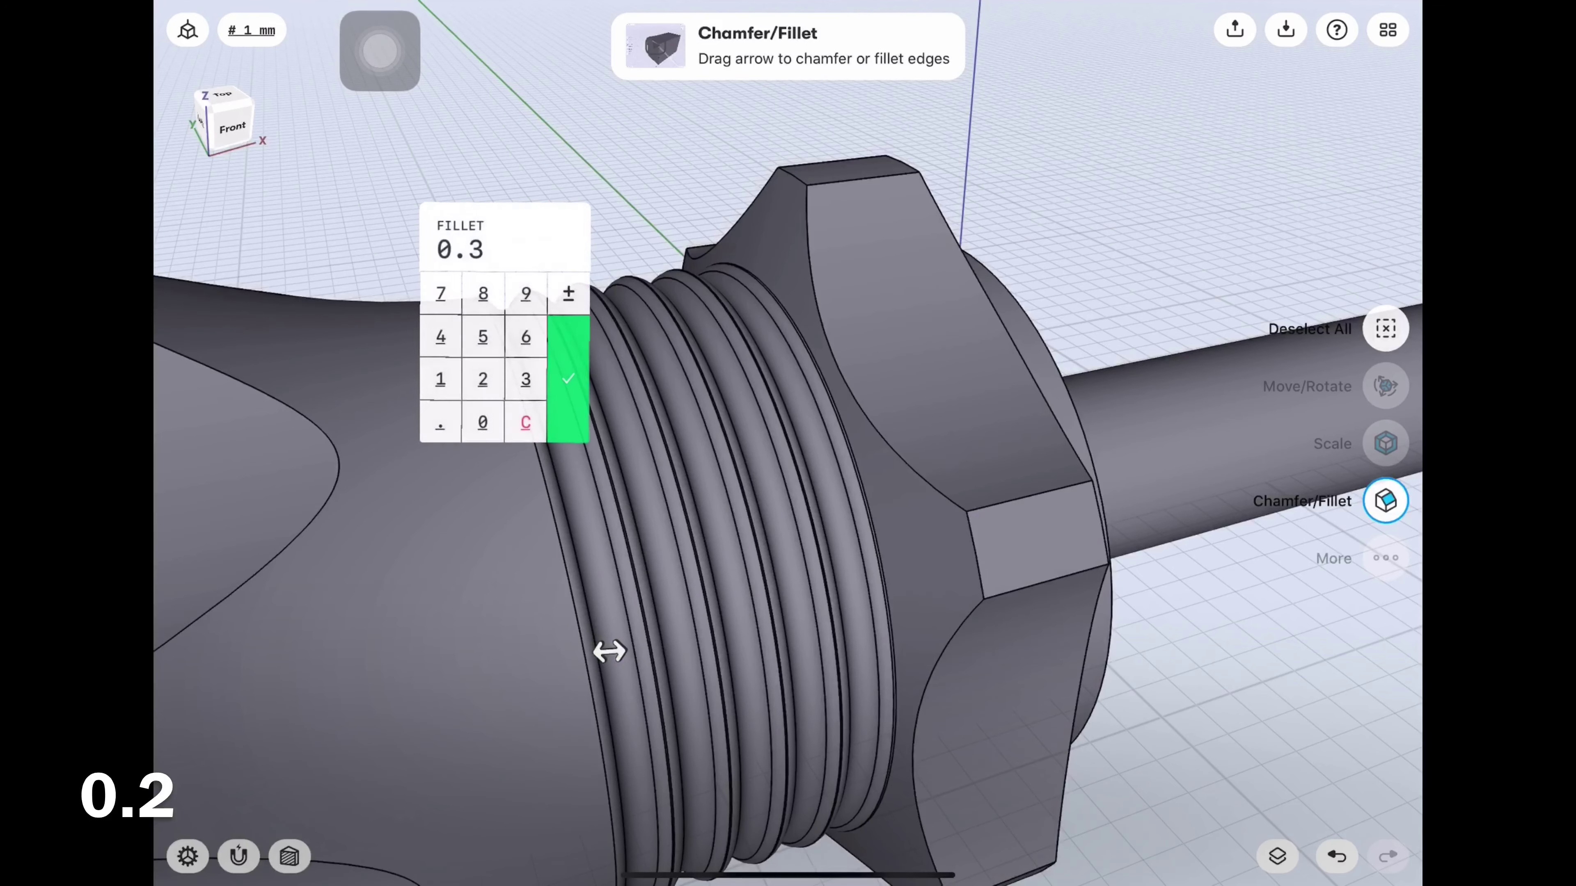
key(Return)
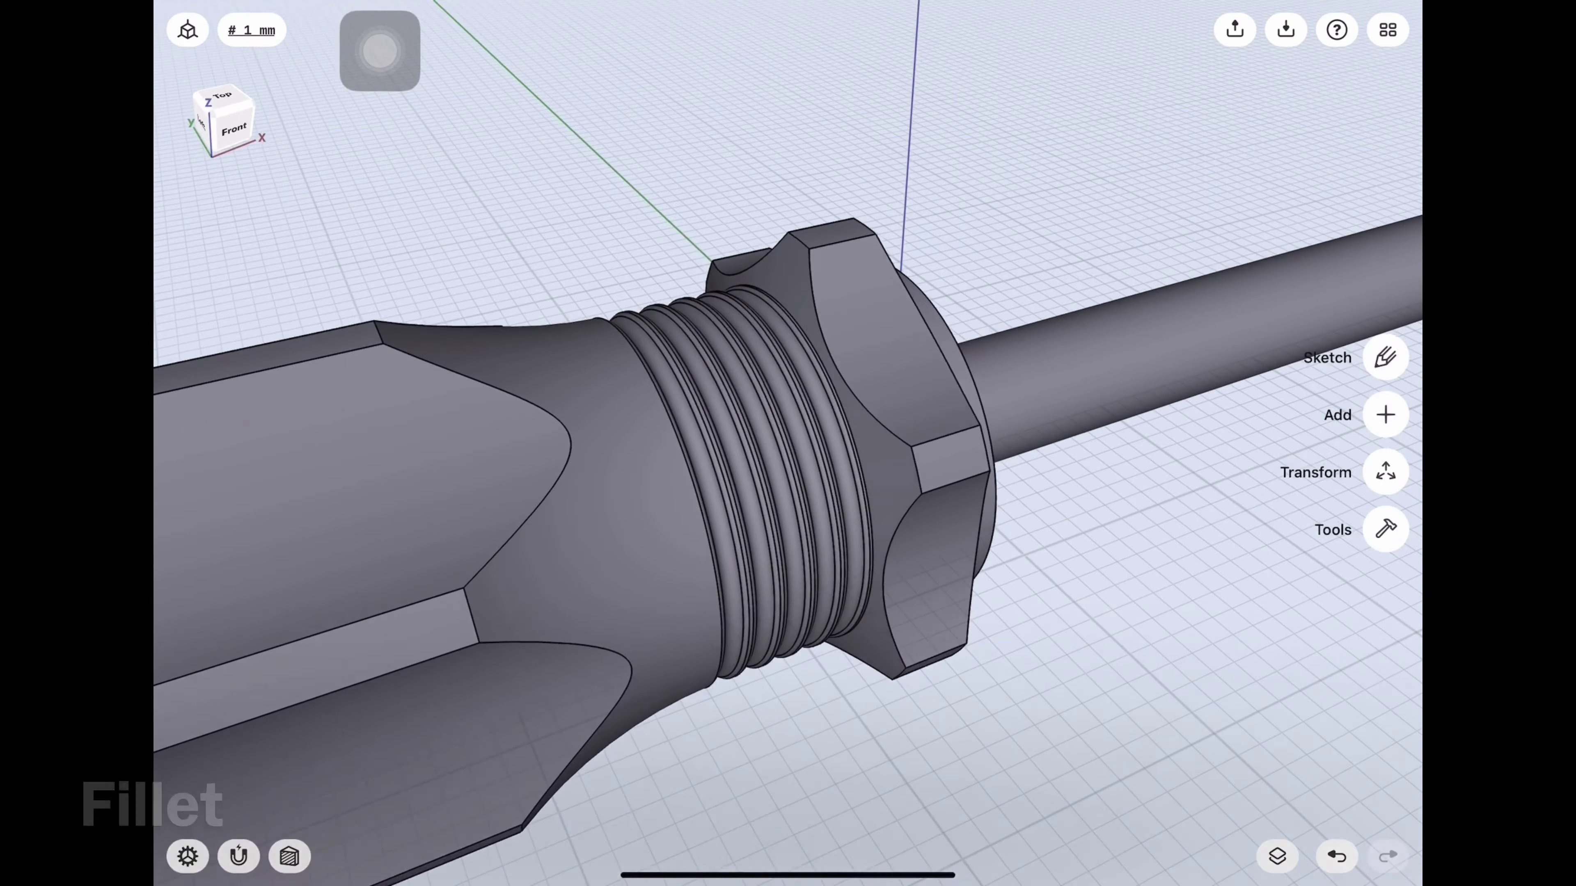
click(932, 440)
click(1386, 530)
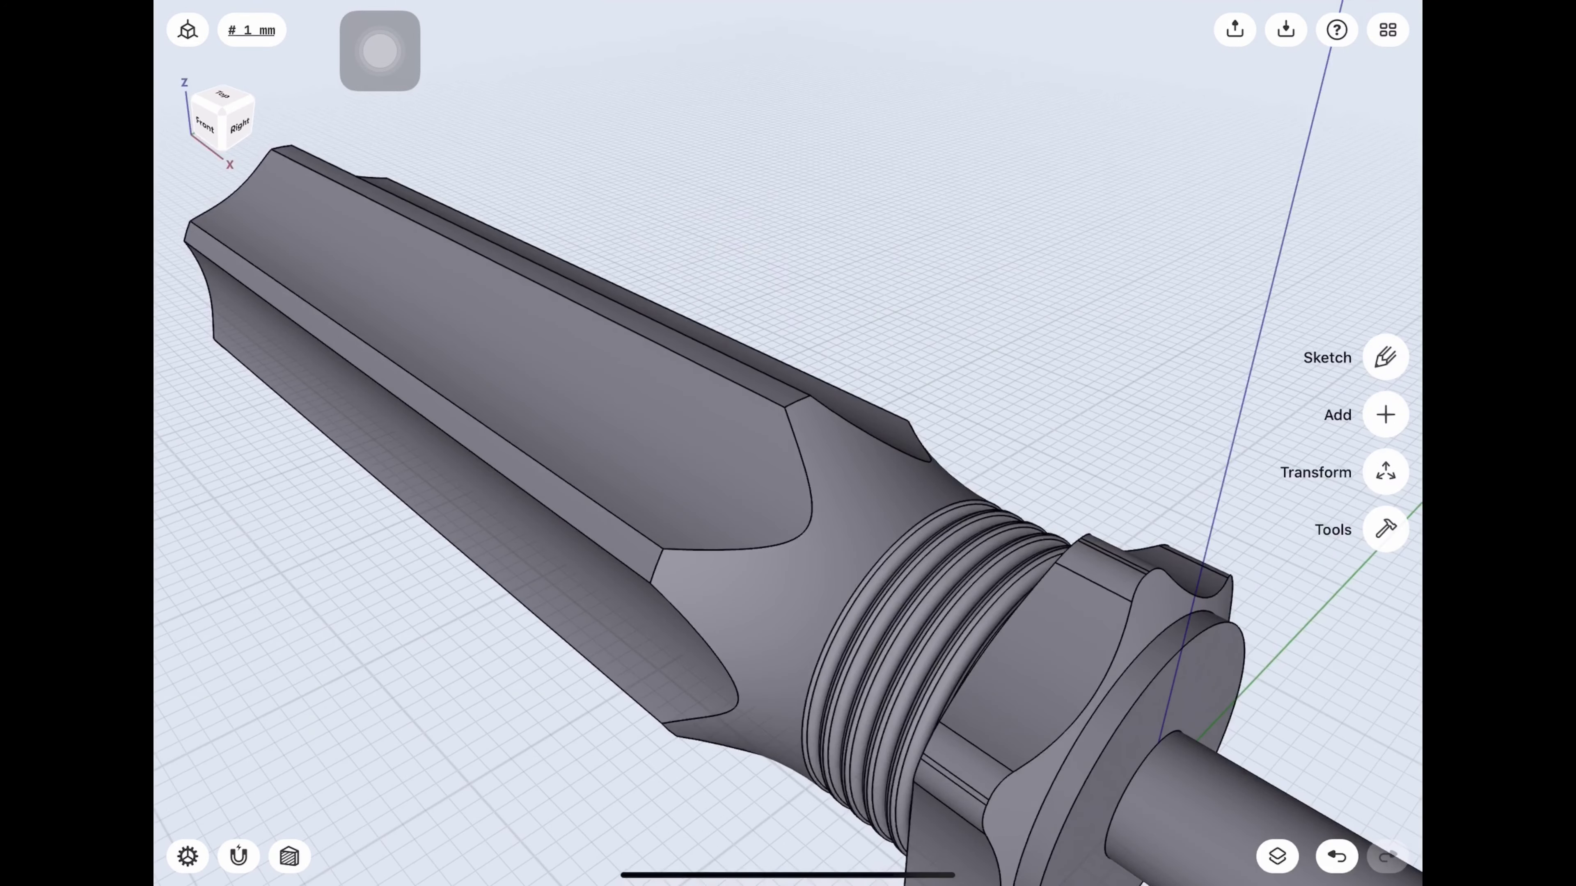
Select four long ridge edges of the handle and fillet them with an exact size.
click(764, 371)
click(592, 500)
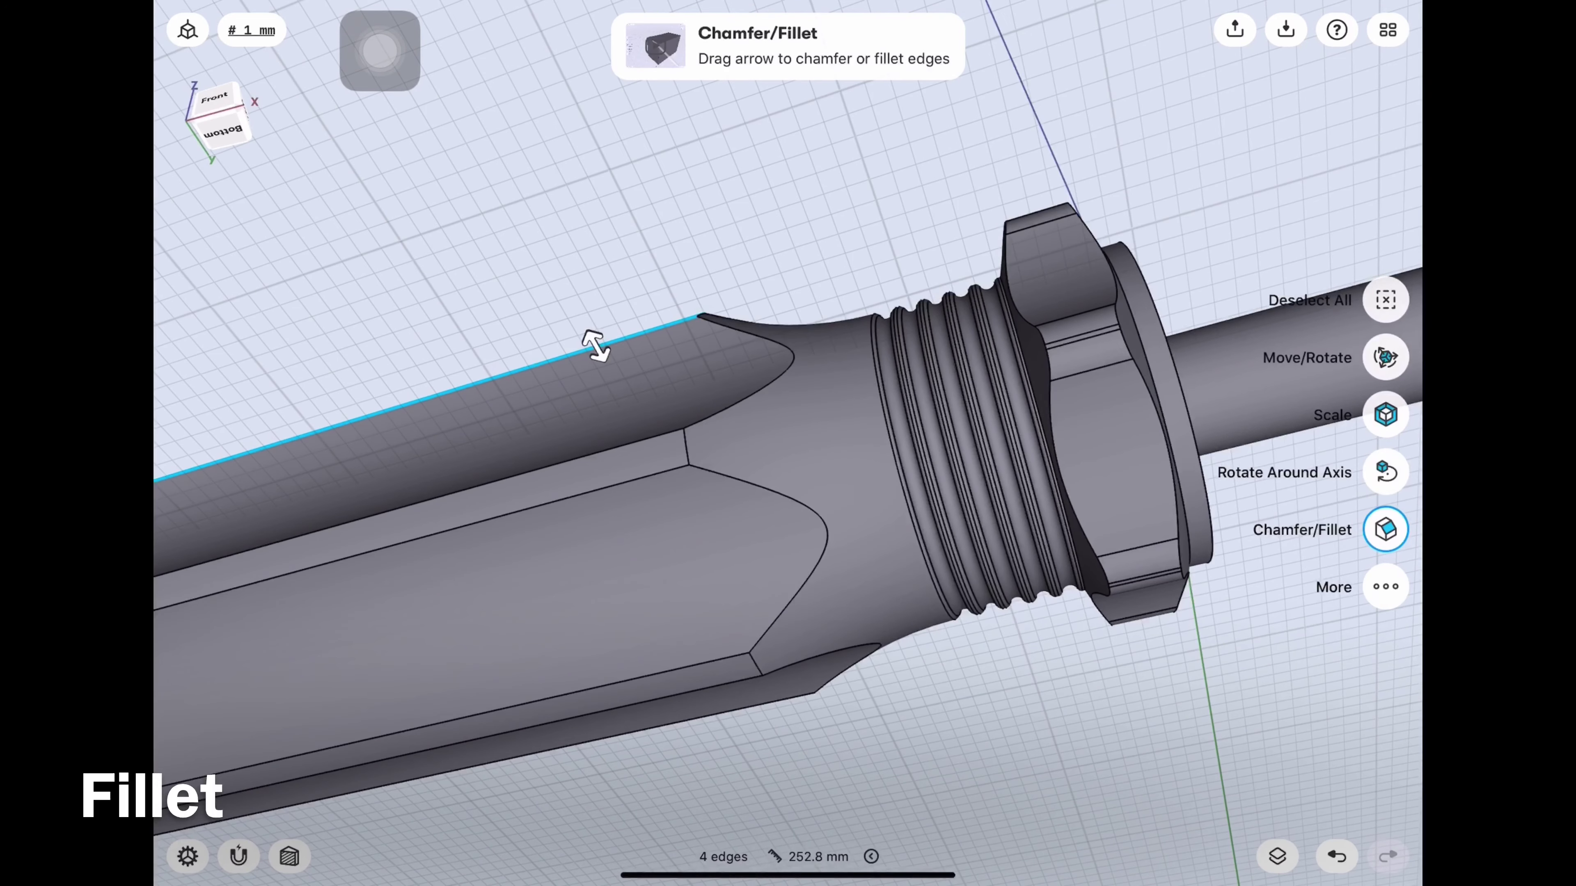
click(577, 457)
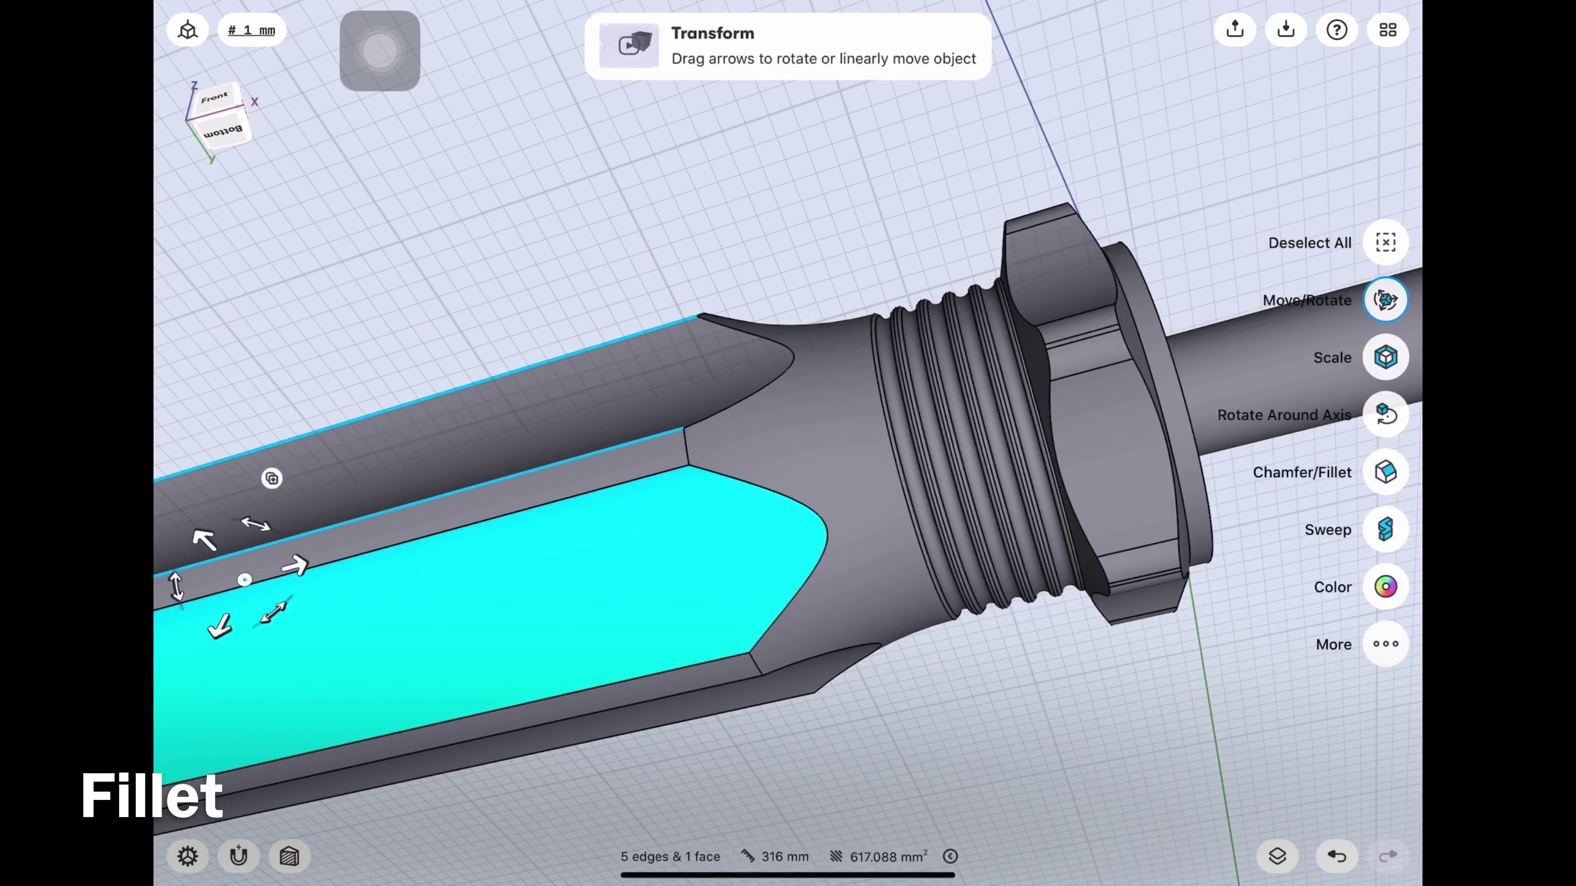
click(580, 478)
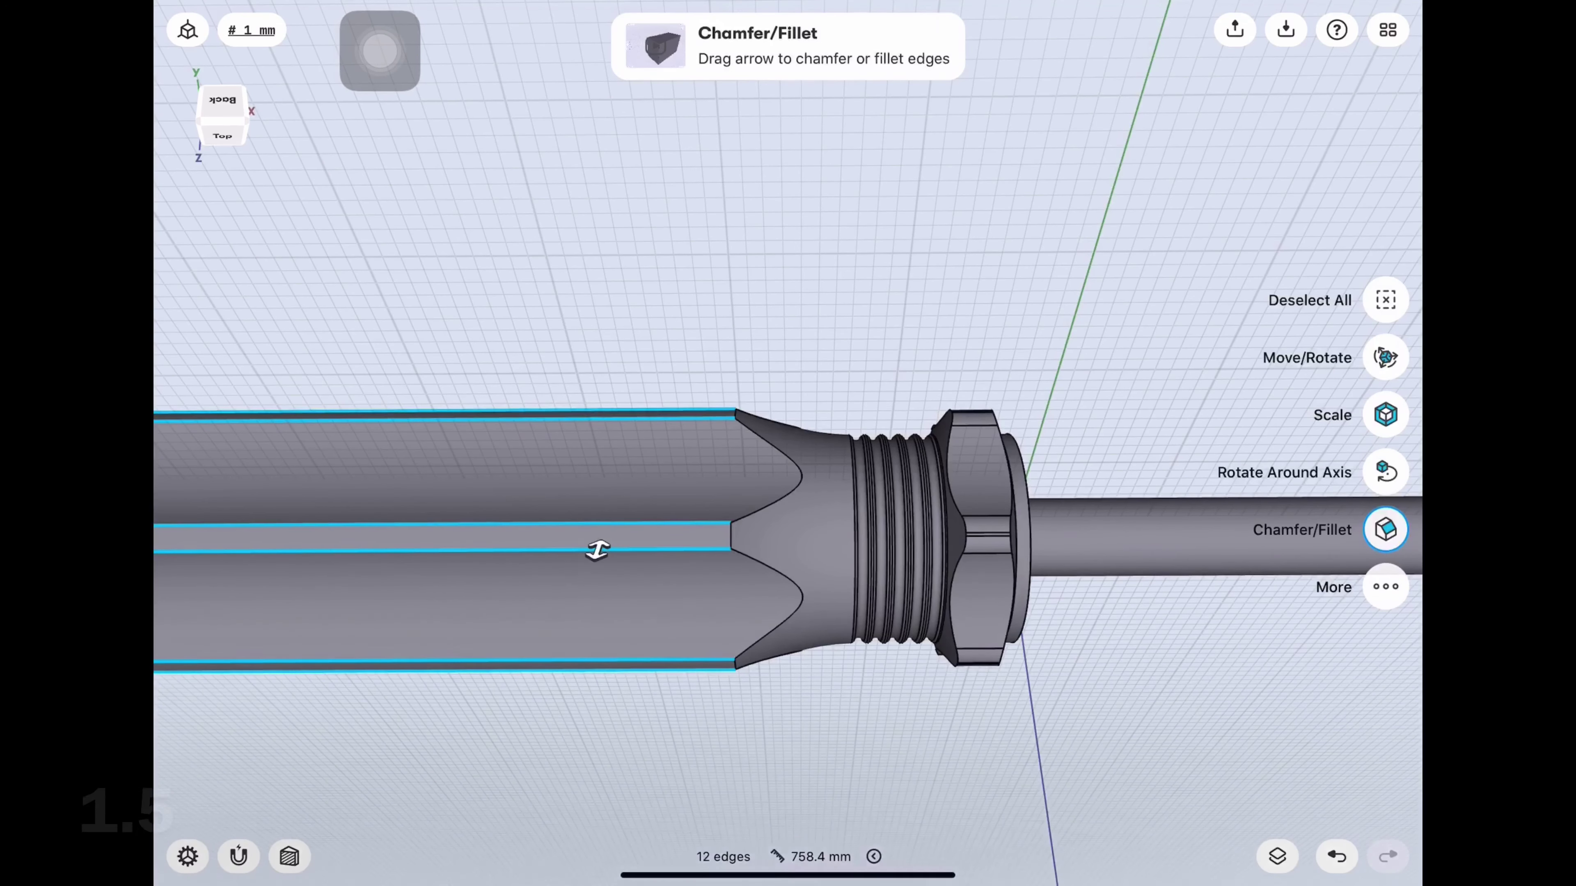
drag(584, 523, 594, 557)
click(268, 549)
text(1.5)
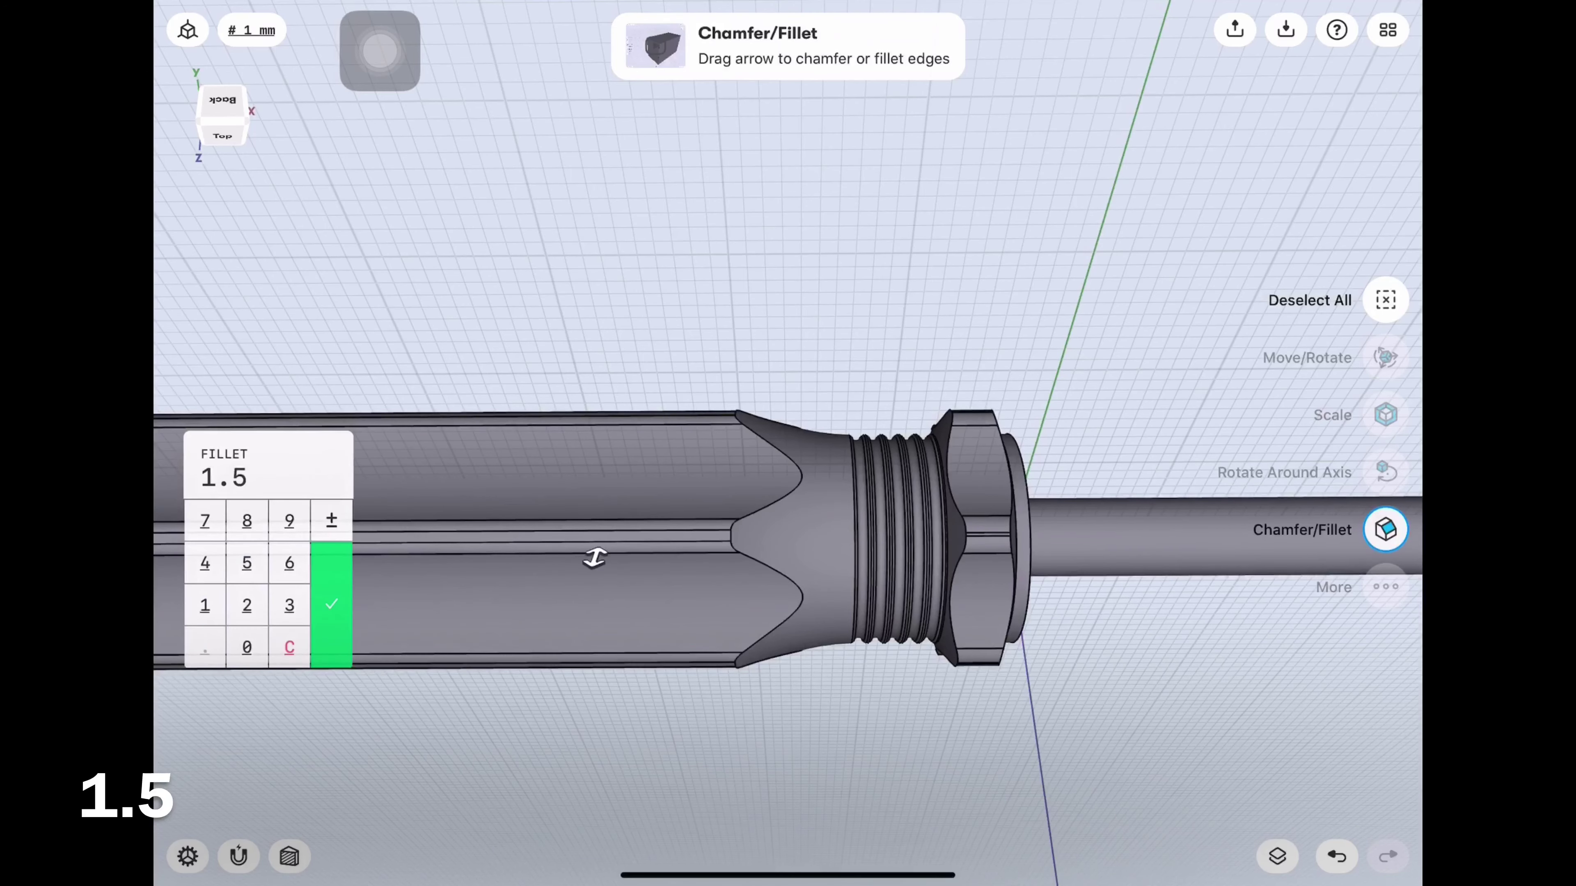
click(331, 603)
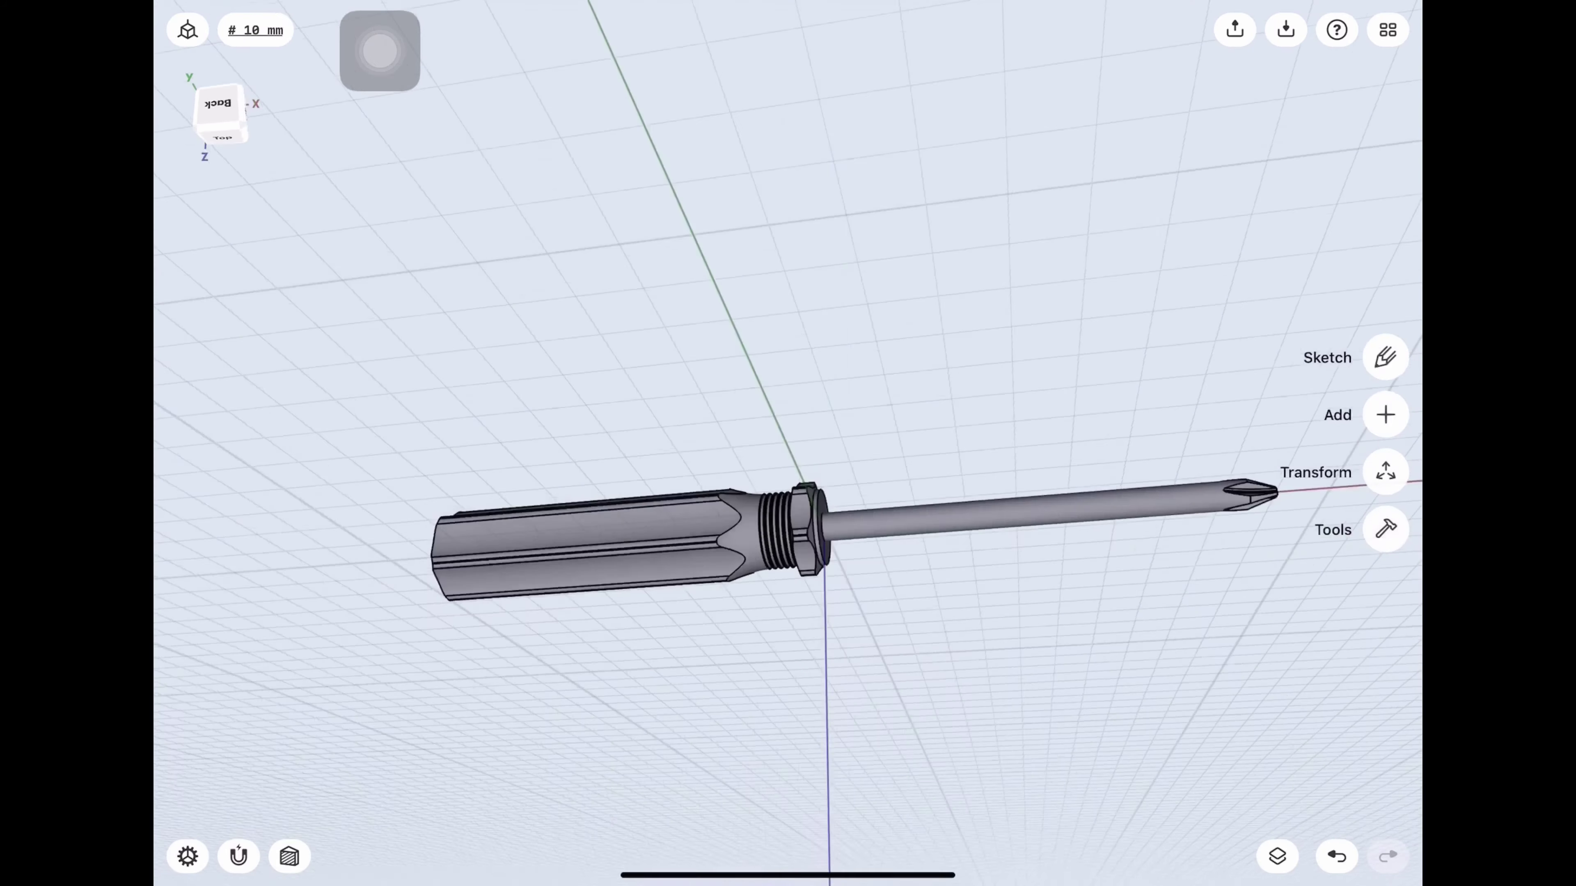
Orbit in close to the collar and select its circular front edge.
drag(806, 683, 807, 434)
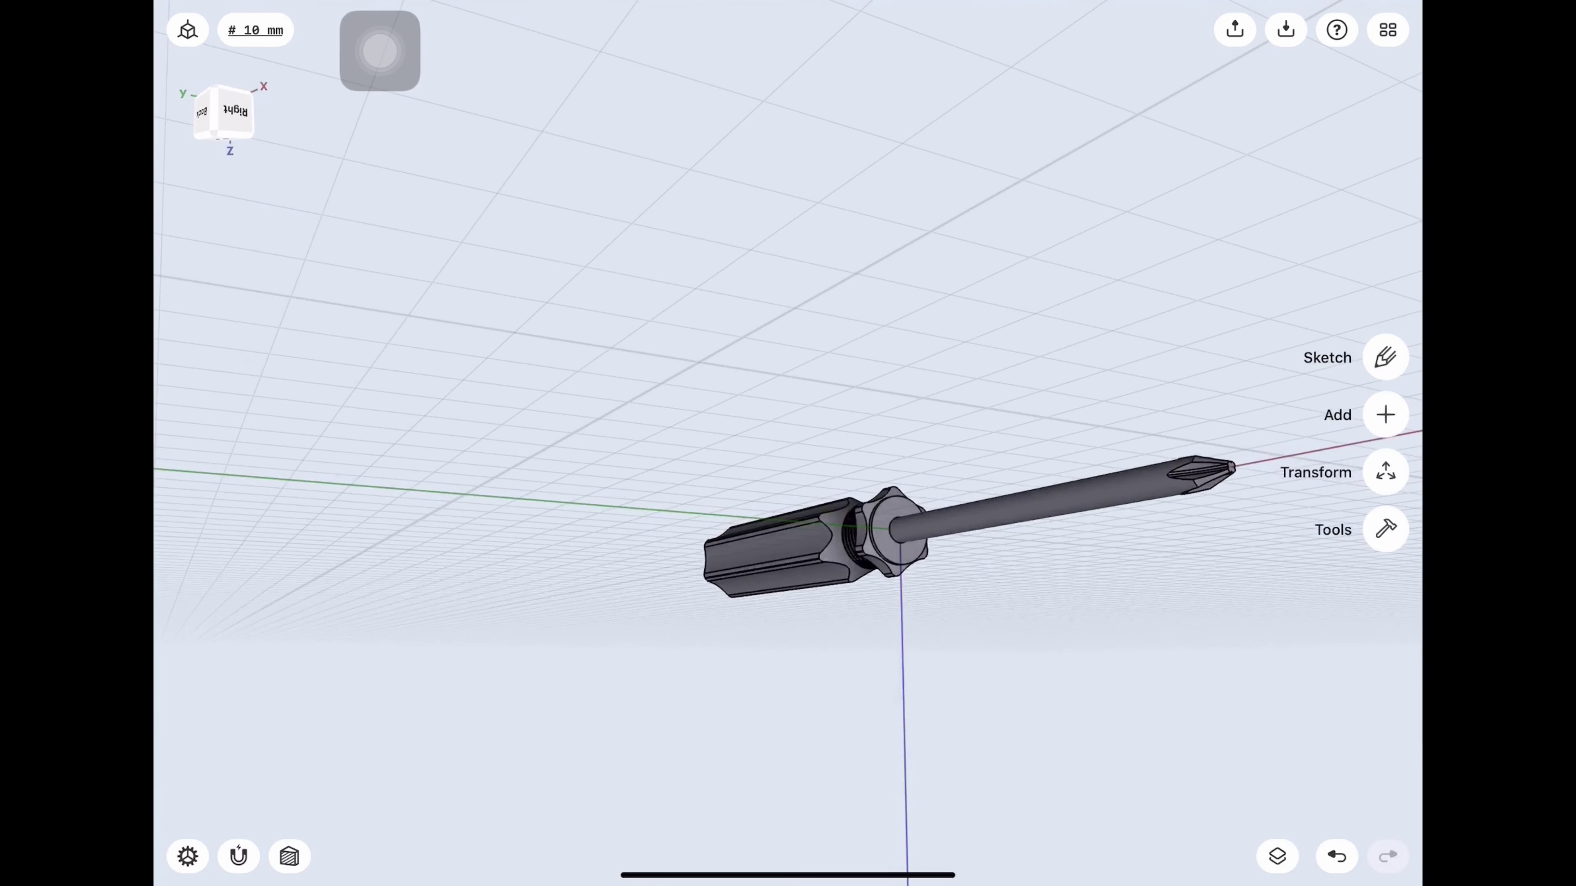
drag(807, 620, 931, 546)
scroll(682, 496, up, 5)
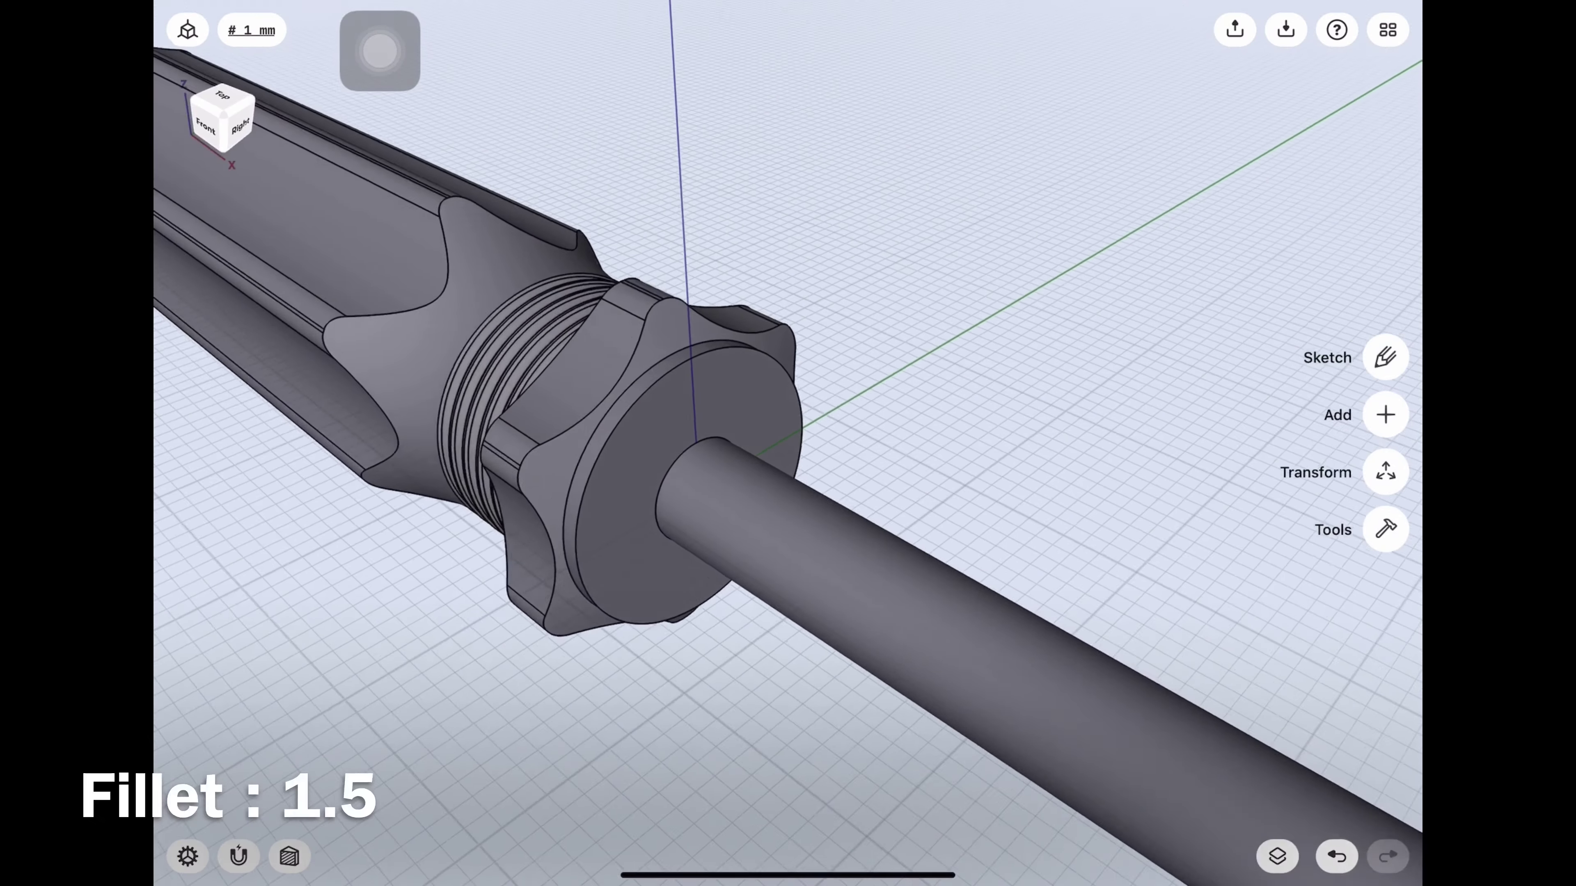
scroll(620, 496, up, 3)
click(554, 348)
Fillet the collar's front circular edge at 1.5 mm.
click(1385, 443)
click(646, 664)
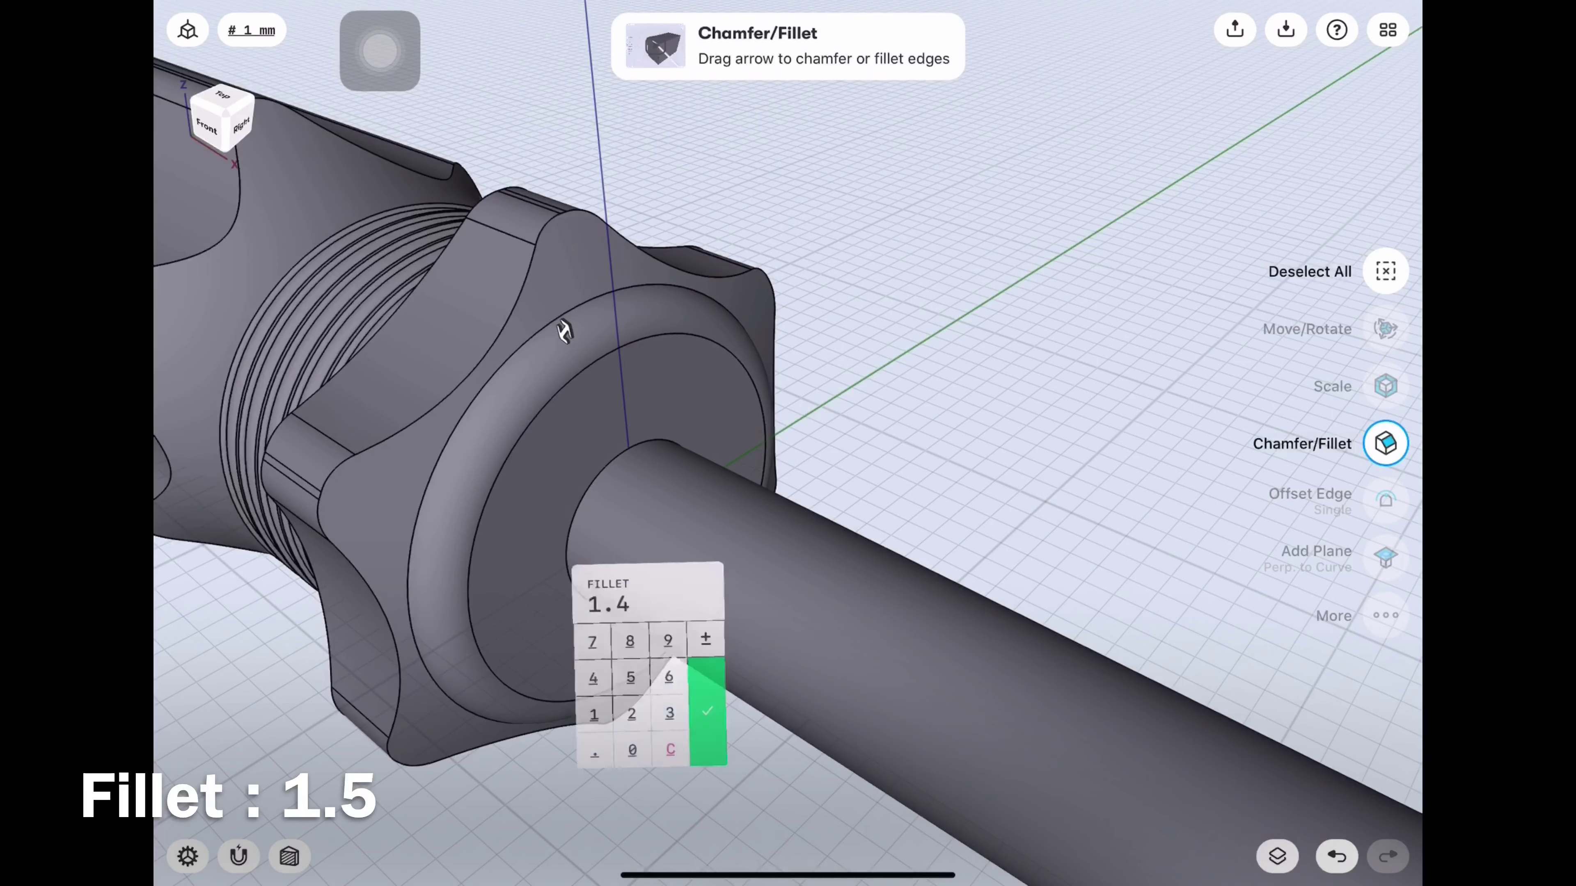
key(BackSpace)
text(5)
key(Return)
scroll(788, 465, down, 10)
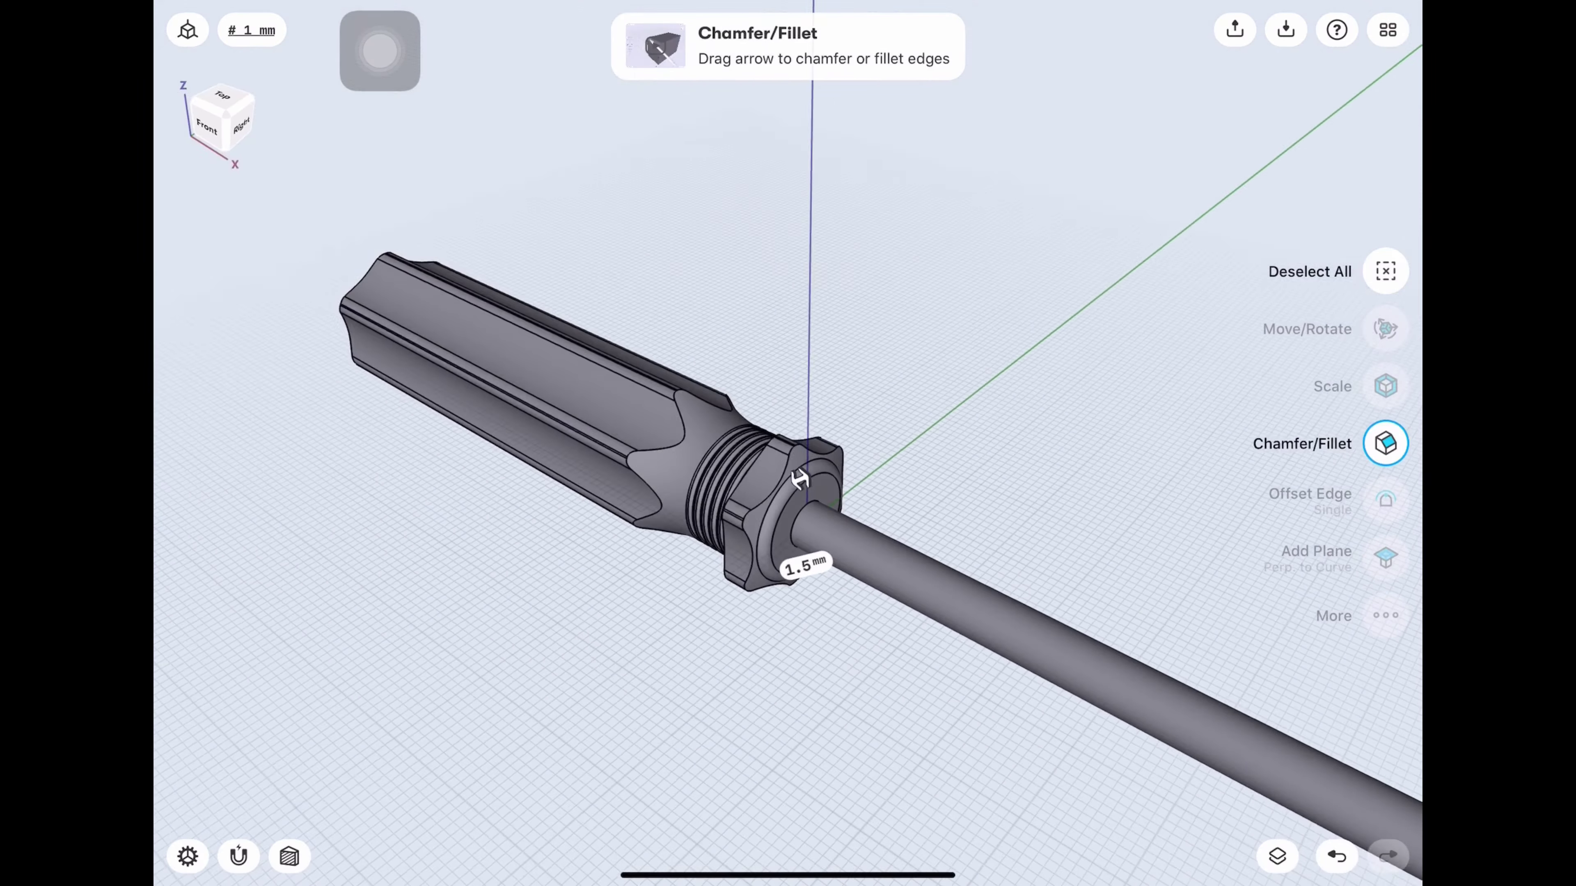
drag(621, 497, 744, 497)
key(Escape)
drag(869, 497, 683, 472)
click(1385, 529)
Colour the handle and collar dark blue and the shaft grey.
click(1385, 785)
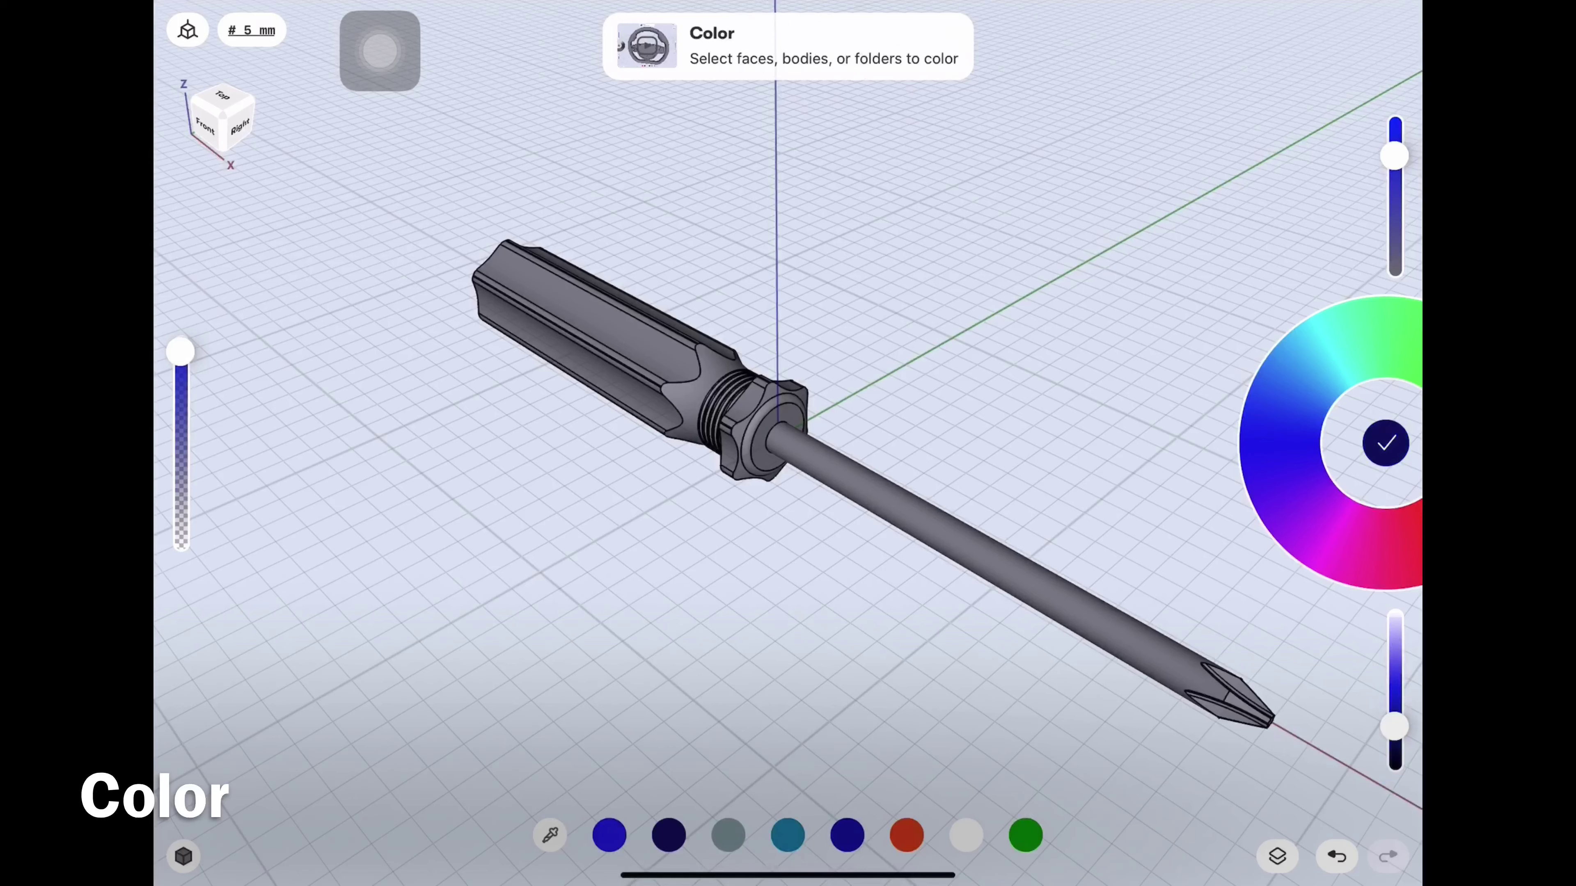
click(595, 338)
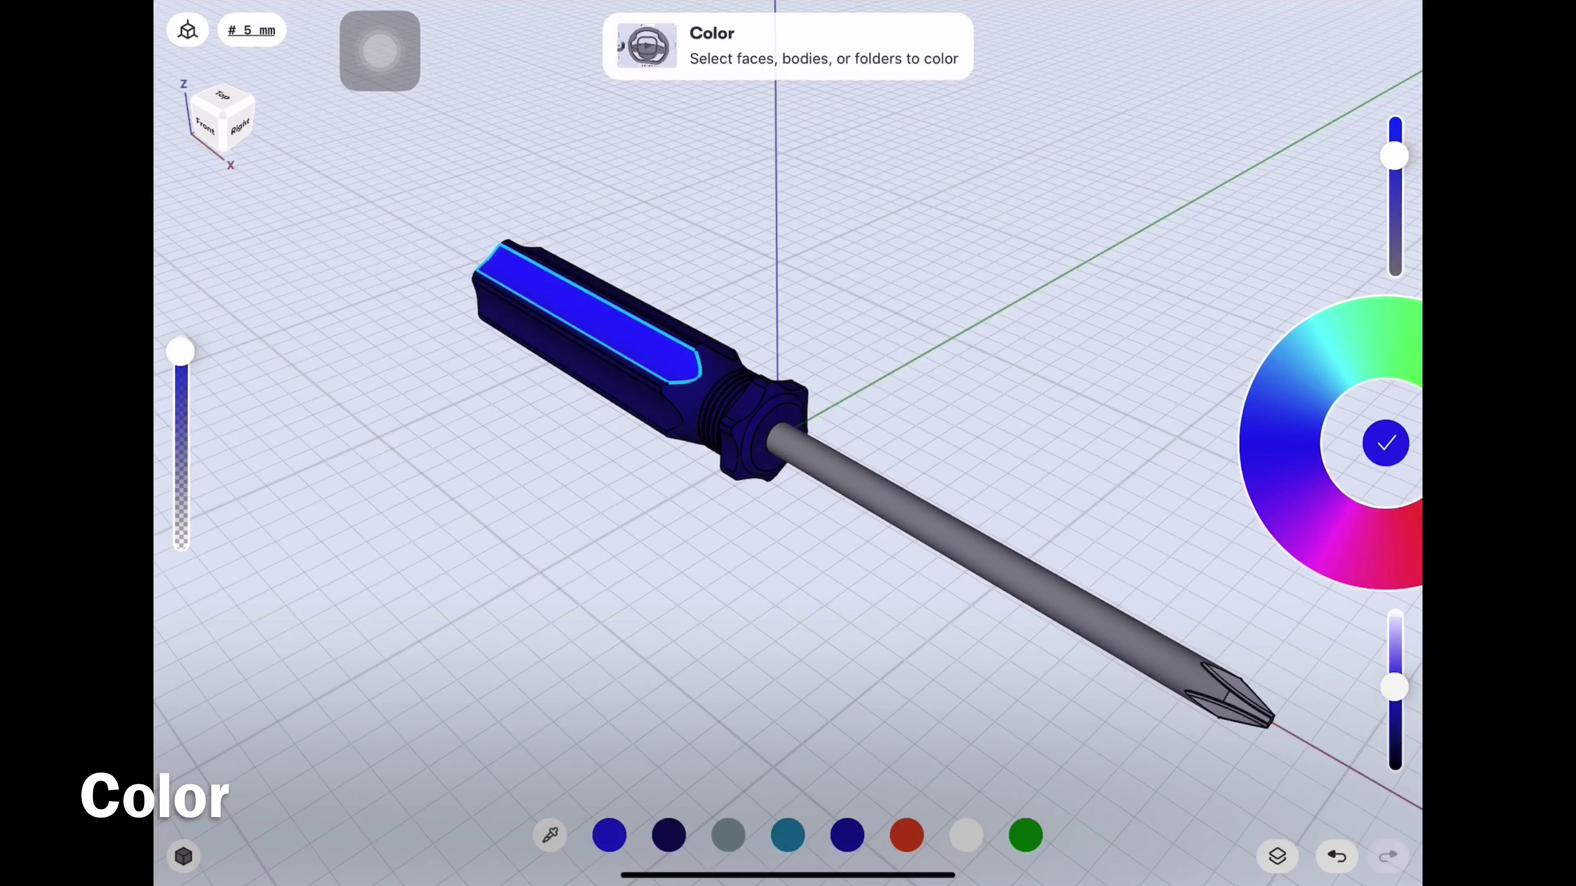
scroll(778, 360, up, 5)
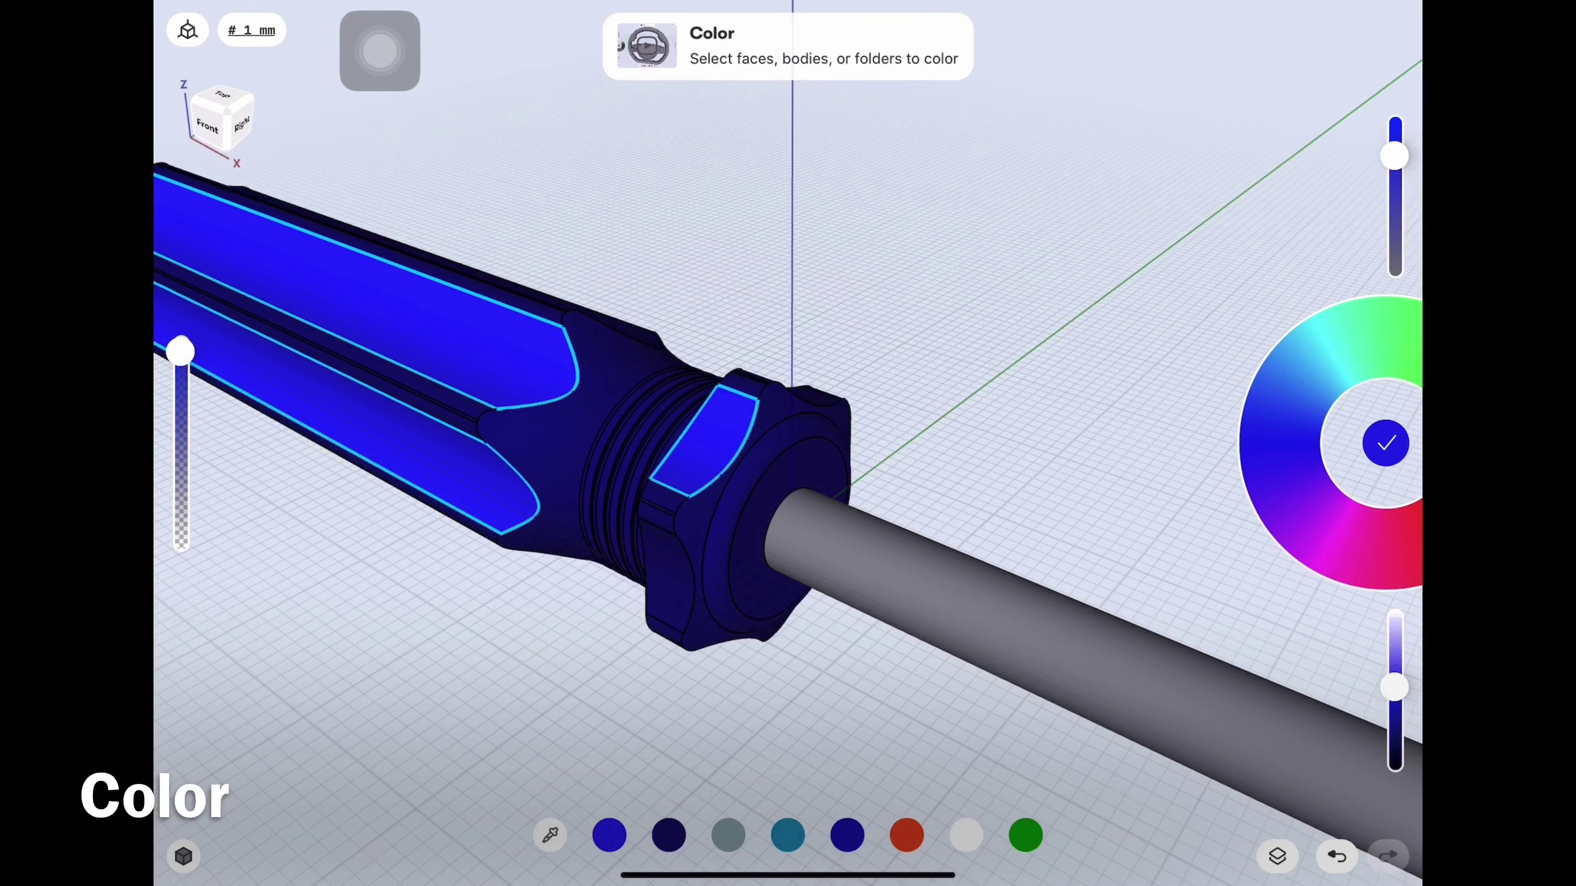
drag(992, 559, 993, 310)
drag(993, 559, 993, 496)
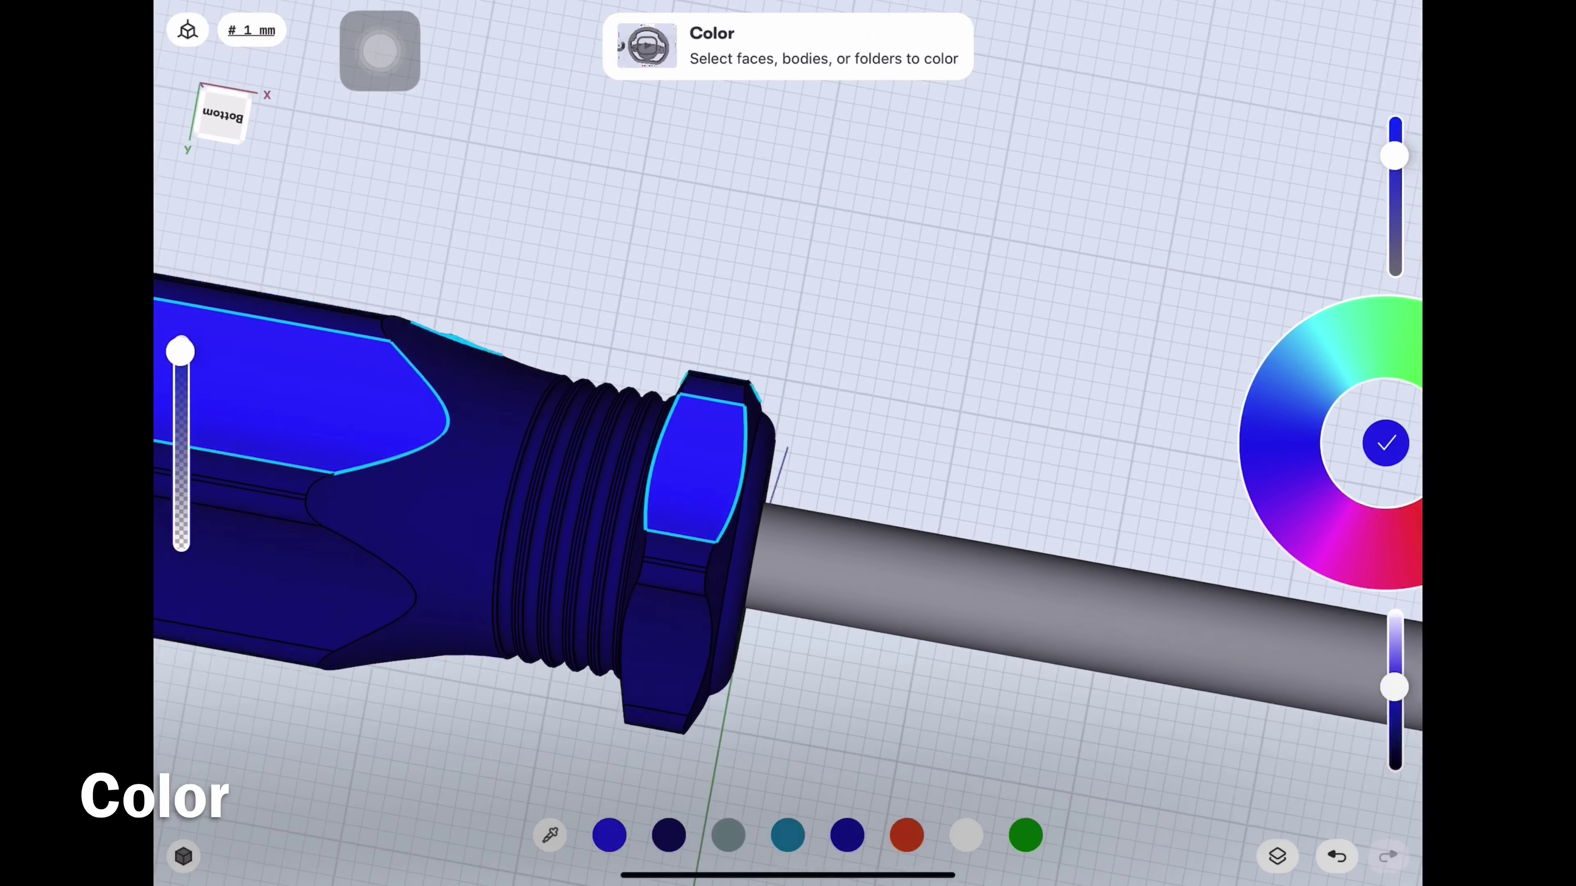
drag(992, 311, 992, 558)
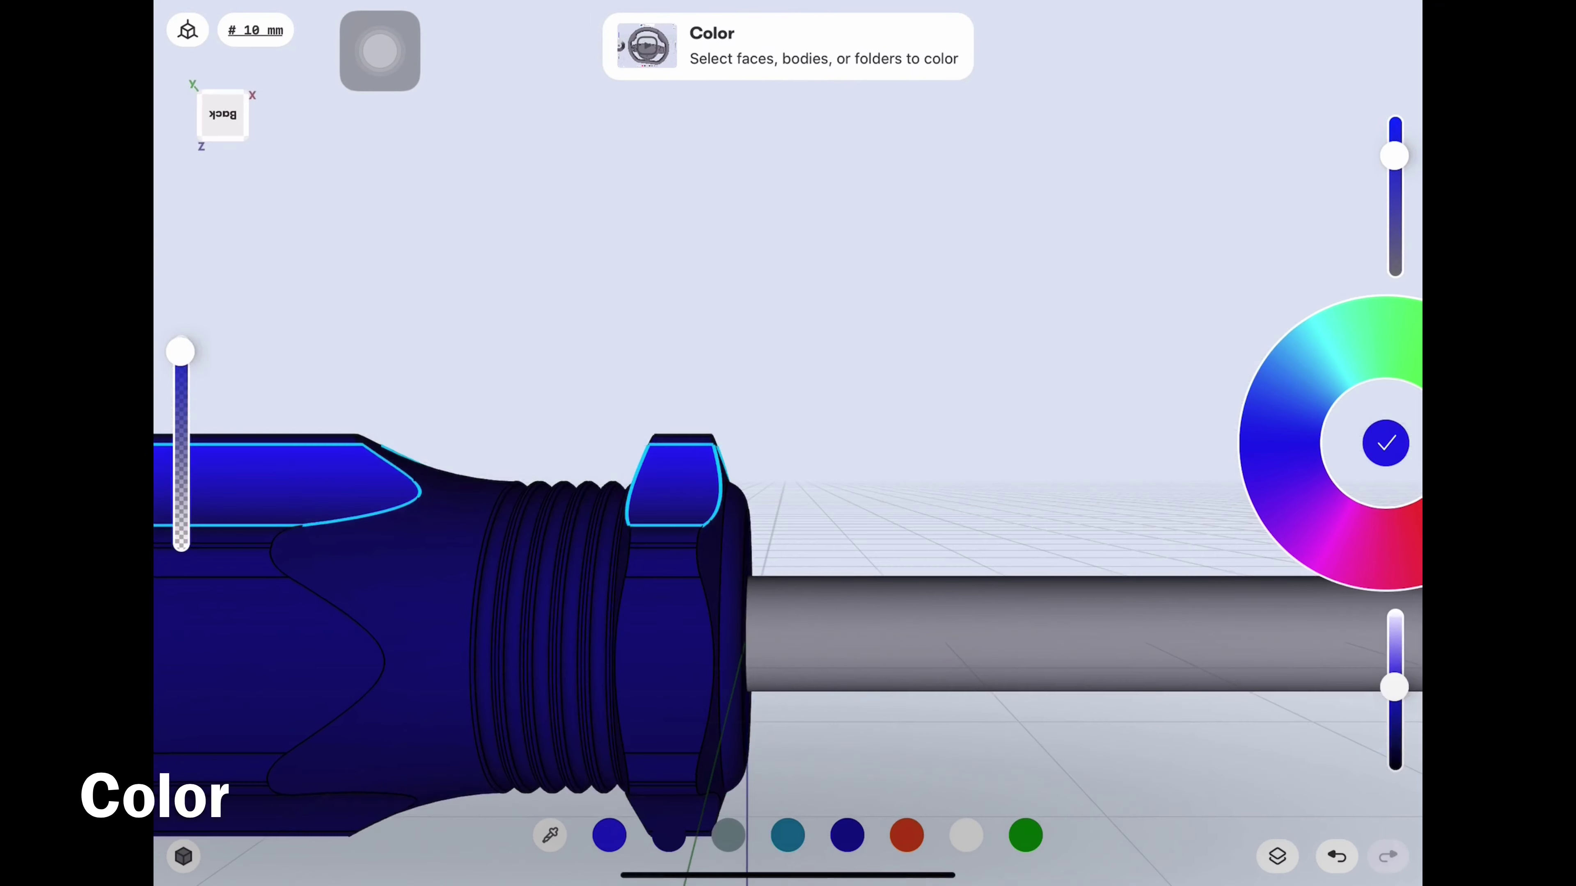
drag(993, 311, 992, 558)
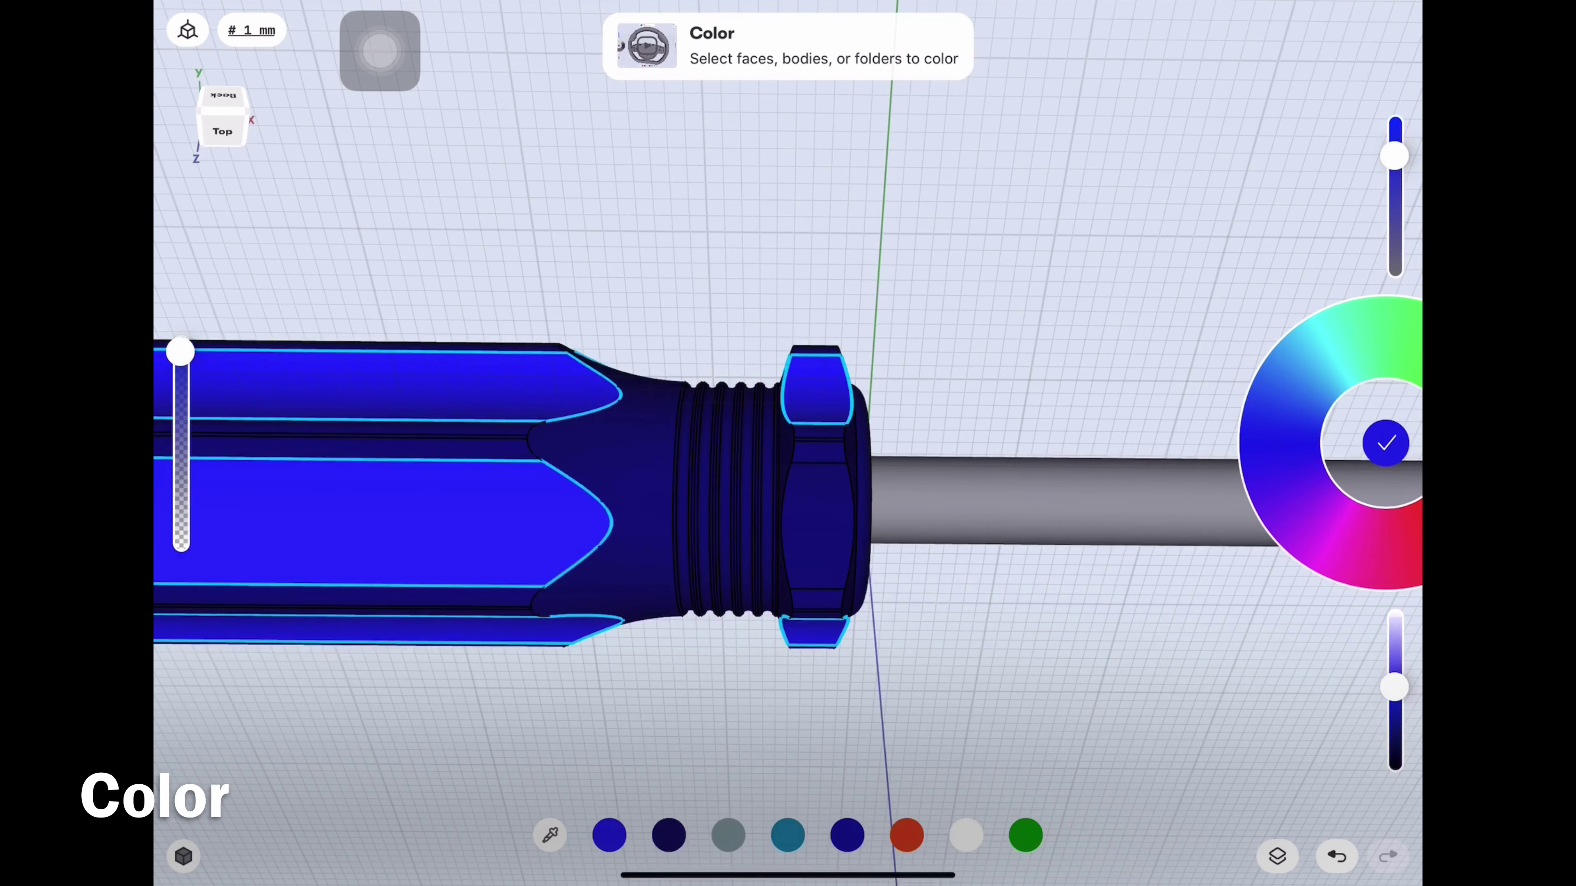
drag(807, 435, 589, 652)
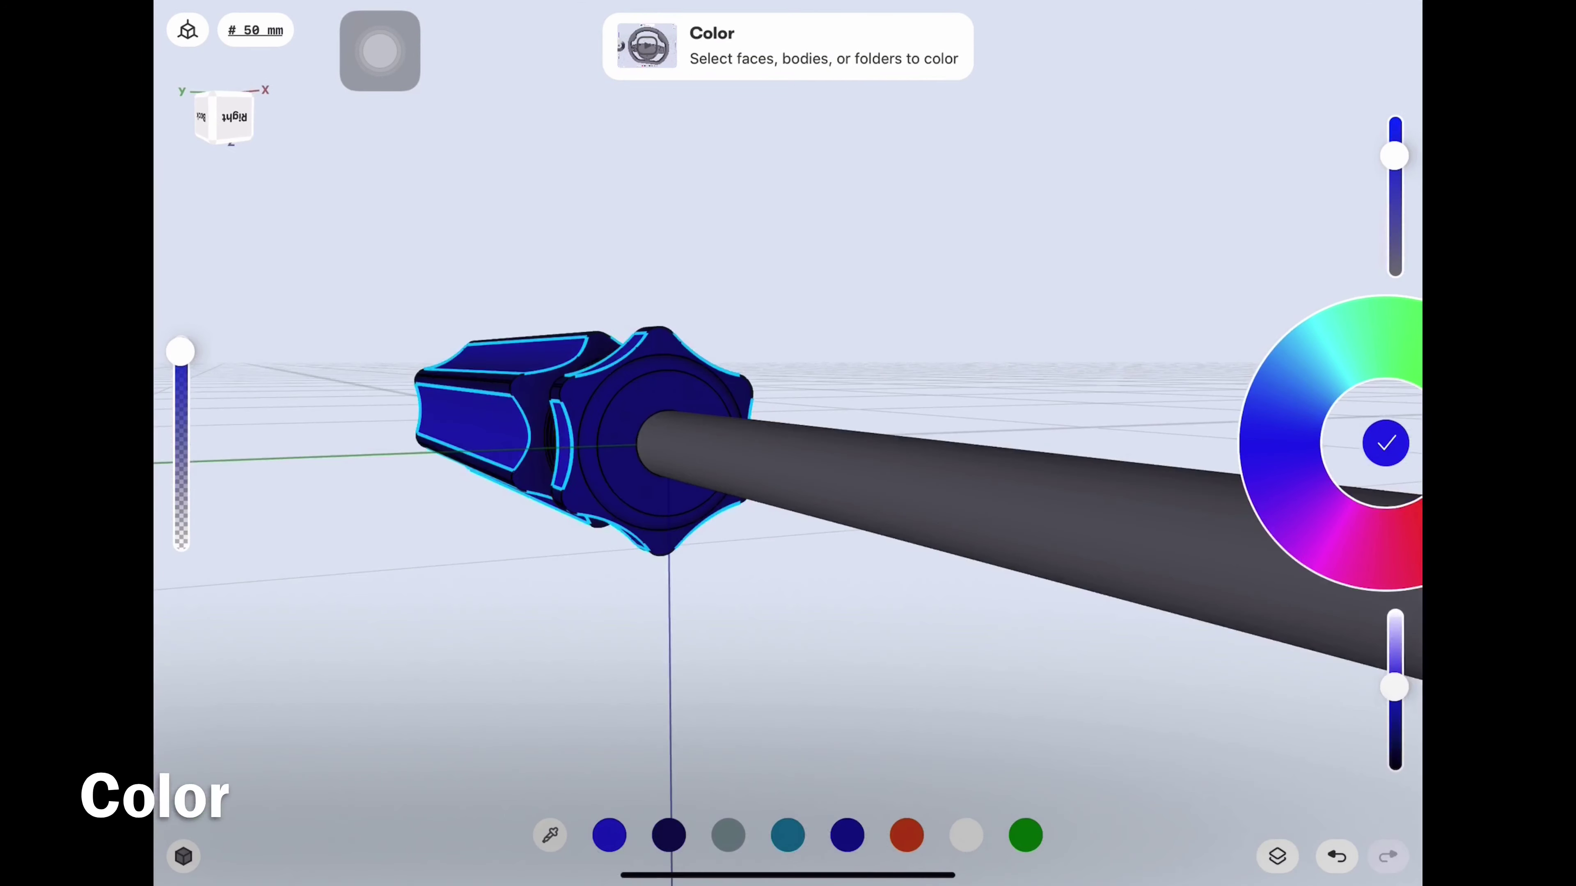
drag(683, 435, 372, 341)
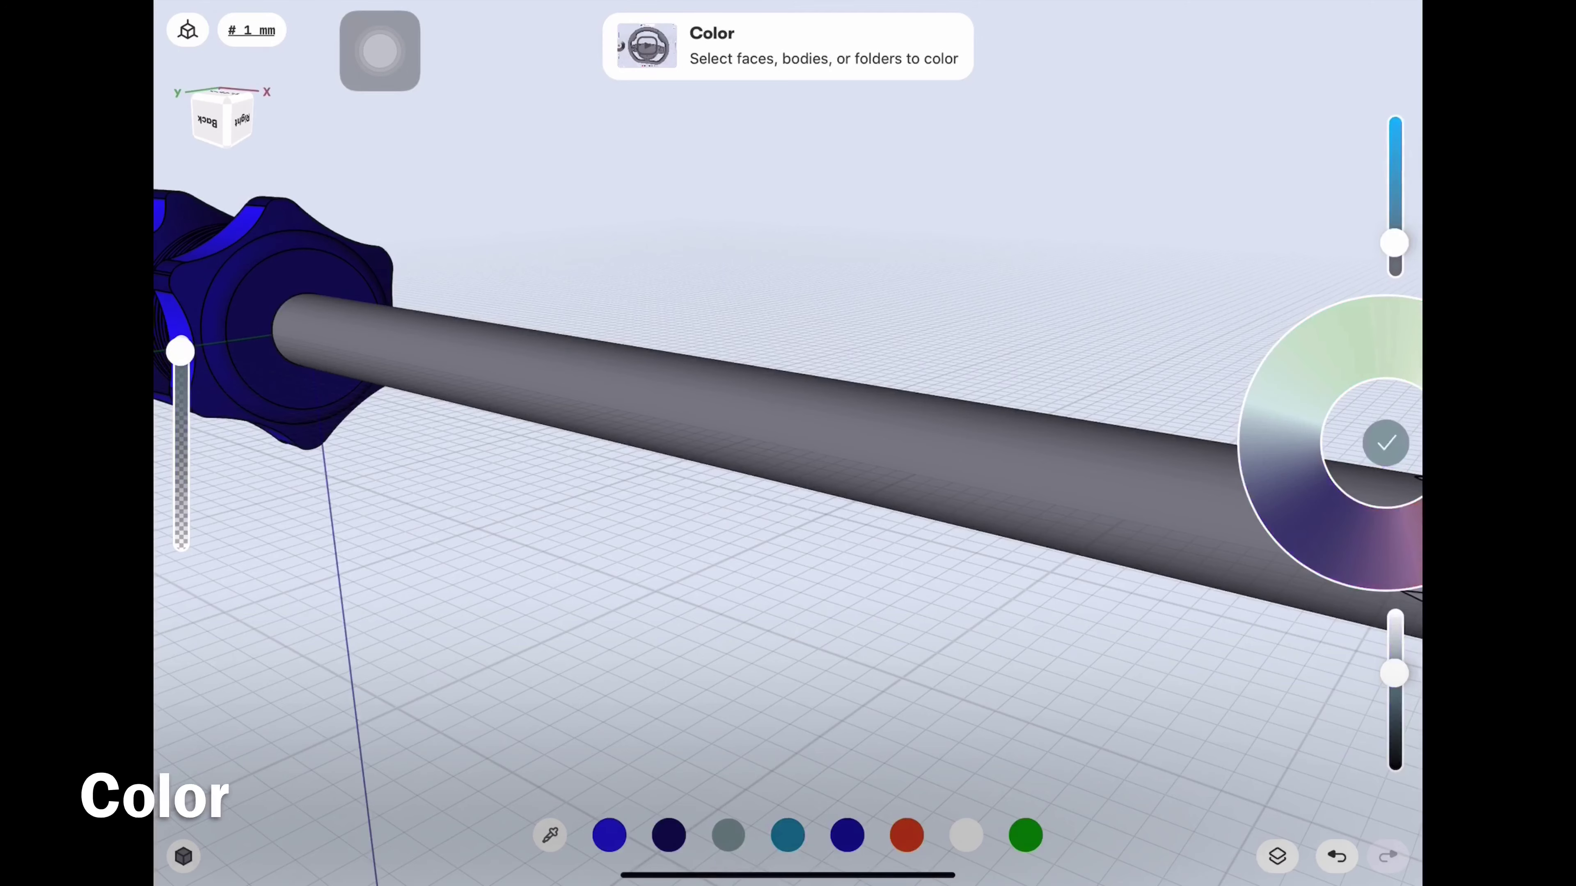
scroll(620, 465, down, 5)
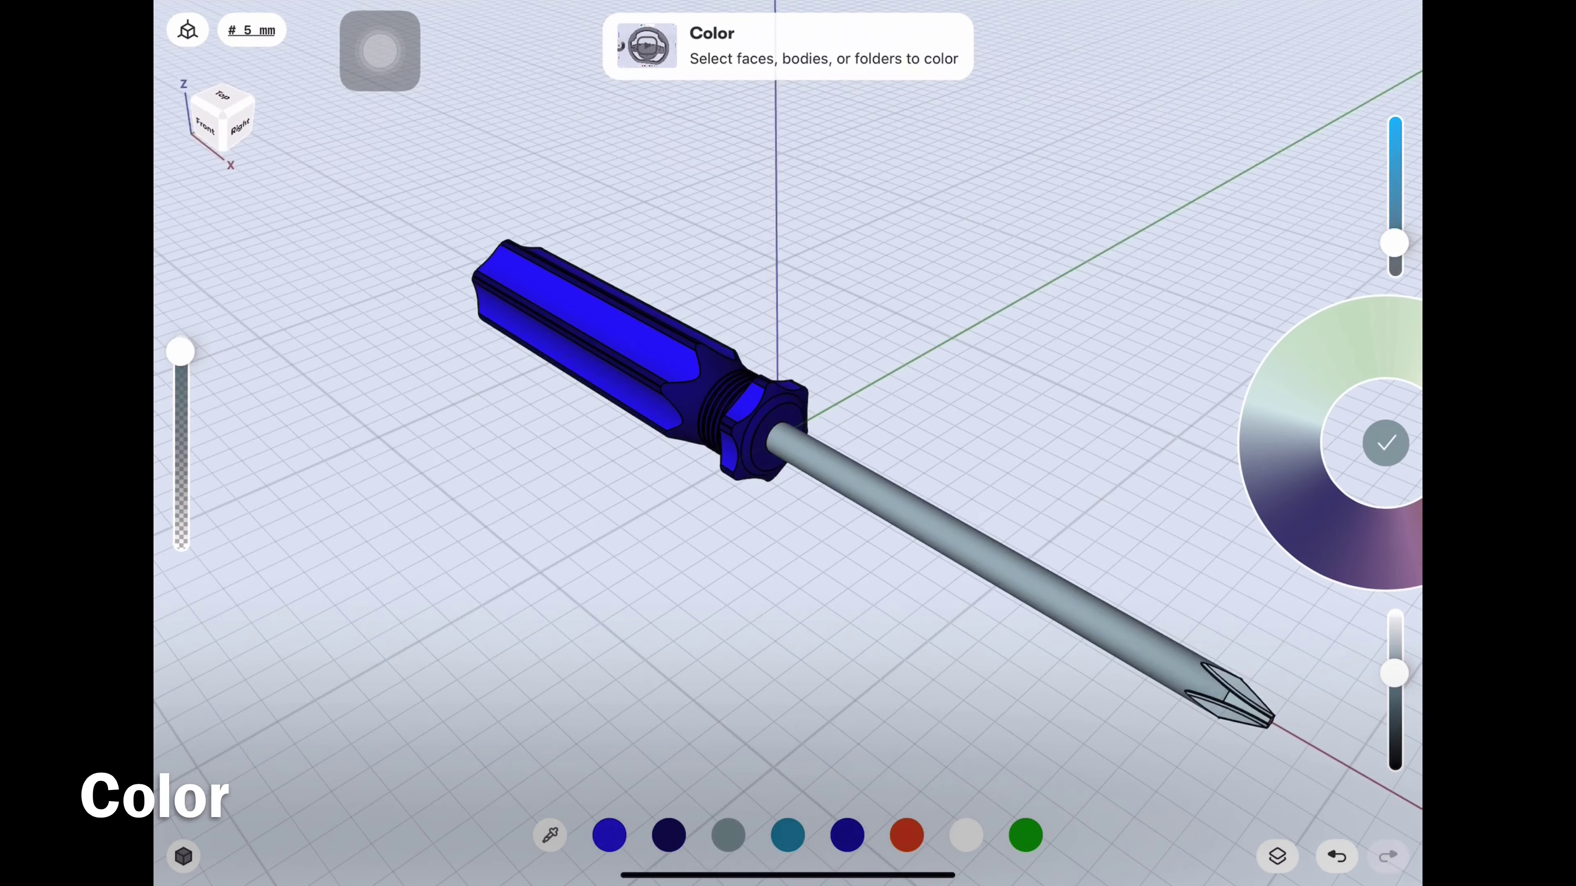
click(1386, 443)
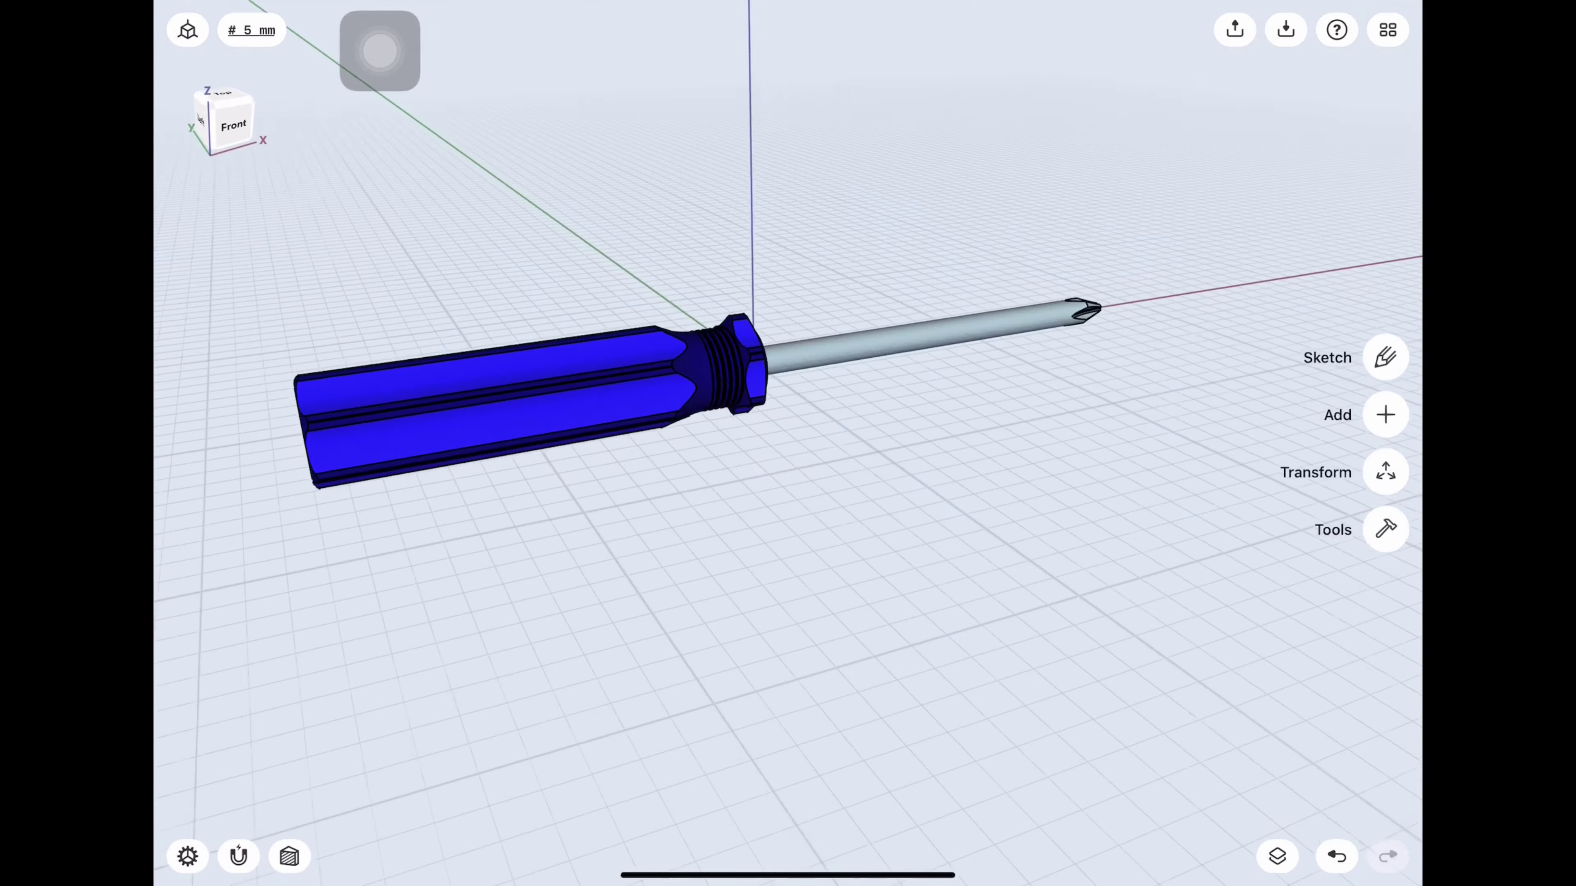